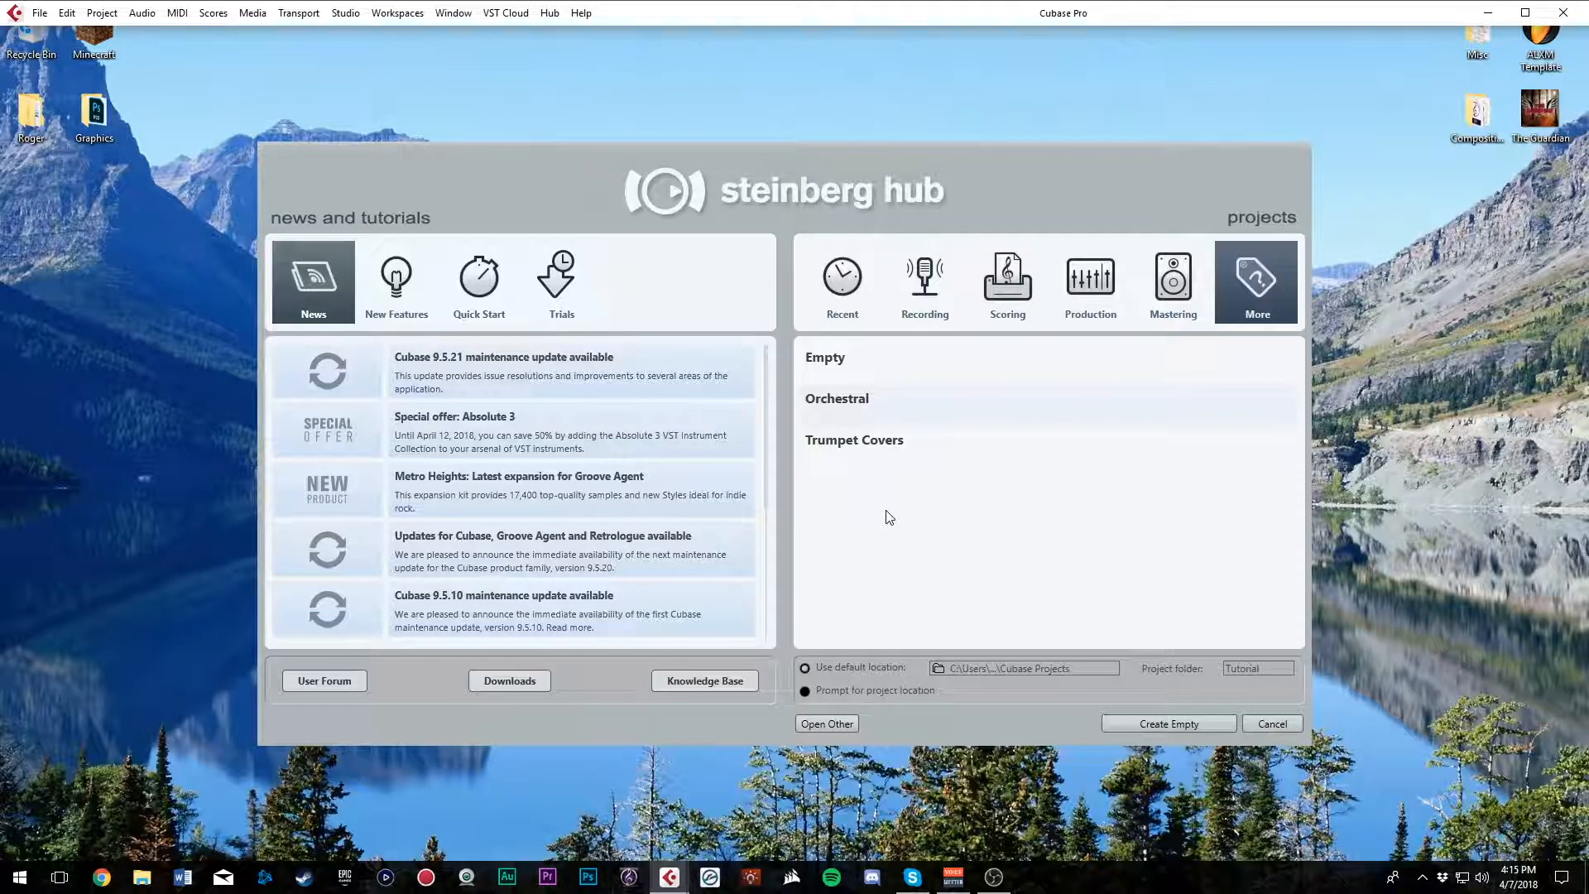
Create a new project from the Empty template in the default project location
click(947, 365)
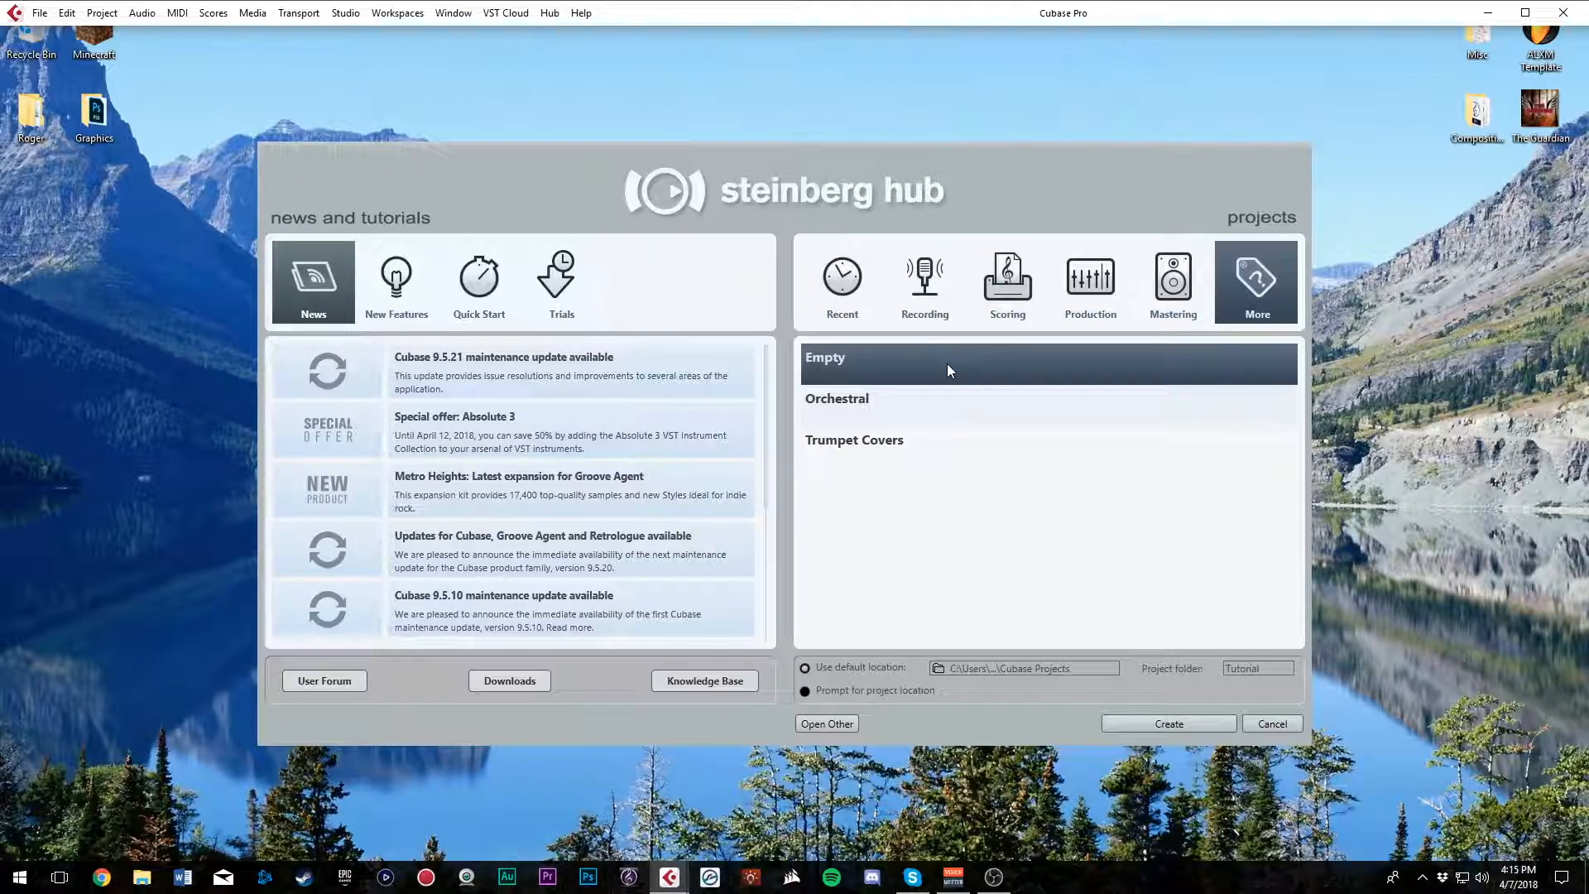
click(932, 501)
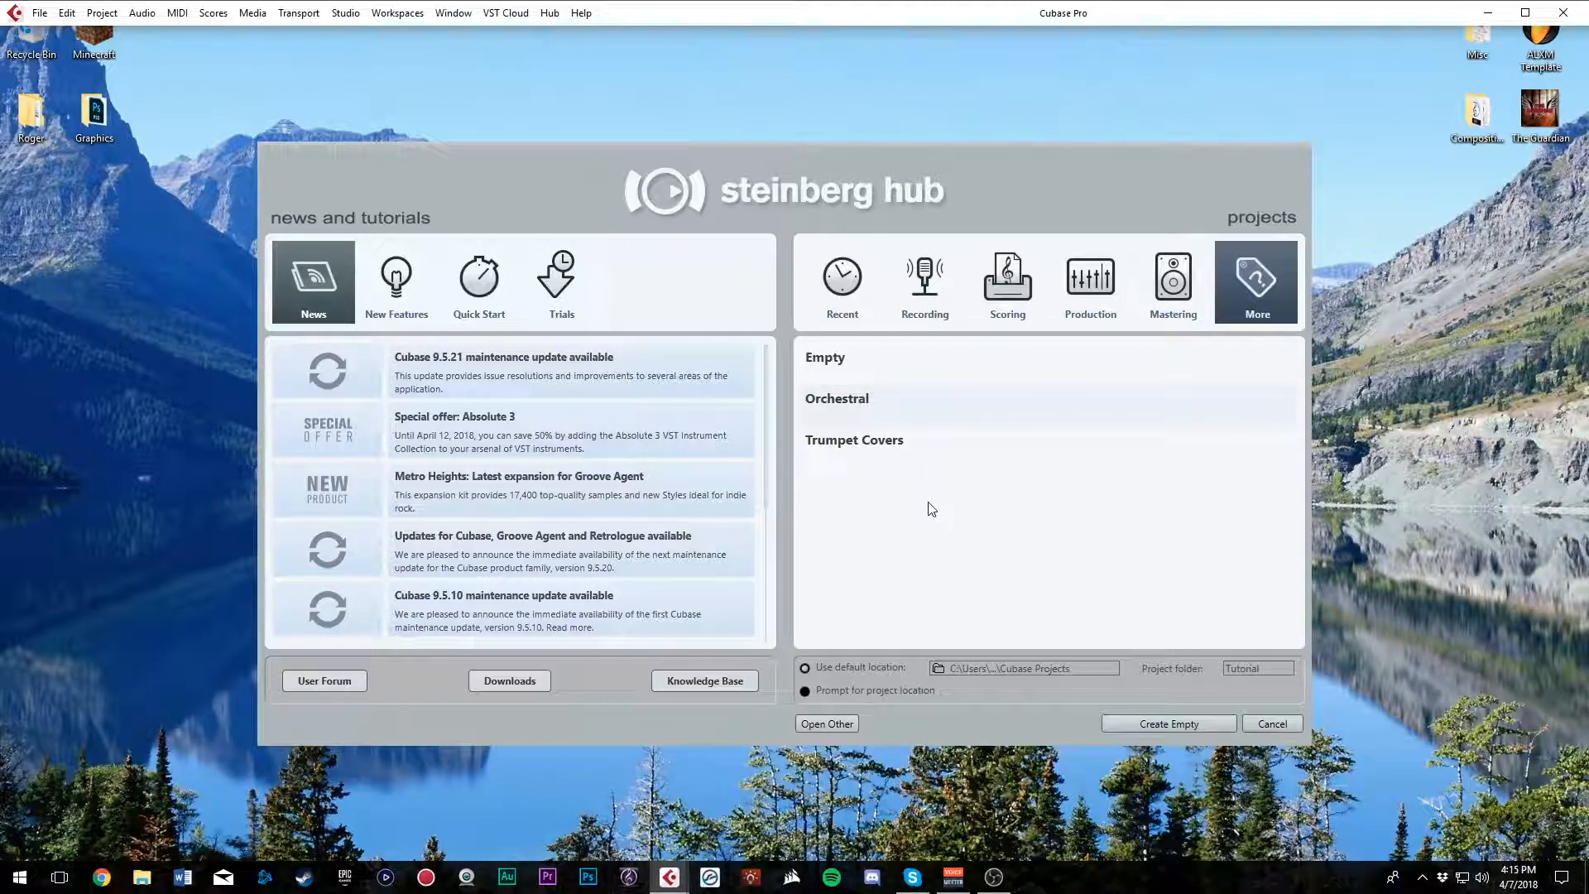
click(934, 379)
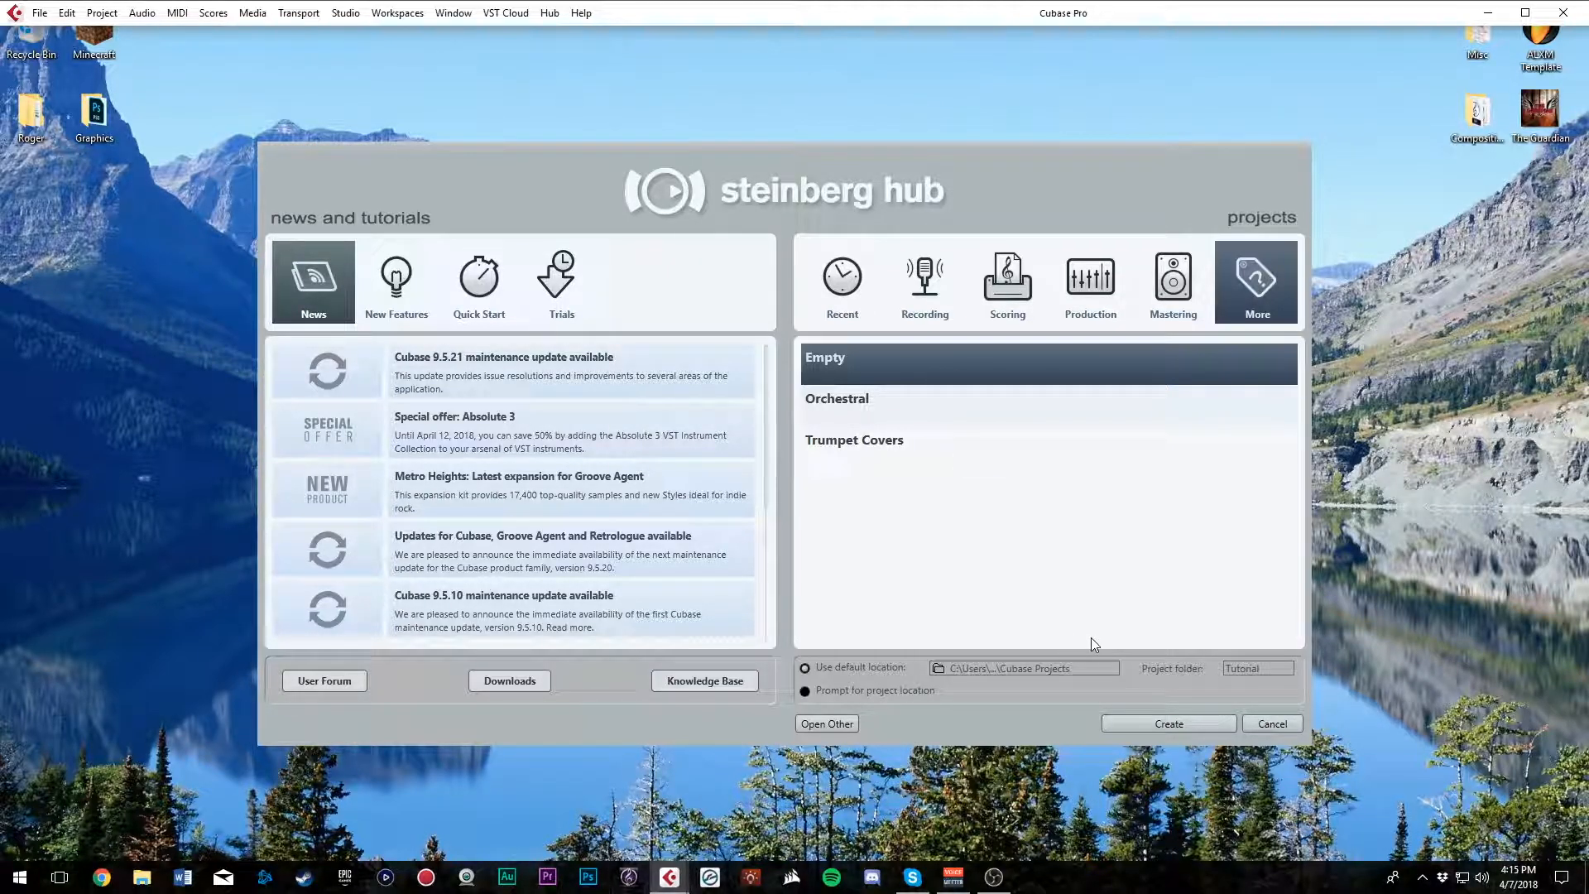
click(1165, 722)
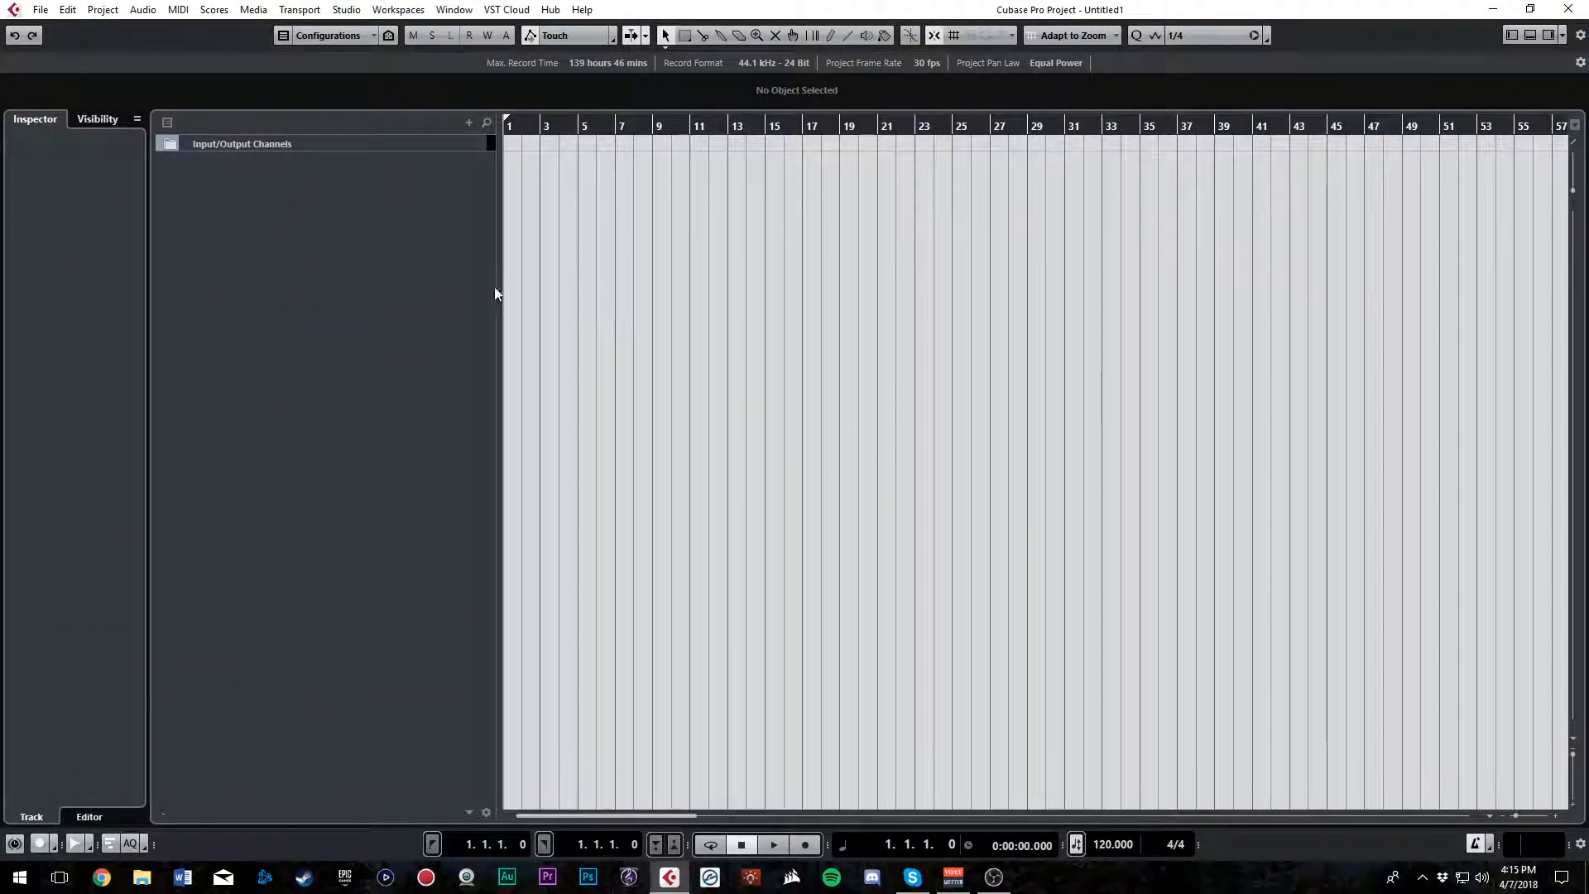
Expand the Input/Output Channels folder to examine the channels inside, and collapse it again
right_click(390, 219)
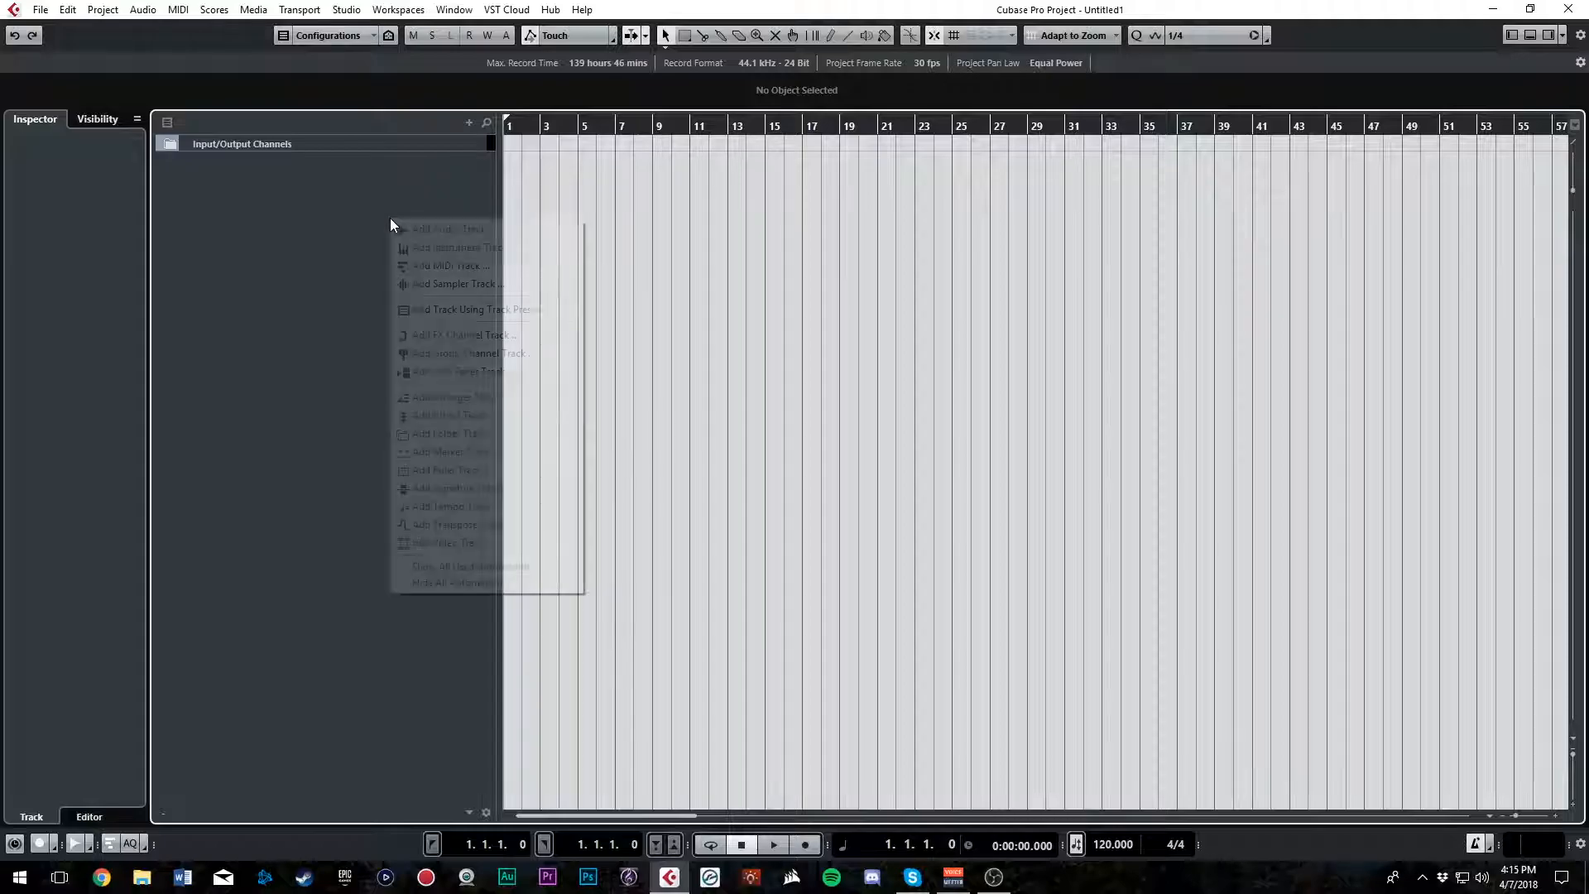
click(335, 228)
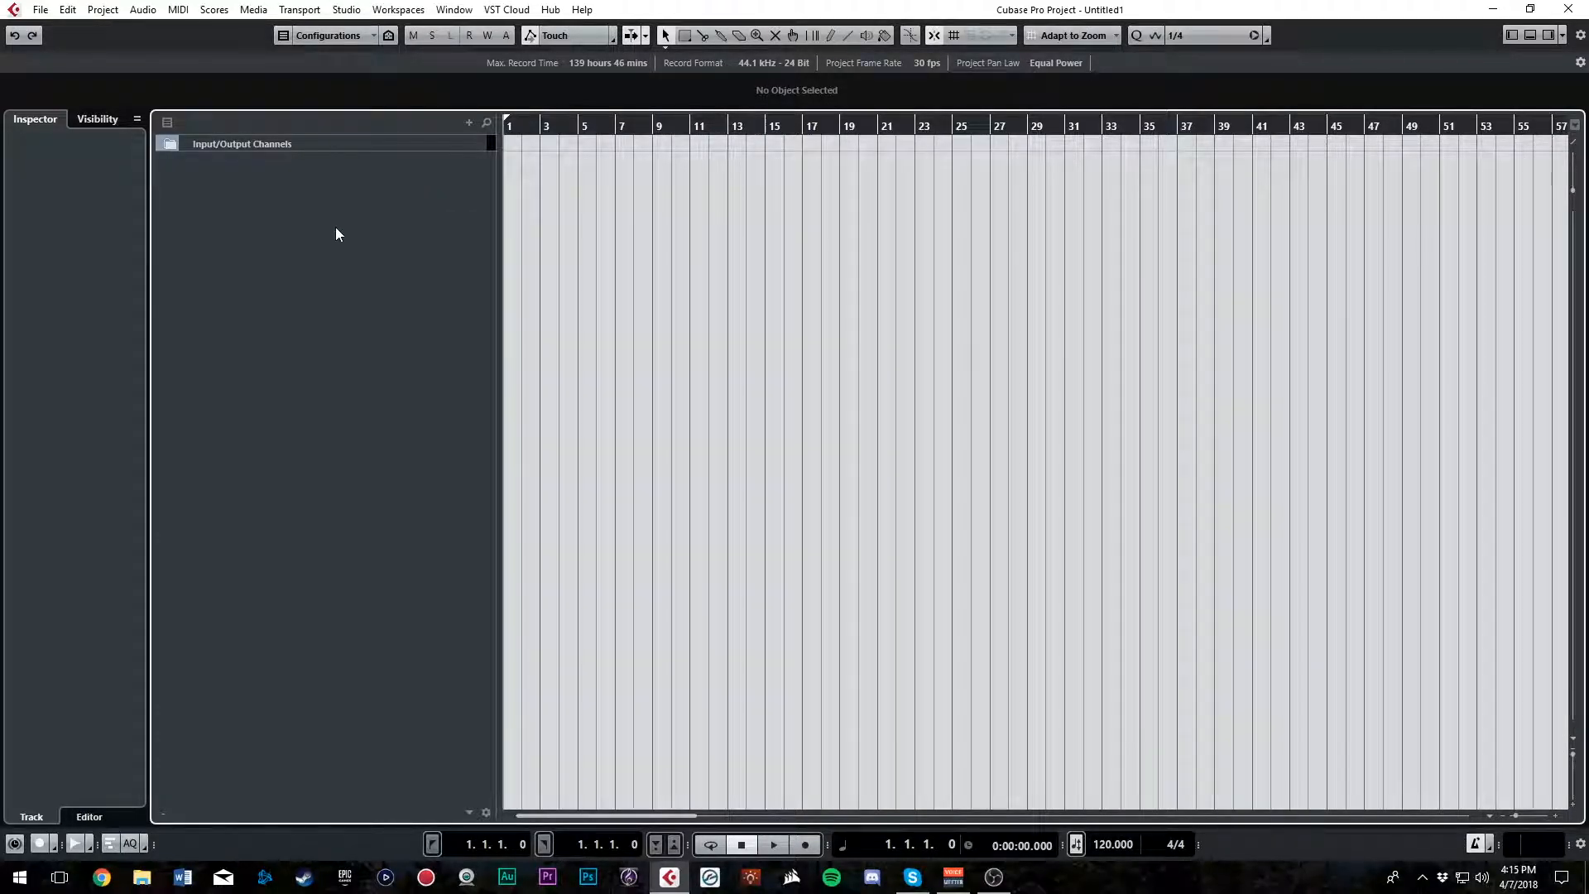
right_click(336, 227)
click(291, 206)
click(171, 140)
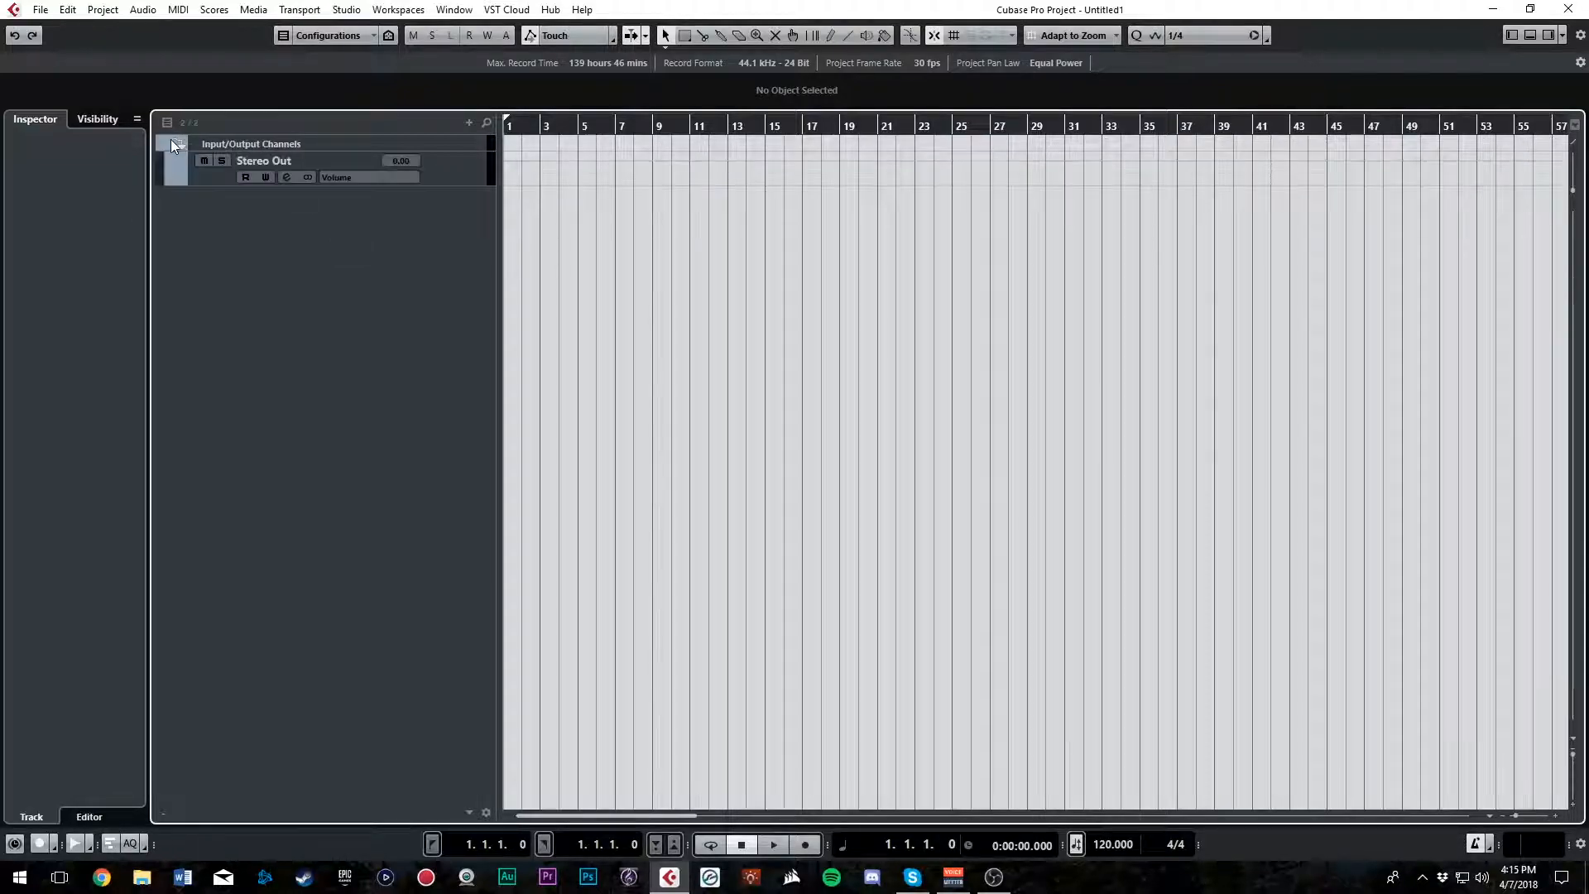
click(176, 147)
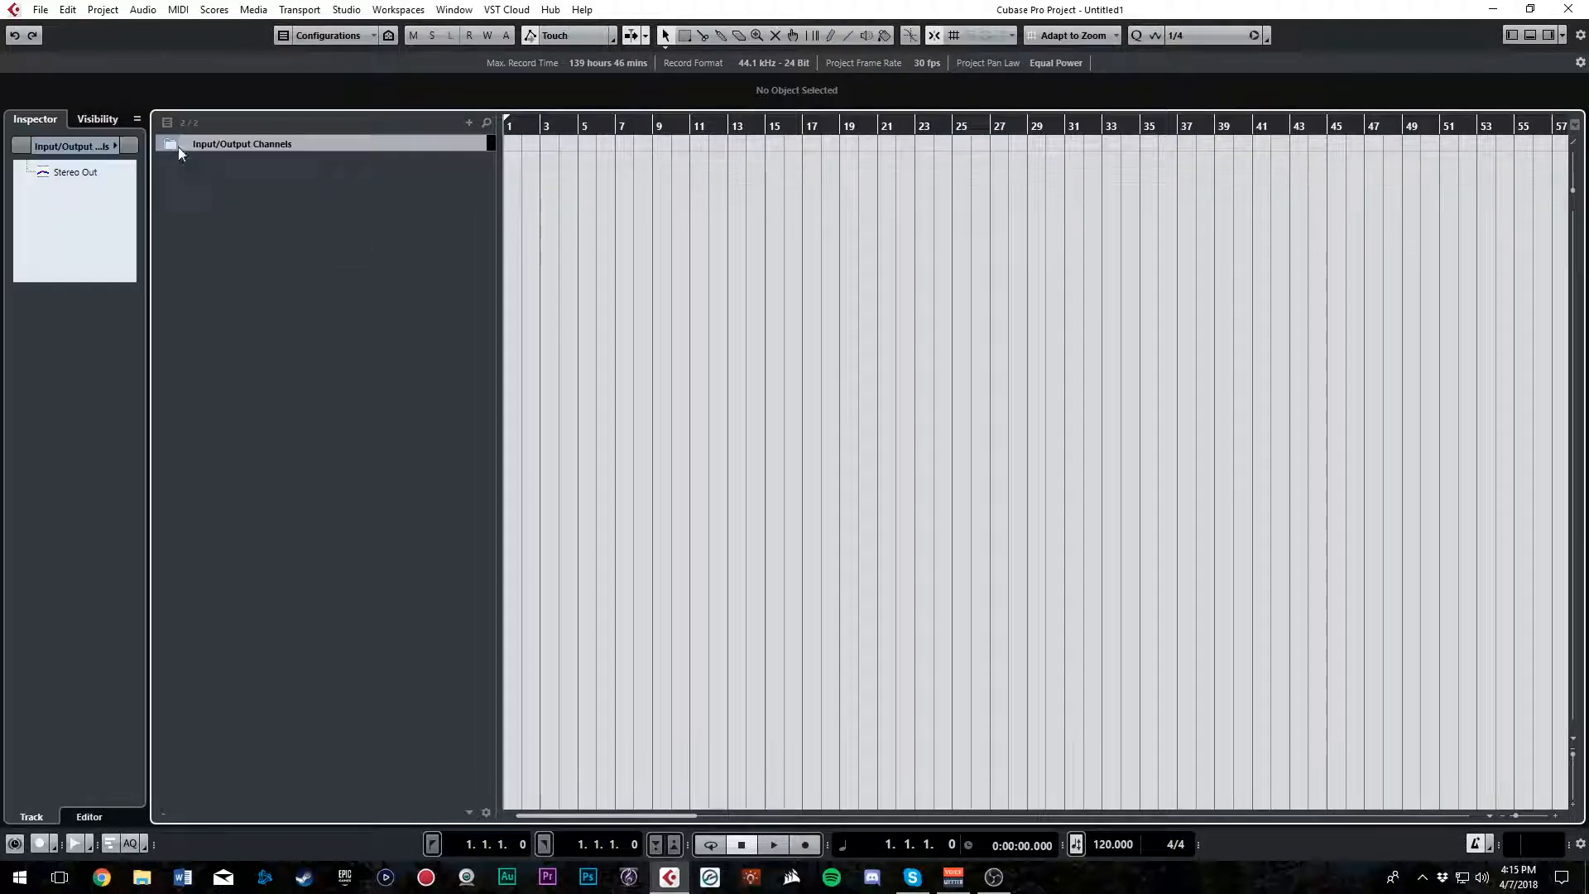
Add five stereo audio tracks named Trumpet, routed to Stereo Out
right_click(367, 195)
click(326, 197)
right_click(313, 199)
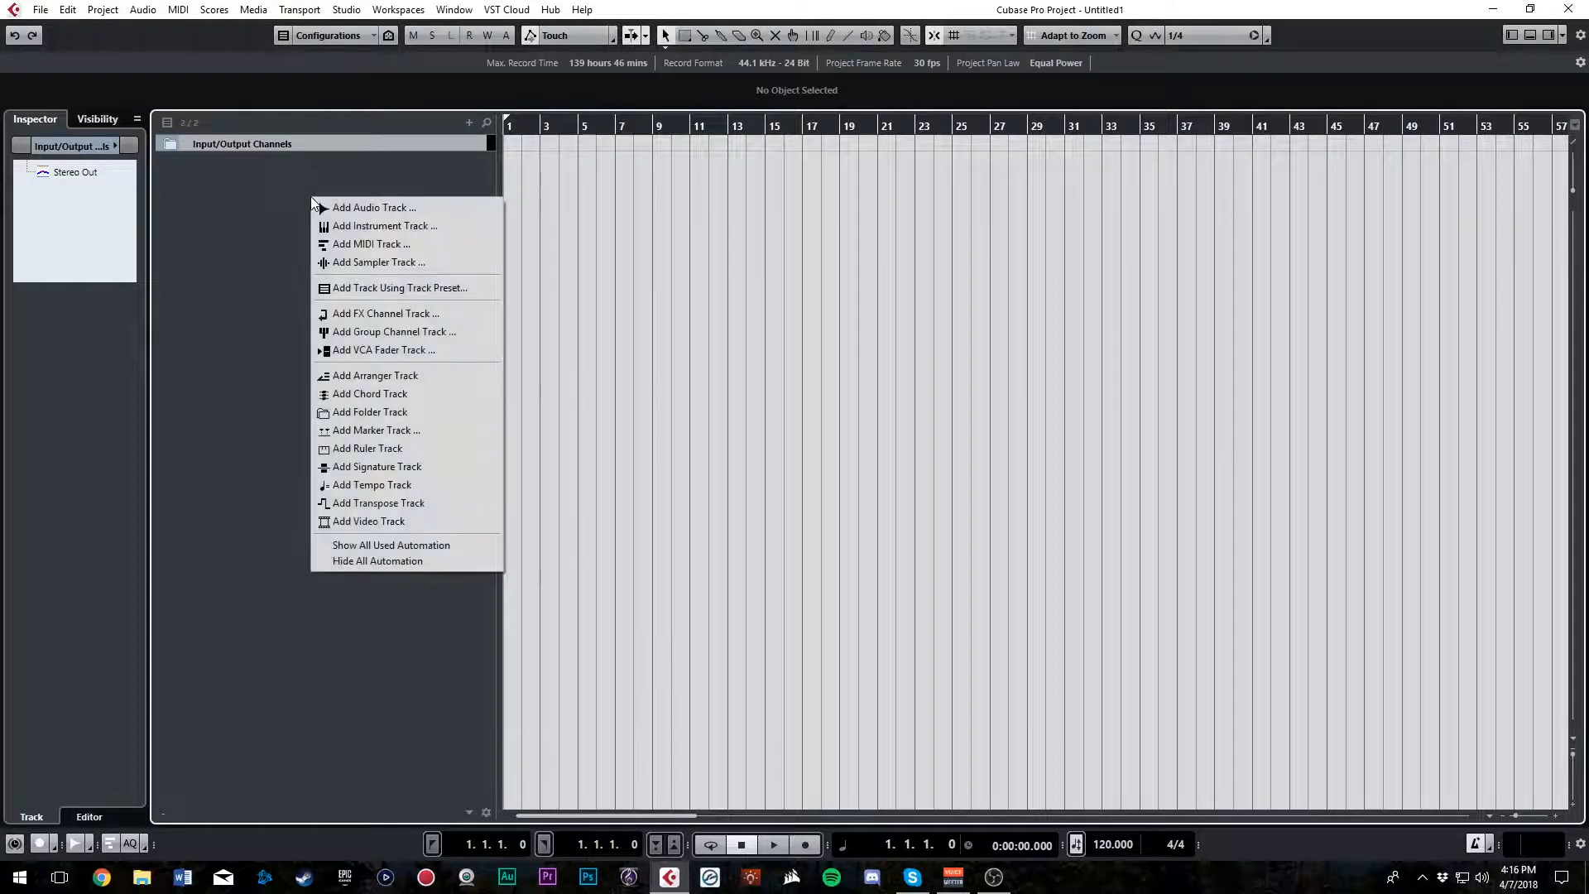
click(399, 209)
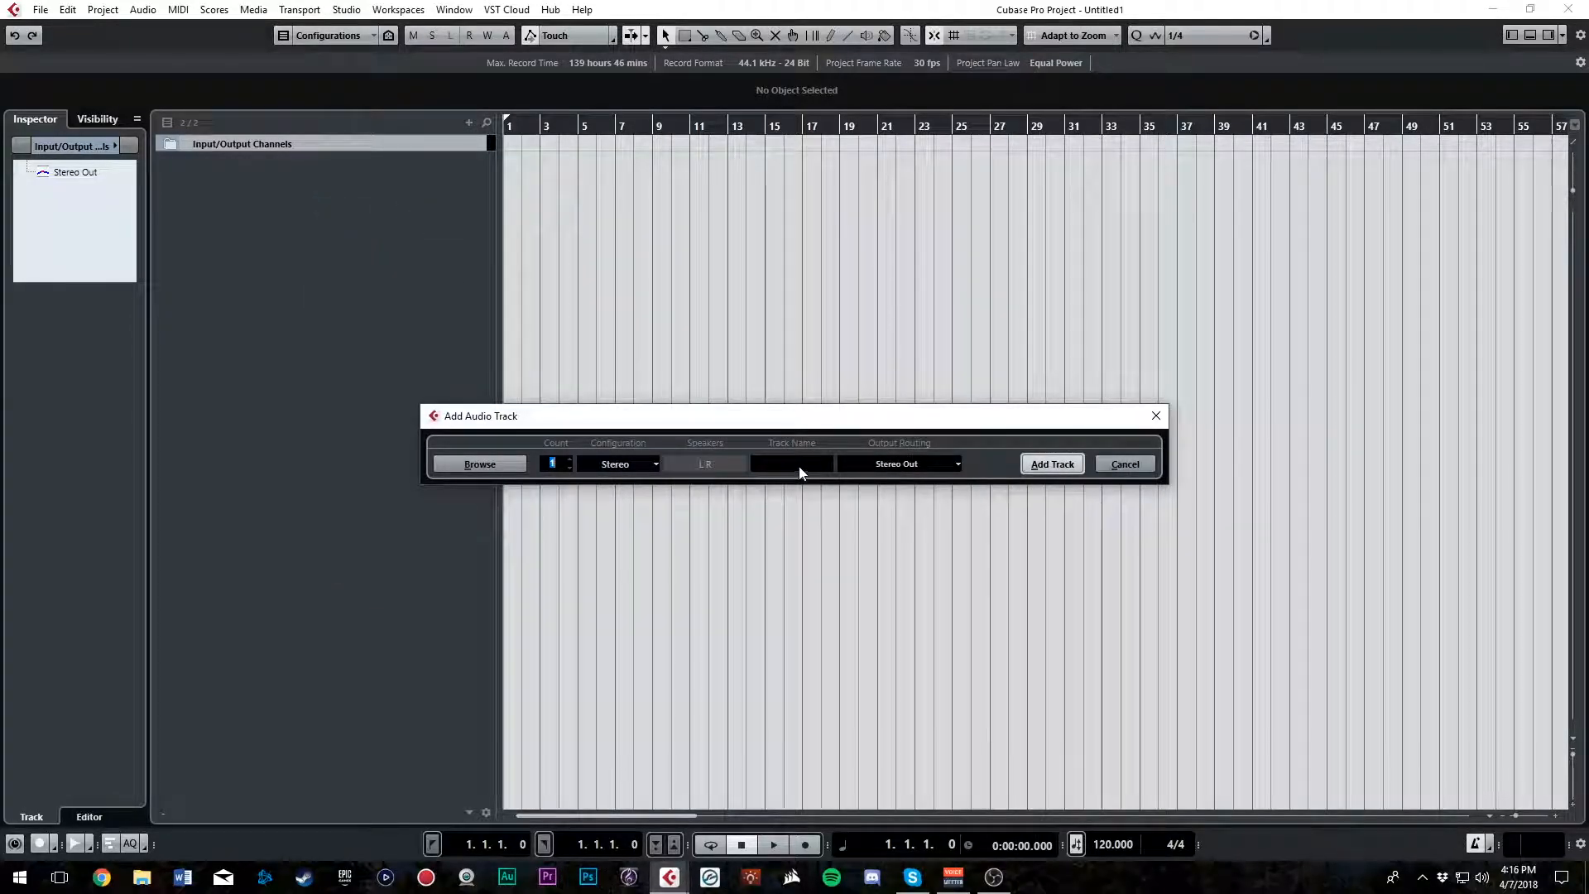
click(569, 459)
click(569, 458)
click(569, 458)
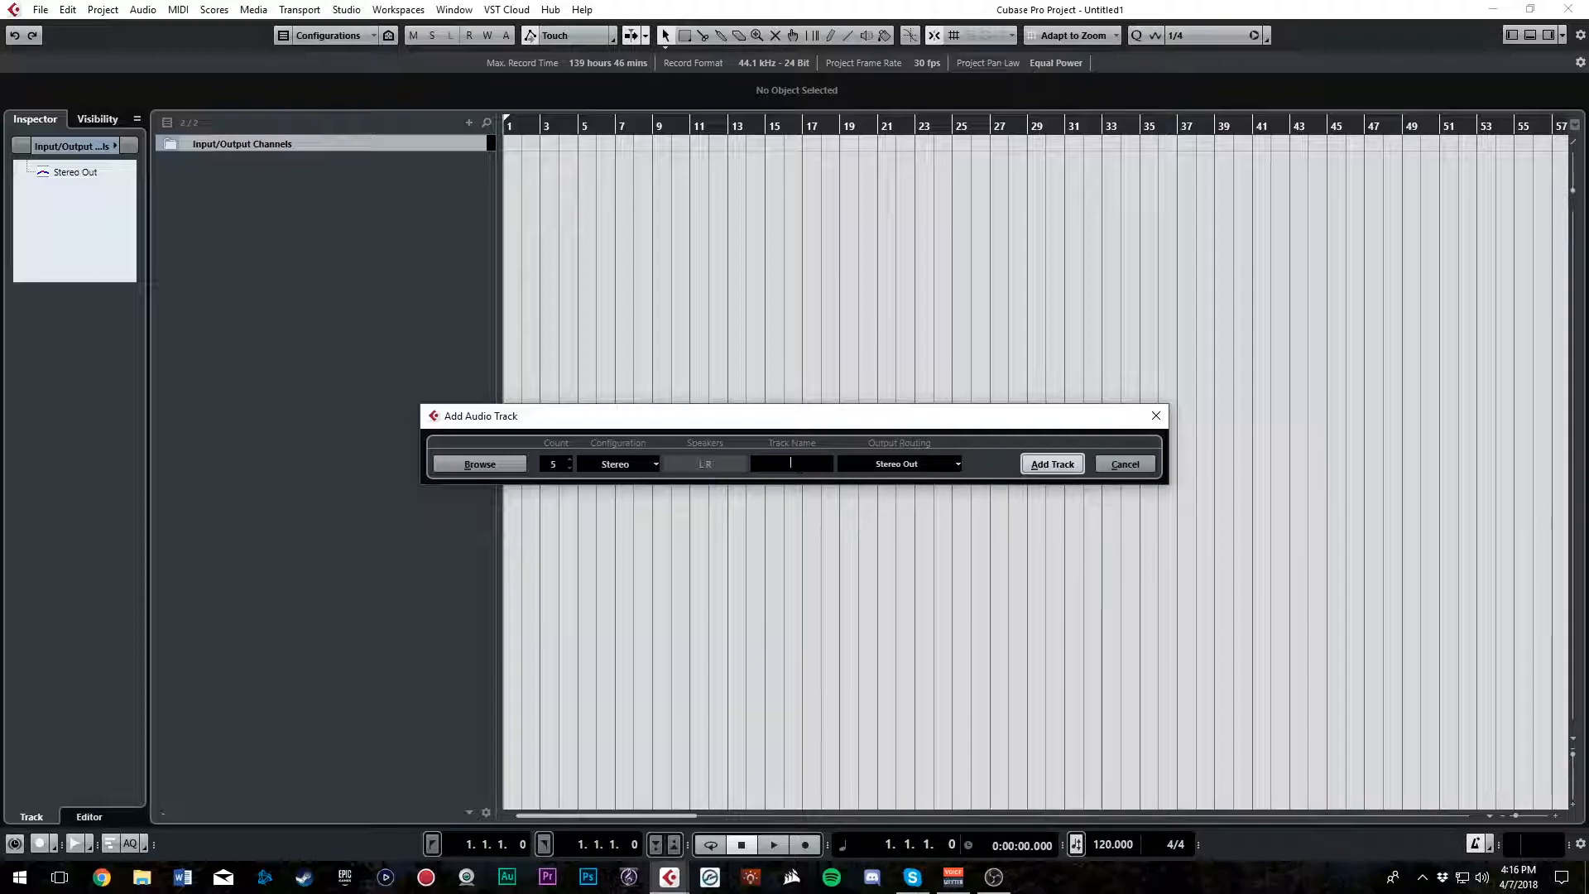
text(Trumpet)
click(1064, 464)
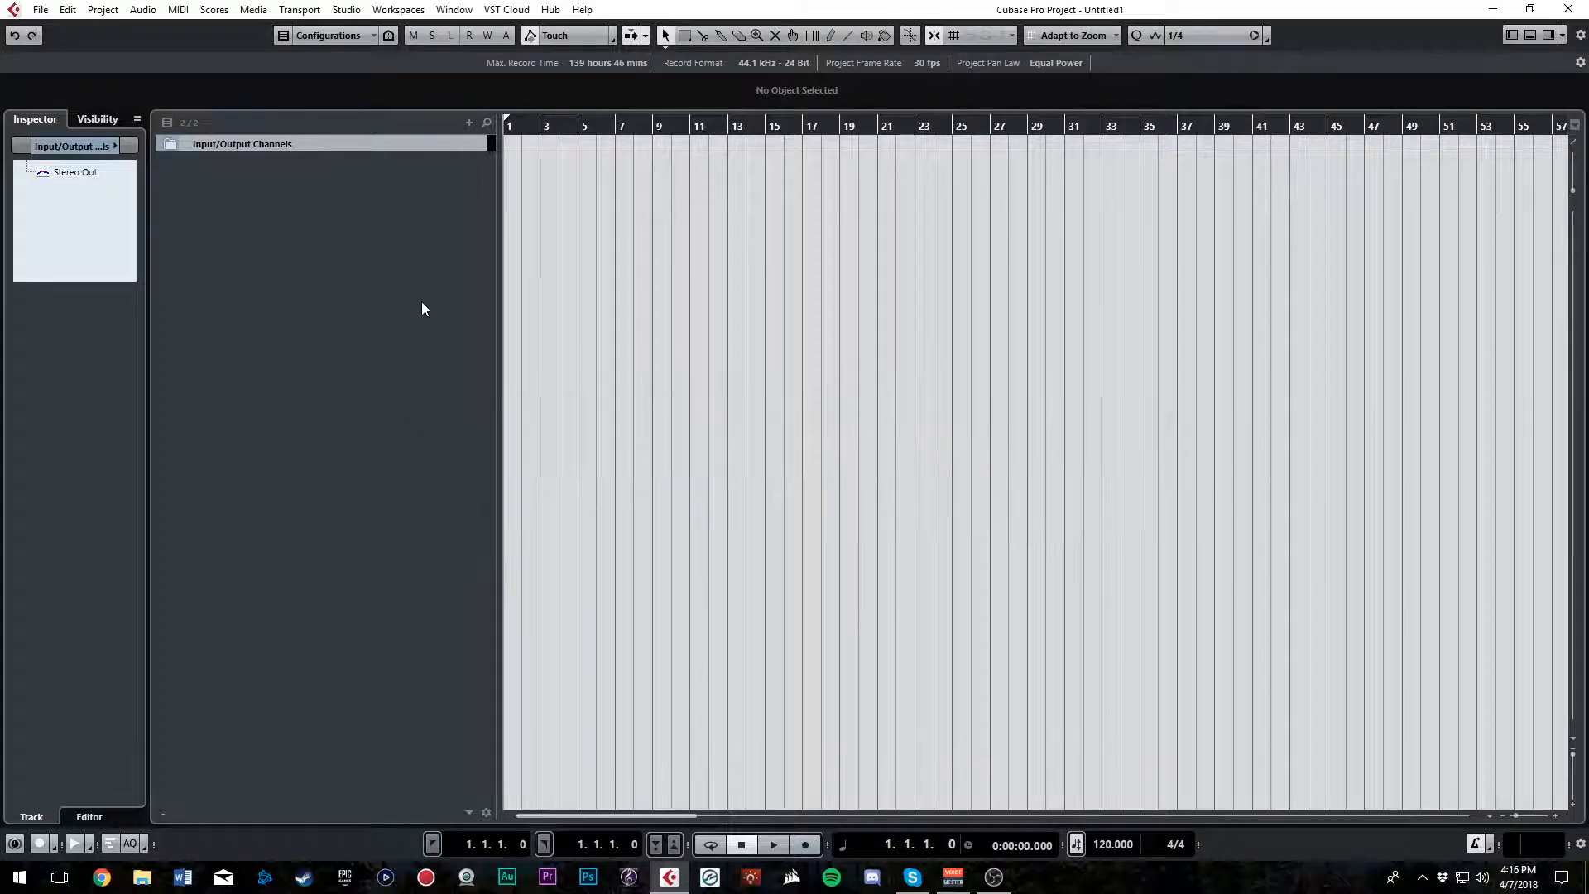
Select all five Trumpet tracks and colour them red with Color 1
shift+click(439, 174)
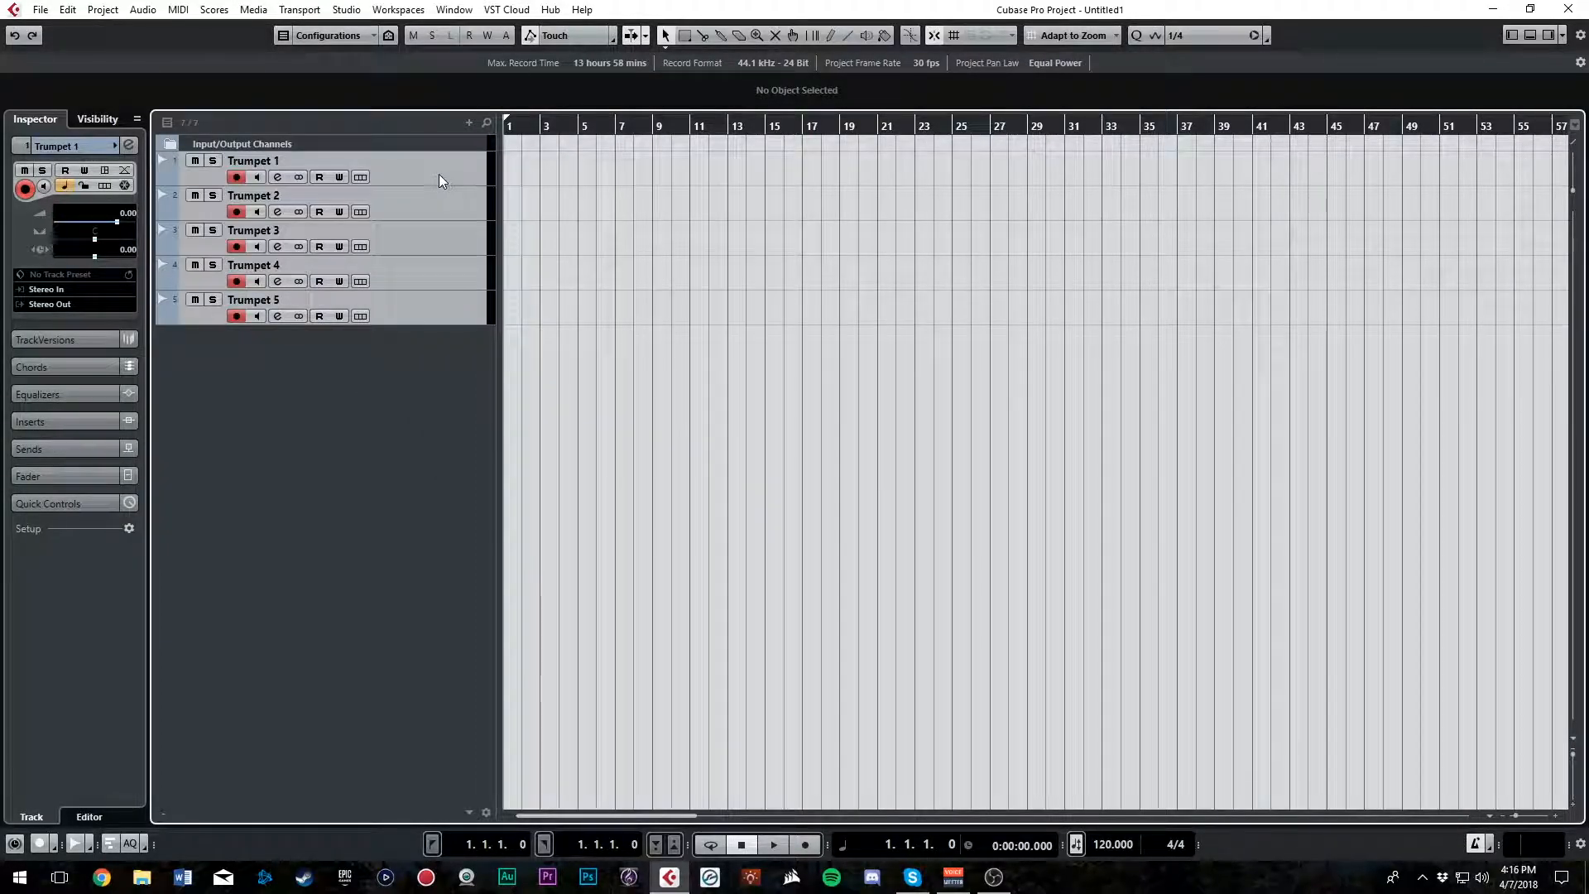
click(446, 162)
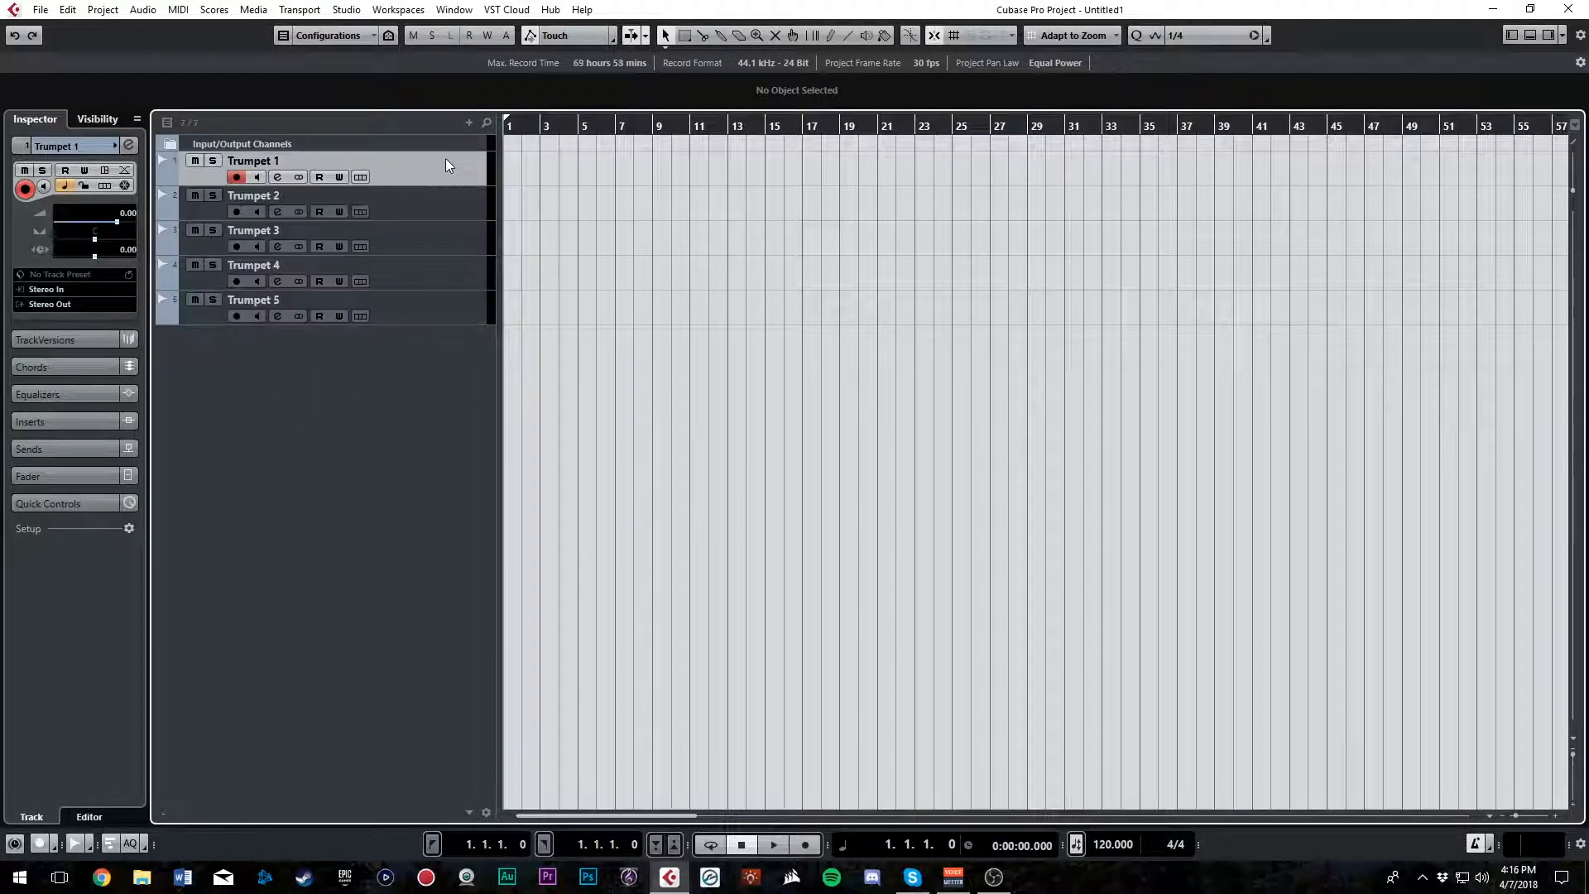
click(444, 145)
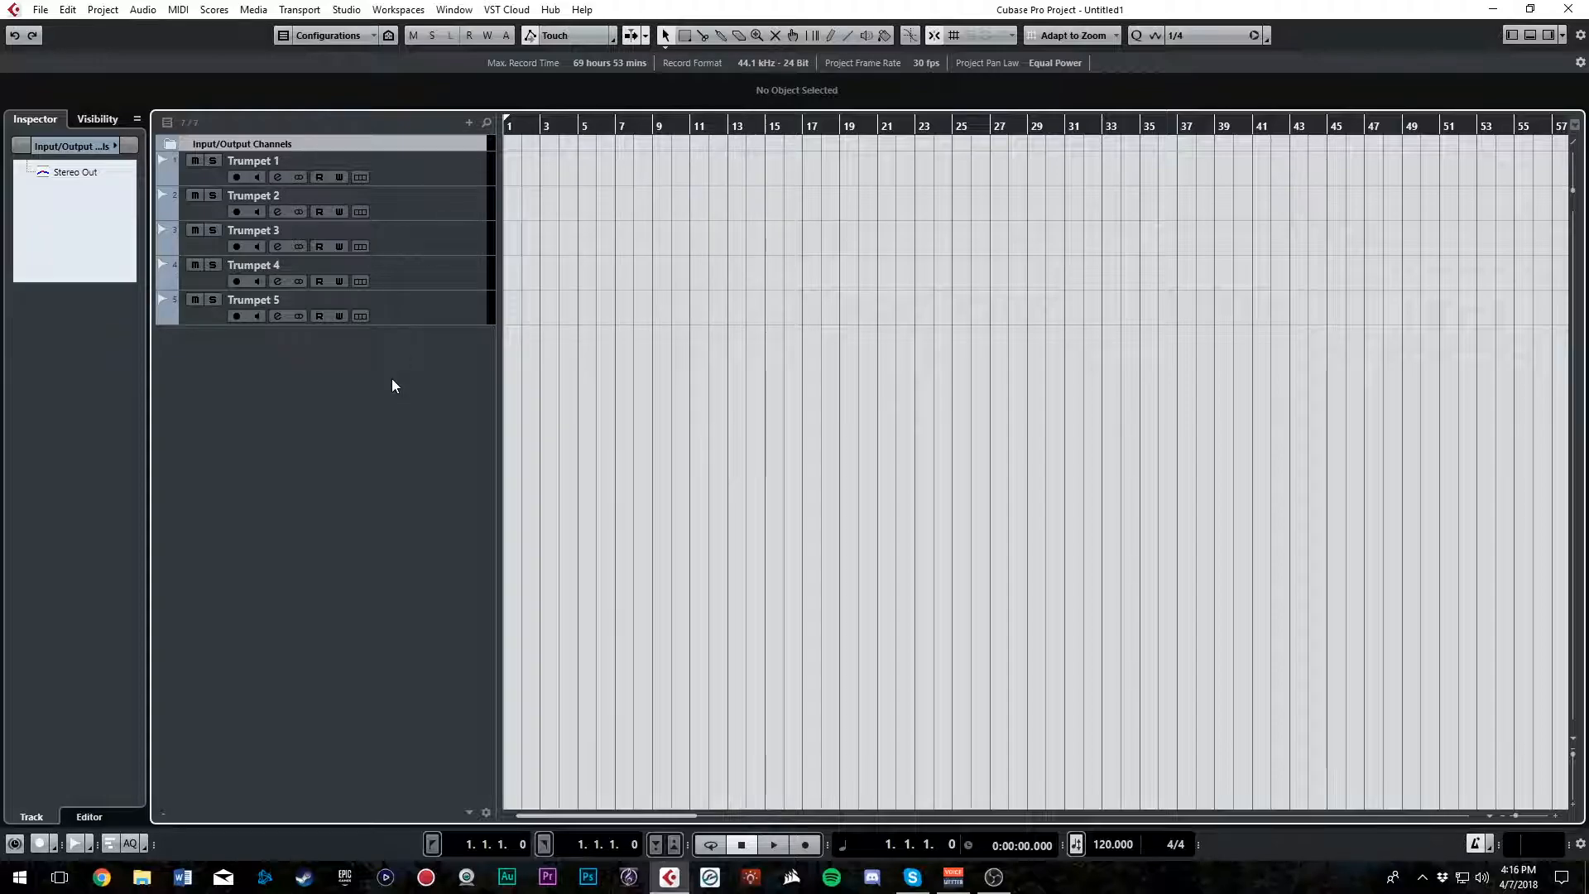
click(463, 167)
shift+click(415, 300)
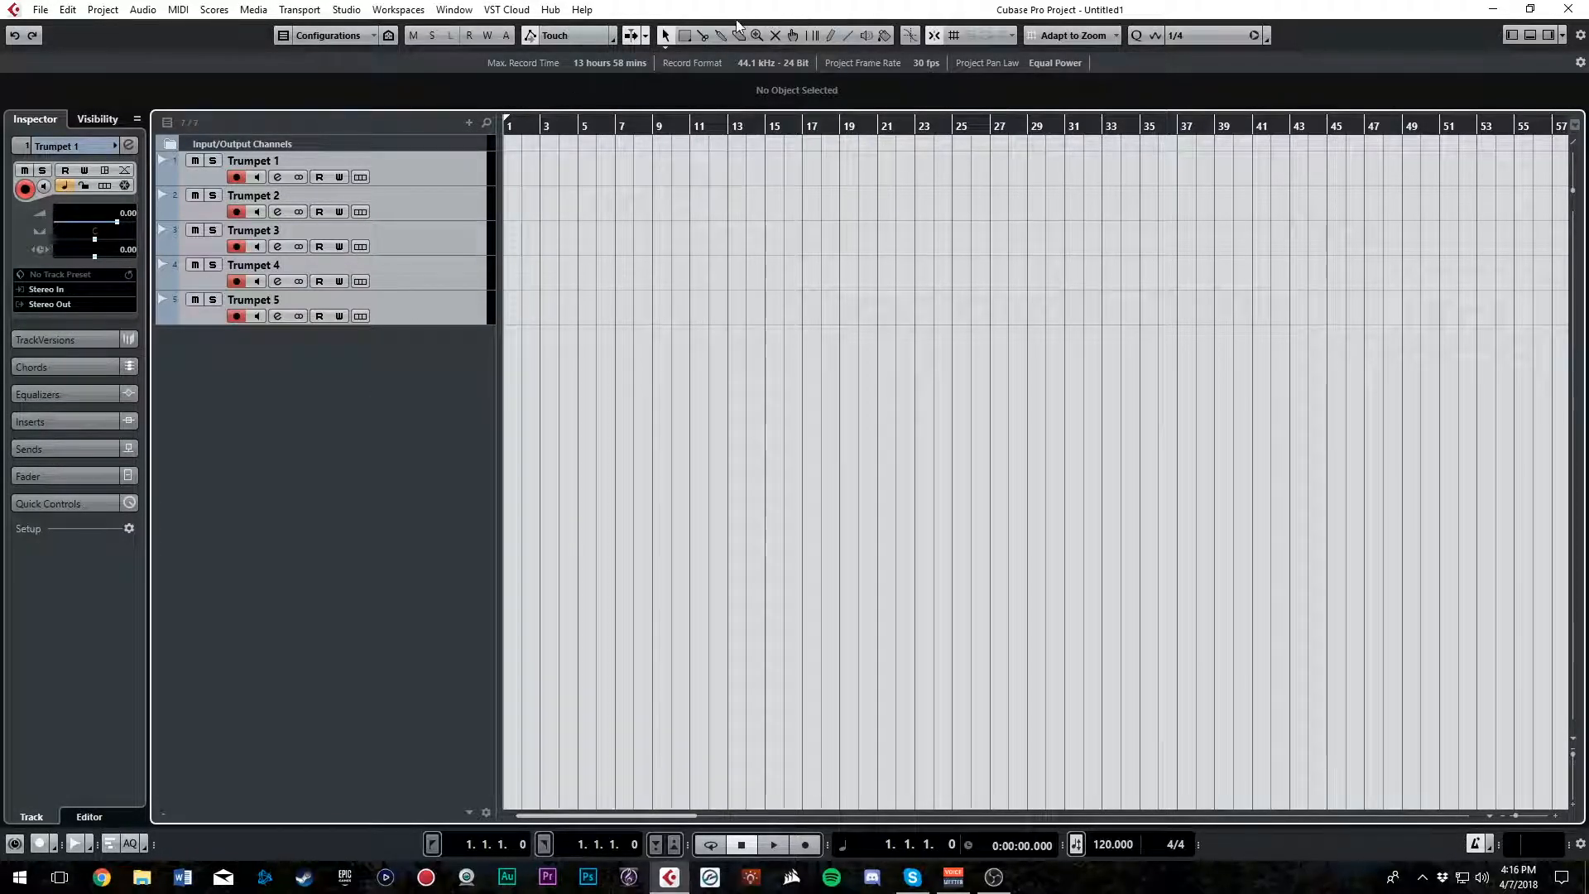
click(886, 47)
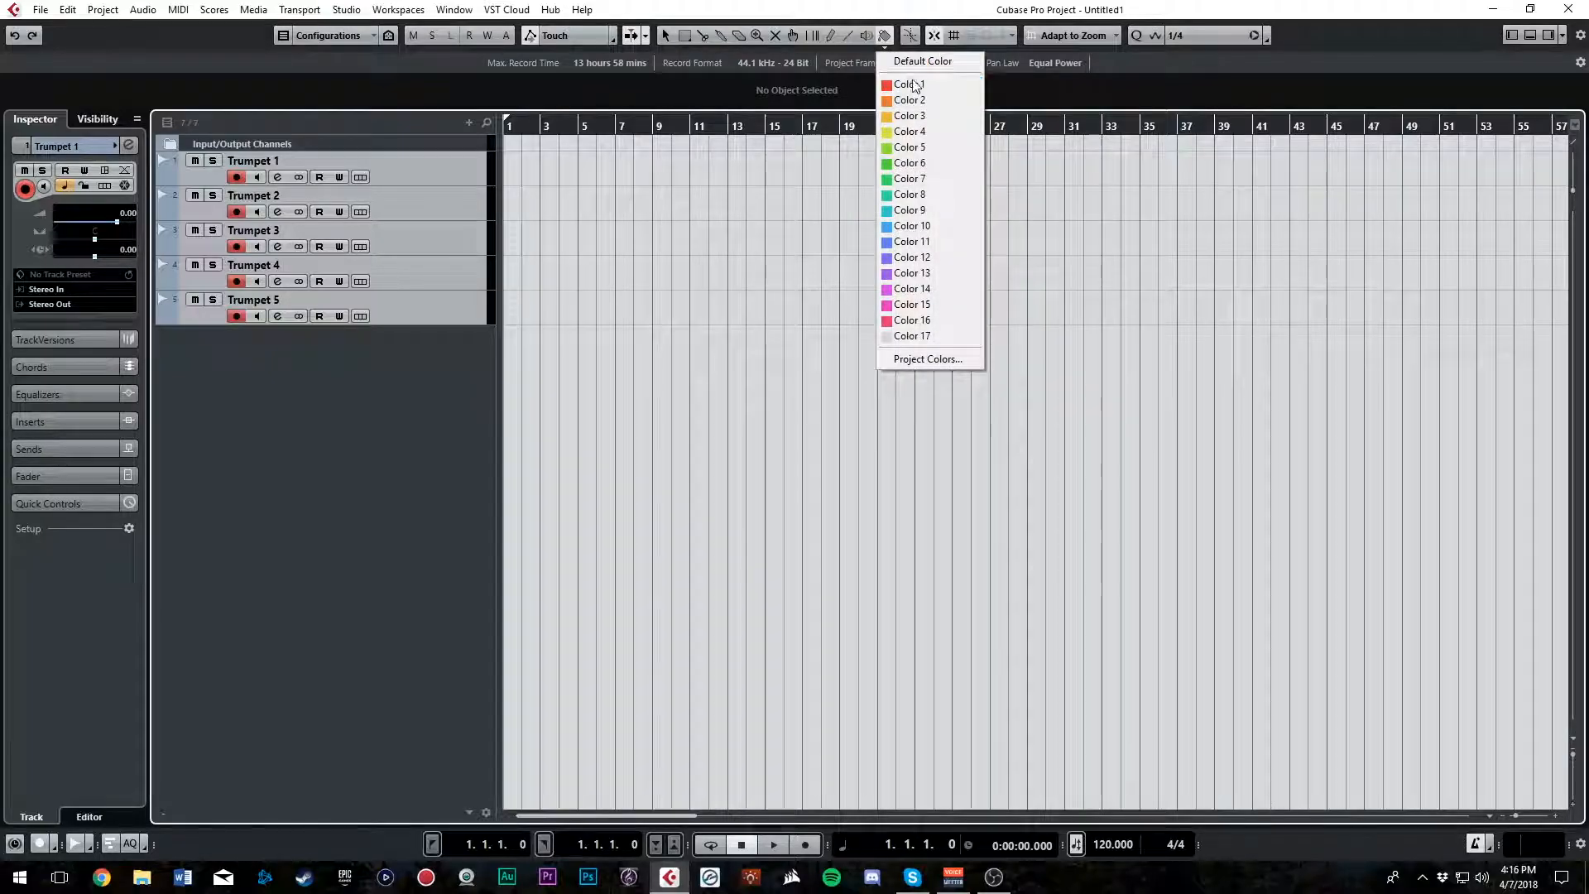
click(920, 81)
click(438, 163)
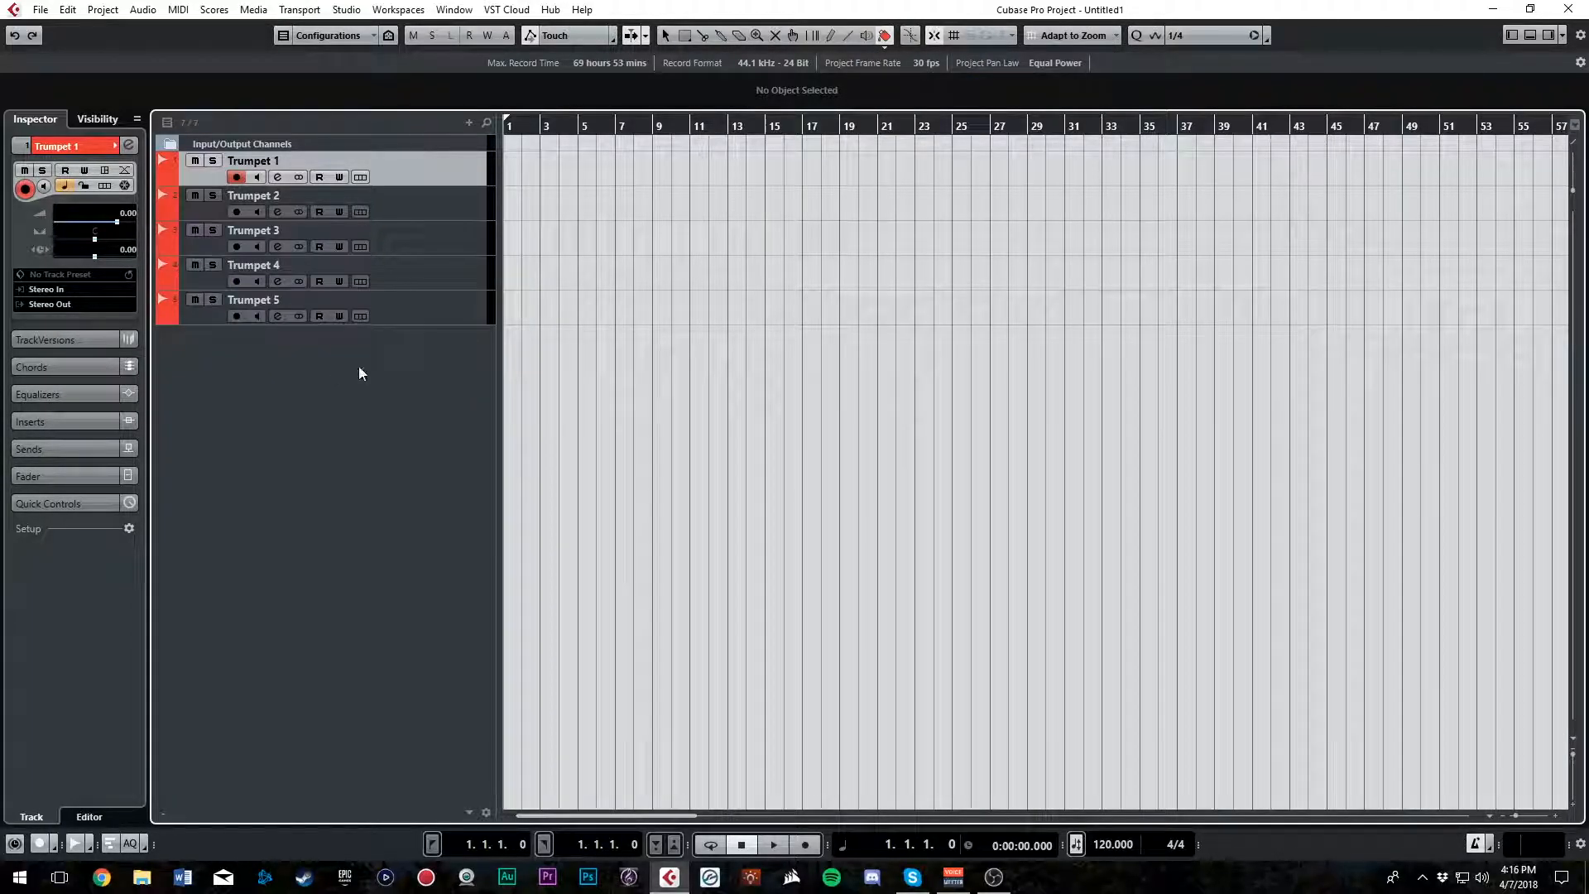
right_click(349, 380)
right_click(295, 377)
right_click(295, 378)
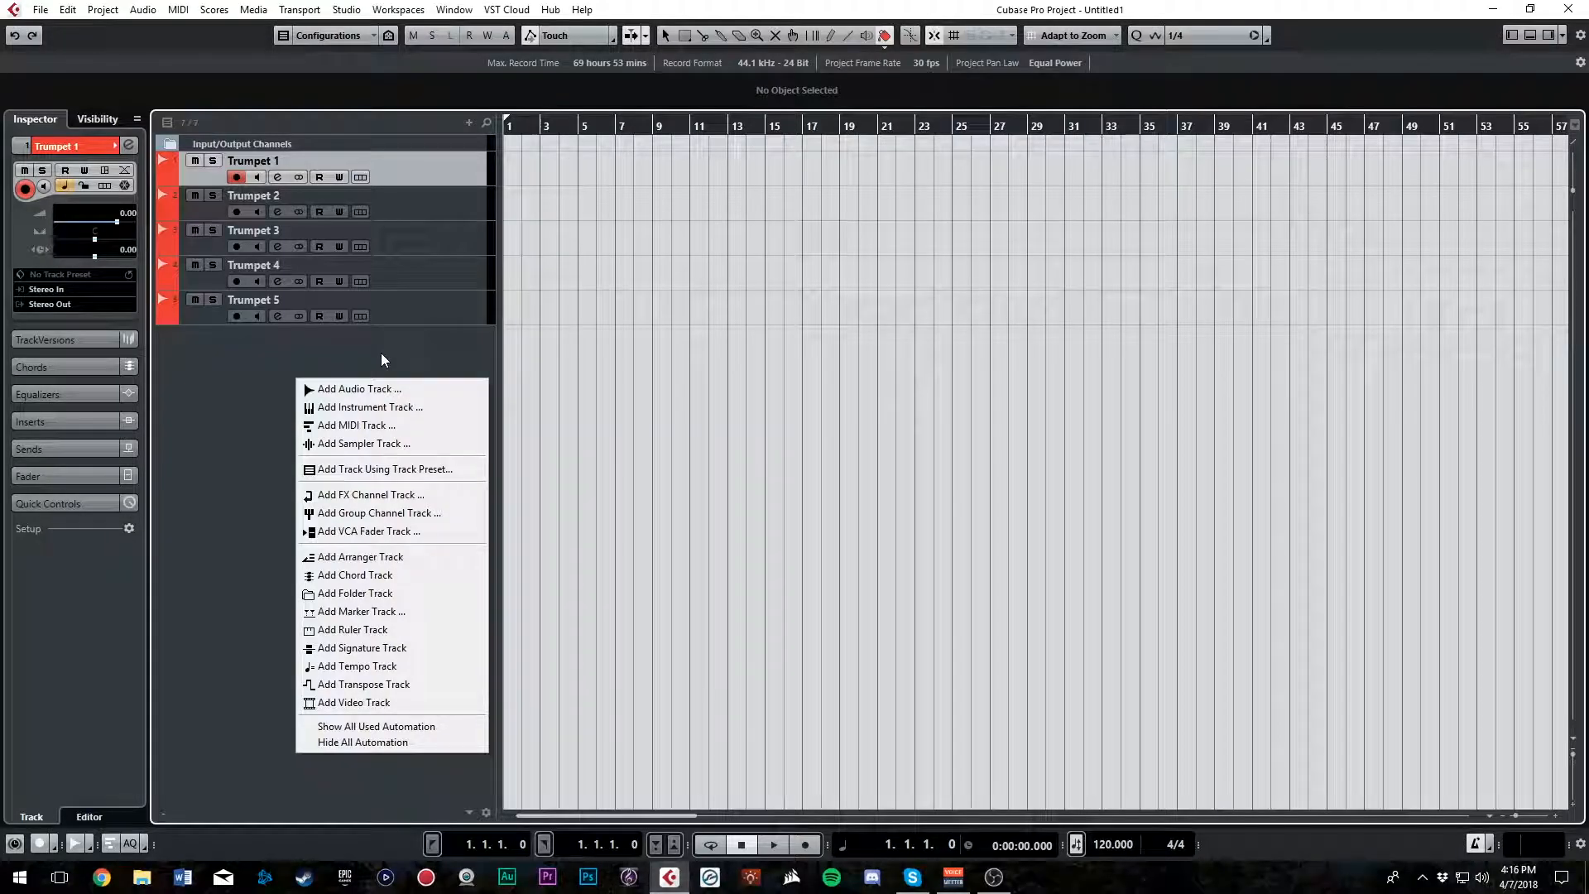
key(Escape)
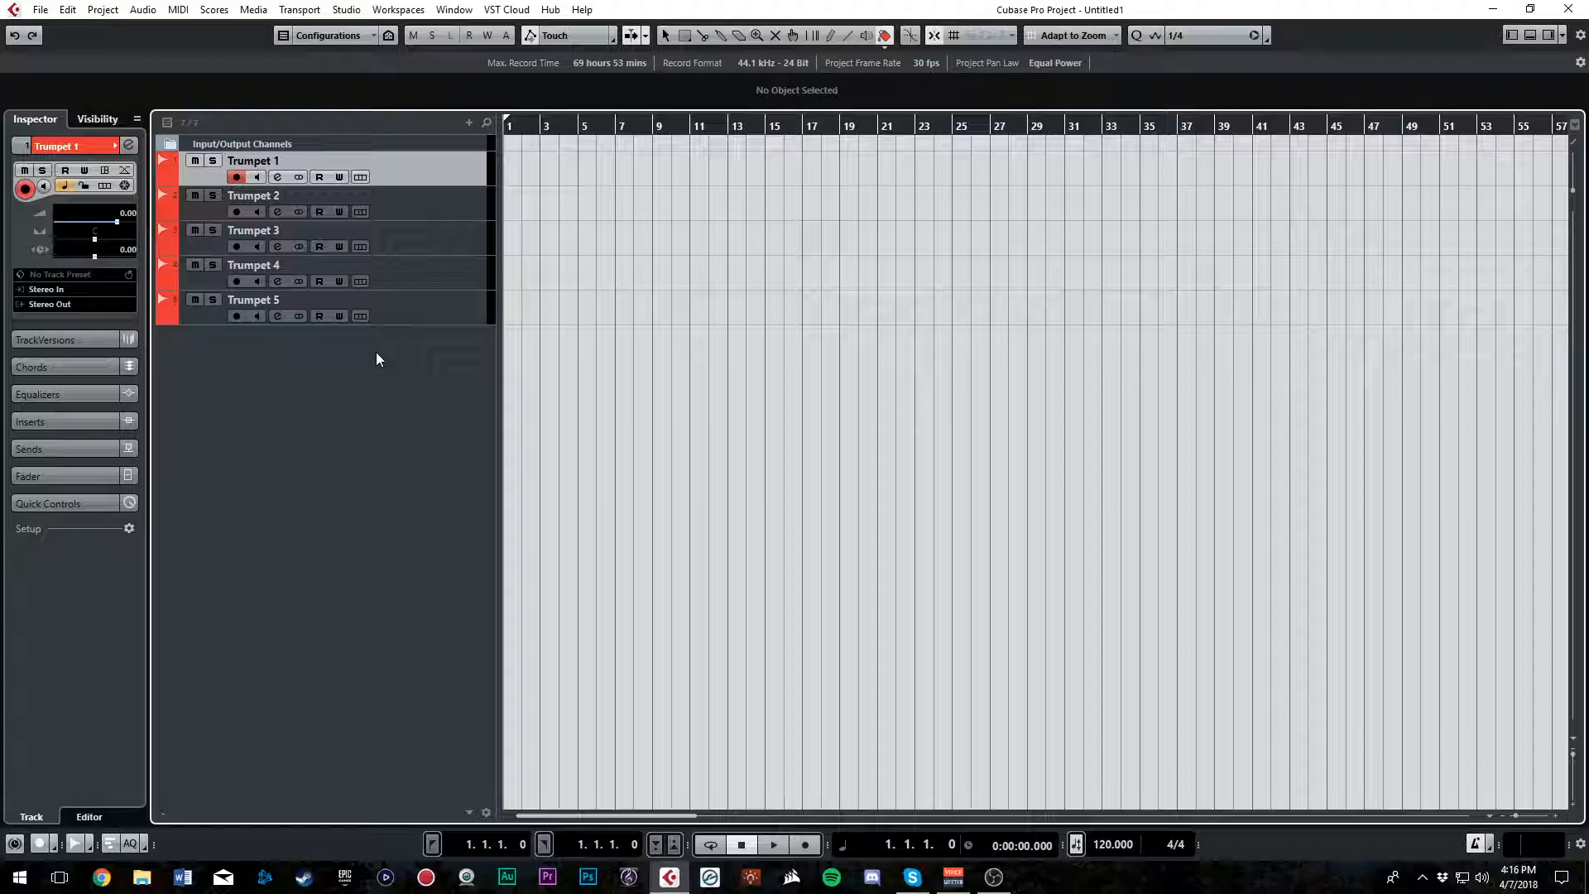
Add one stereo audio track named Backing Track, routed to Stereo Out
right_click(375, 353)
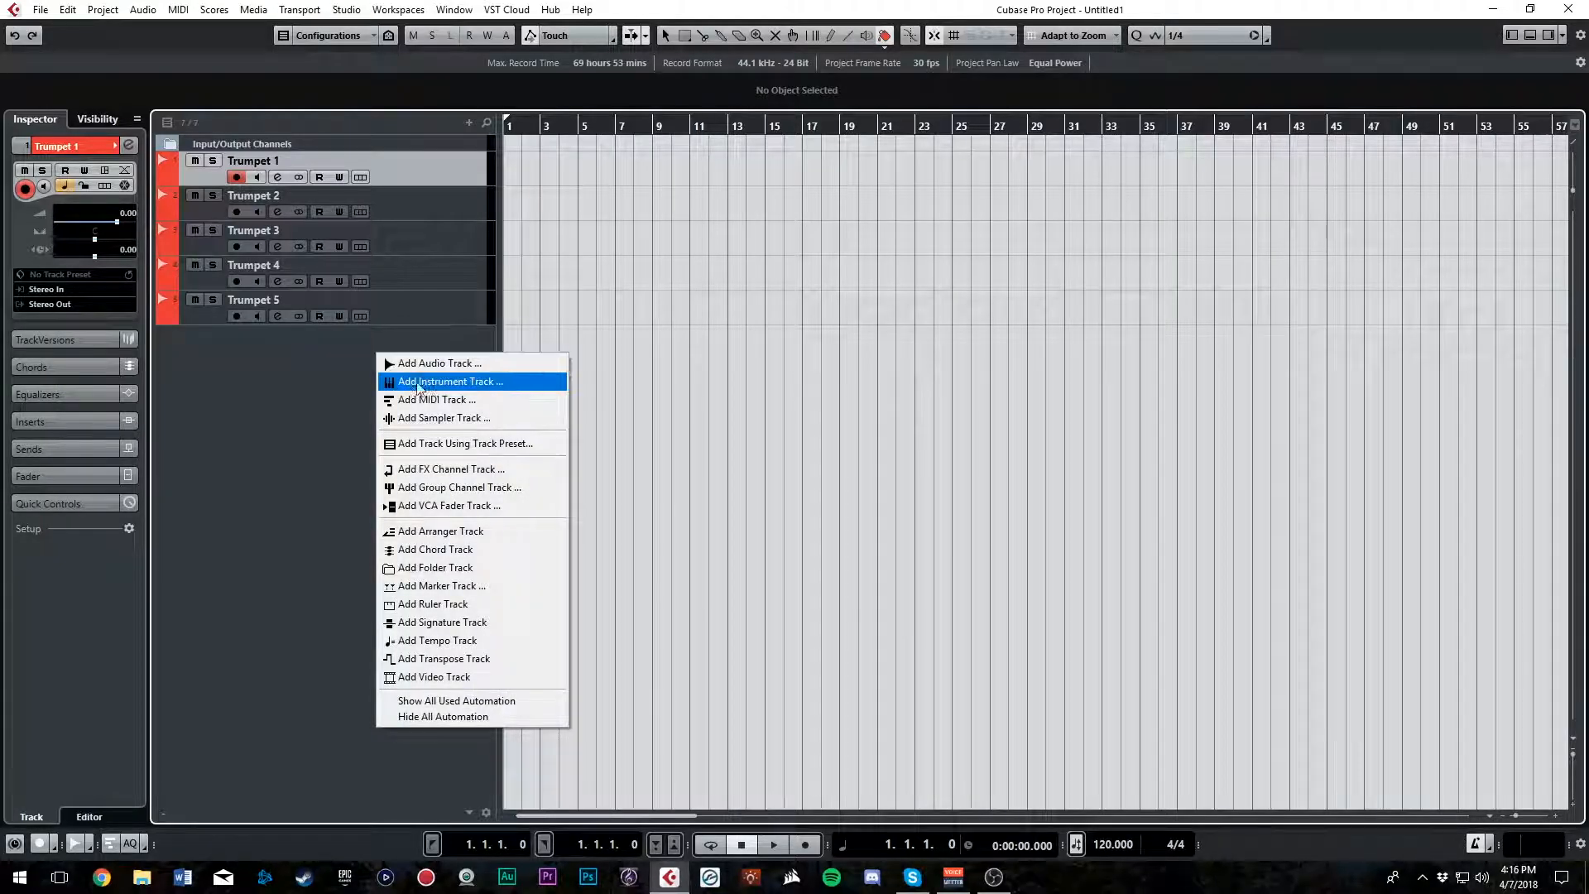
click(463, 367)
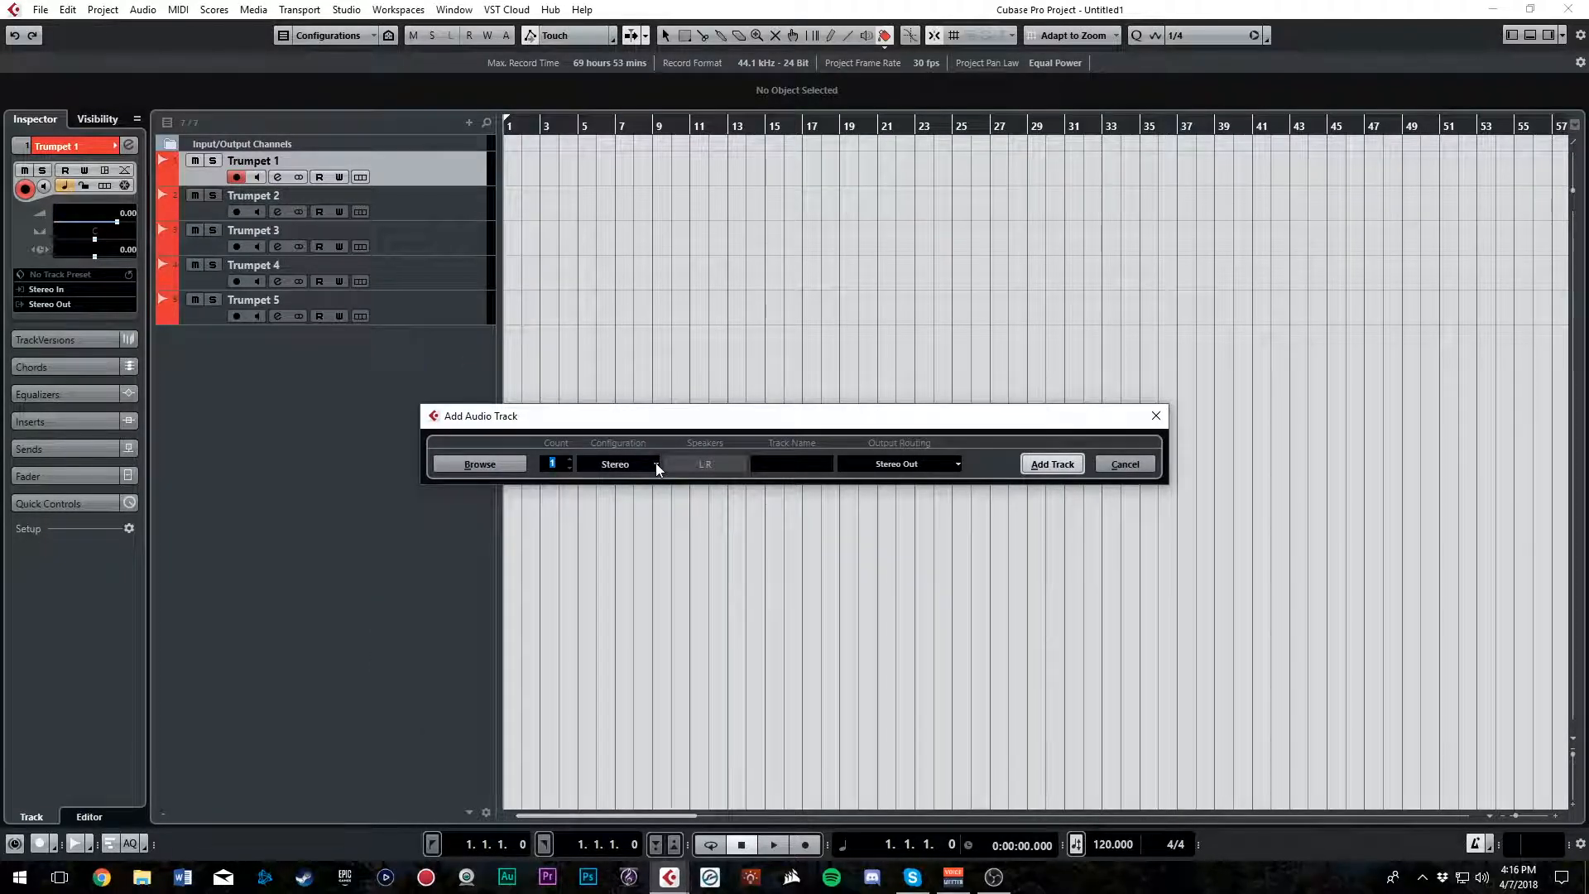
click(784, 464)
text(Ba)
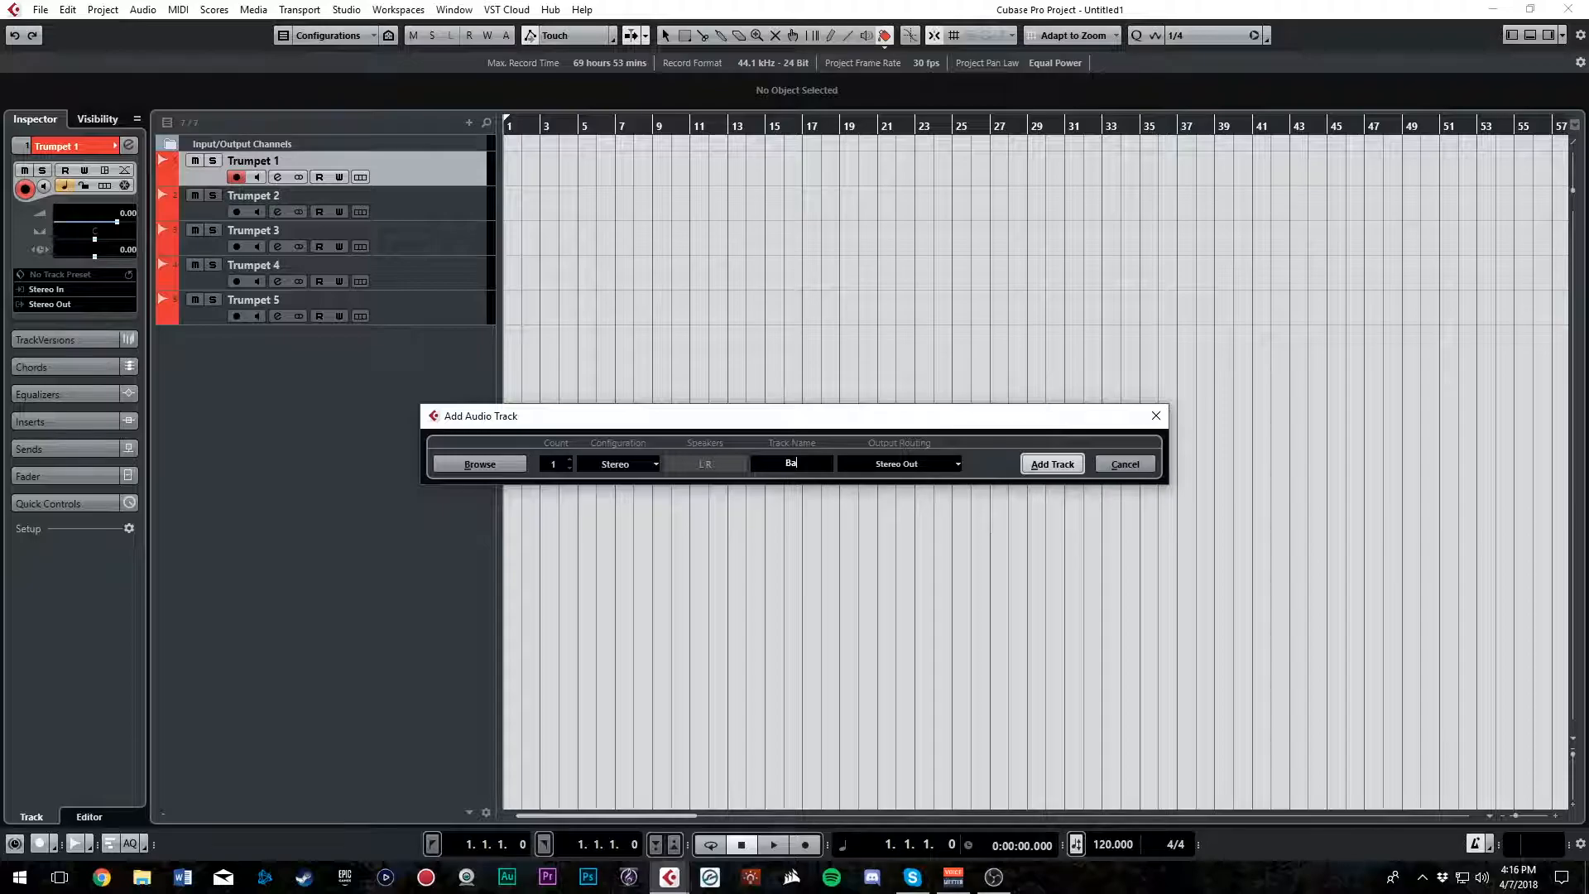
text(cking )
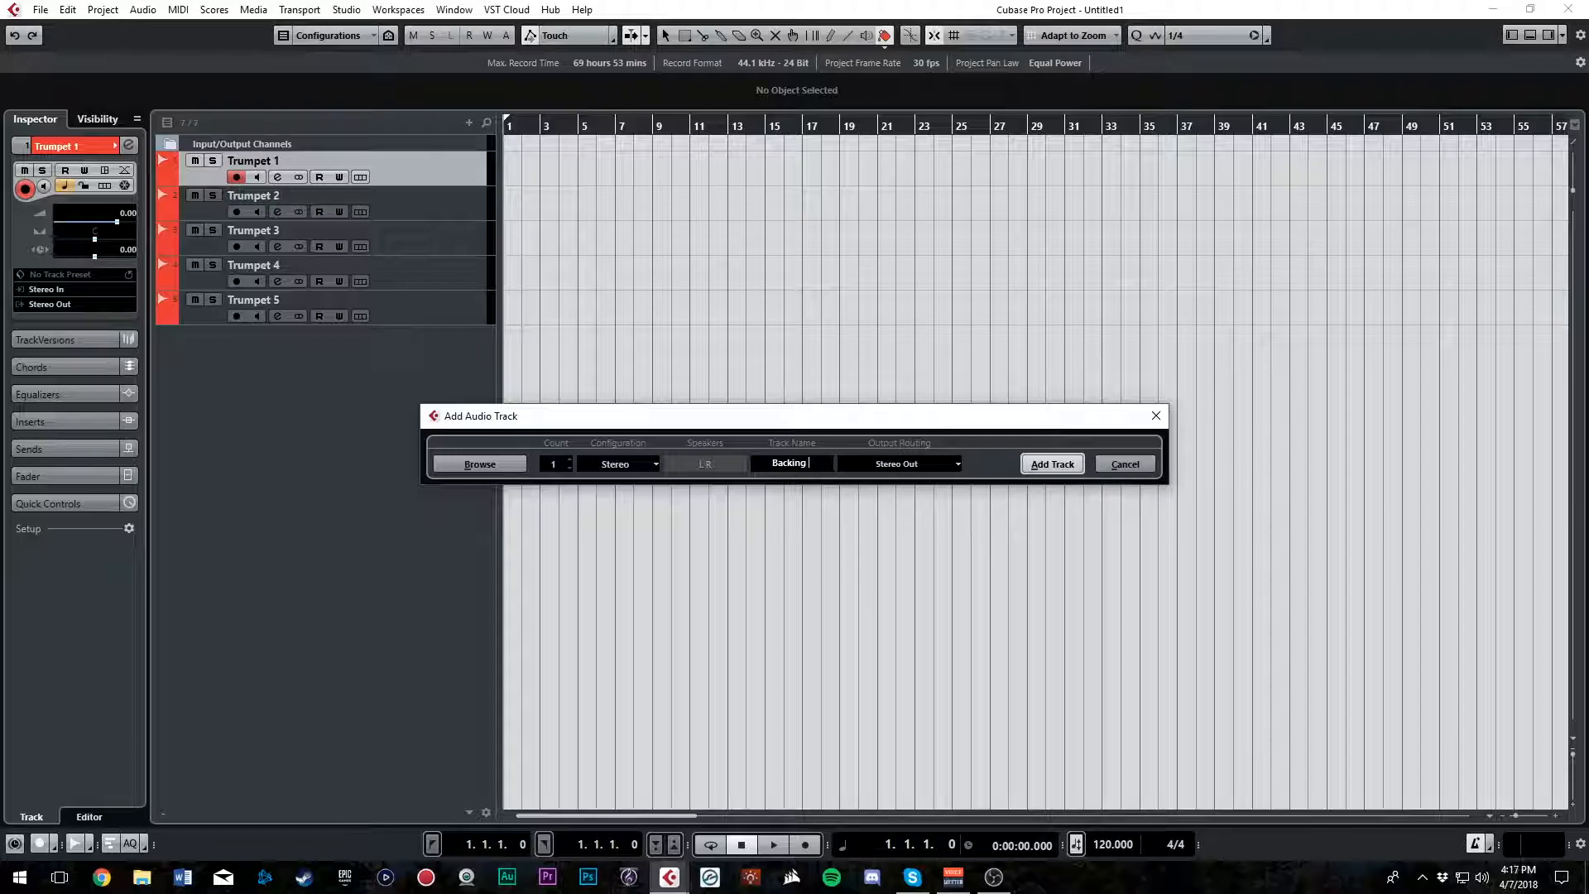
text(Track)
key(Return)
click(1038, 467)
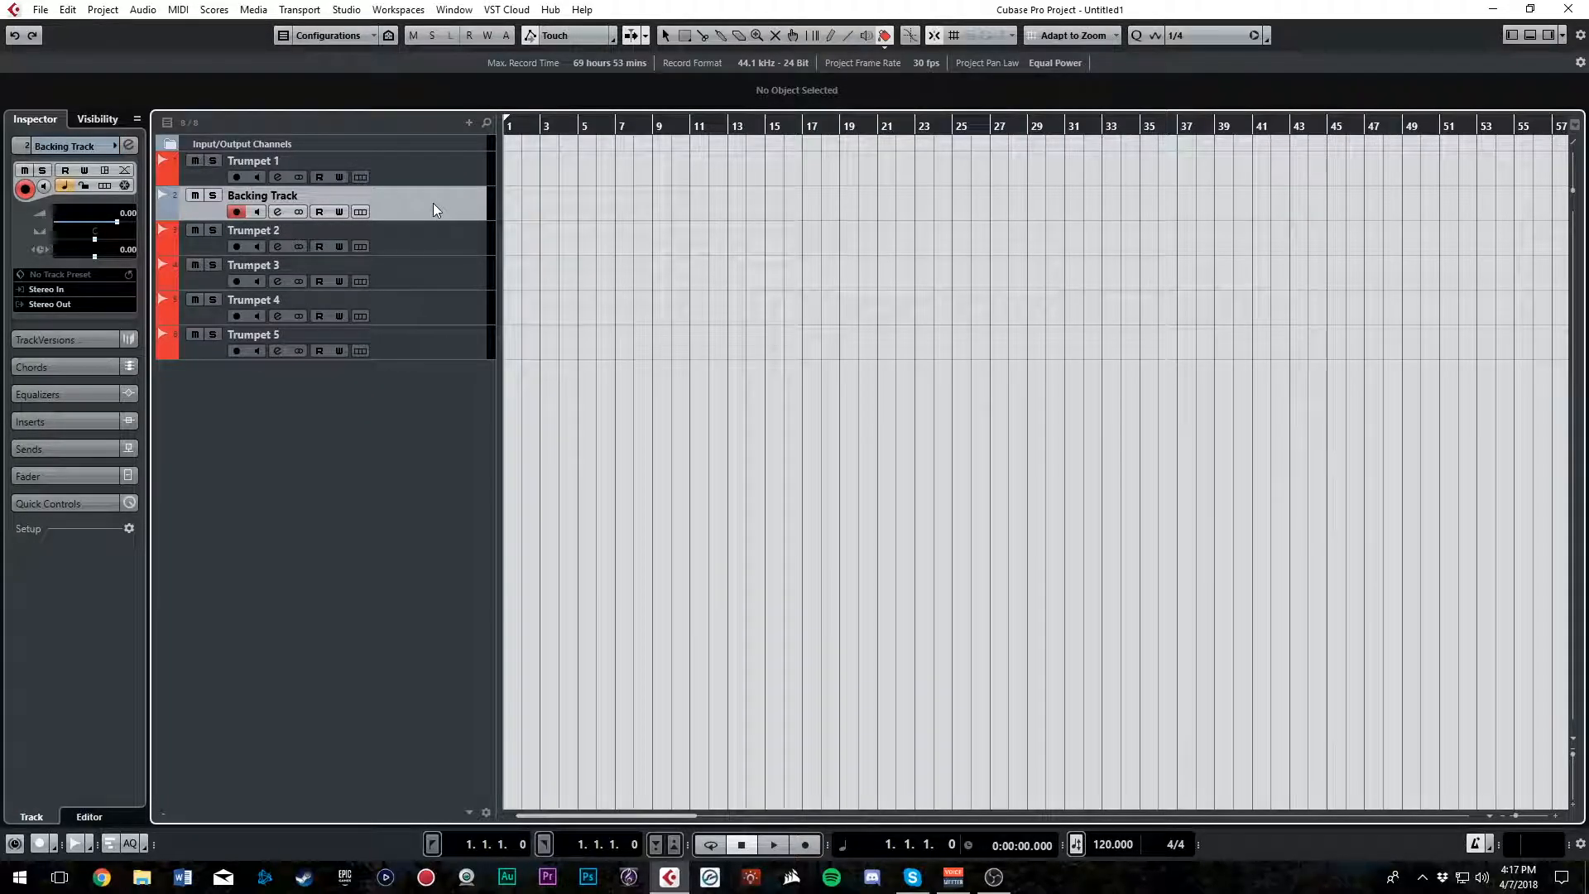
Move the Backing Track above Trumpet 1 and colour it light grey
drag(431, 169, 430, 170)
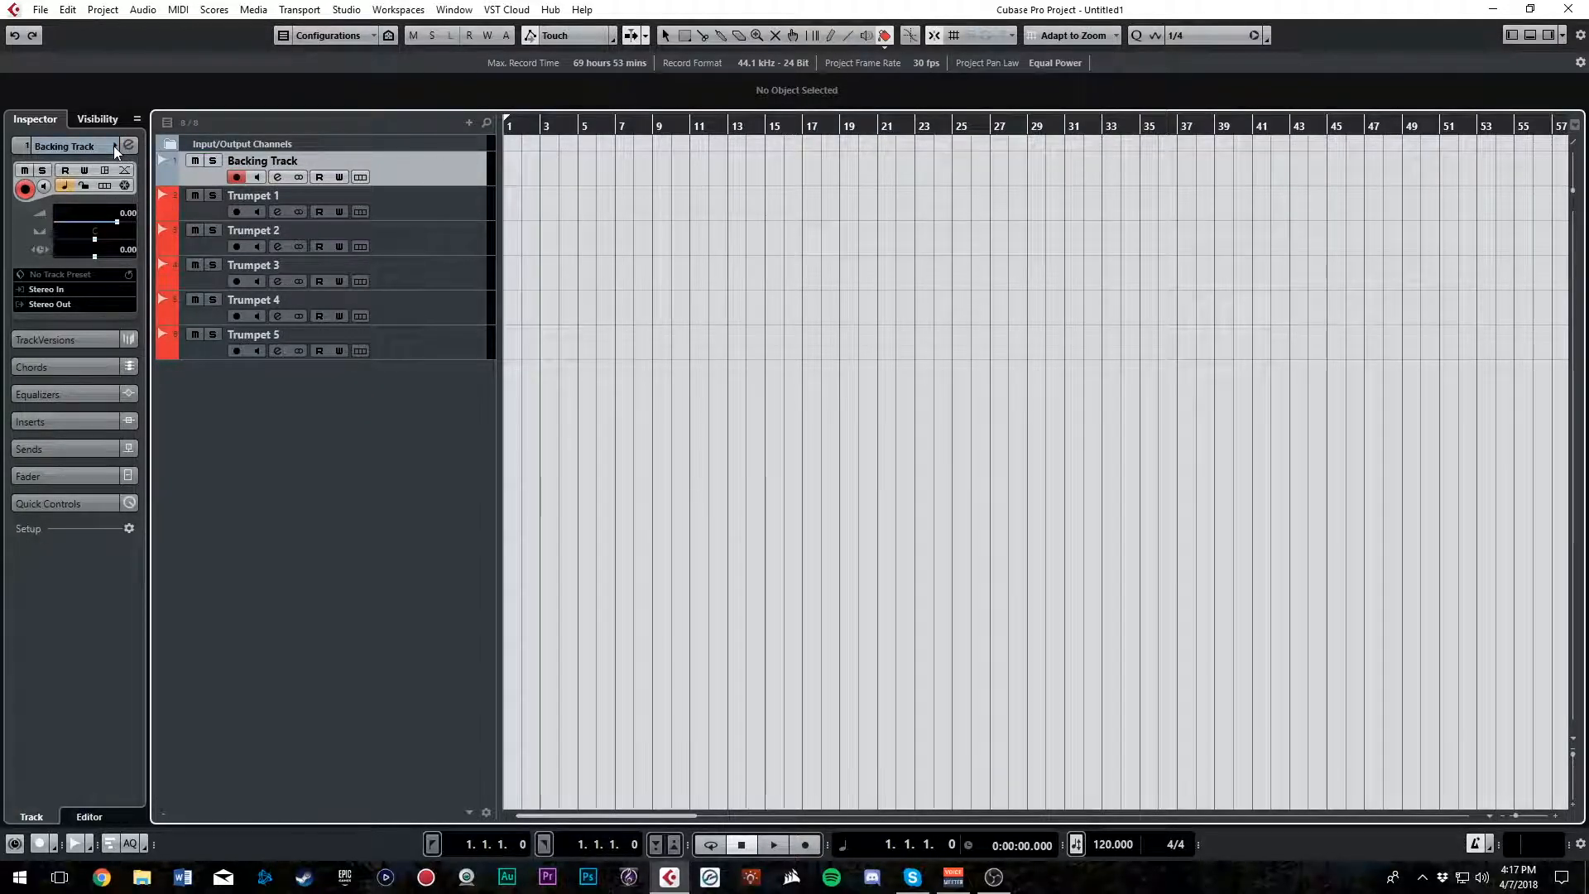
click(114, 146)
click(418, 181)
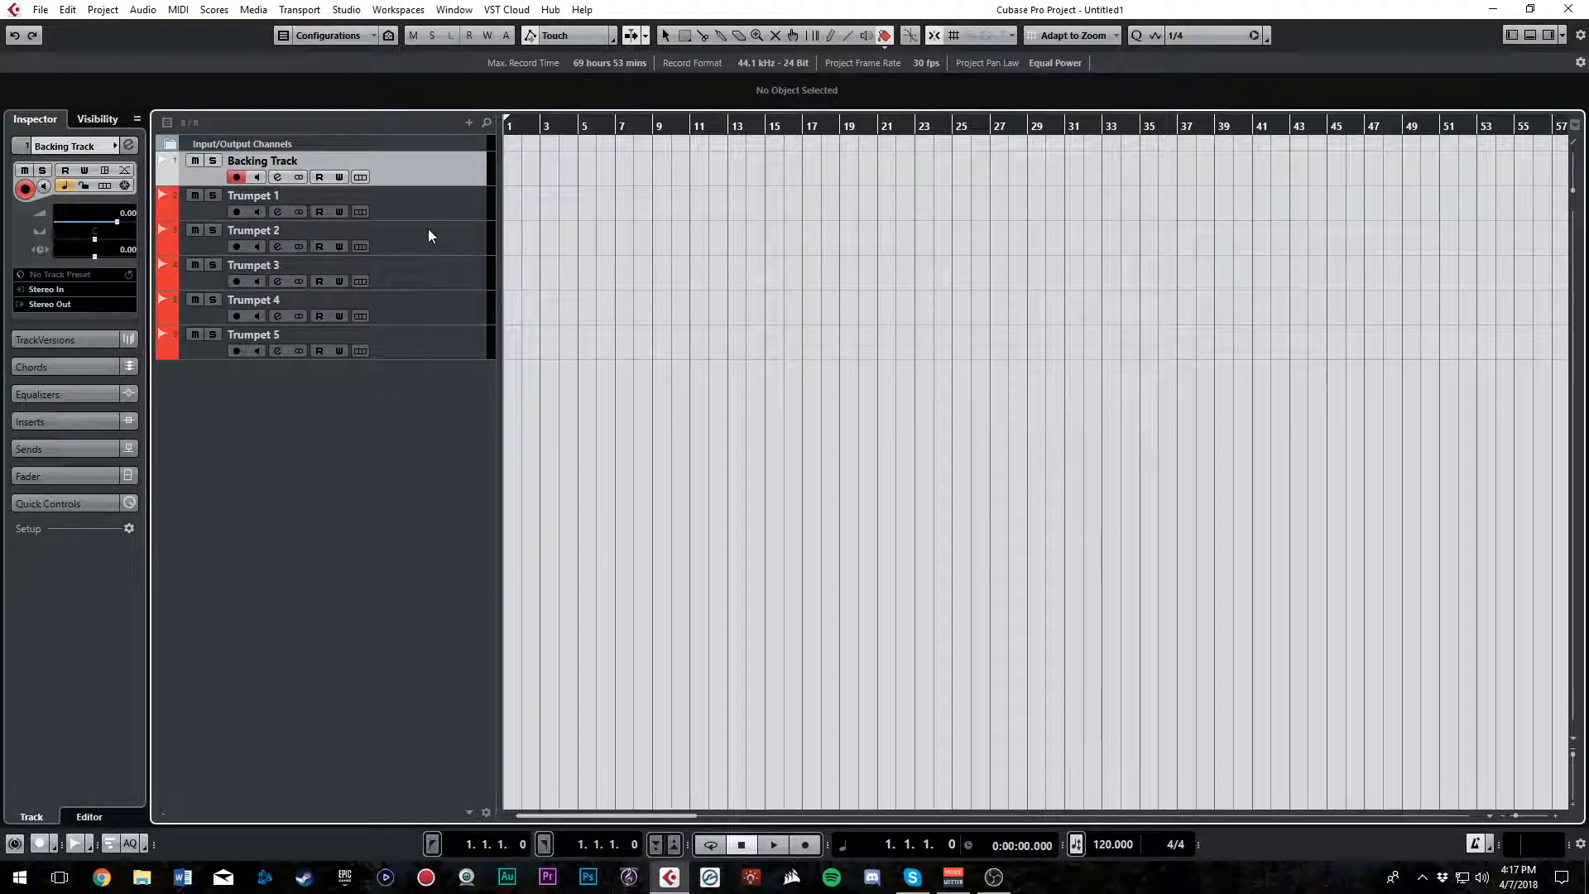
Select the tracks Trumpet 1 through Trumpet 5 and delete them from the project
click(315, 211)
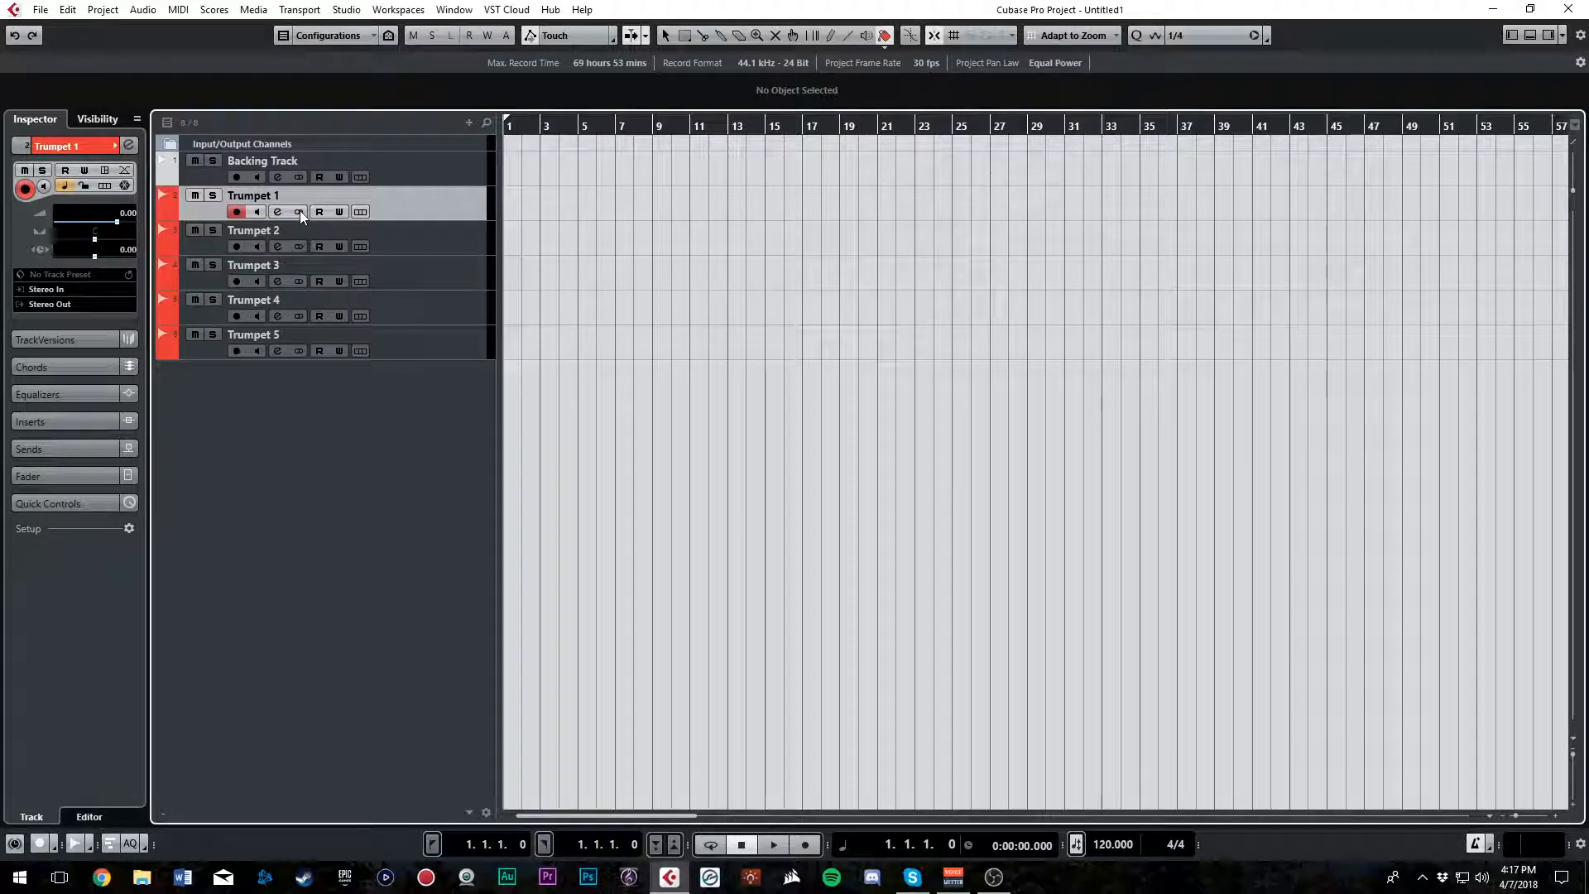
shift+click(449, 331)
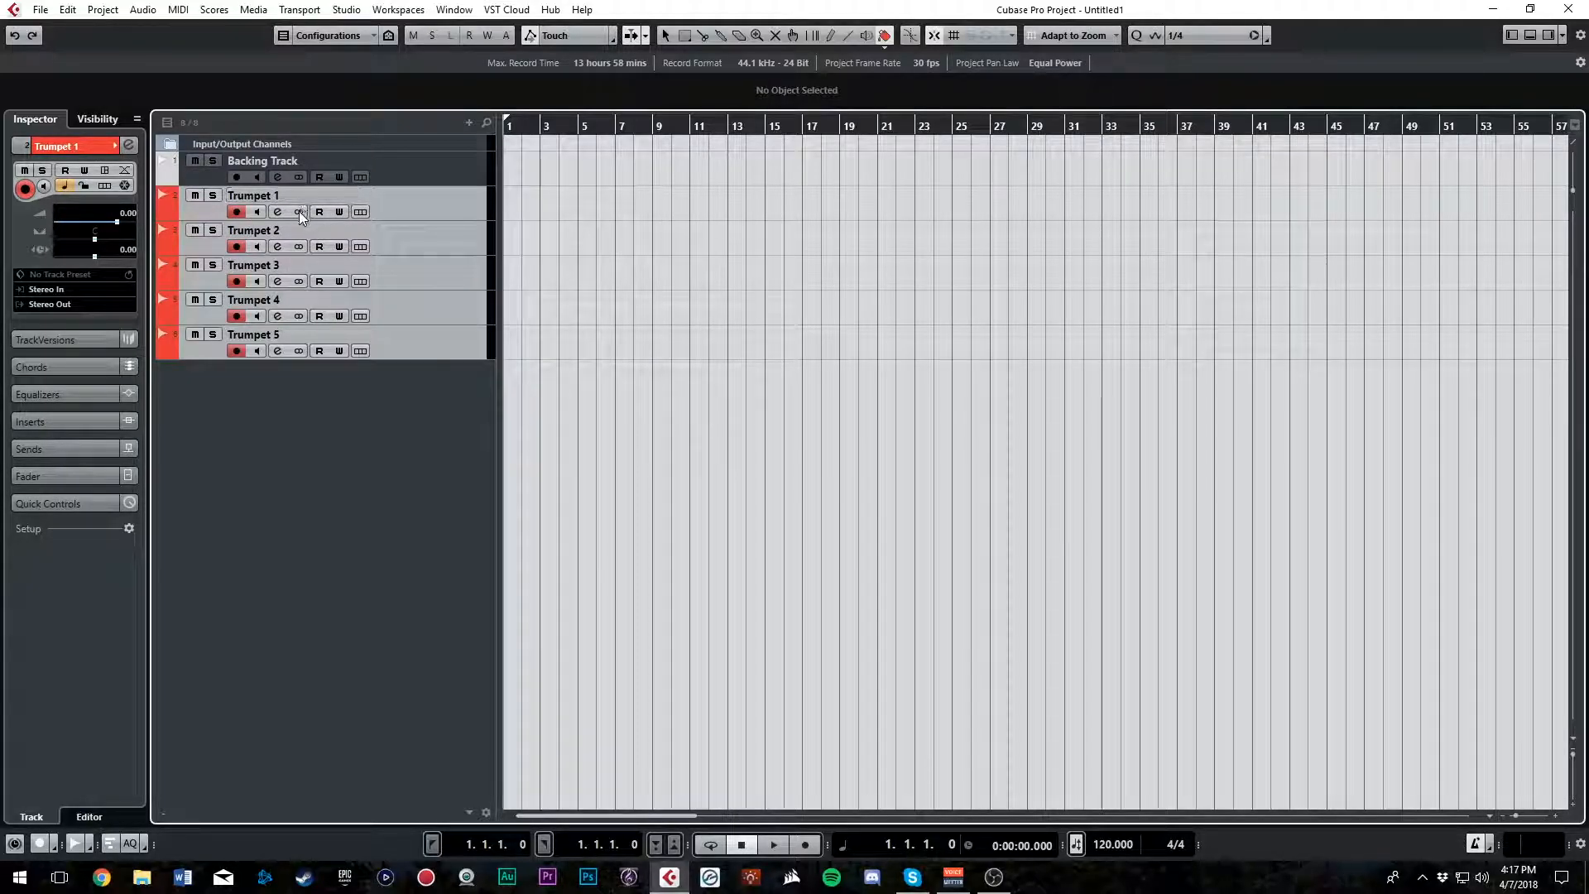
right_click(435, 200)
click(318, 479)
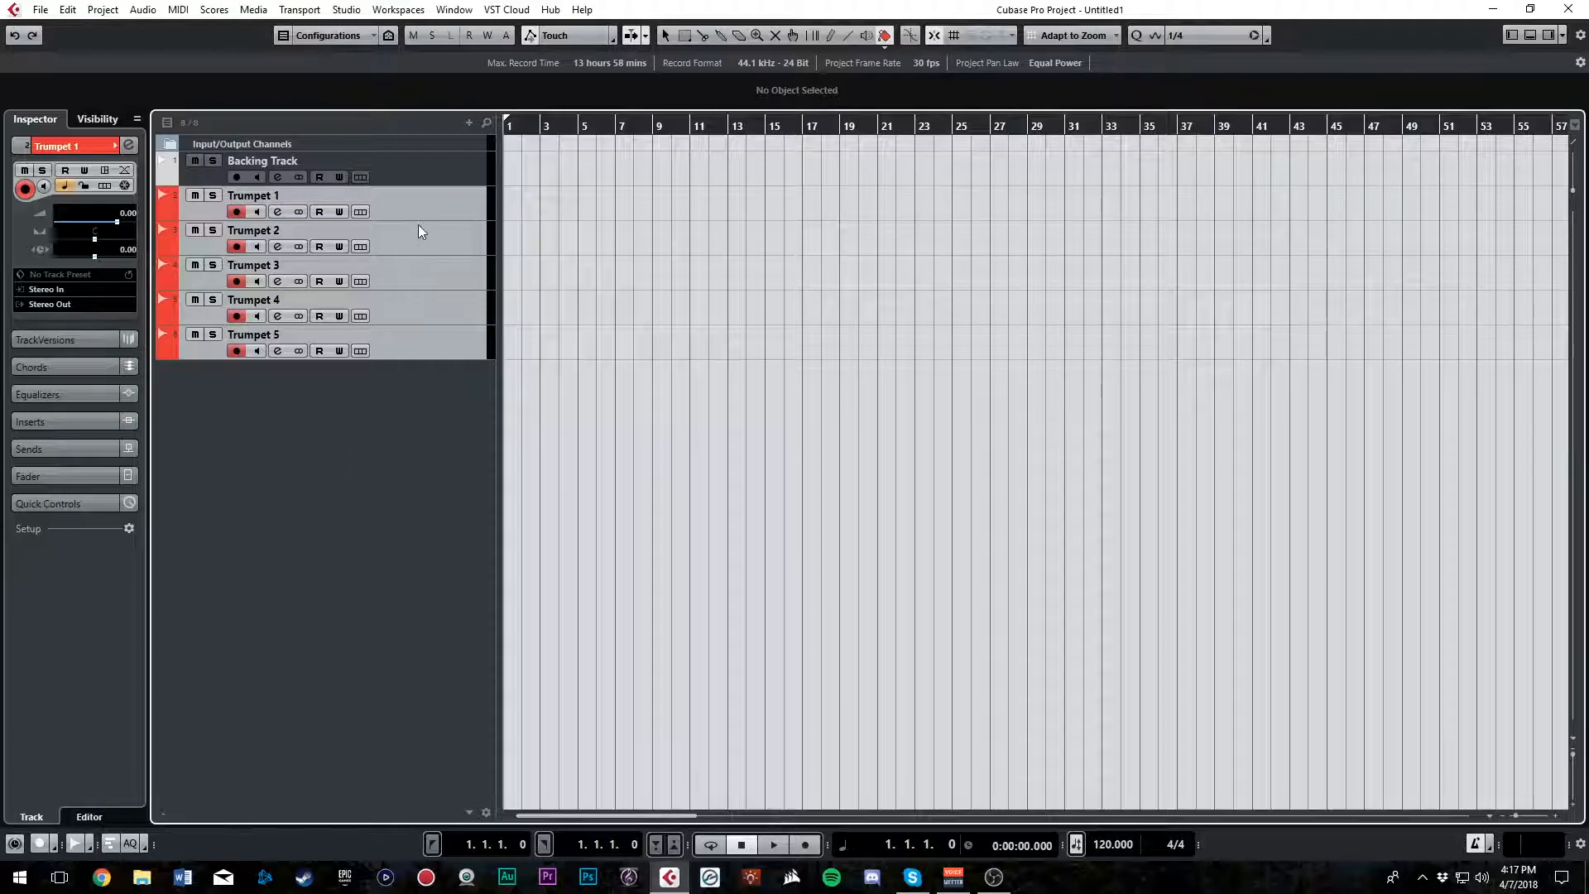
right_click(434, 207)
click(378, 444)
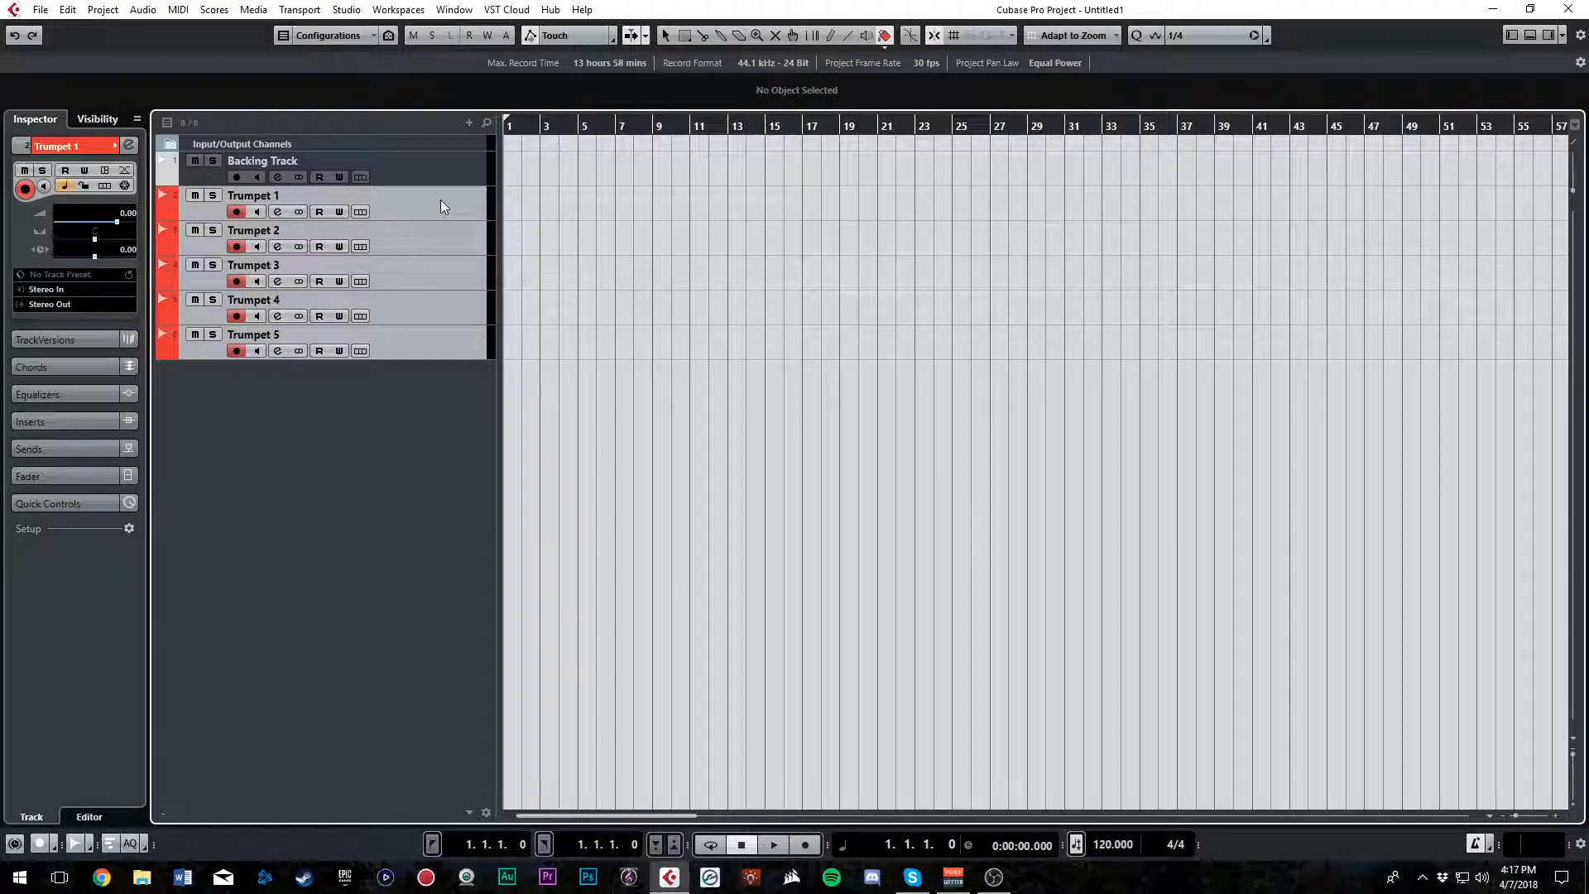
key(Delete)
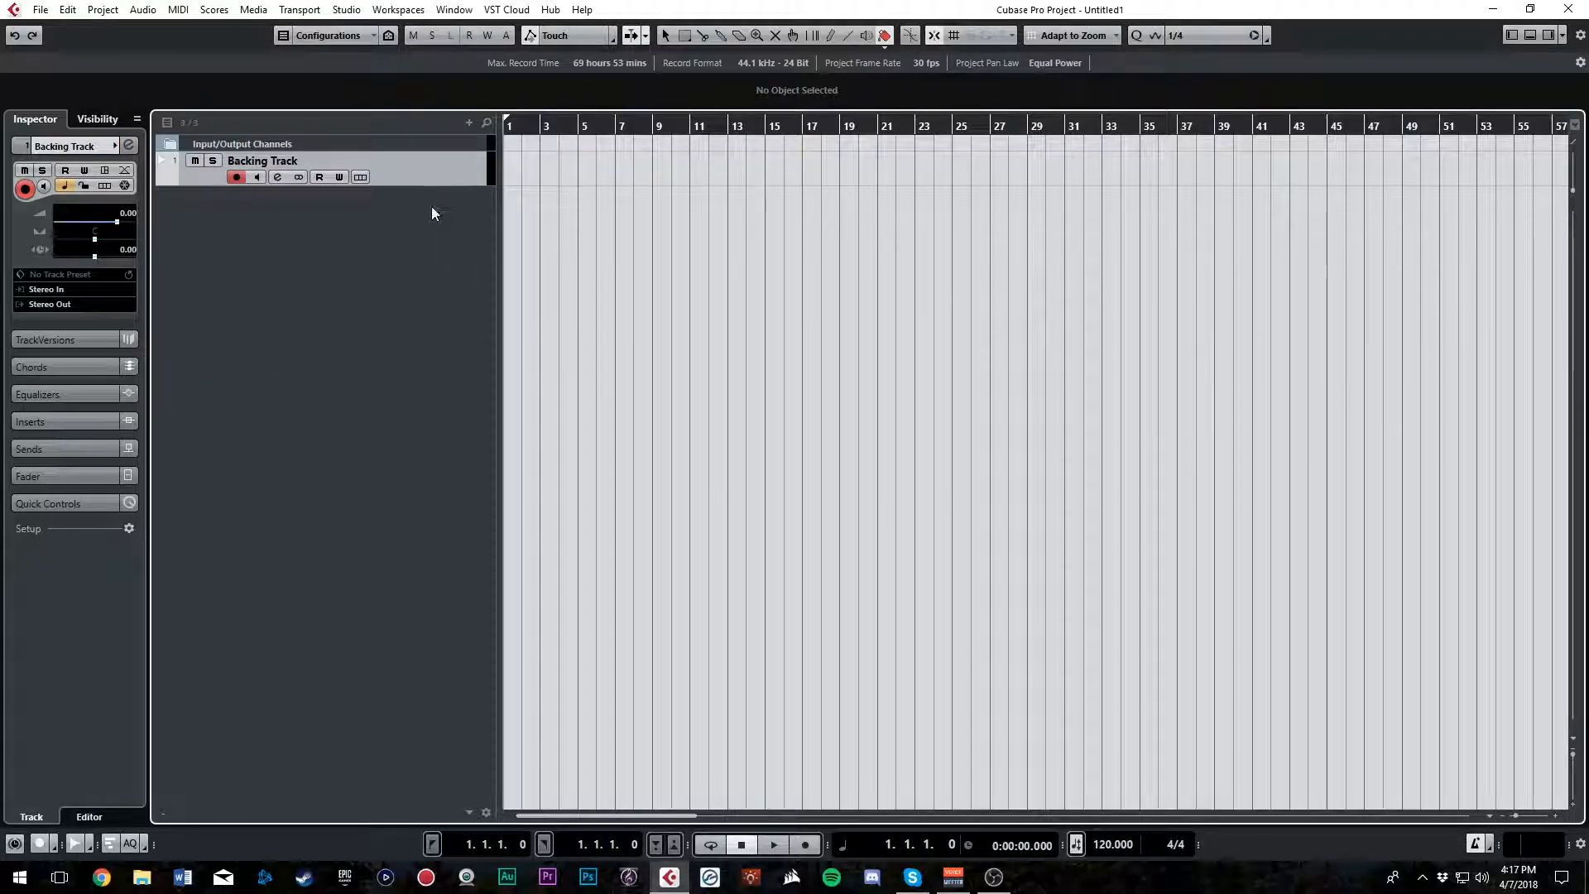
Add five mono audio tracks named Trumpet, routed to Stereo Out, below the Backing Track
right_click(431, 207)
click(463, 220)
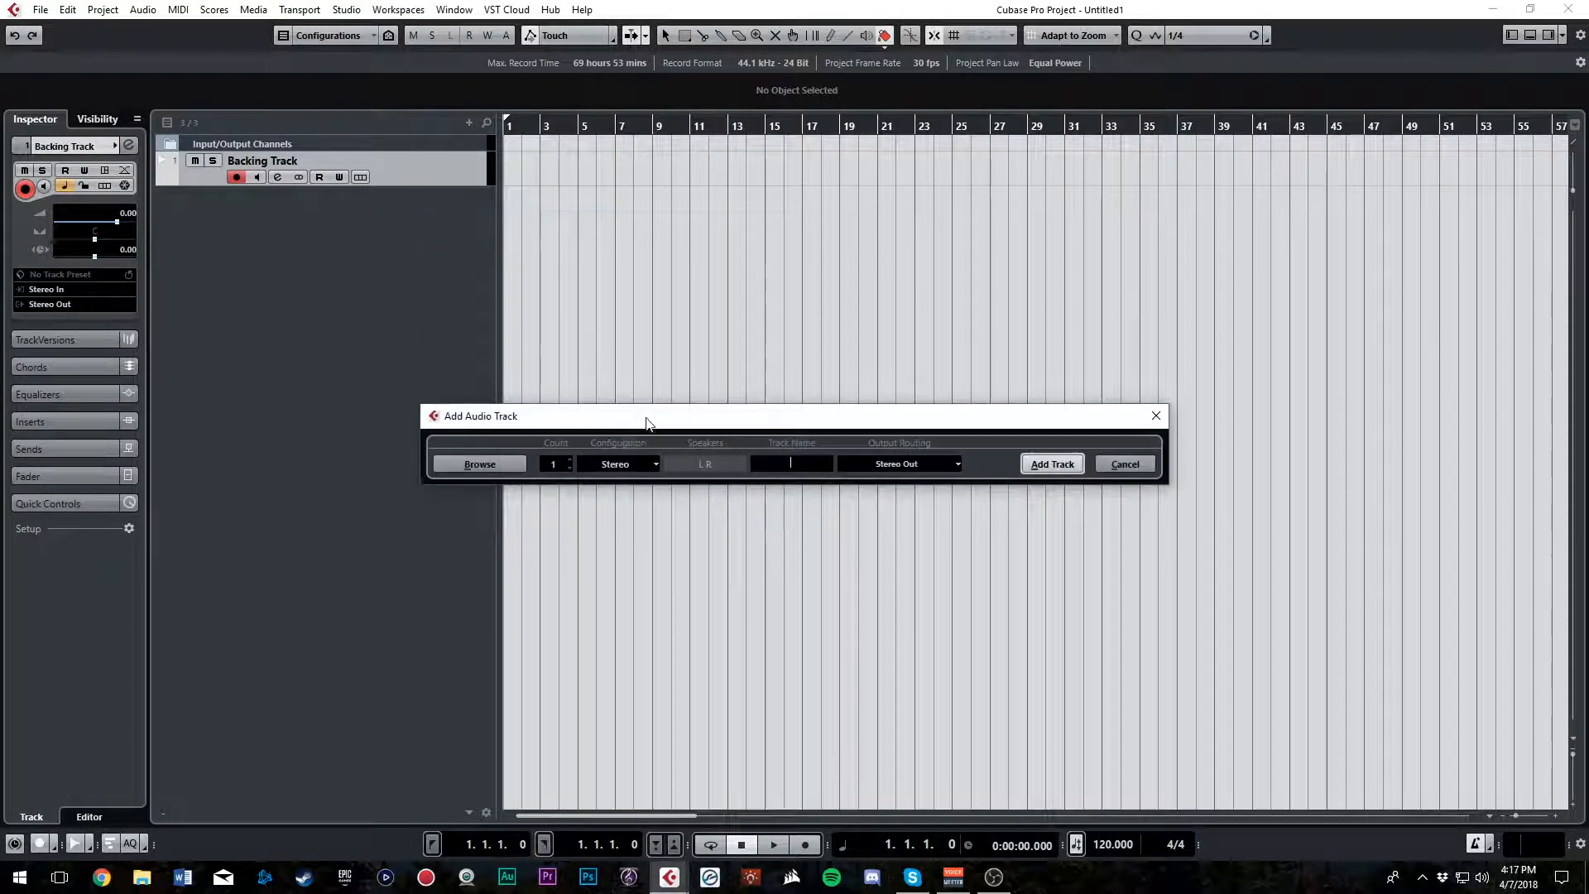
click(569, 459)
click(568, 458)
click(569, 459)
click(787, 464)
text(Trumpet)
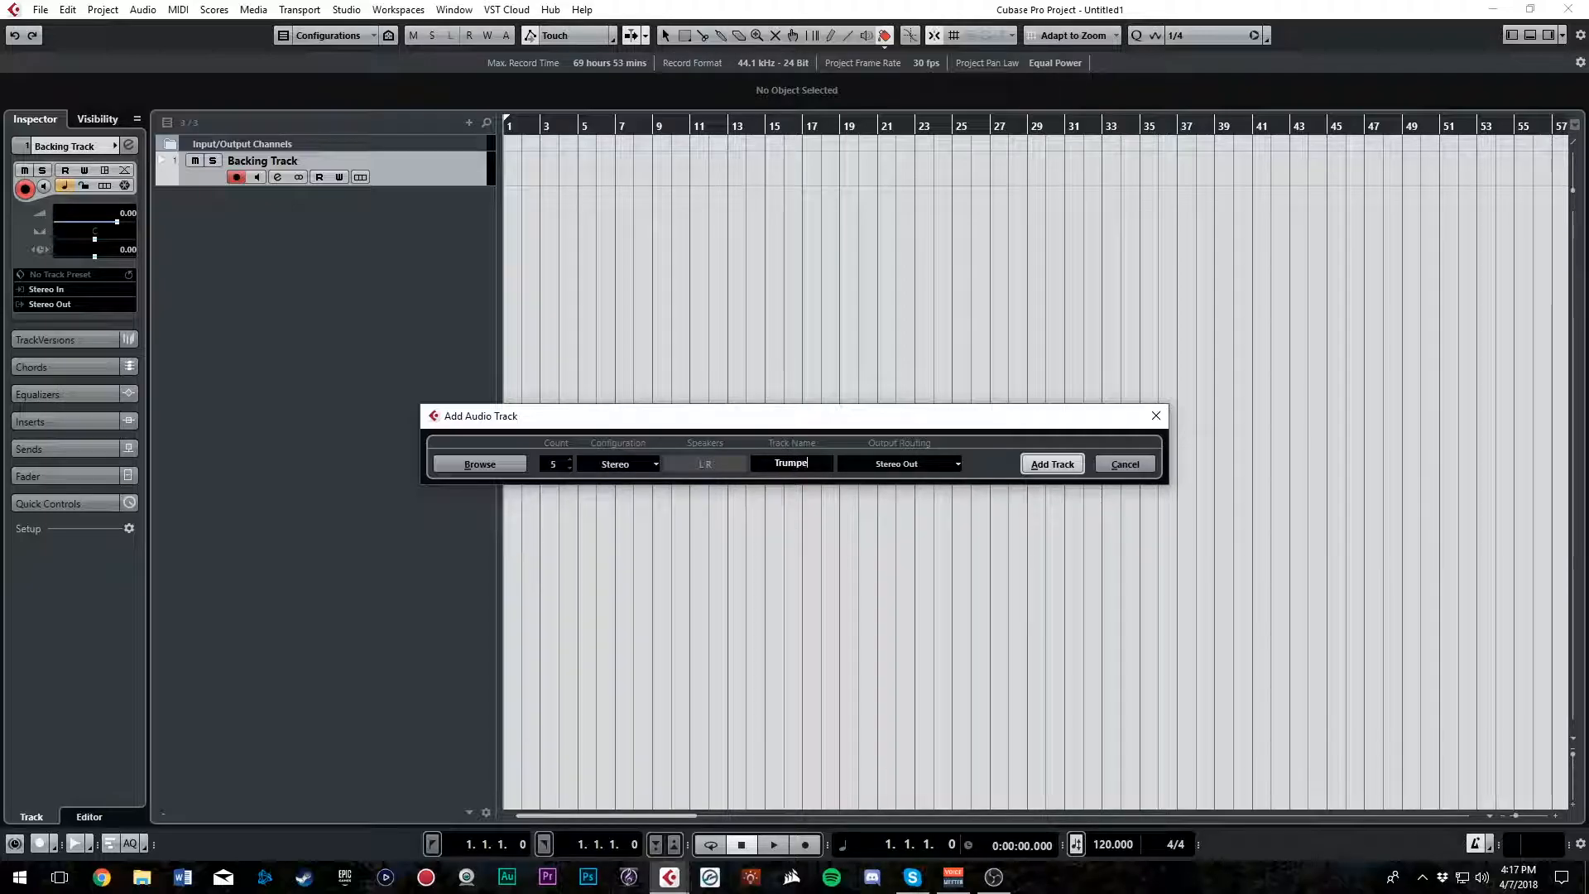
click(610, 465)
click(617, 489)
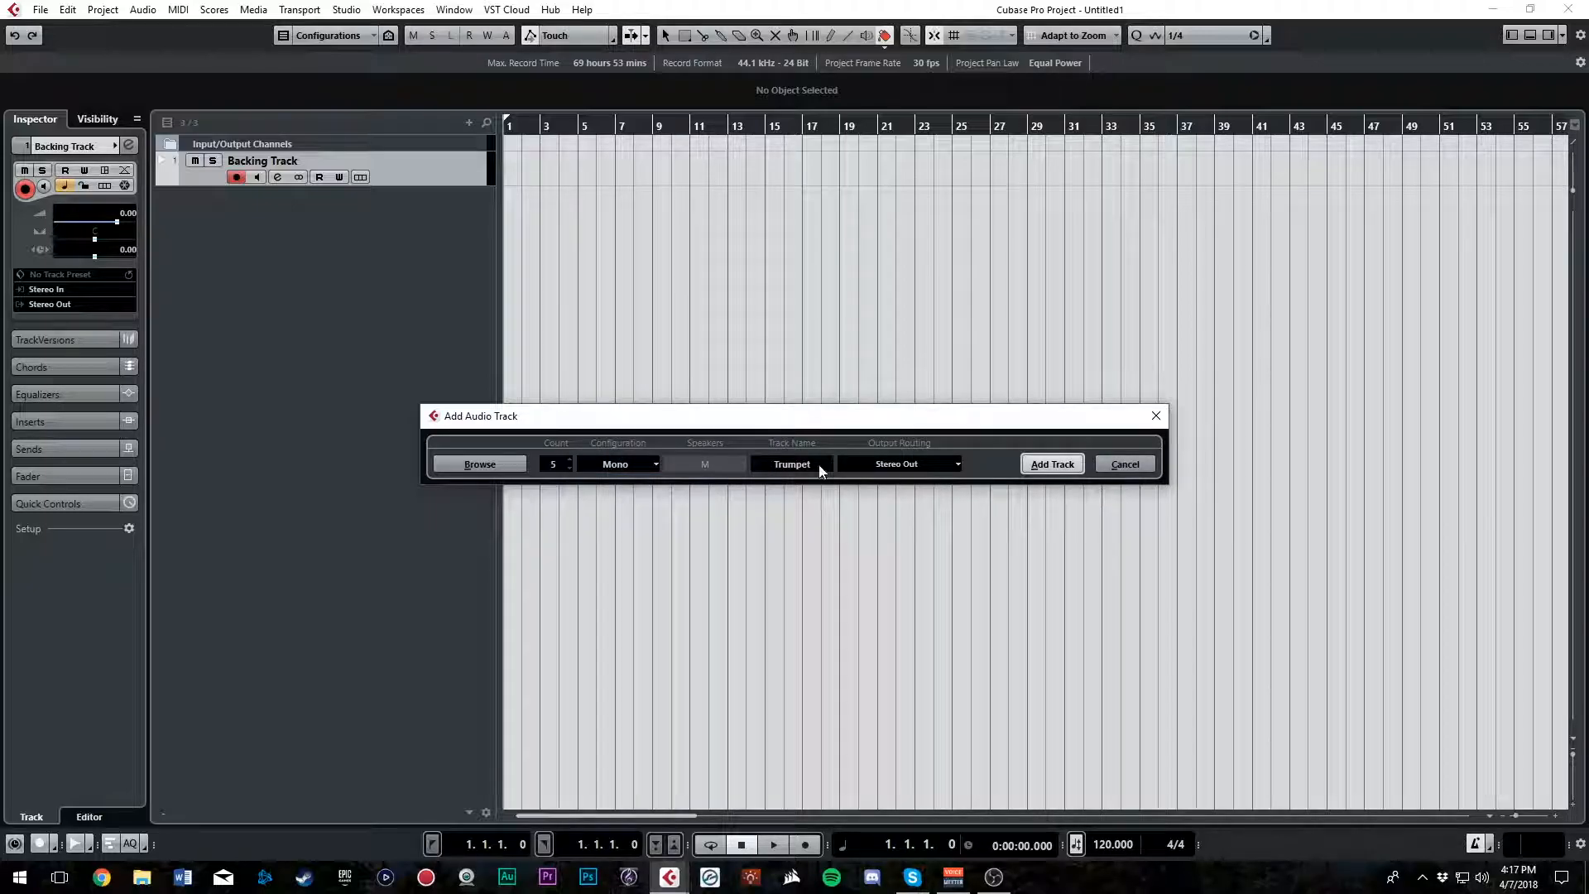
click(915, 465)
click(914, 466)
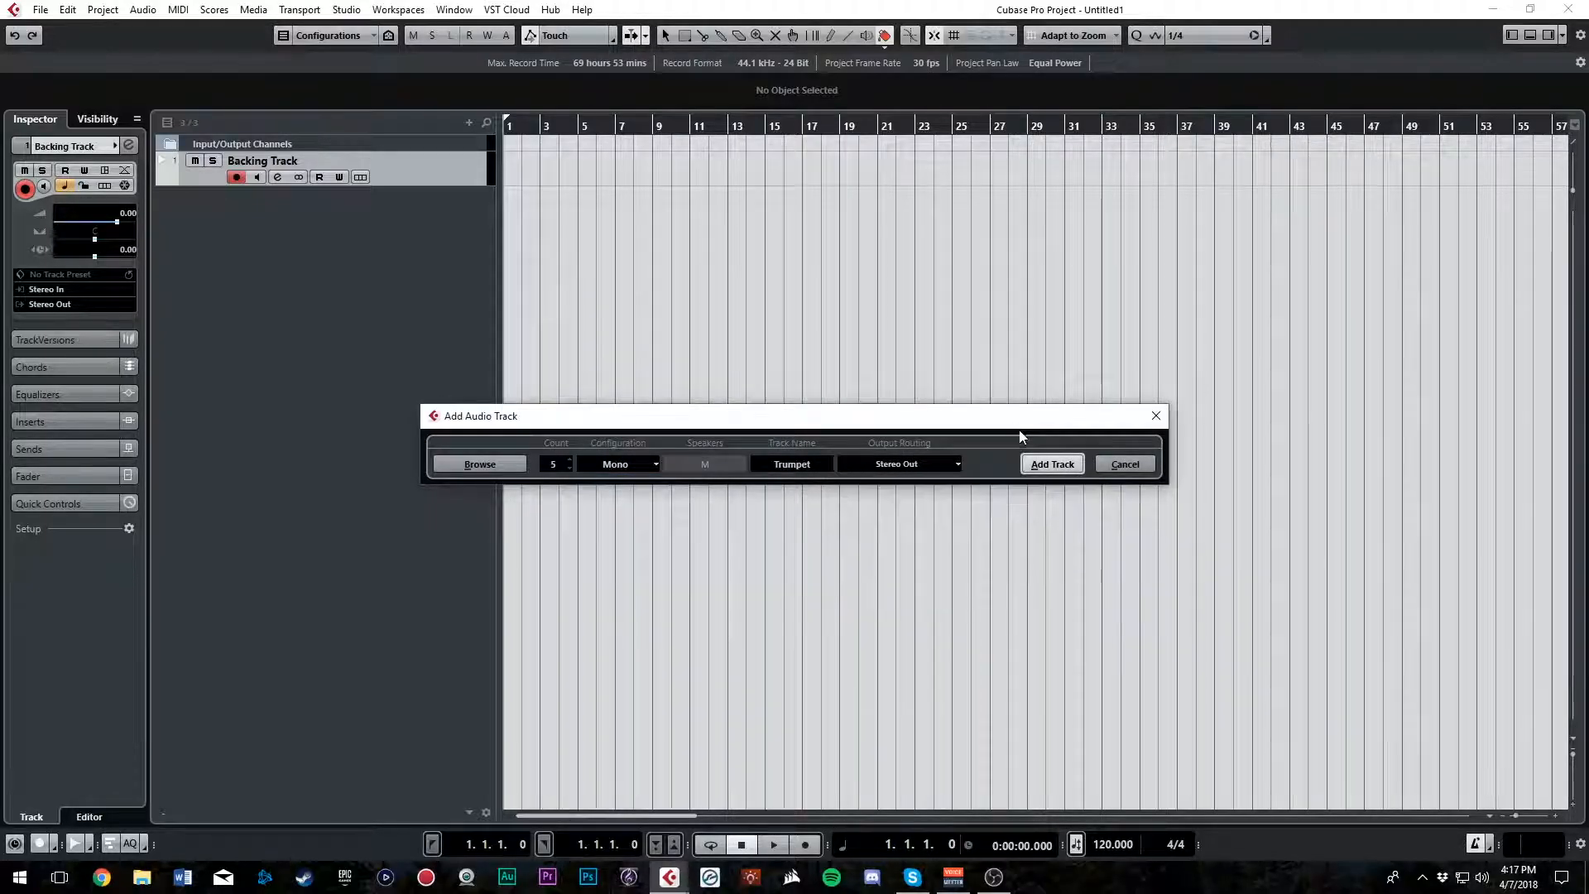
click(1052, 464)
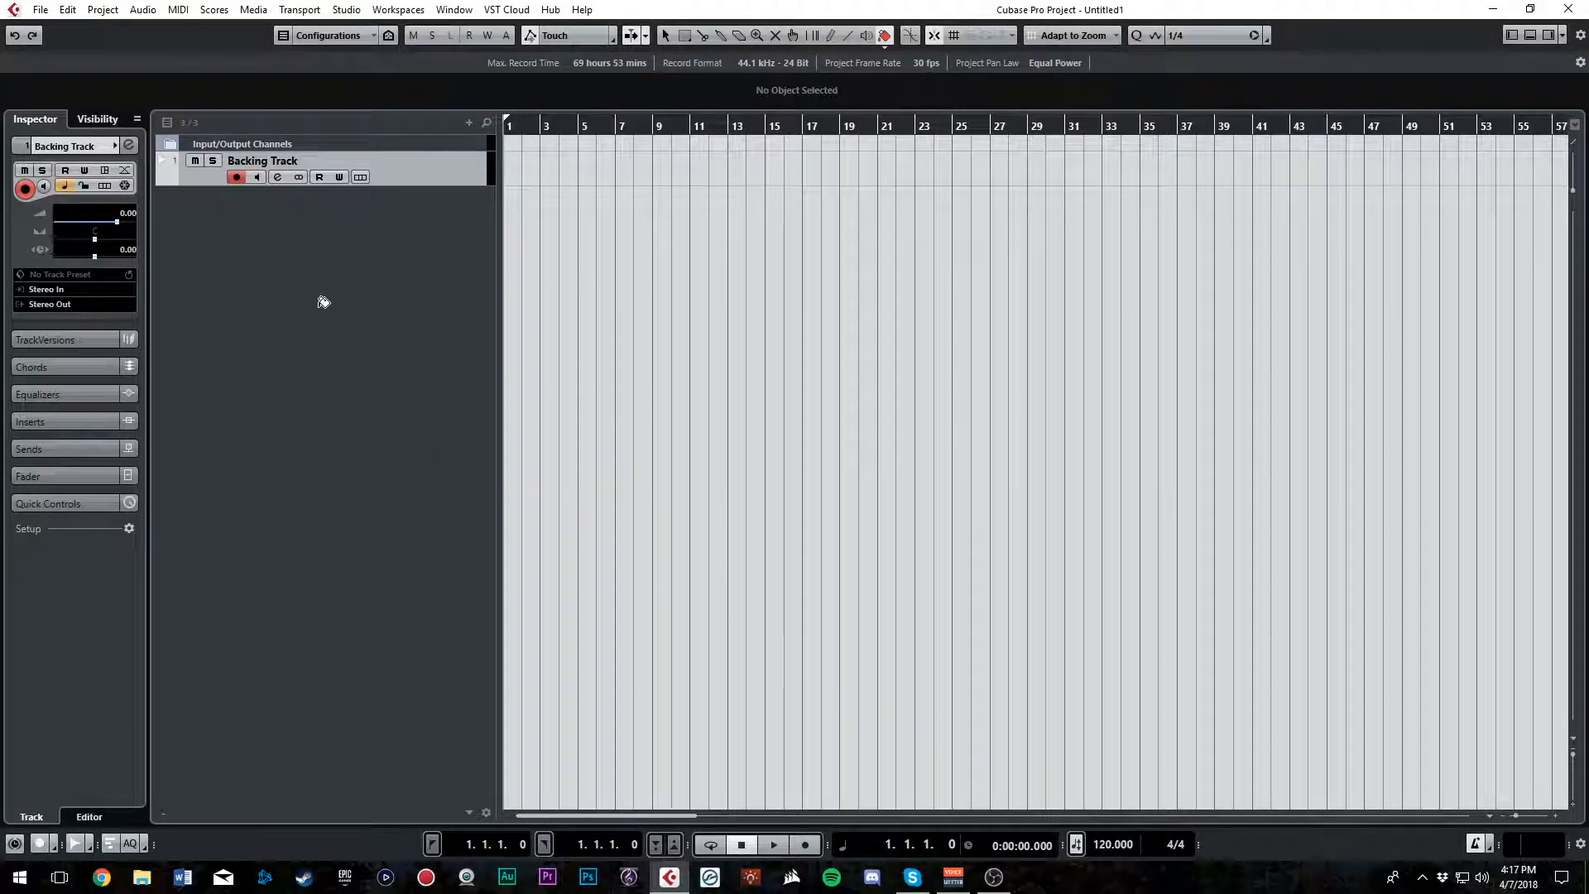
Colour the five new Trumpet tracks red
shift+click(446, 218)
click(893, 43)
click(919, 84)
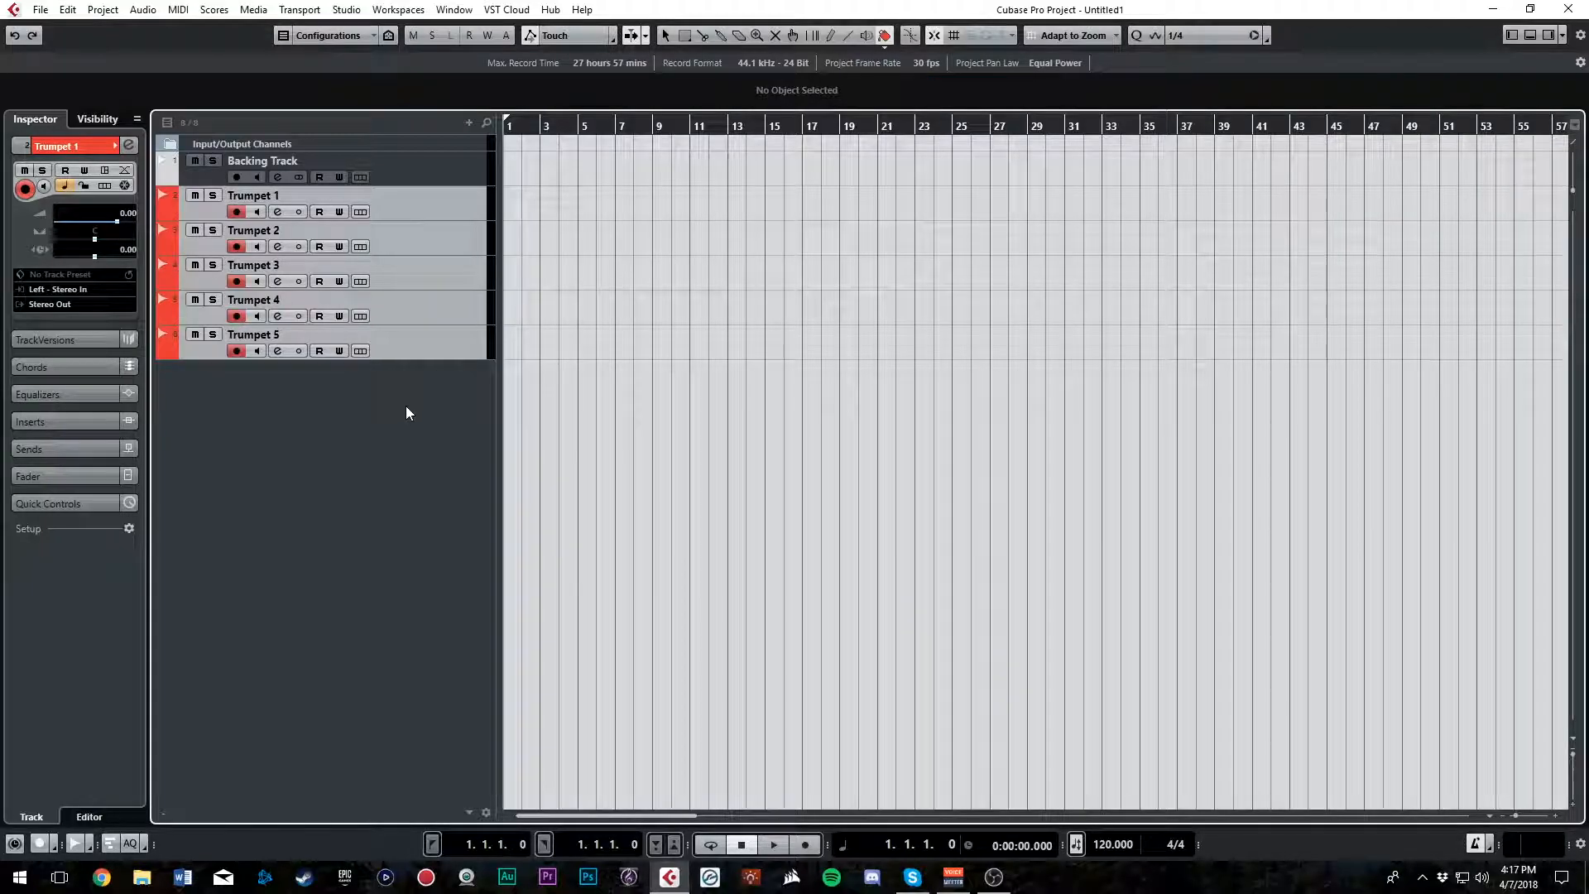
click(415, 201)
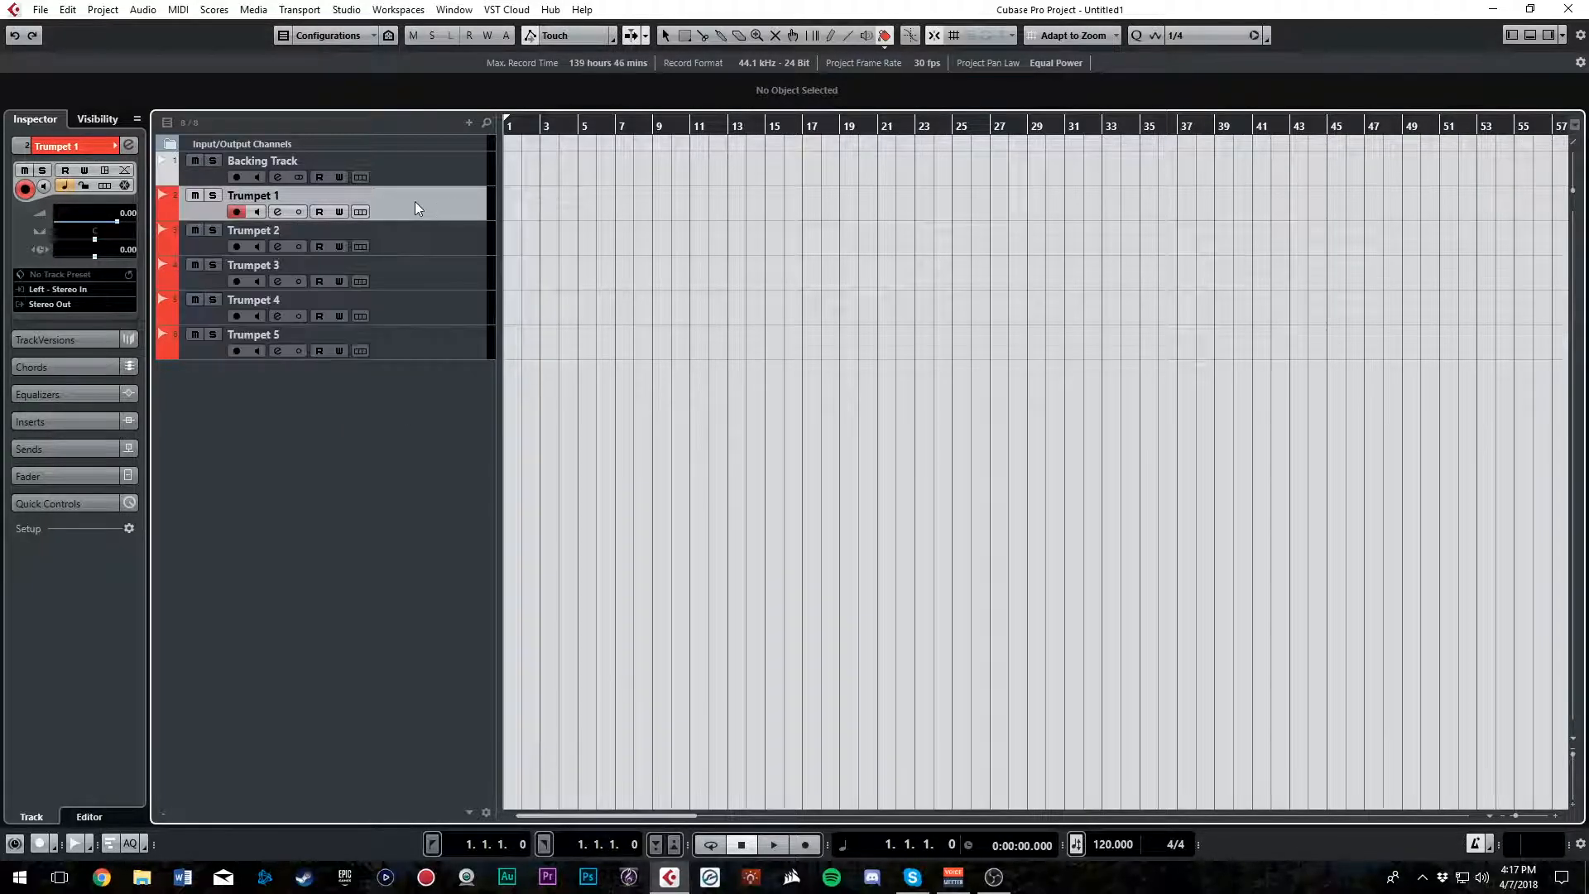
click(419, 162)
right_click(367, 451)
click(303, 437)
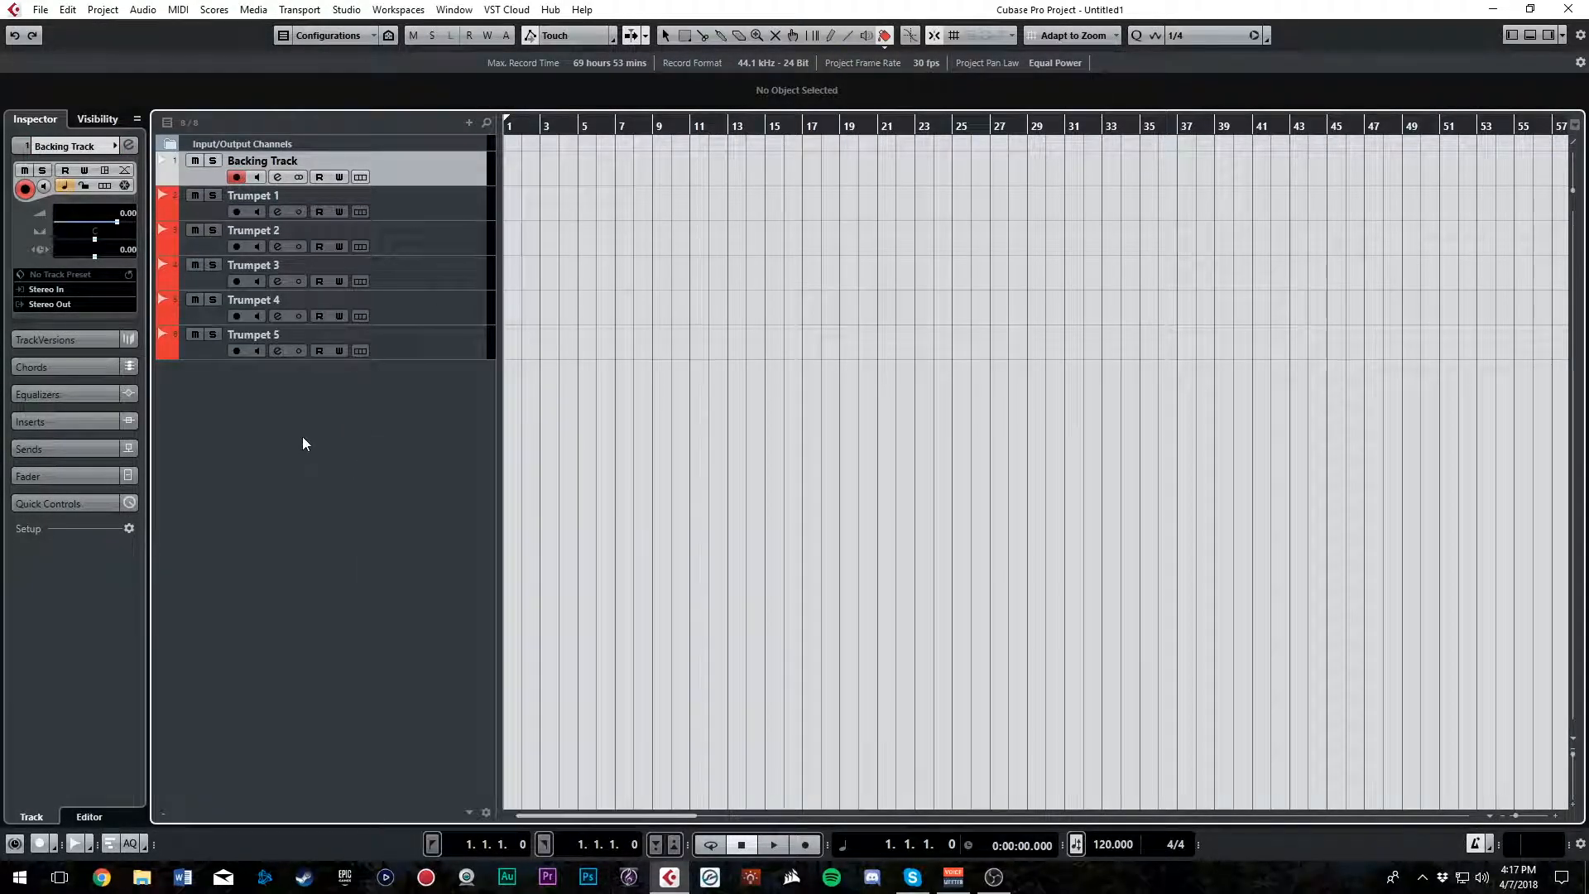
right_click(301, 435)
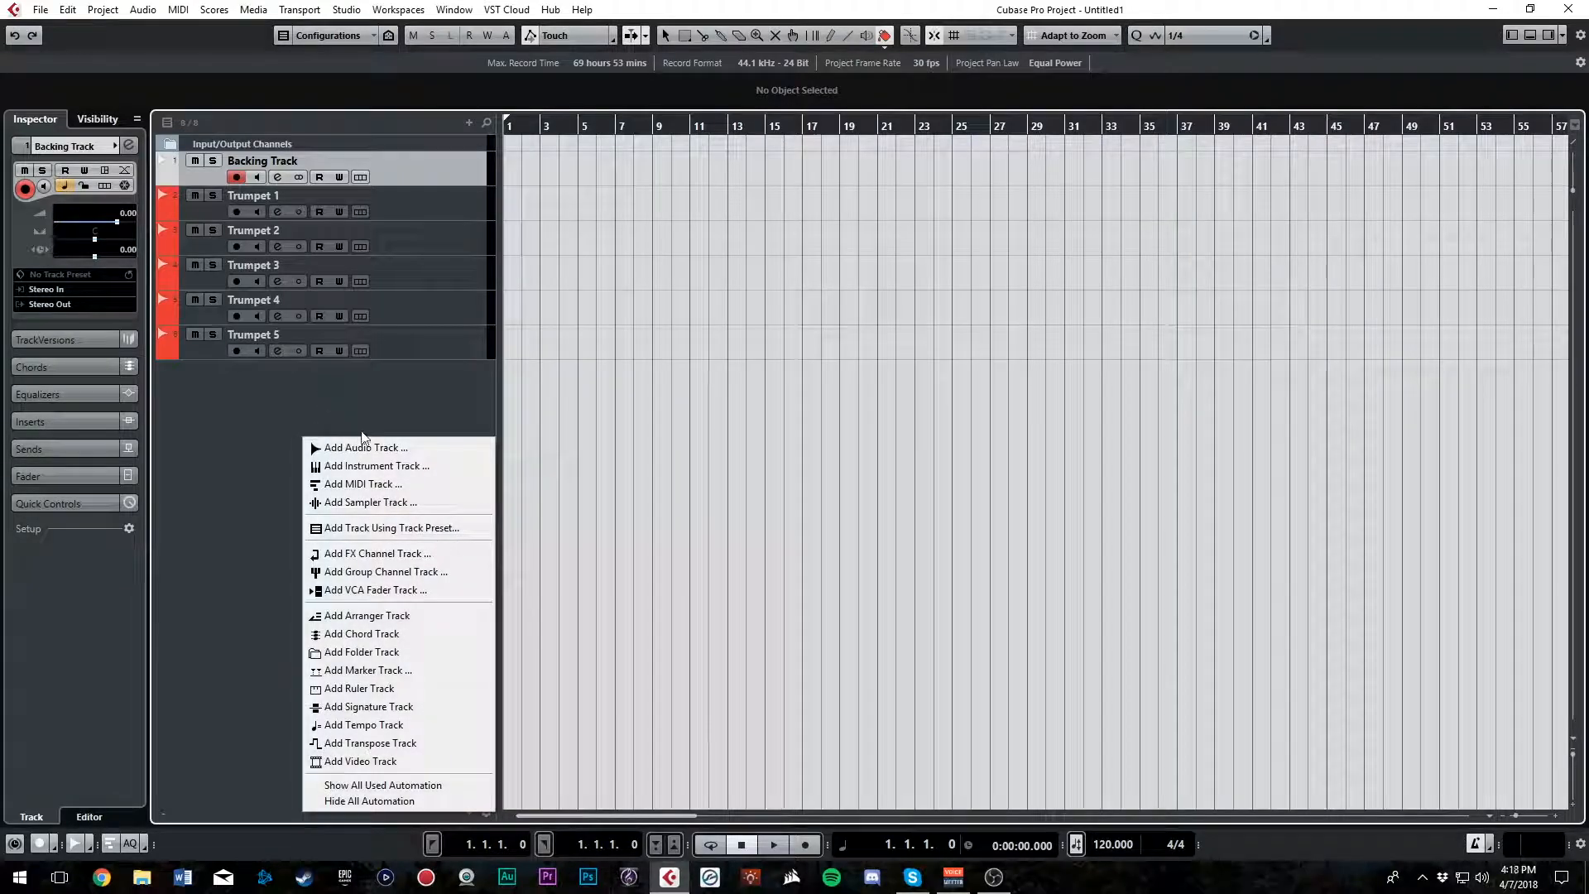
click(271, 431)
right_click(271, 430)
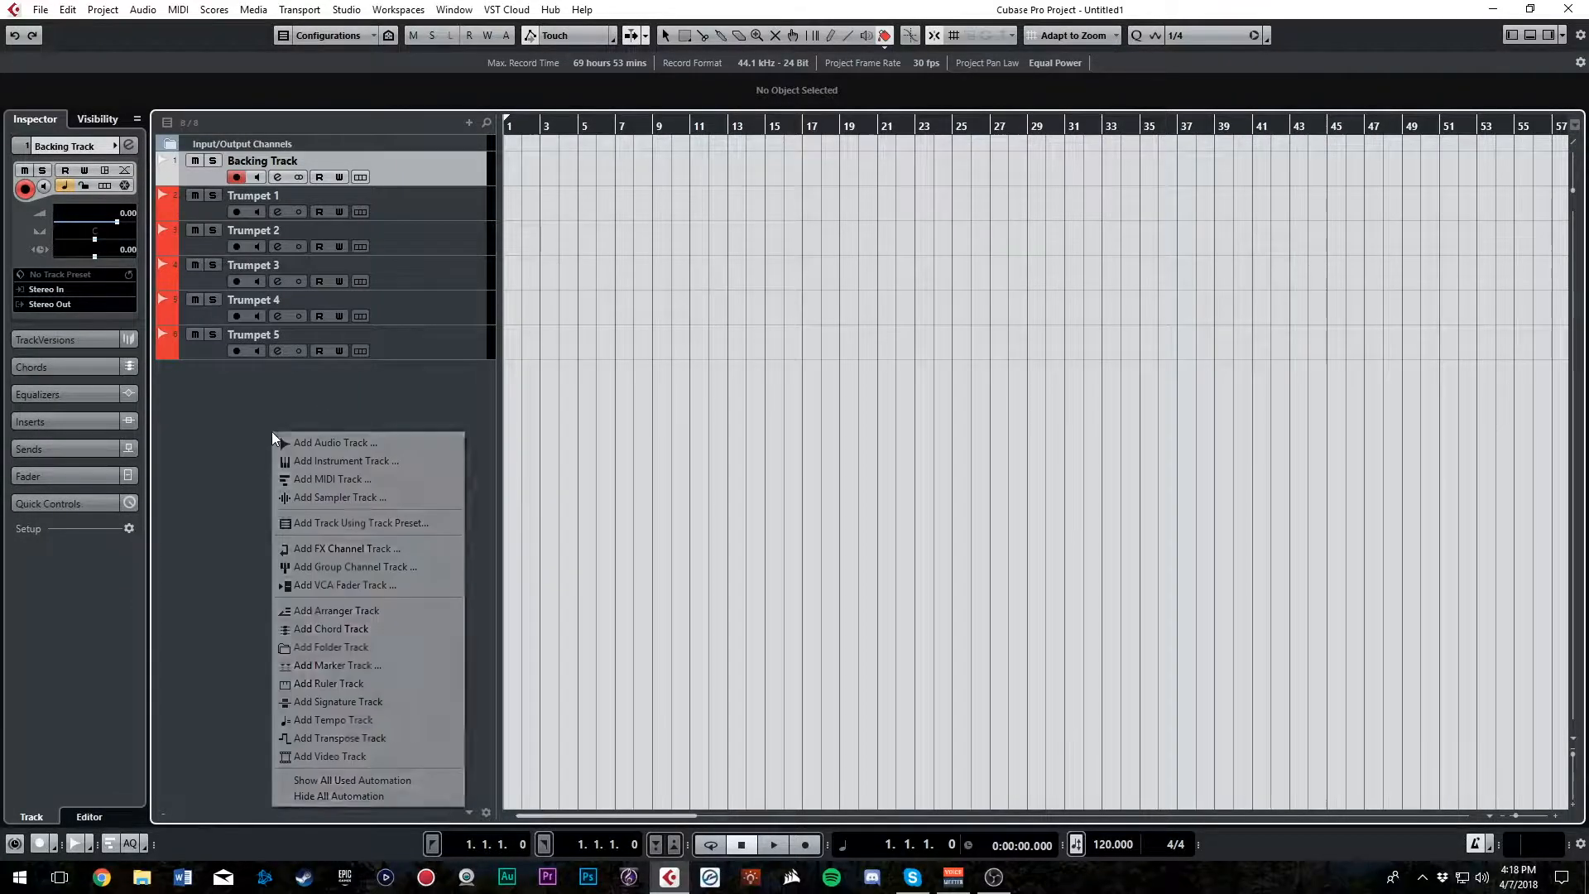
Add a folder track below Trumpet 5 and name it MIDI Instruments
click(427, 349)
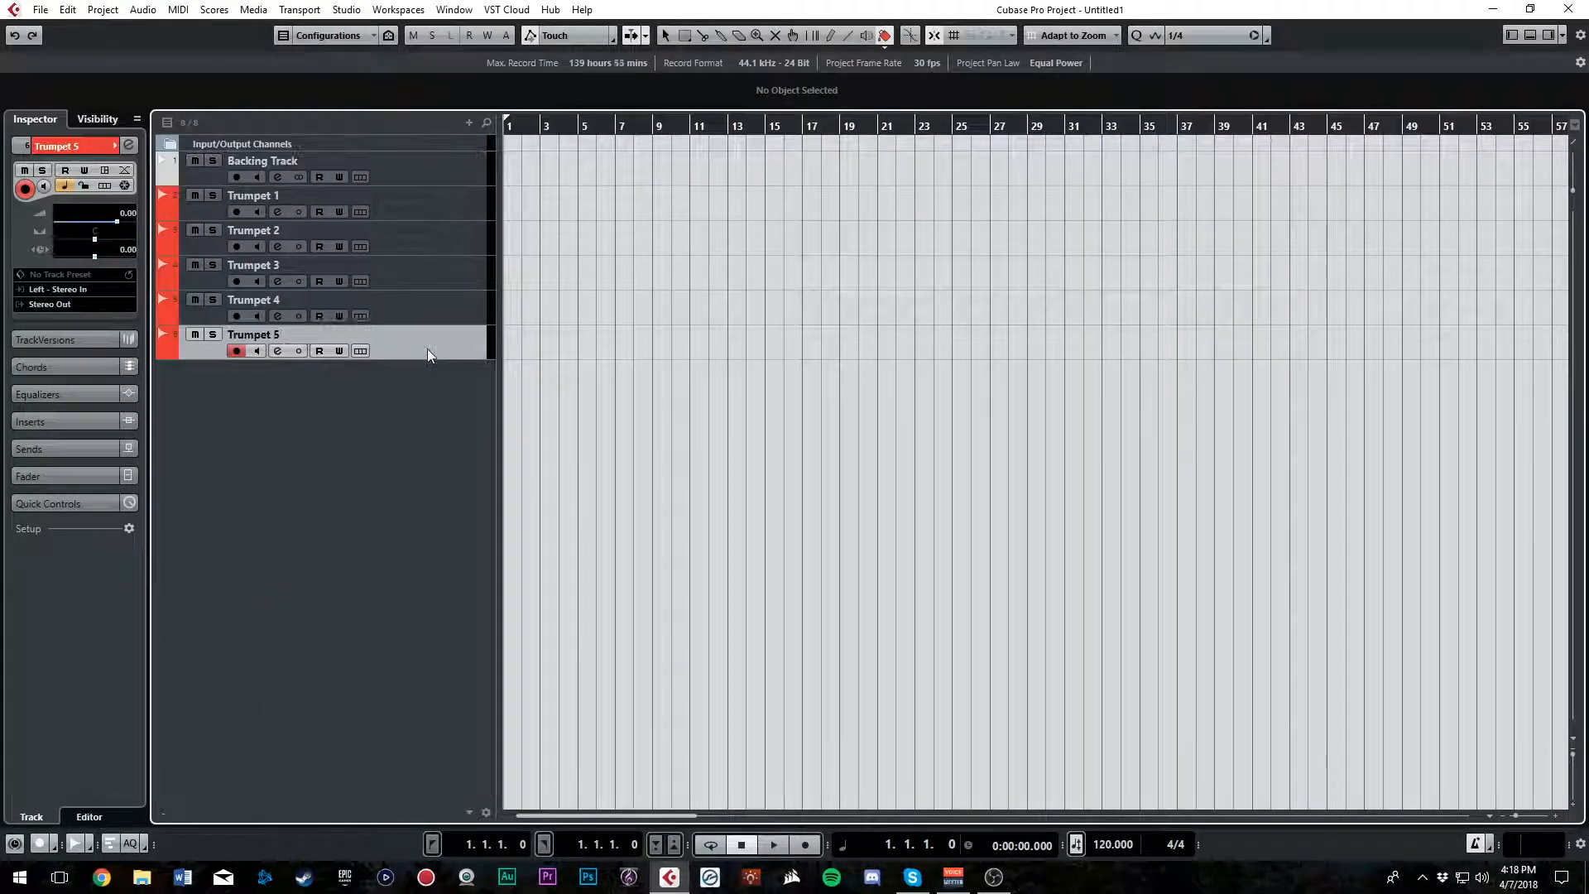
right_click(377, 454)
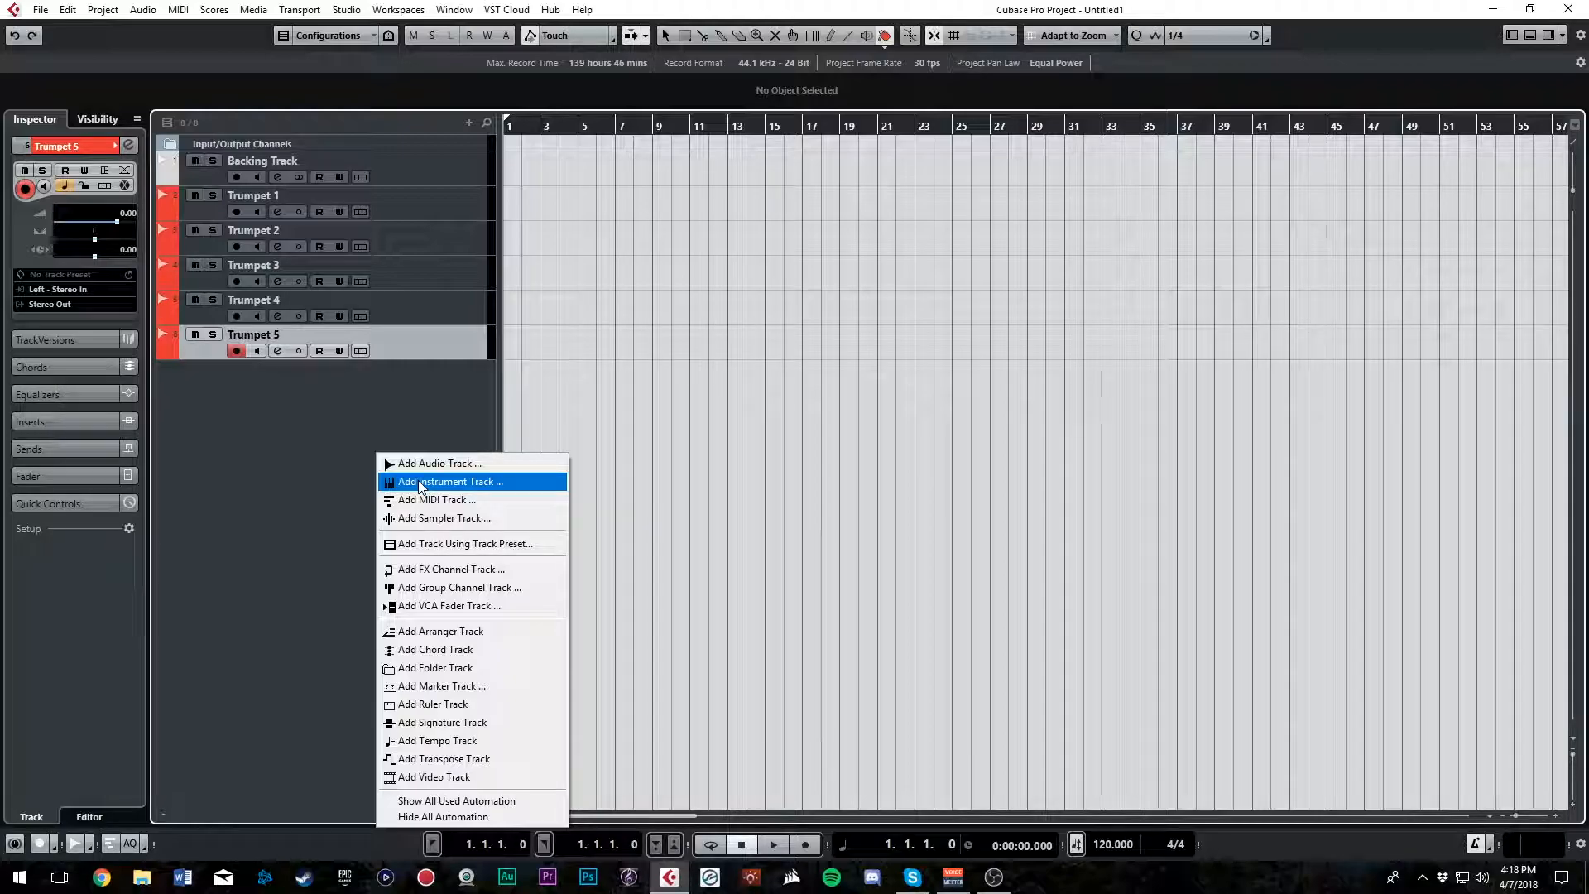
click(327, 461)
right_click(331, 414)
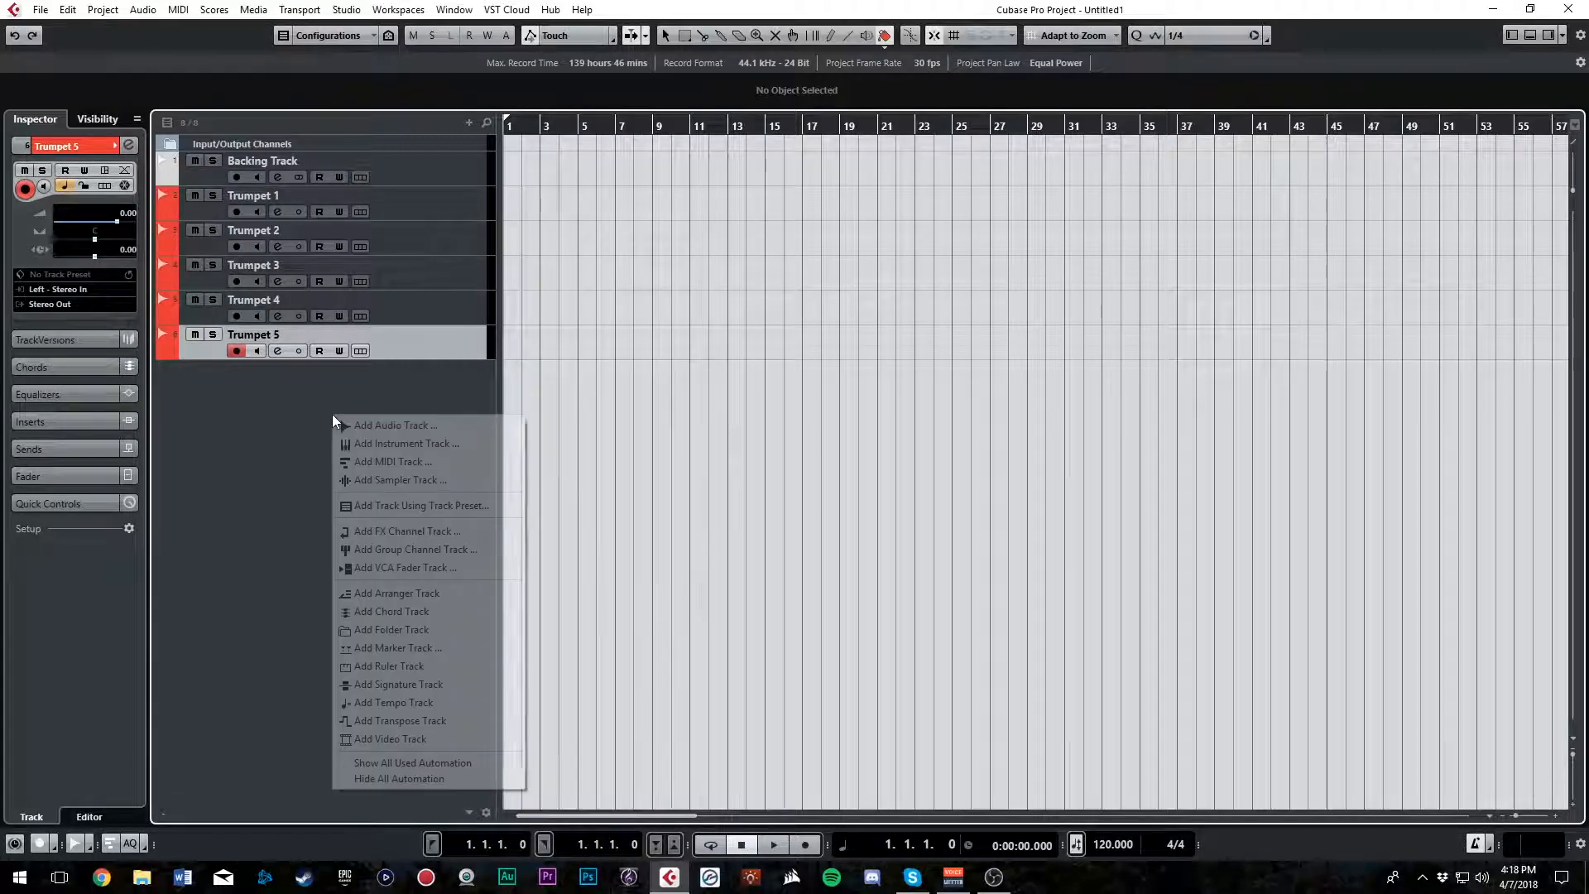
click(402, 630)
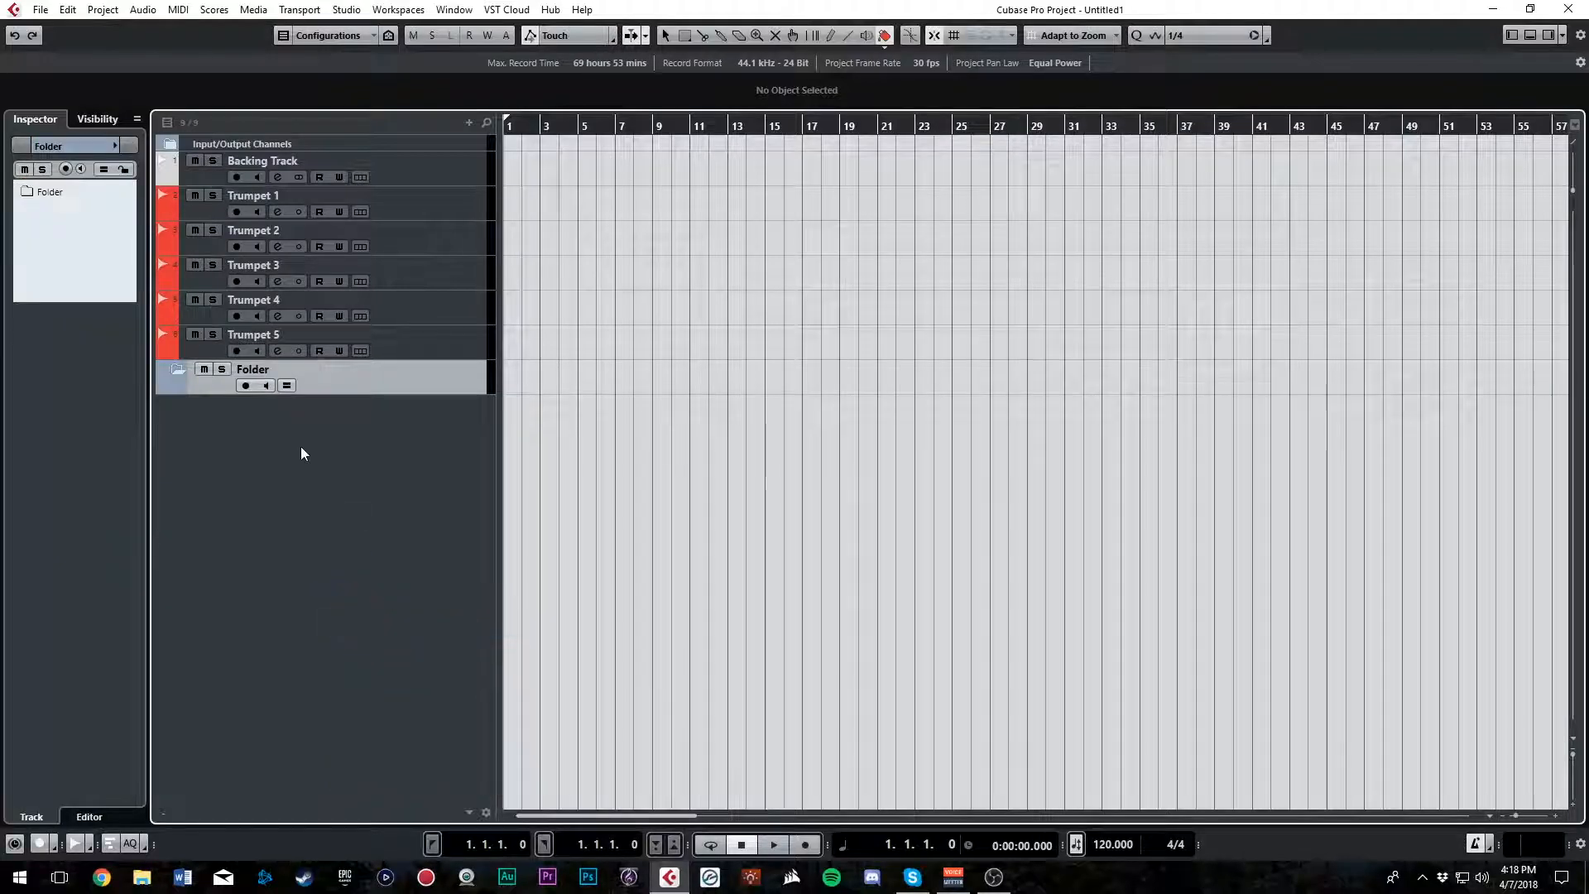
double_click(275, 366)
text(MIDI Ins)
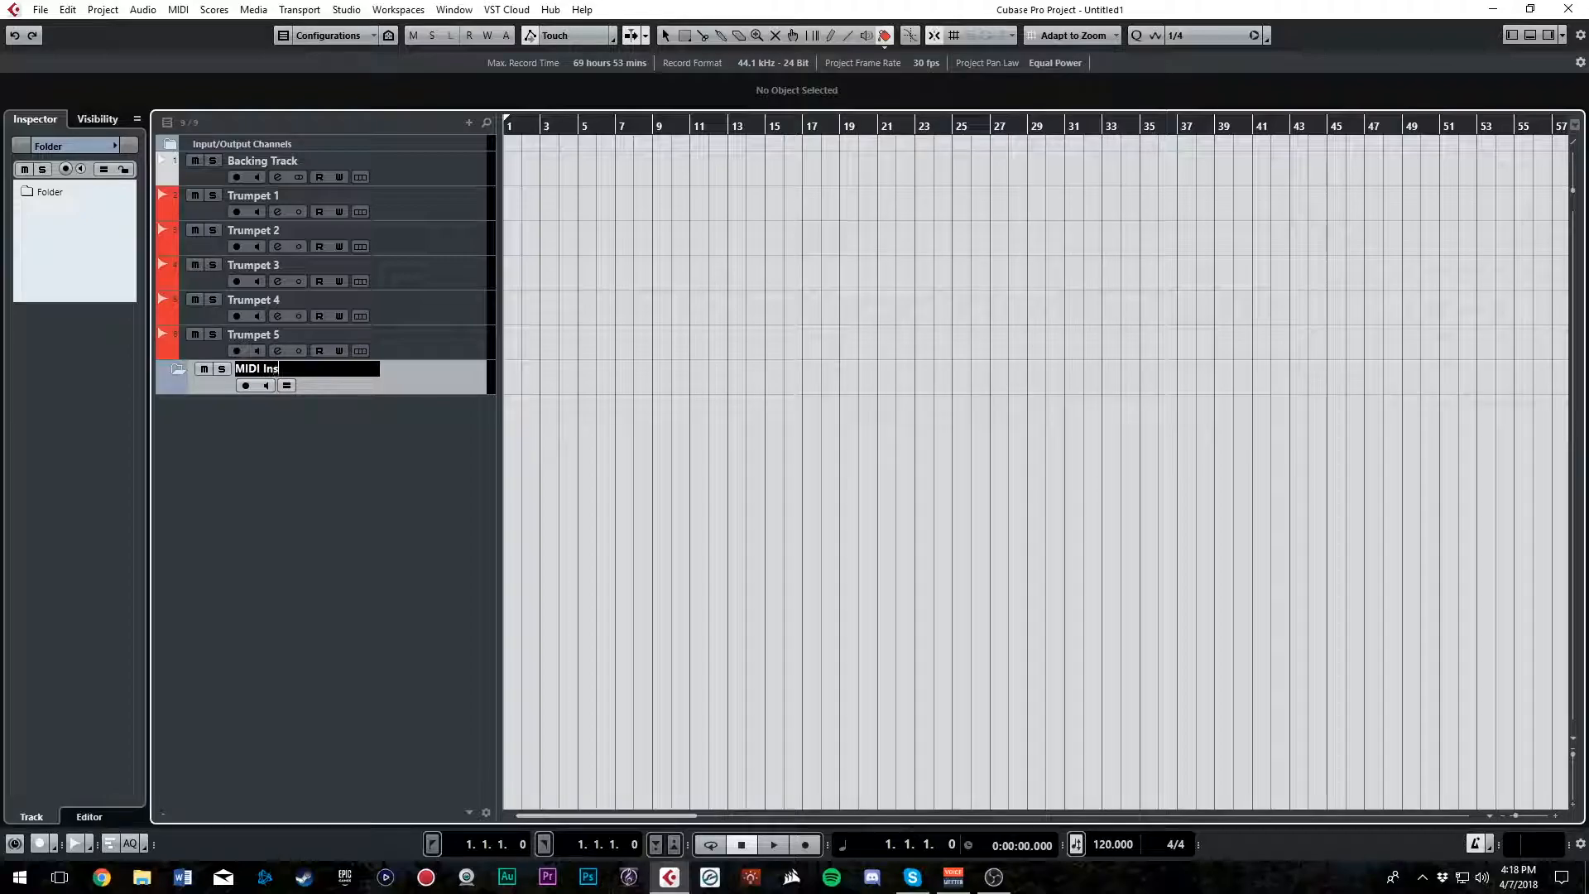
text(truments)
key(Return)
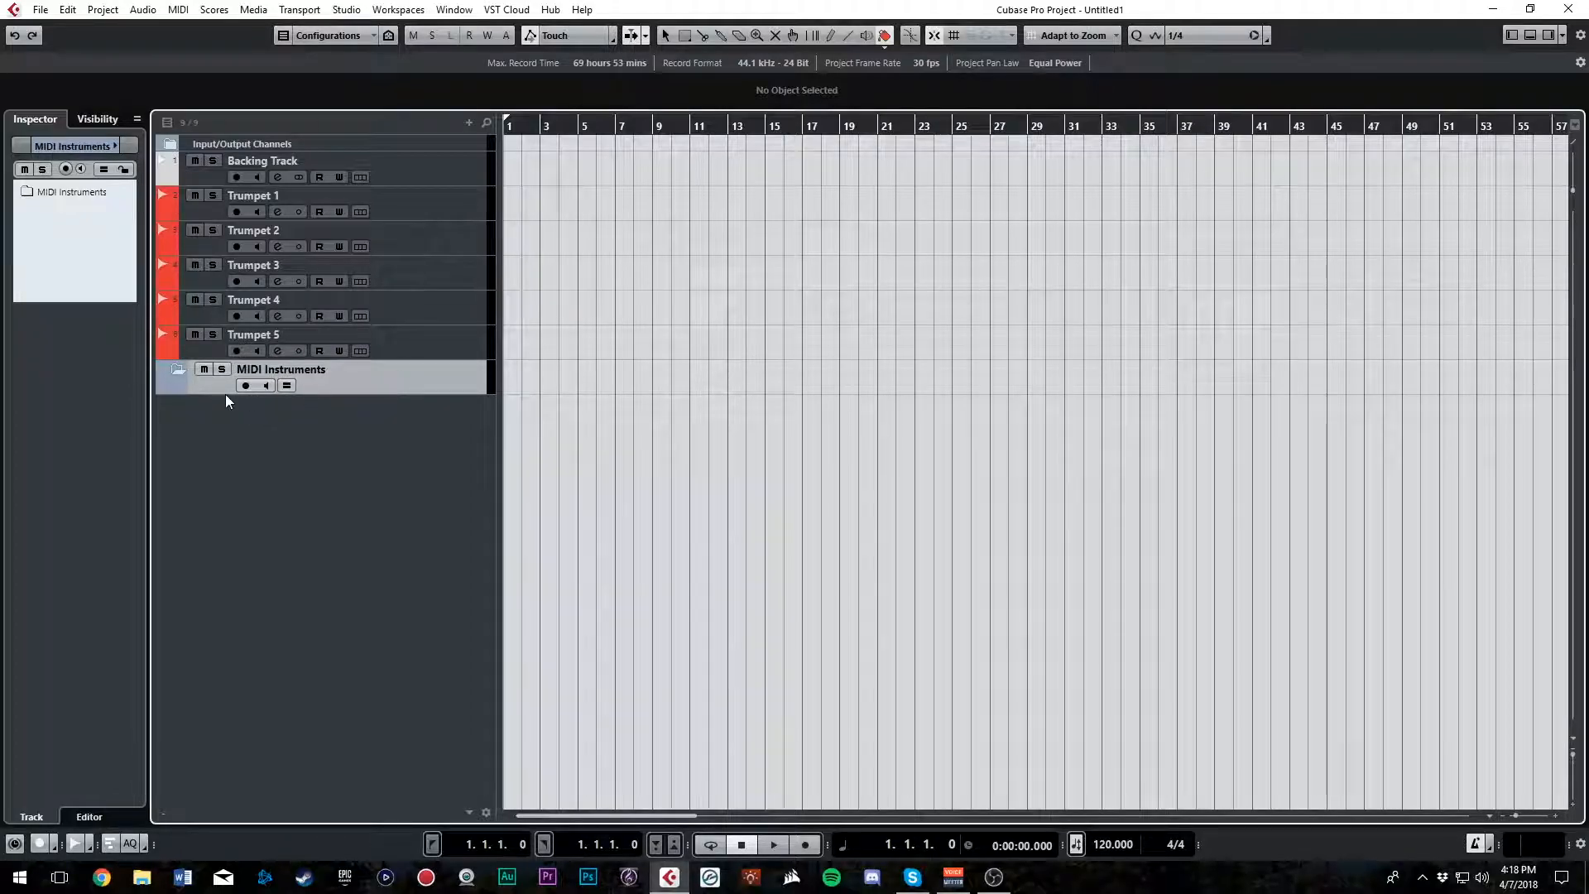
Add one Kontakt 5 instrument track routed to Stereo Out and close its plug-in window
right_click(381, 440)
click(435, 466)
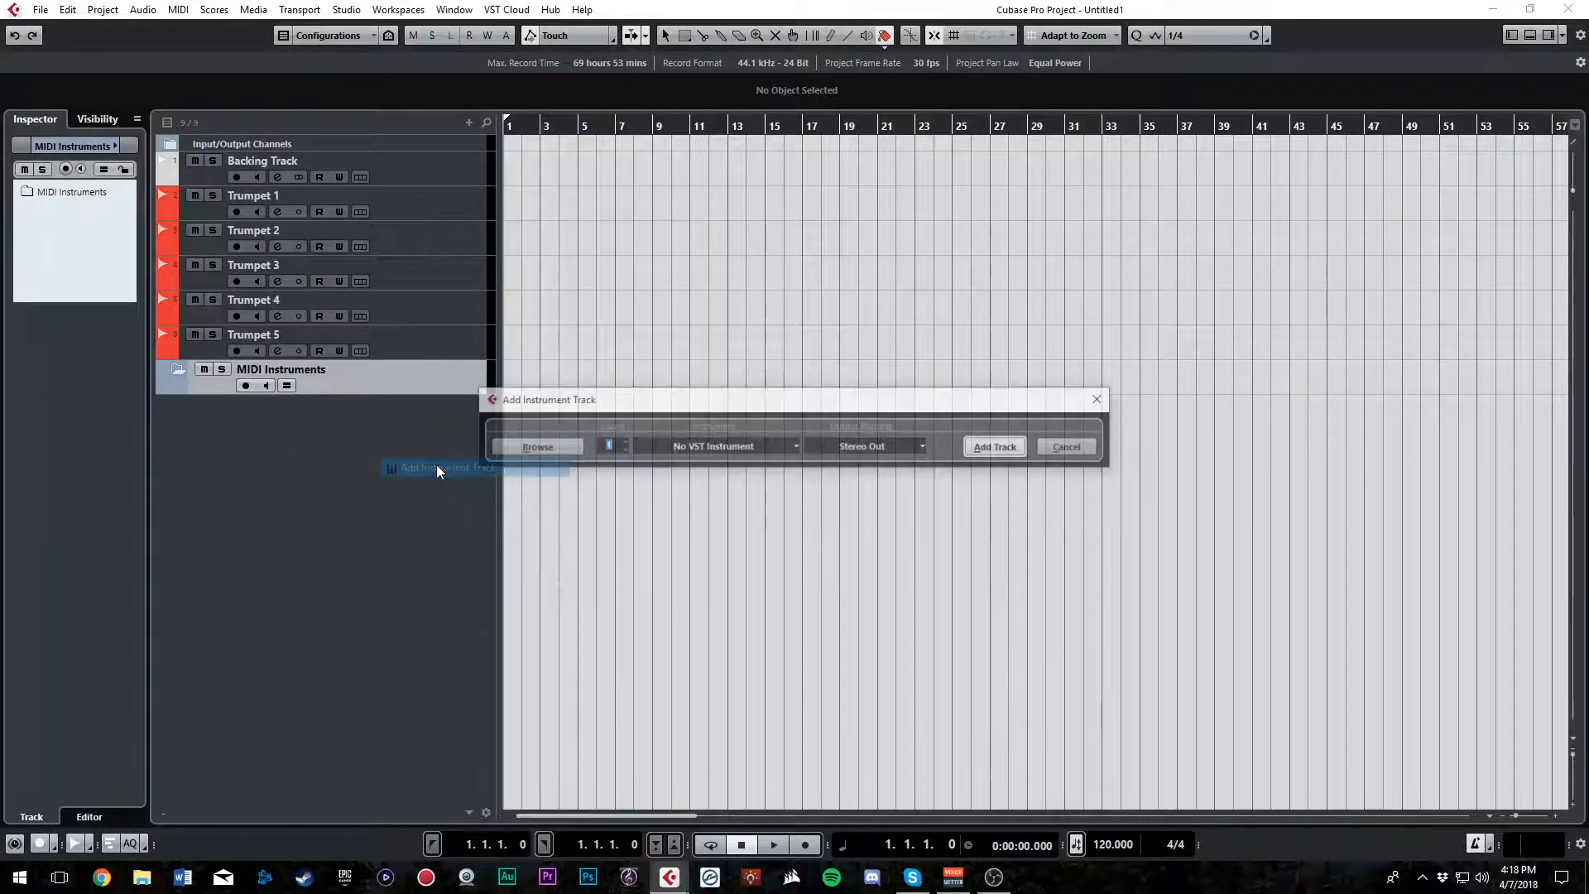
click(757, 447)
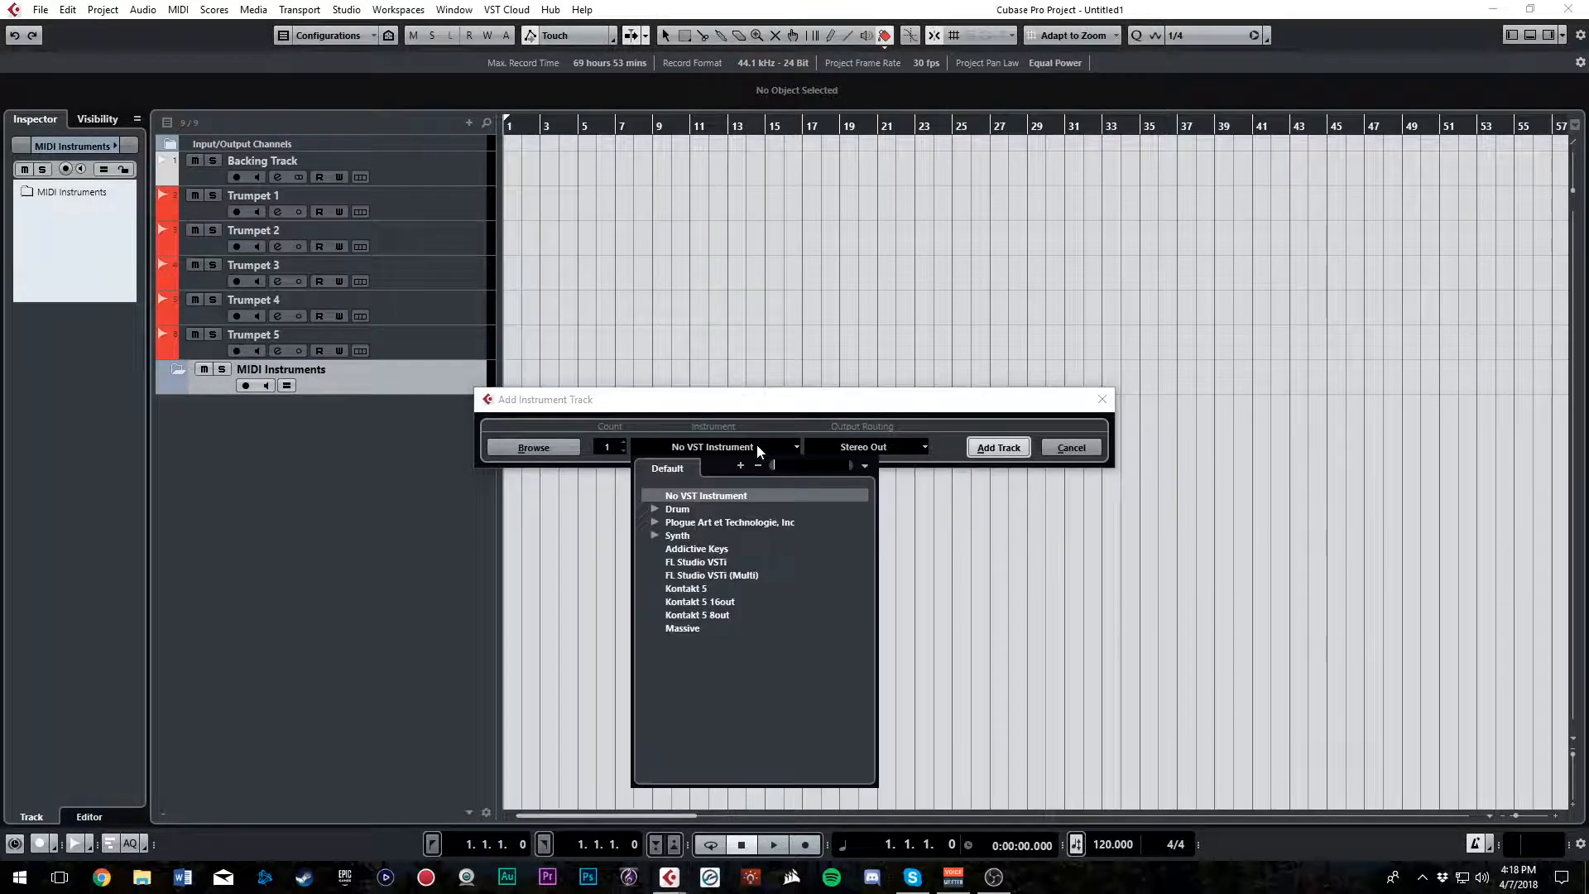
click(687, 589)
click(985, 449)
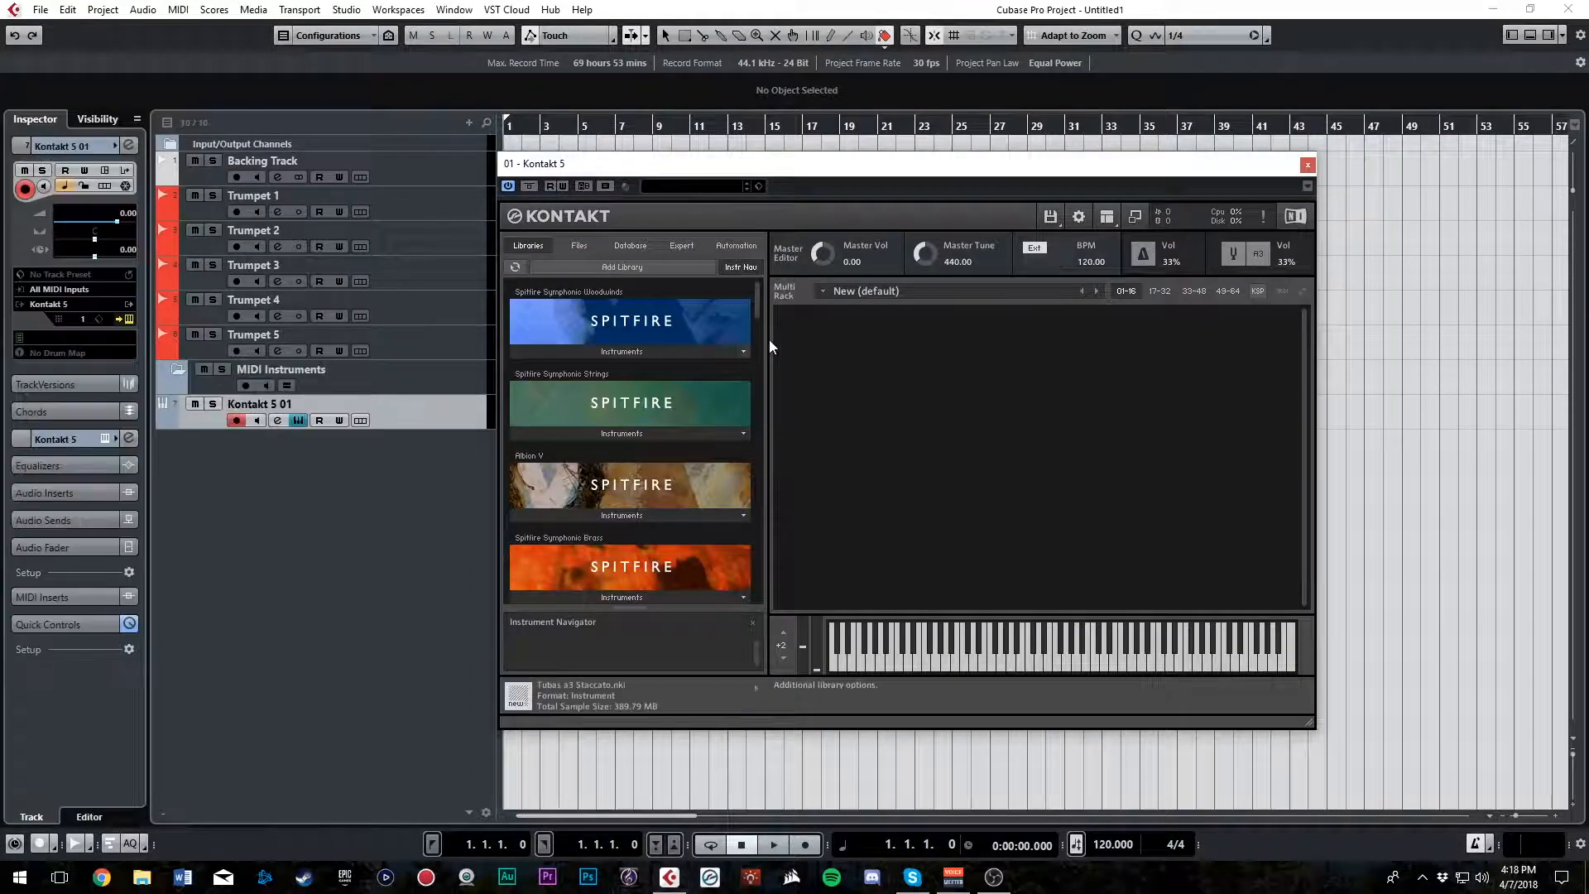
click(1308, 165)
Rename the Kontakt 5 track MIDI Instrument and move it into the MIDI Instruments folder
double_click(253, 404)
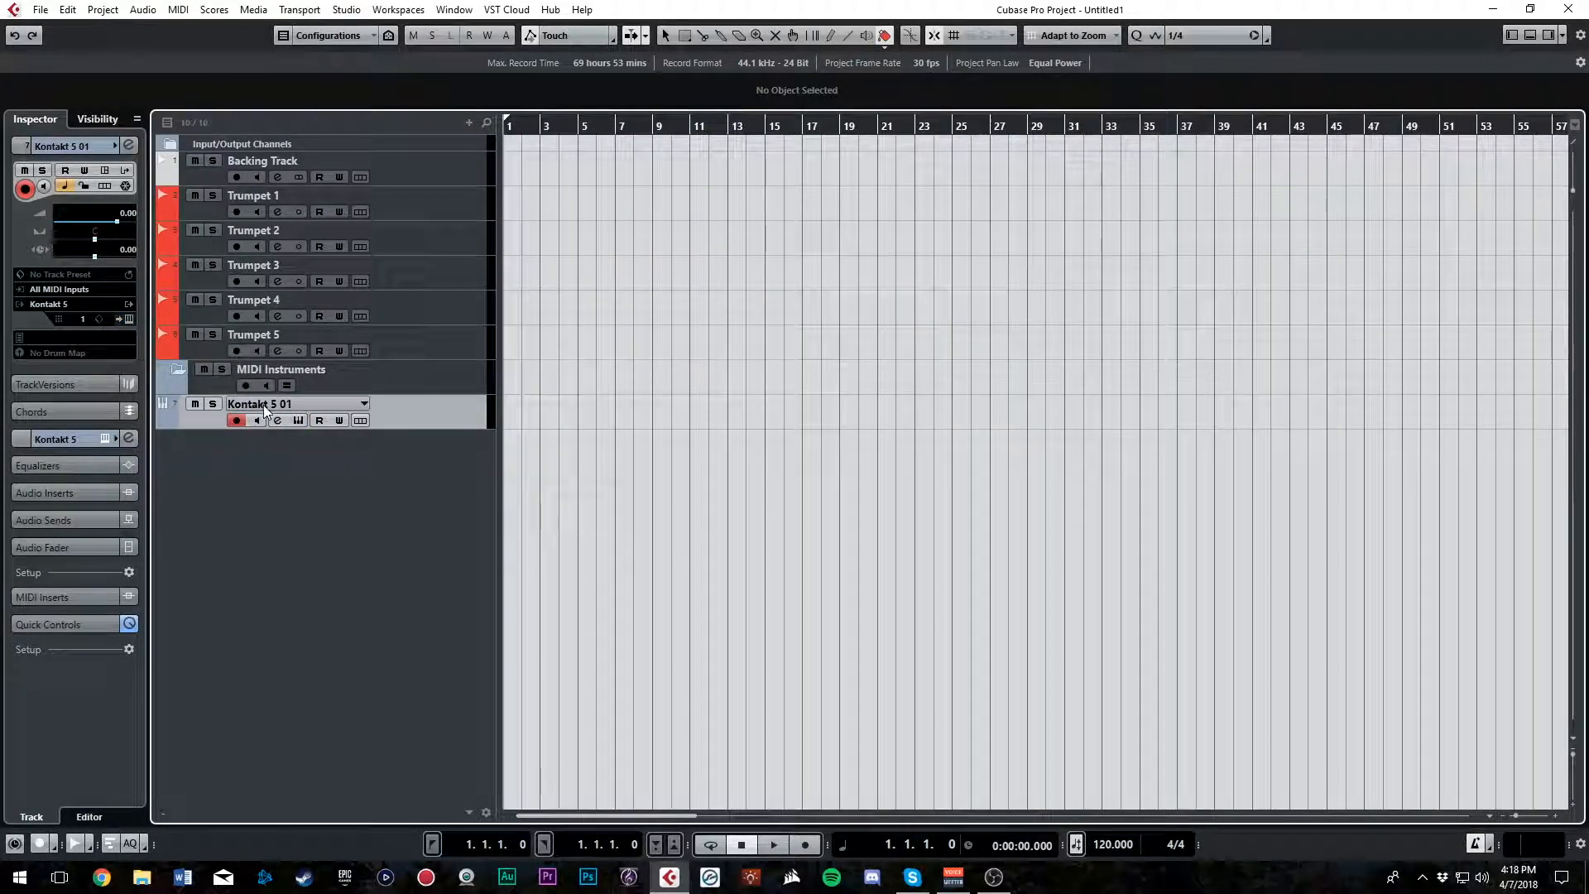
text(MIDI Instrument)
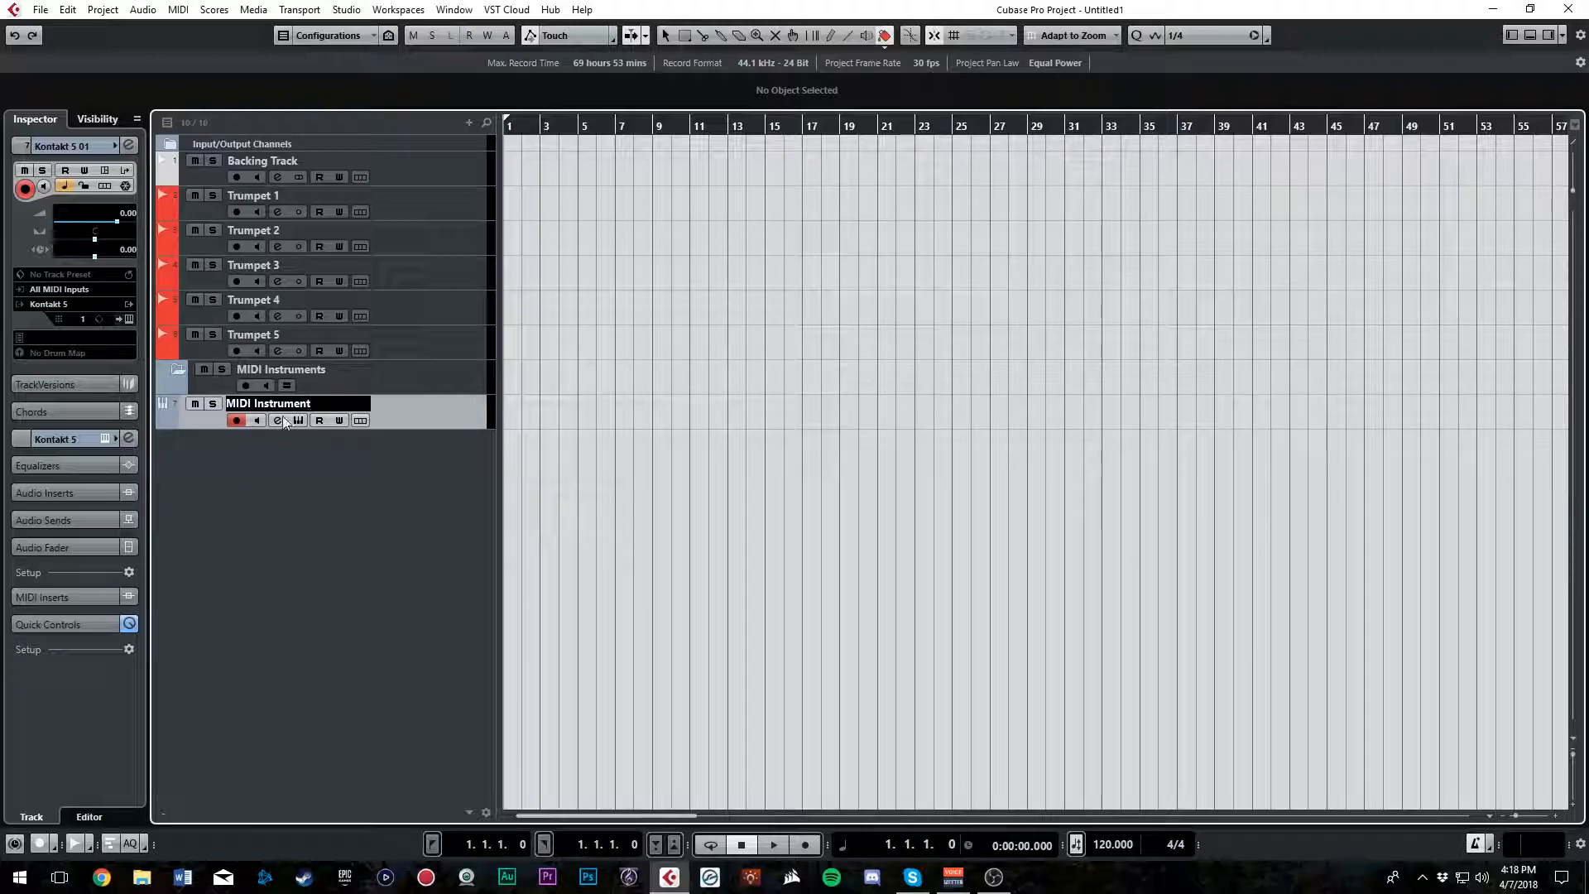
key(Return)
drag(442, 412, 425, 385)
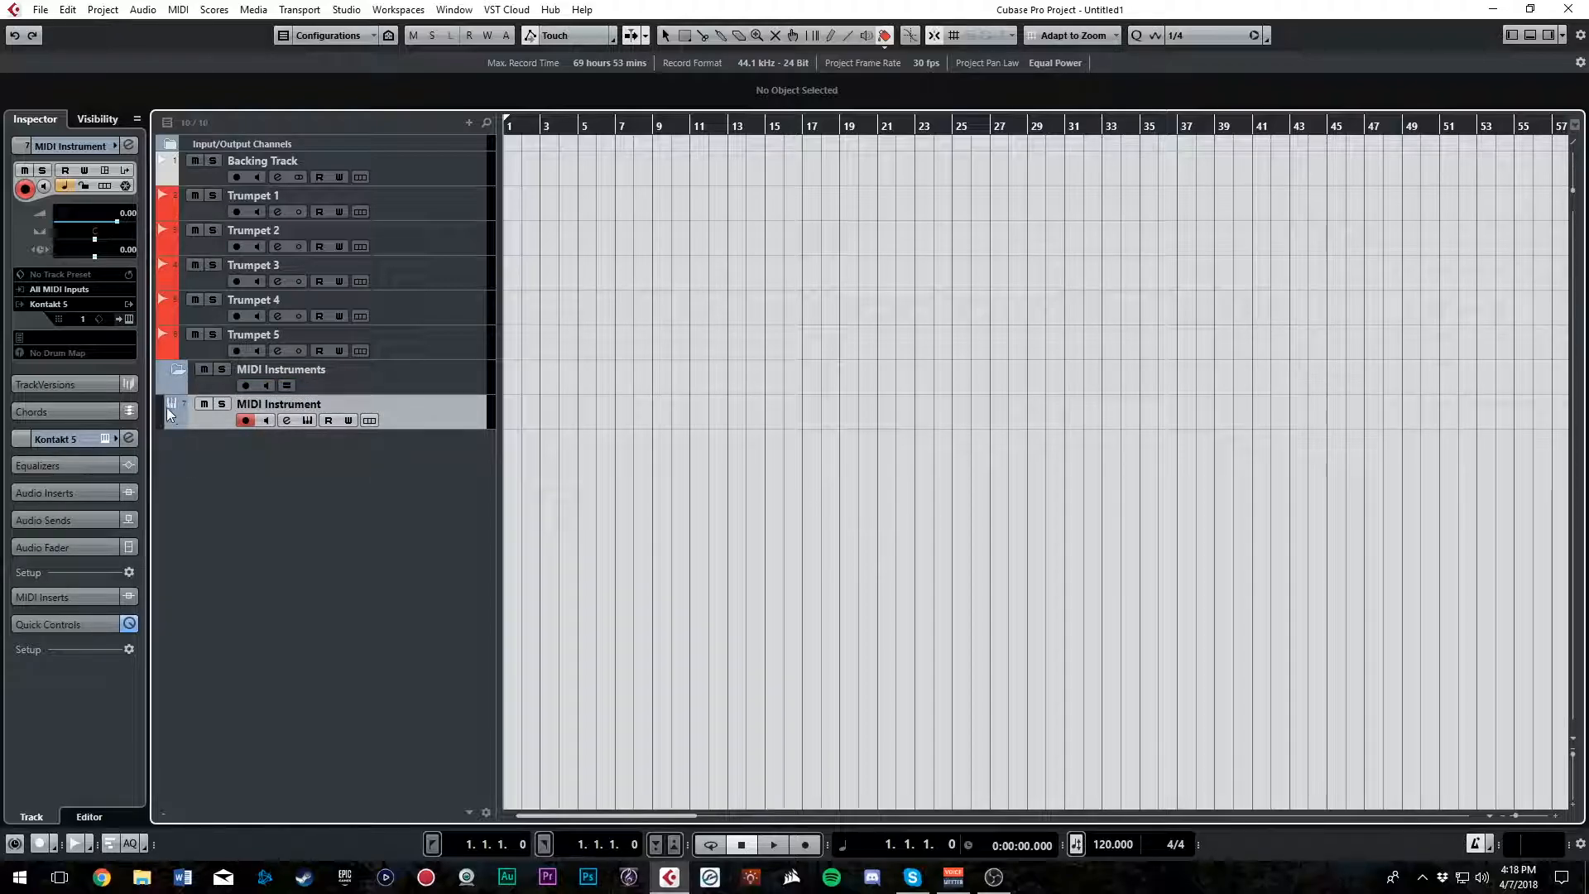
Collapse and expand the MIDI Instruments folder to check that it contains the instrument track
click(179, 370)
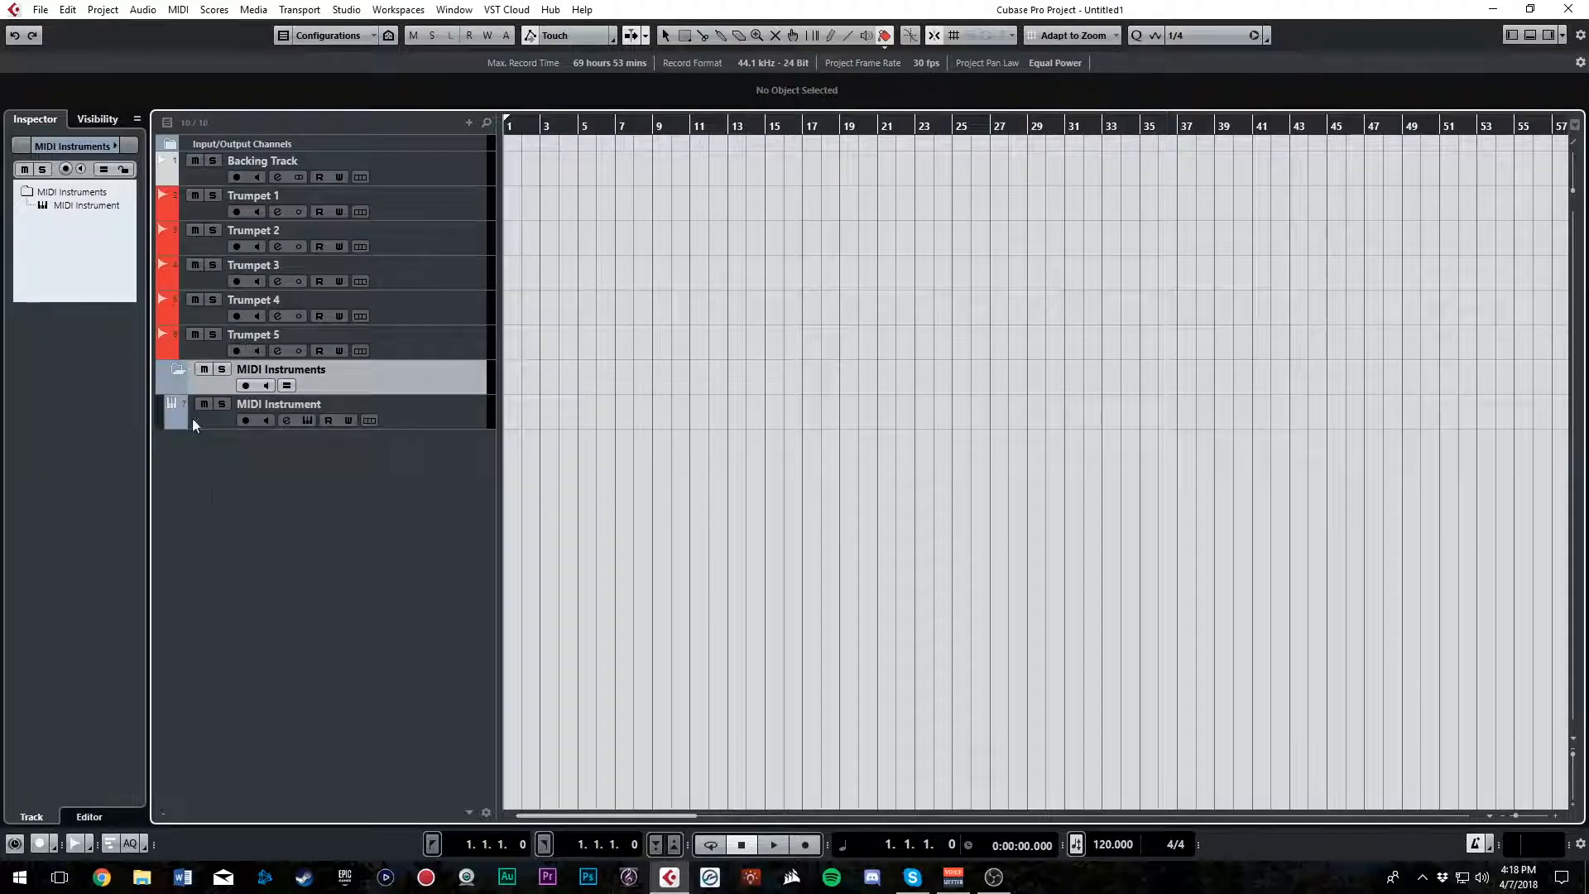
click(177, 371)
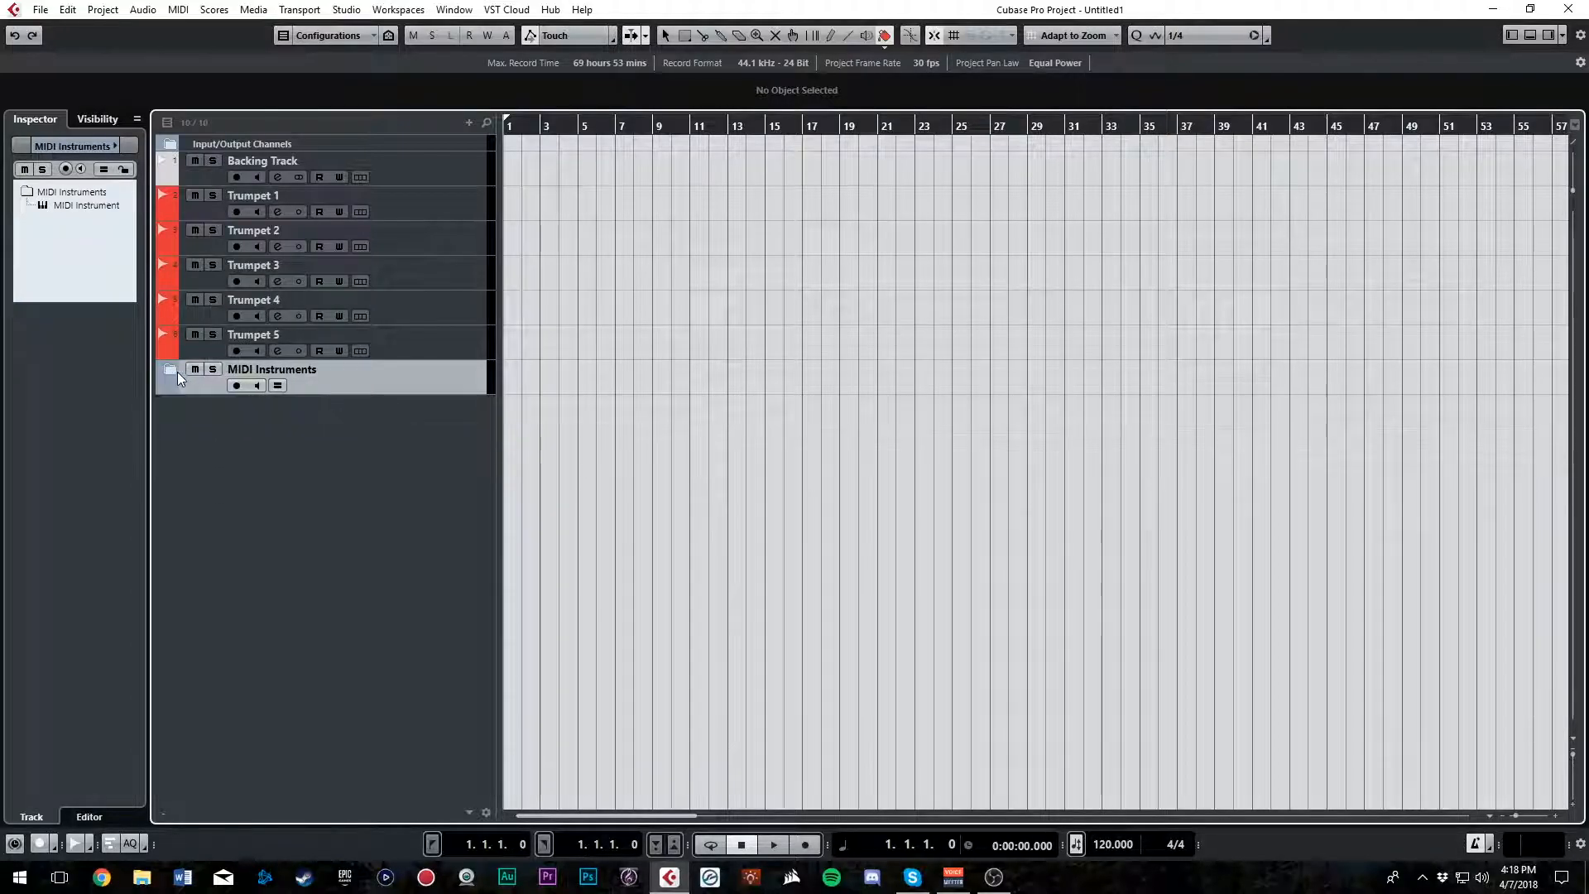
click(172, 370)
click(172, 370)
click(172, 370)
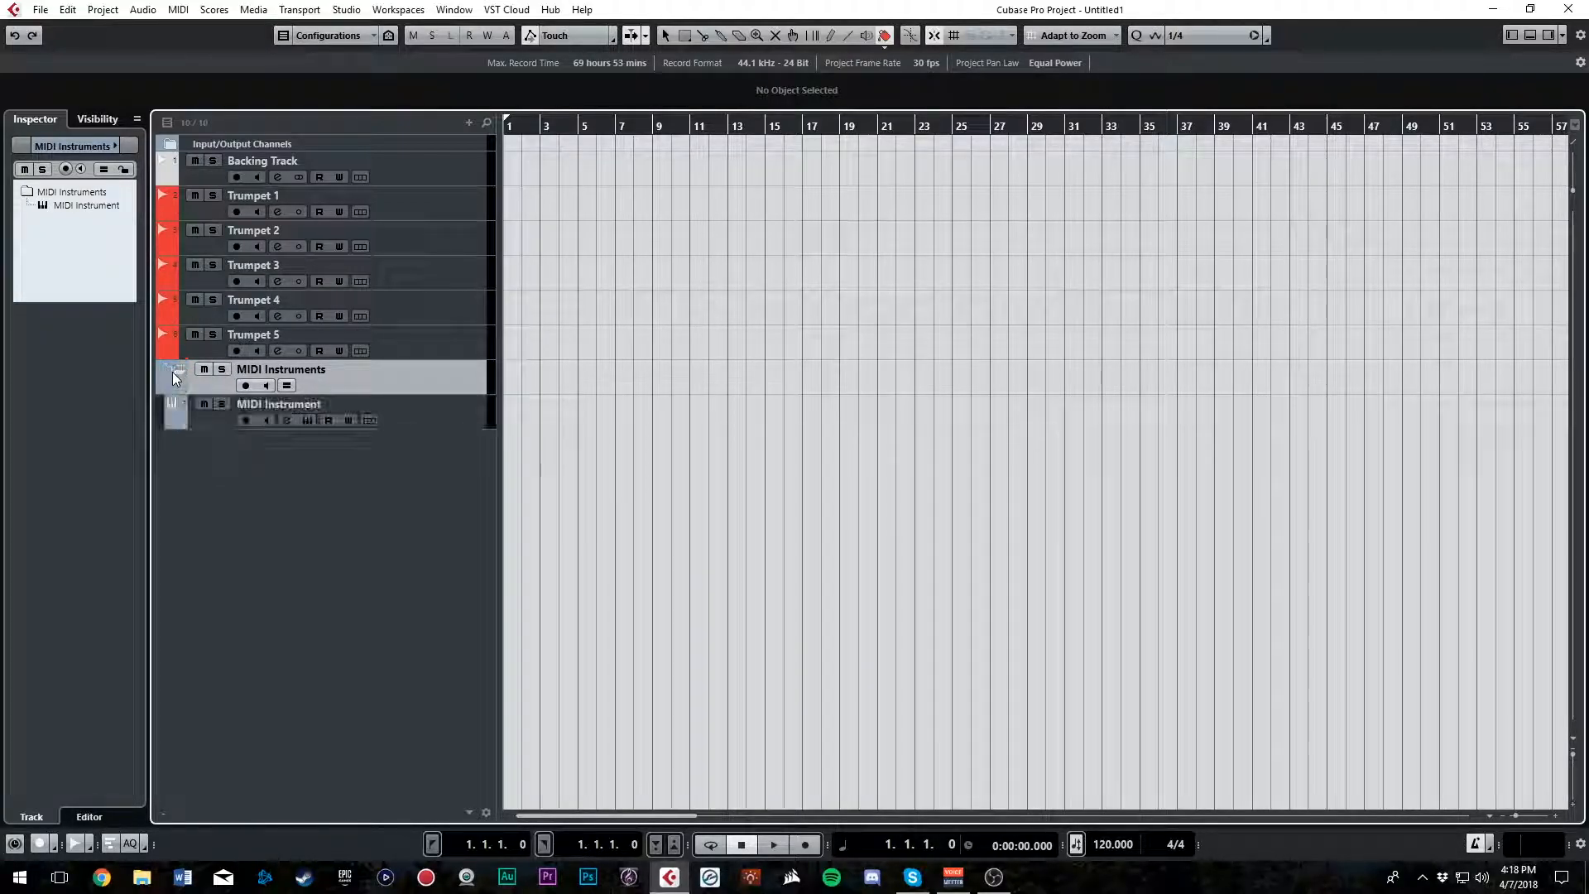
Add ten MIDI tracks named MIDI below the MIDI Instrument track in the folder
right_click(355, 465)
click(419, 416)
click(419, 417)
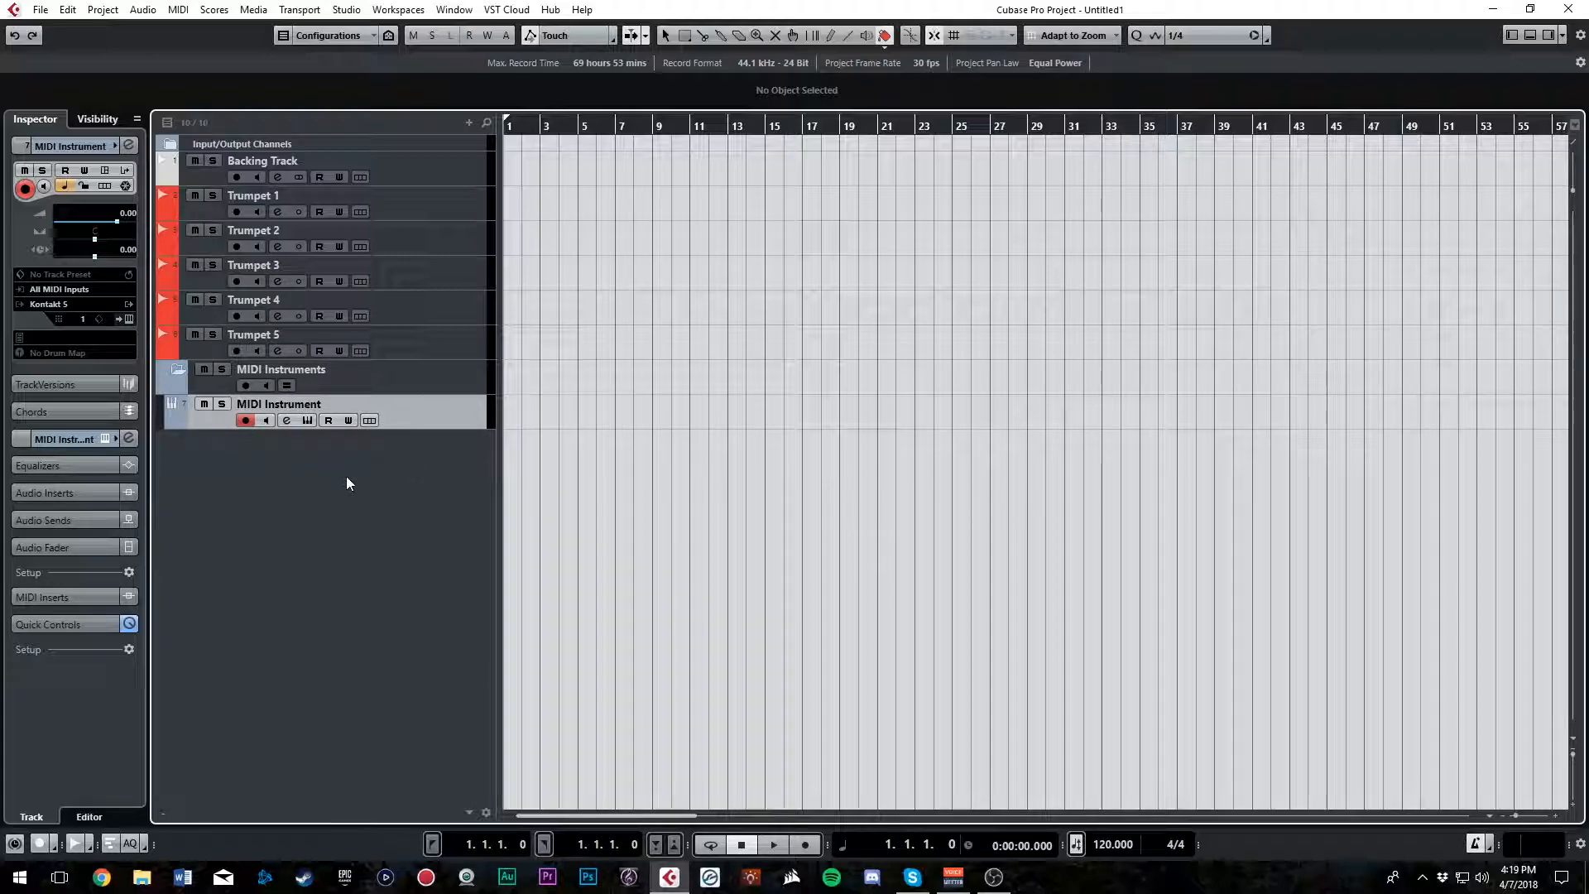
right_click(389, 480)
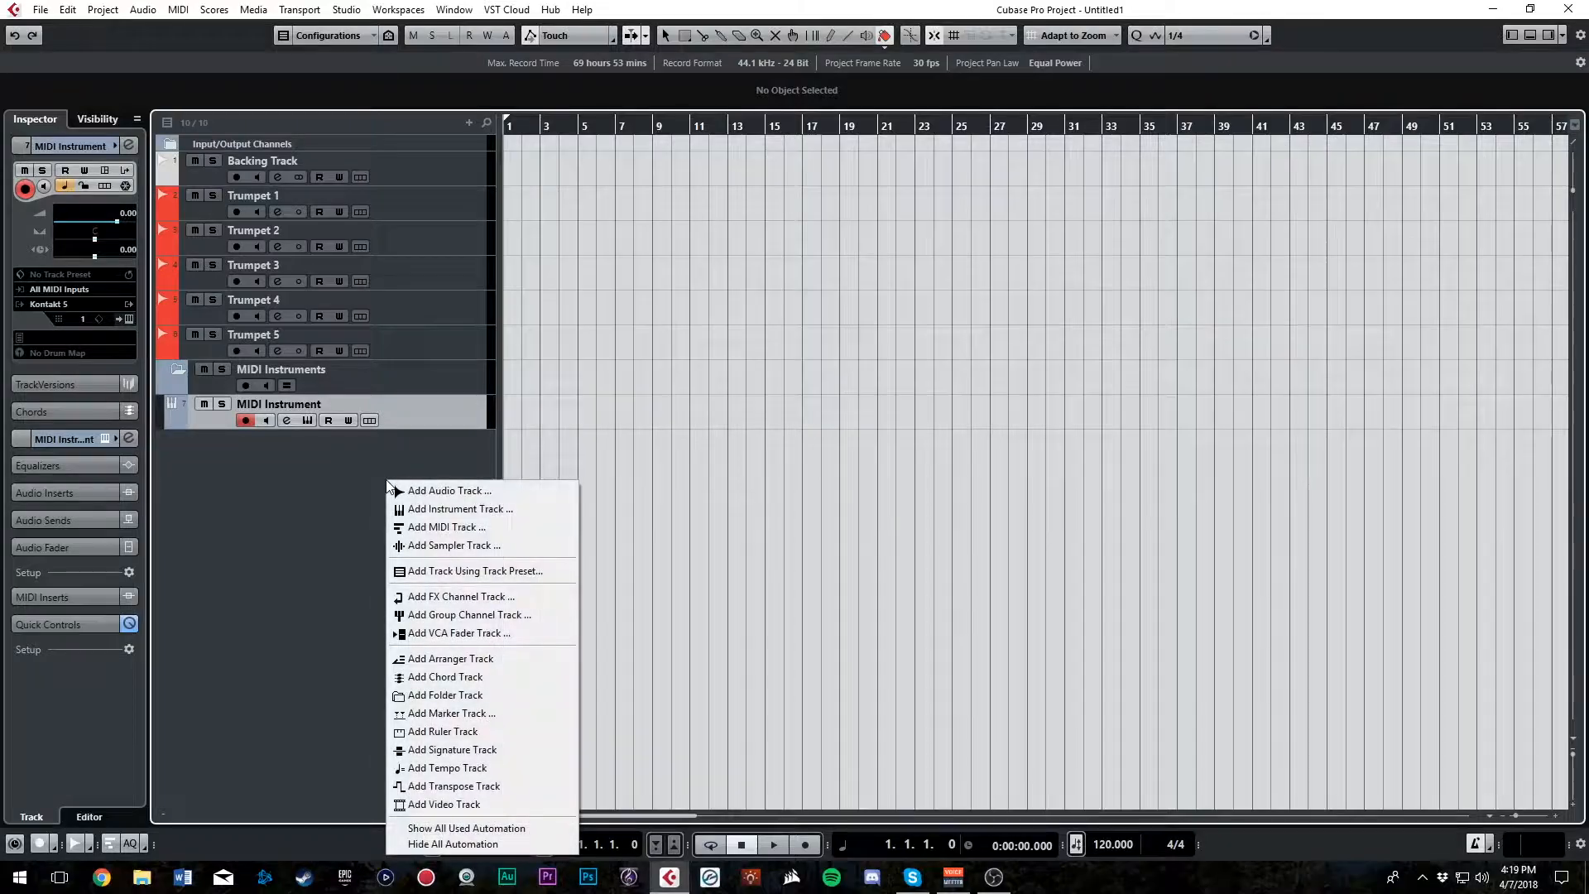
click(444, 527)
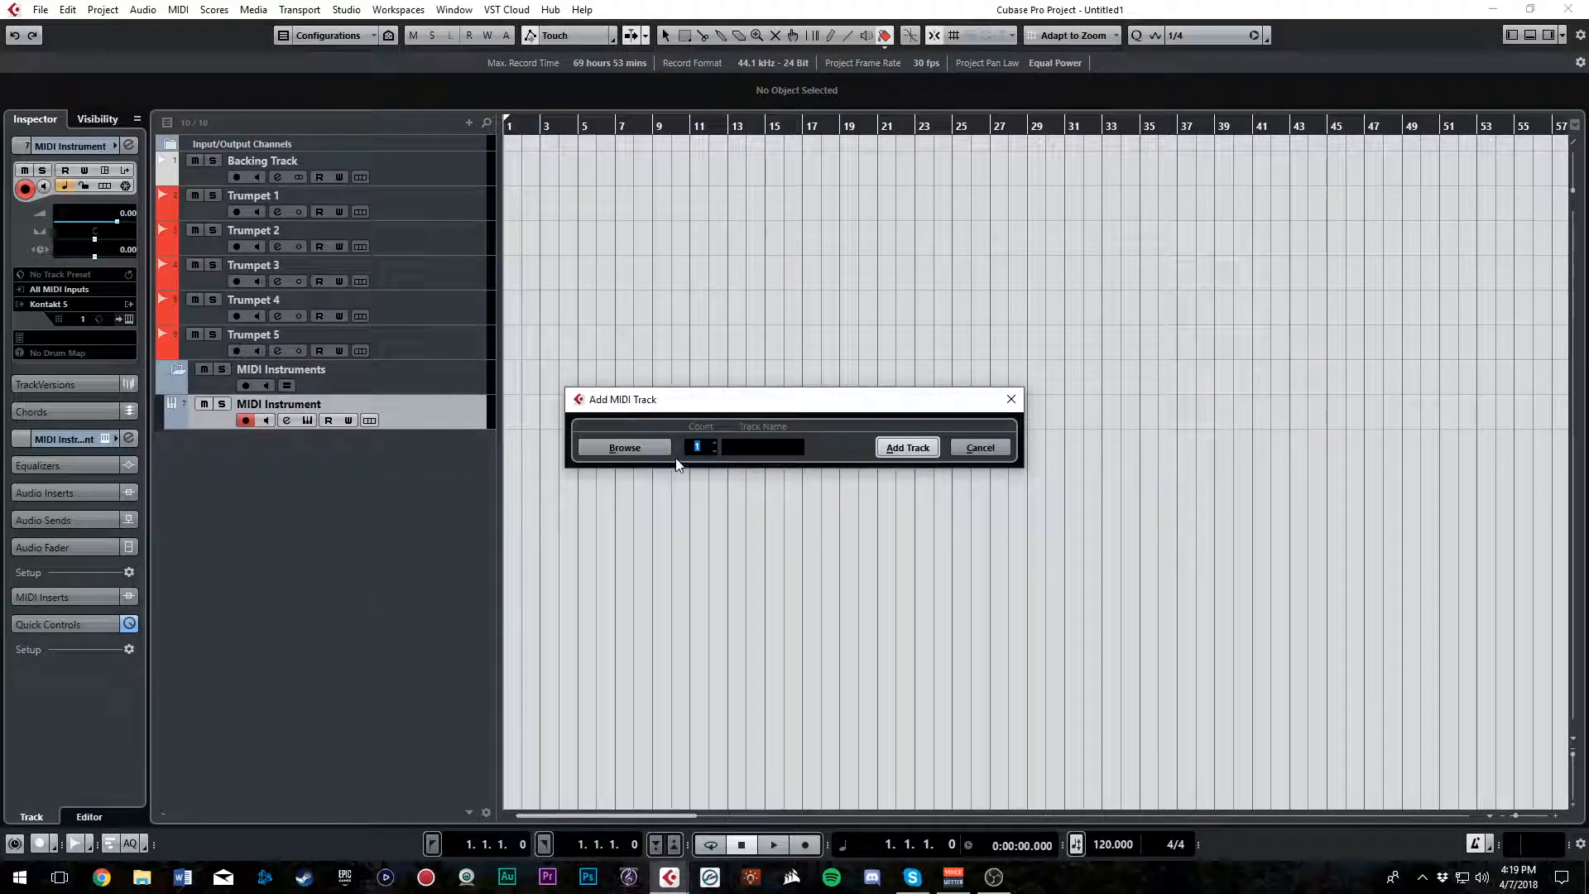
text(10)
text(MIDI)
click(891, 447)
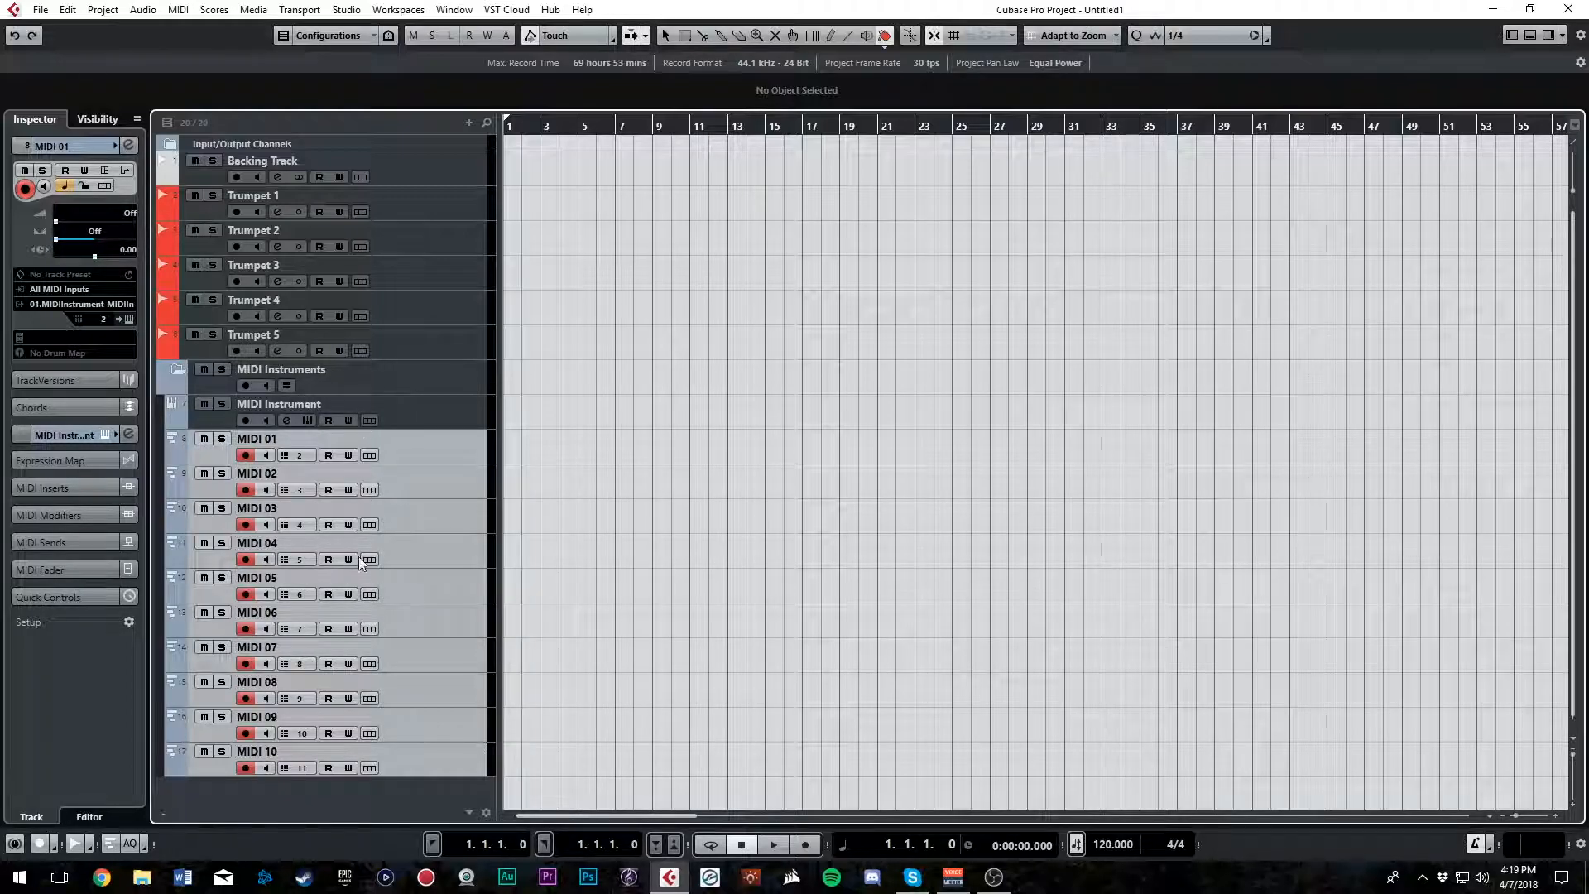
Examine the channel options of the MIDI 01 track without changing the assignment
click(420, 416)
click(422, 442)
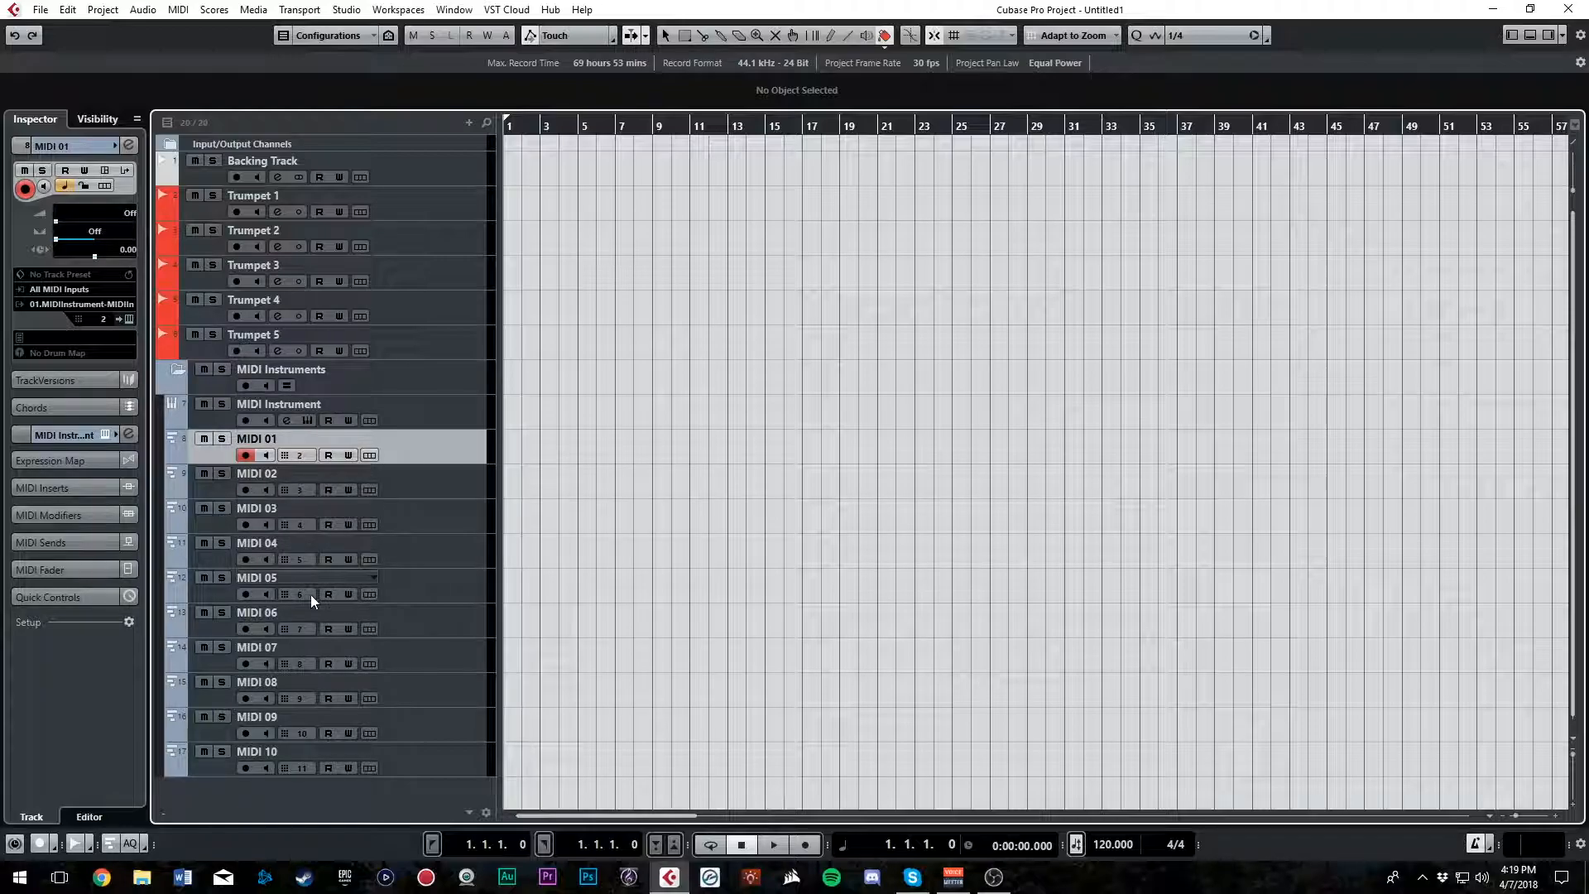
click(302, 454)
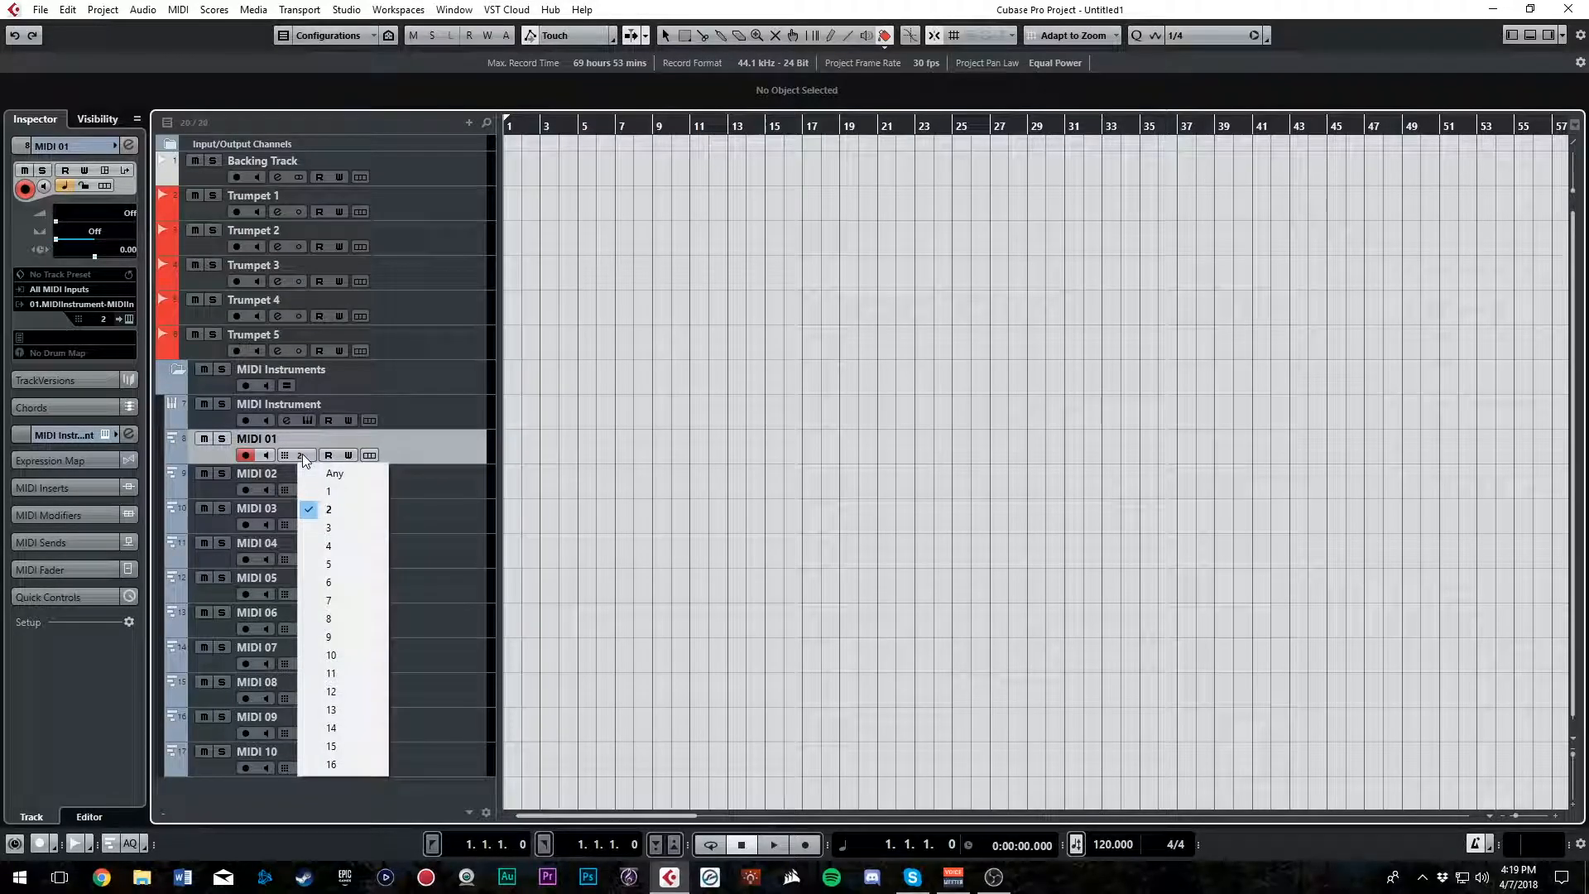
click(419, 448)
Load Soundiron Emotional Piano Jazz.nki into the MIDI Instrument track's Kontakt and close the plug-in window
click(426, 419)
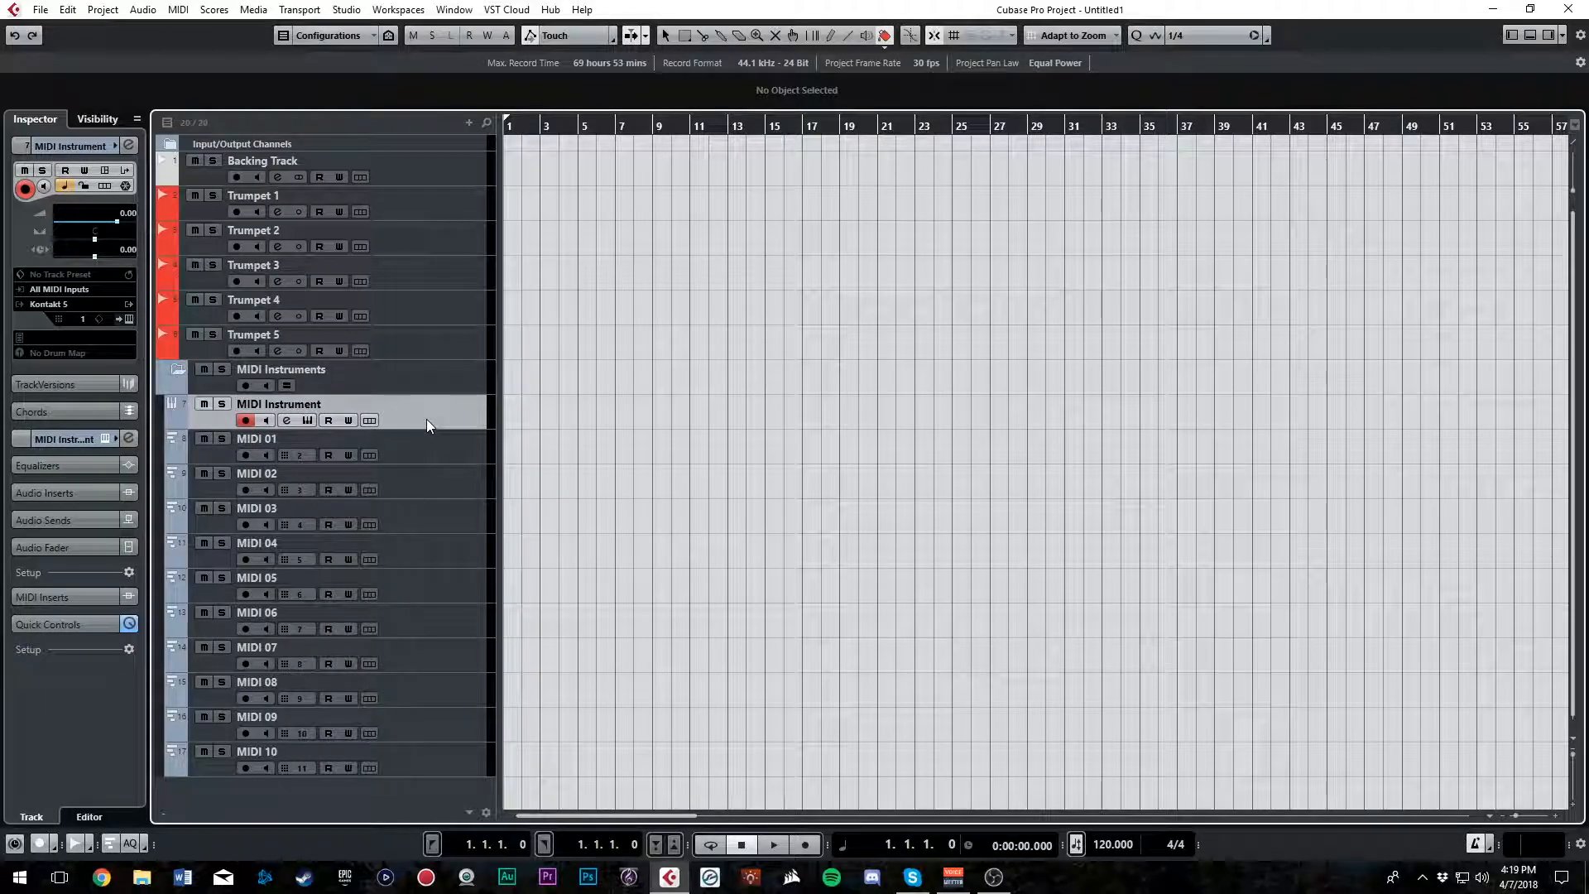
double_click(426, 420)
drag(758, 314, 768, 558)
click(610, 415)
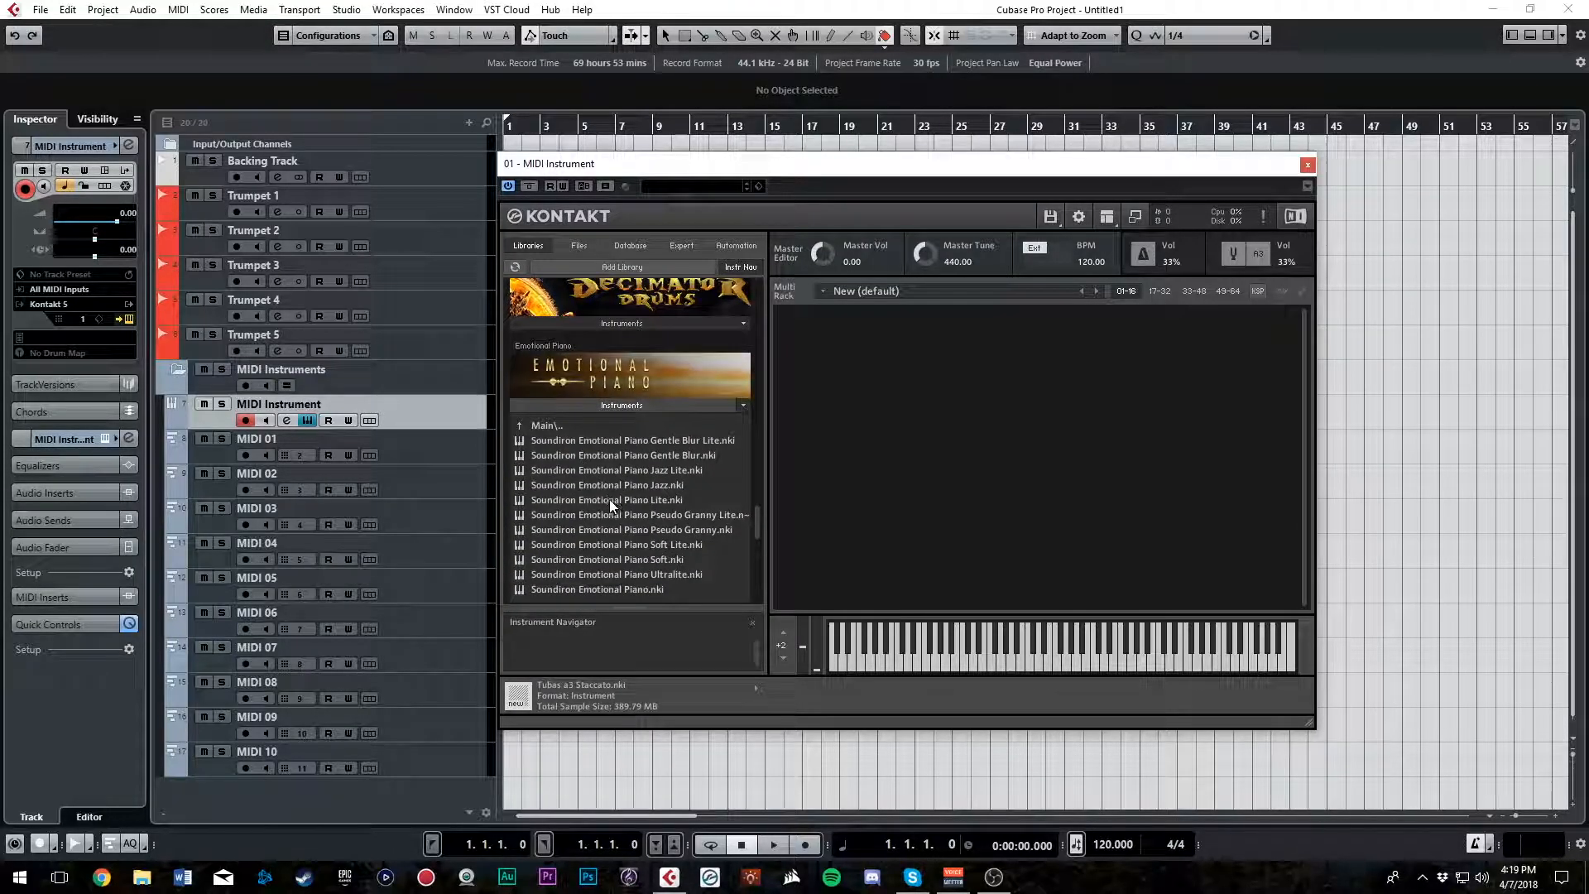
double_click(619, 486)
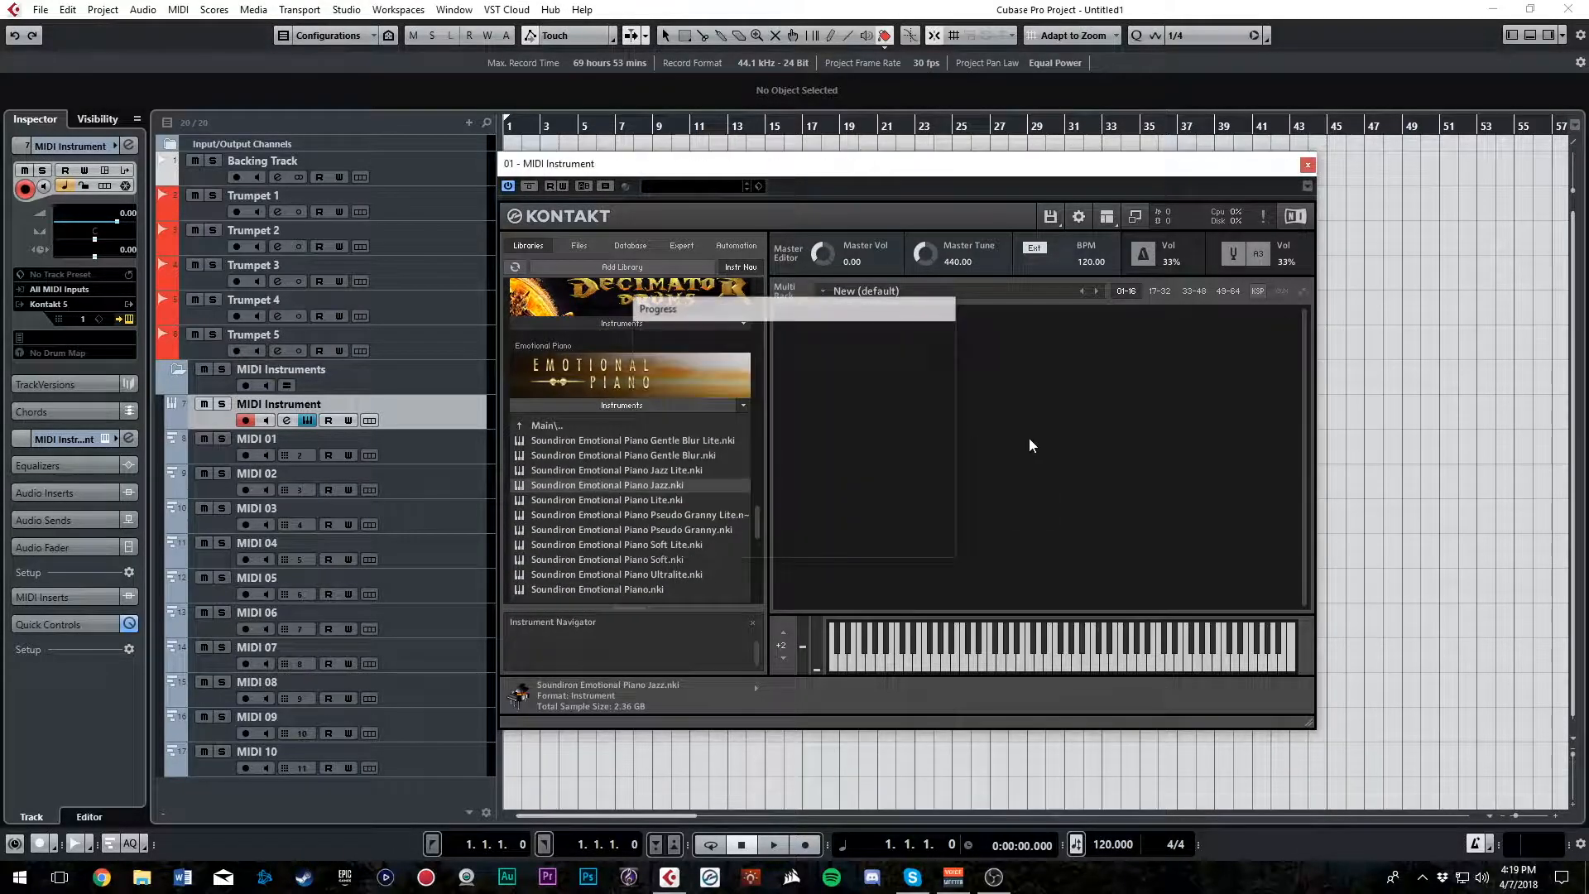
click(1308, 164)
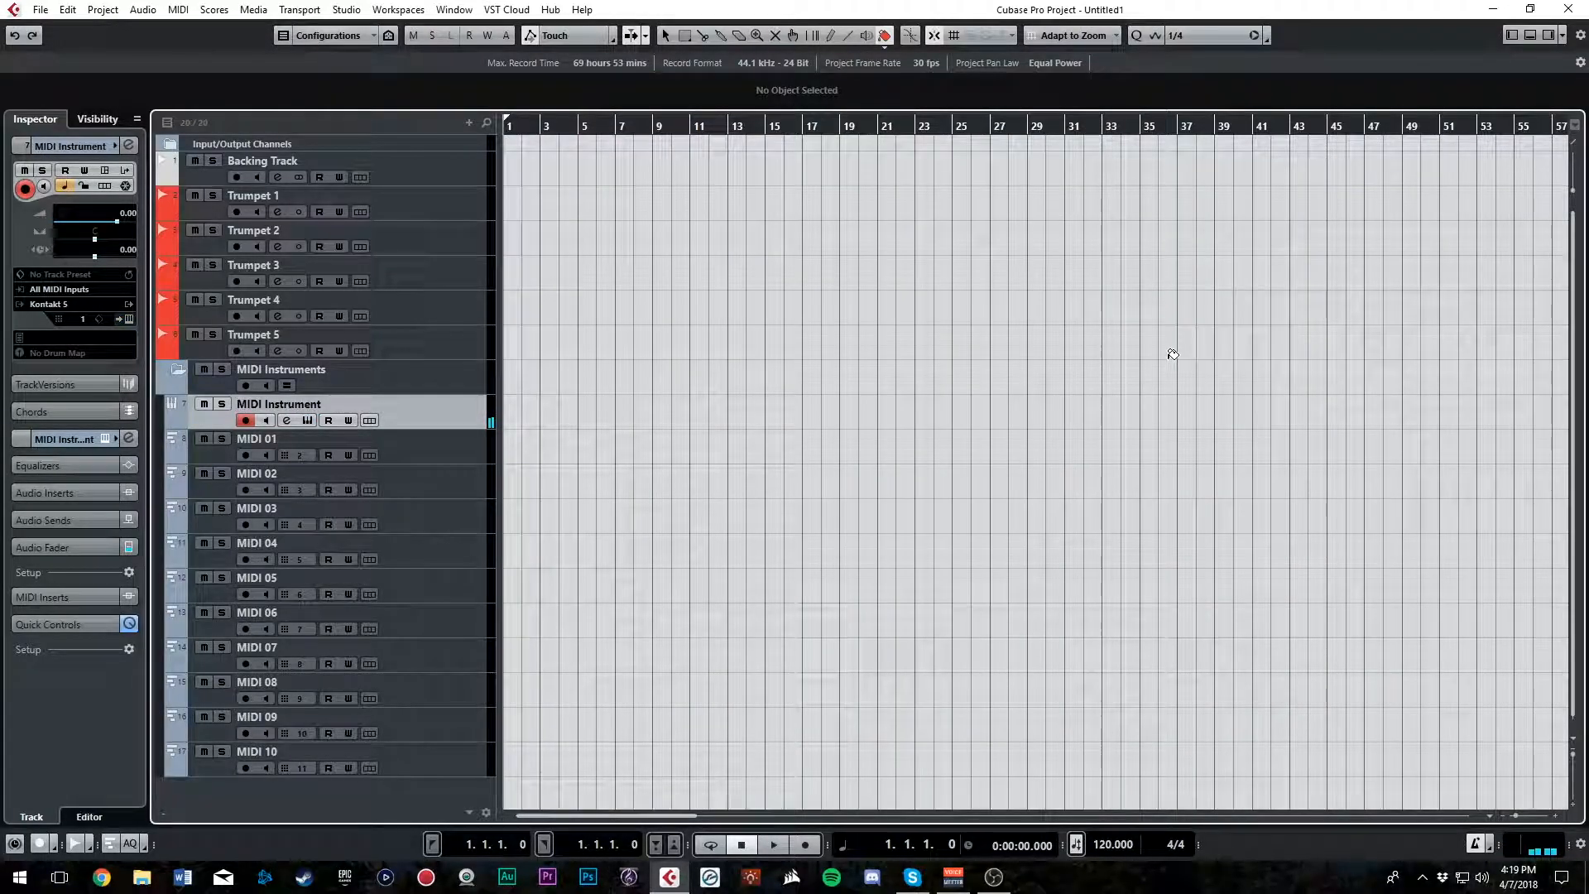
Assign MIDI channels 1, 2, 3 and 4 to the MIDI 01 to MIDI 04 tracks, in order
click(428, 452)
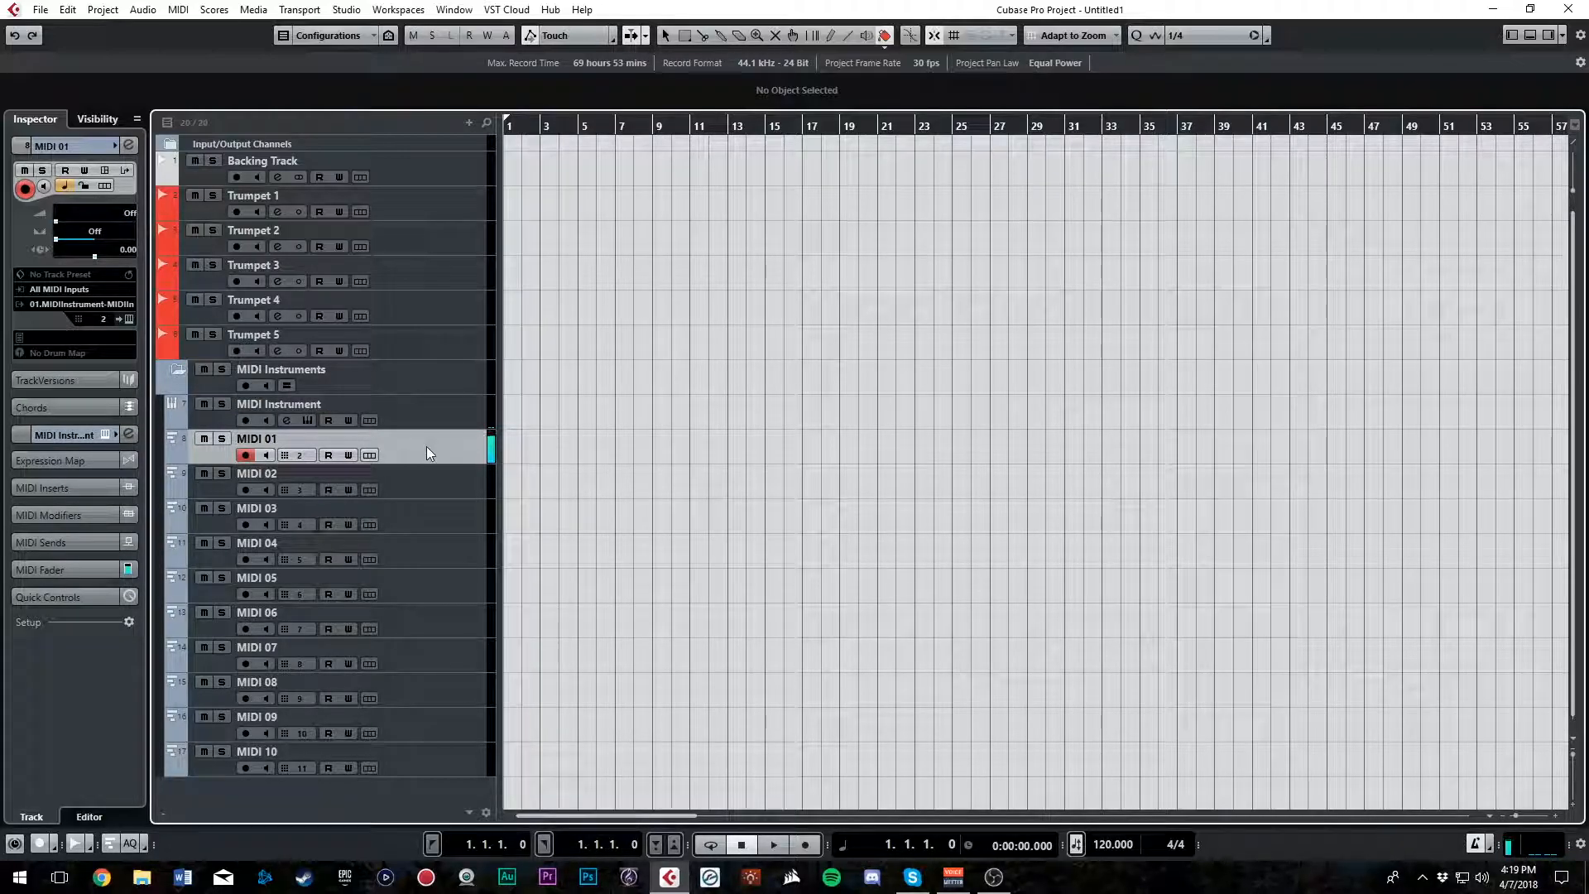
click(299, 455)
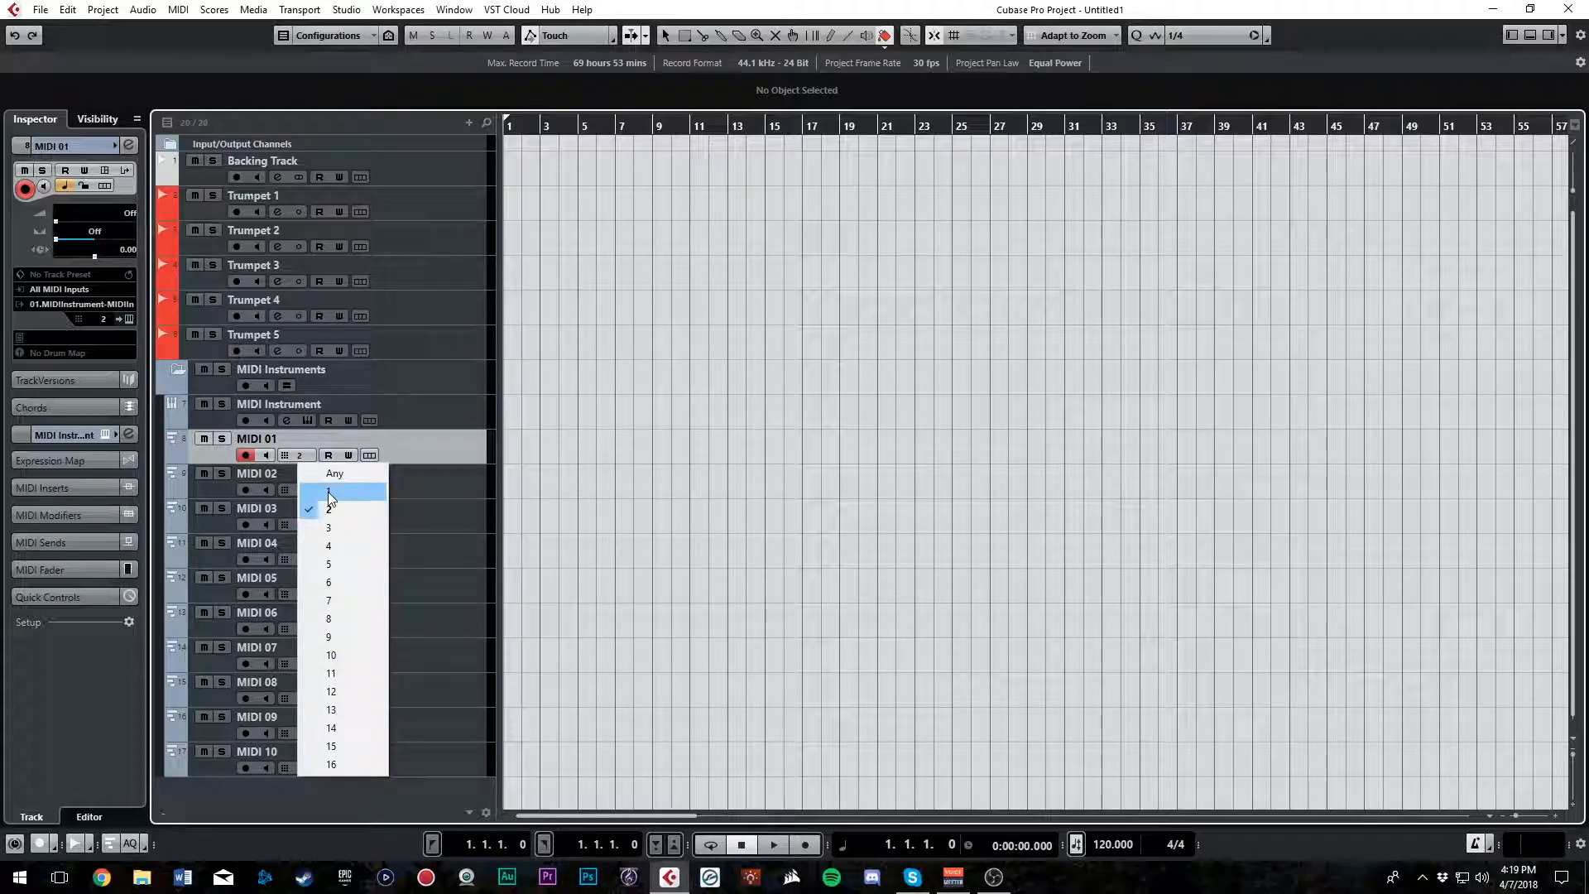
click(328, 492)
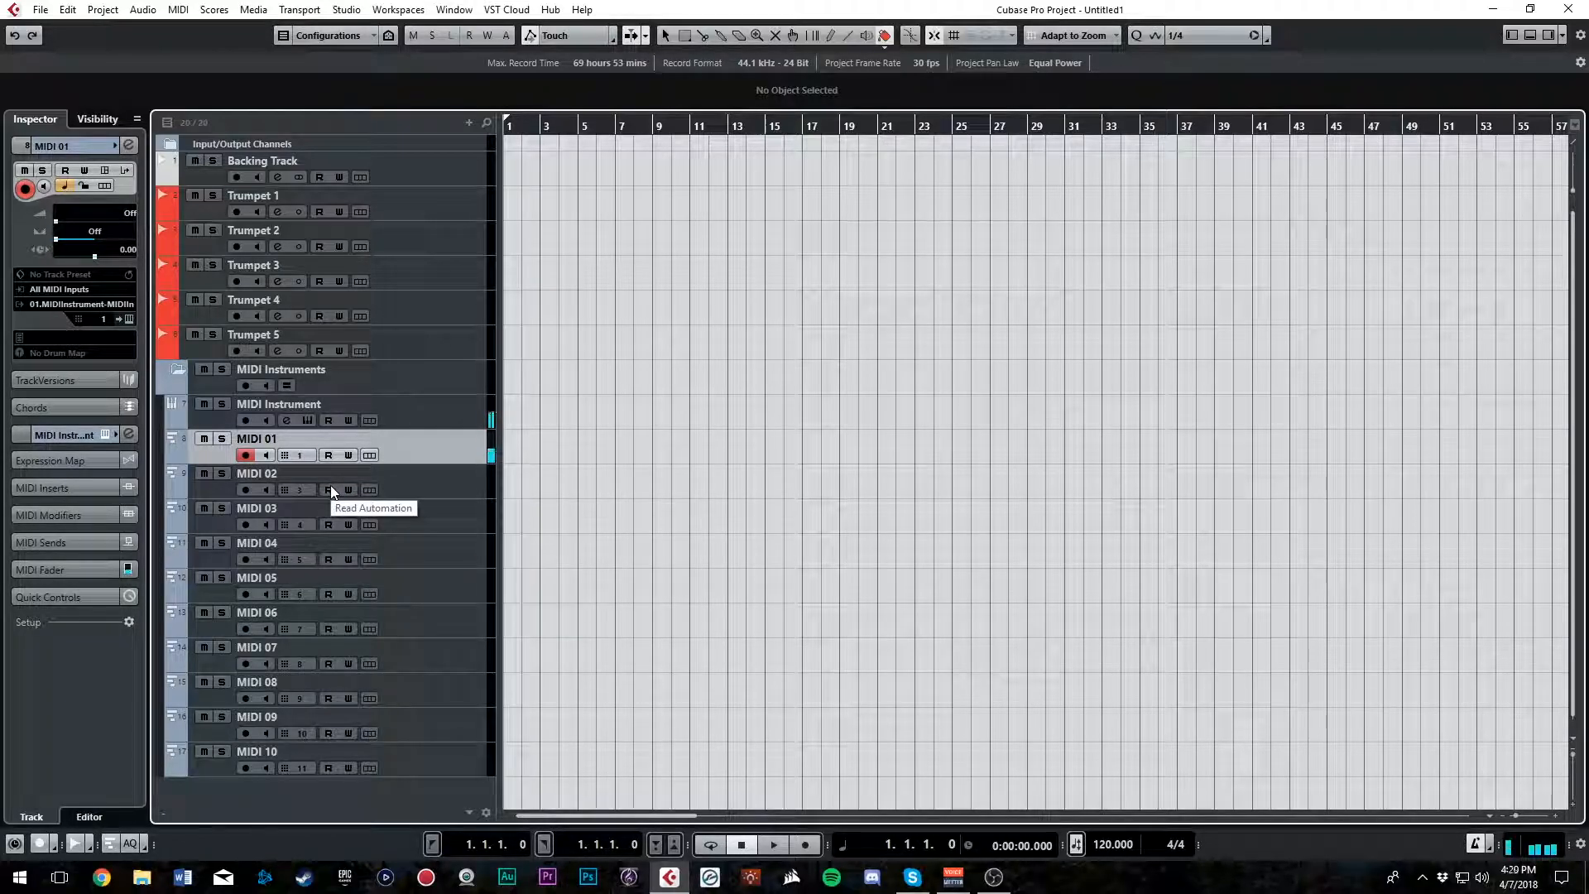
click(301, 490)
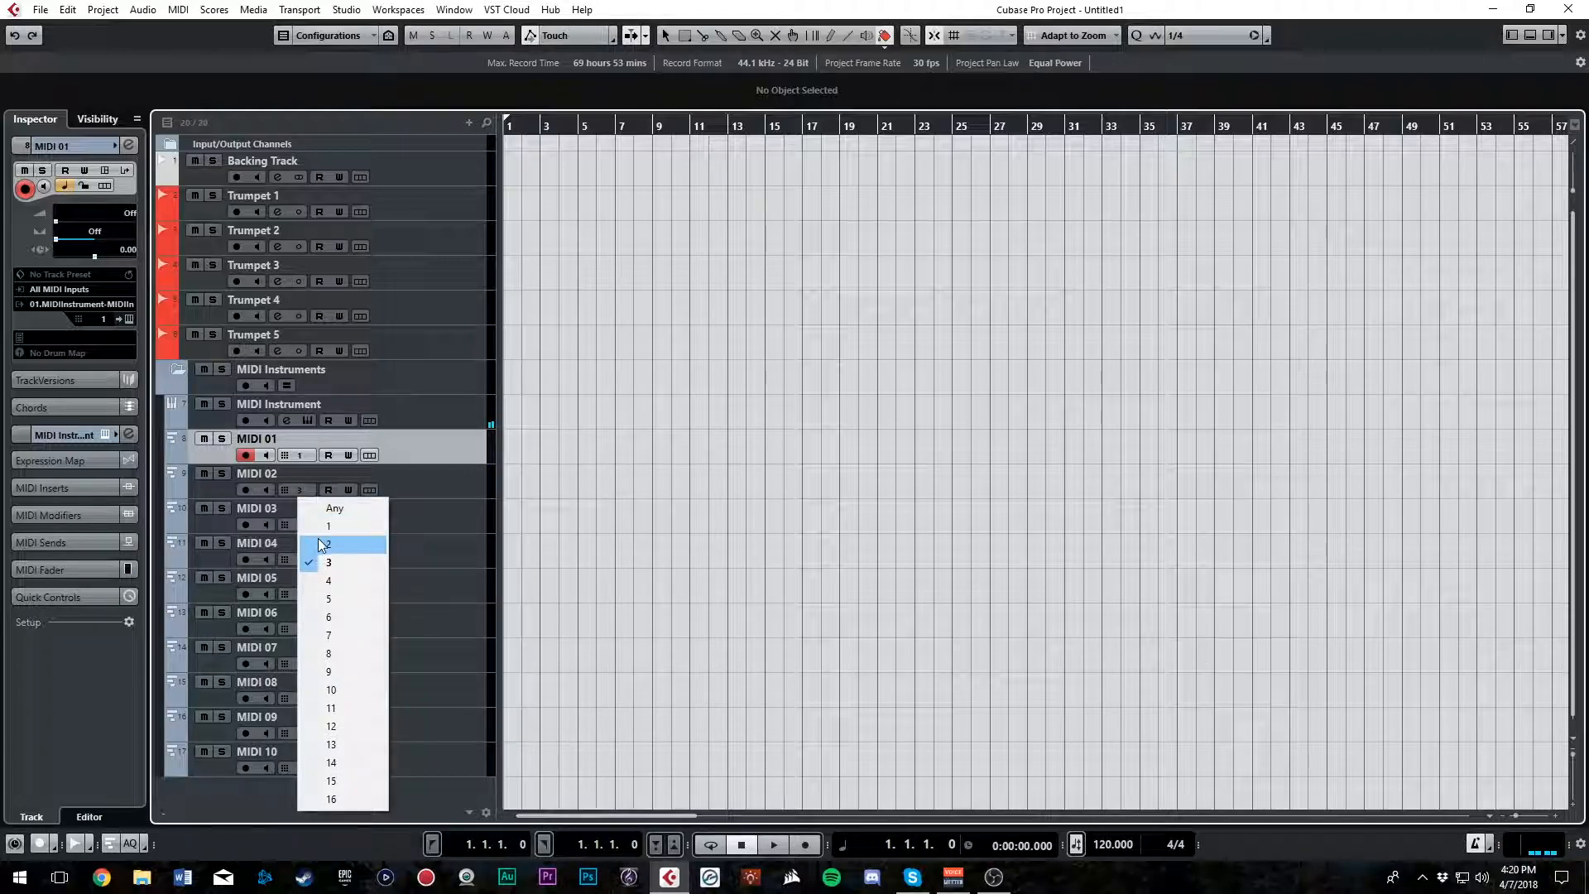
click(308, 543)
click(308, 523)
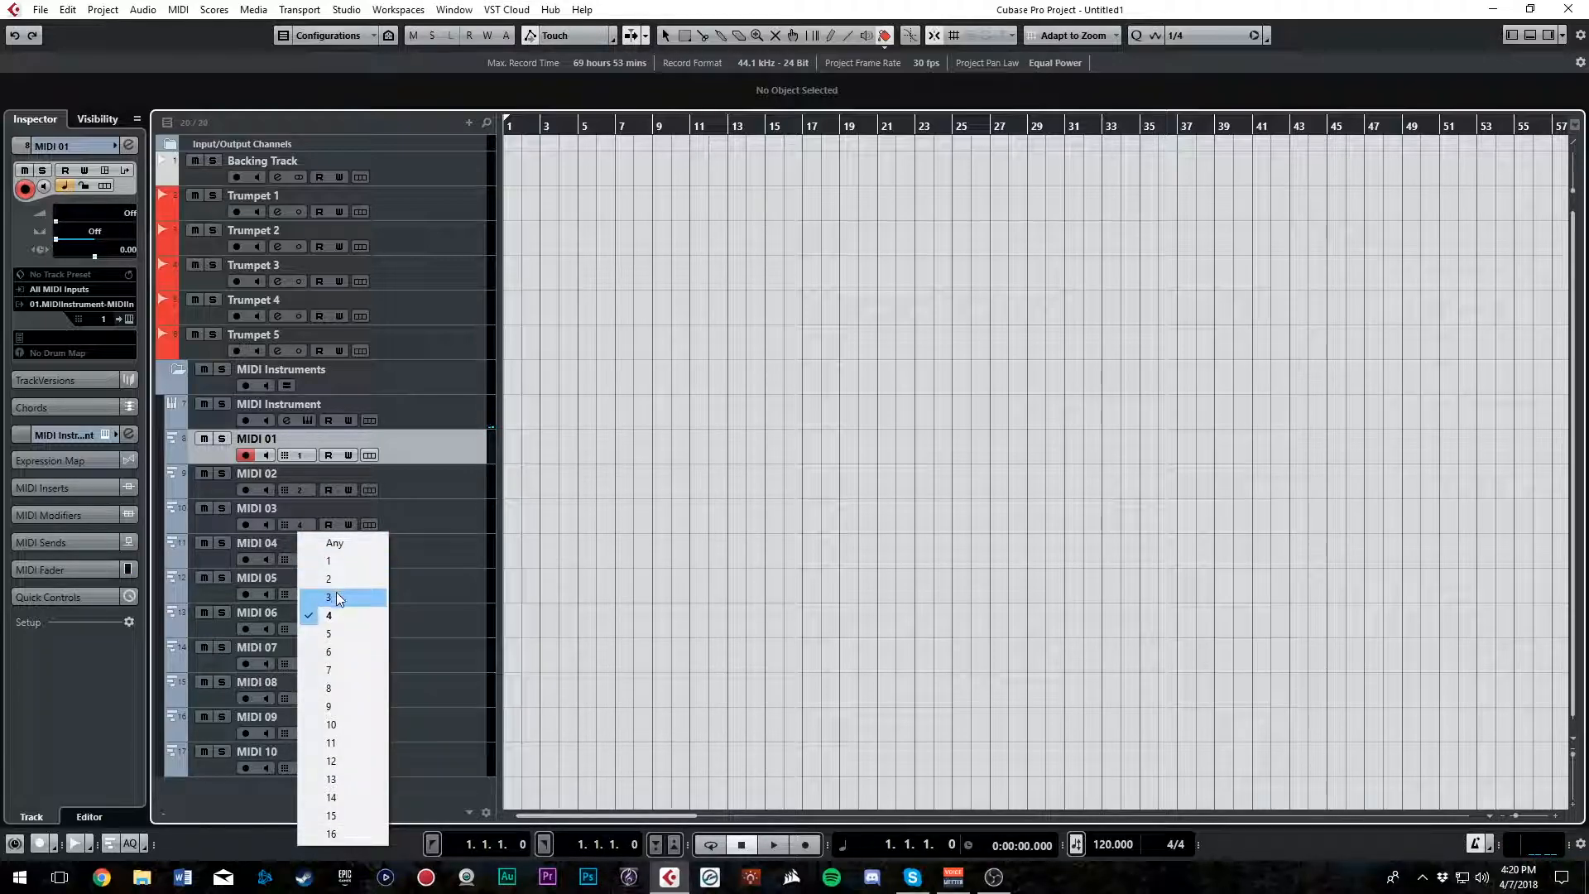
click(311, 597)
click(309, 560)
click(323, 335)
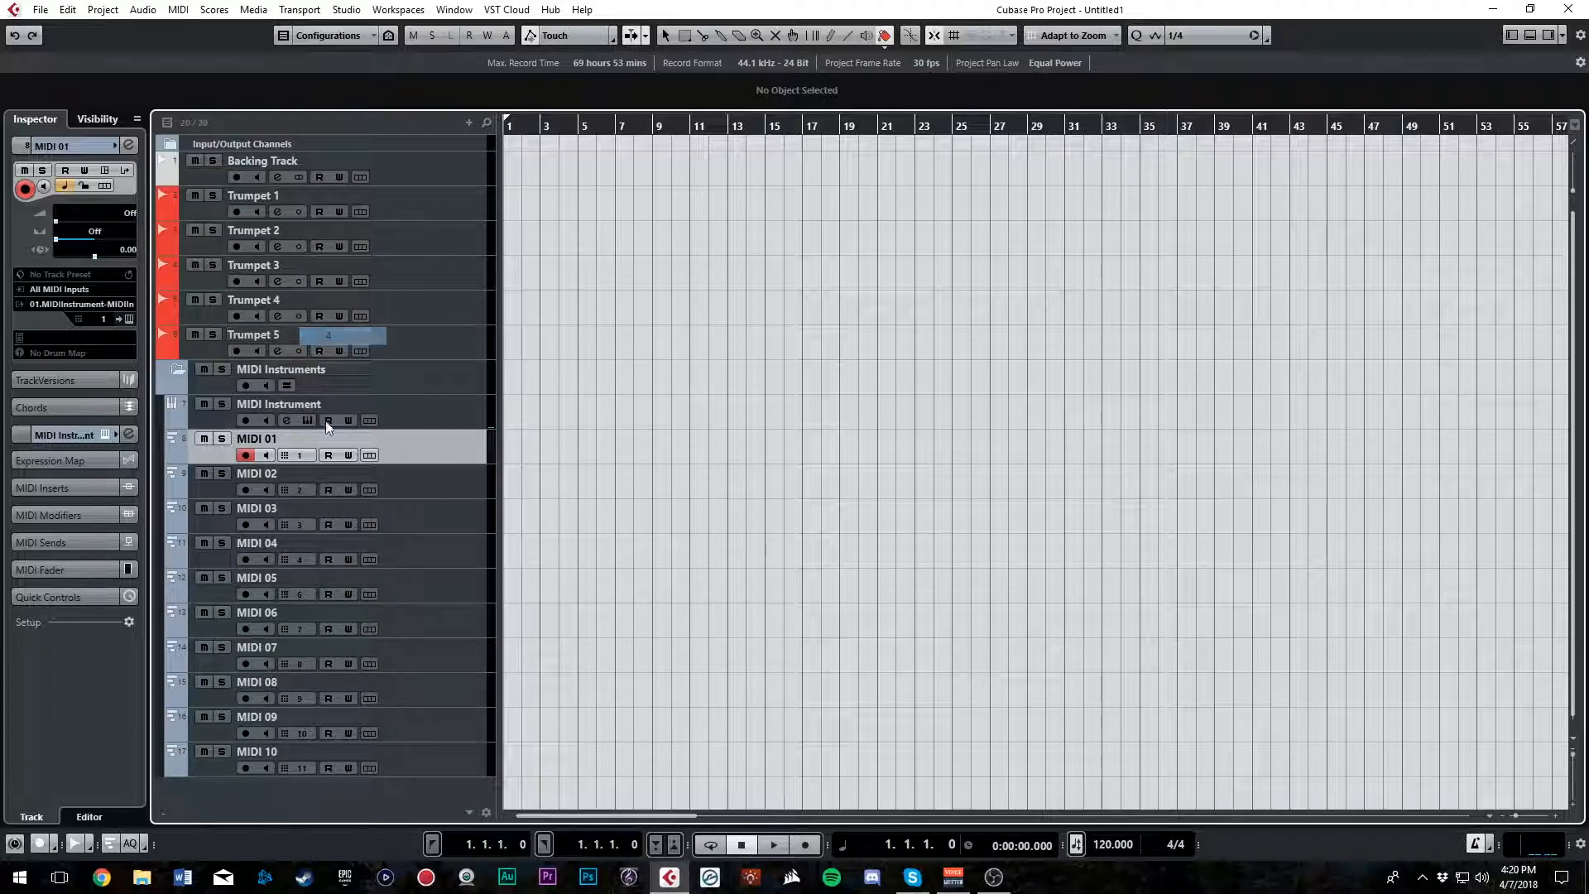
Assign MIDI channels 5 through 10 to the MIDI 05 to MIDI 10 tracks, in order
click(308, 594)
click(331, 389)
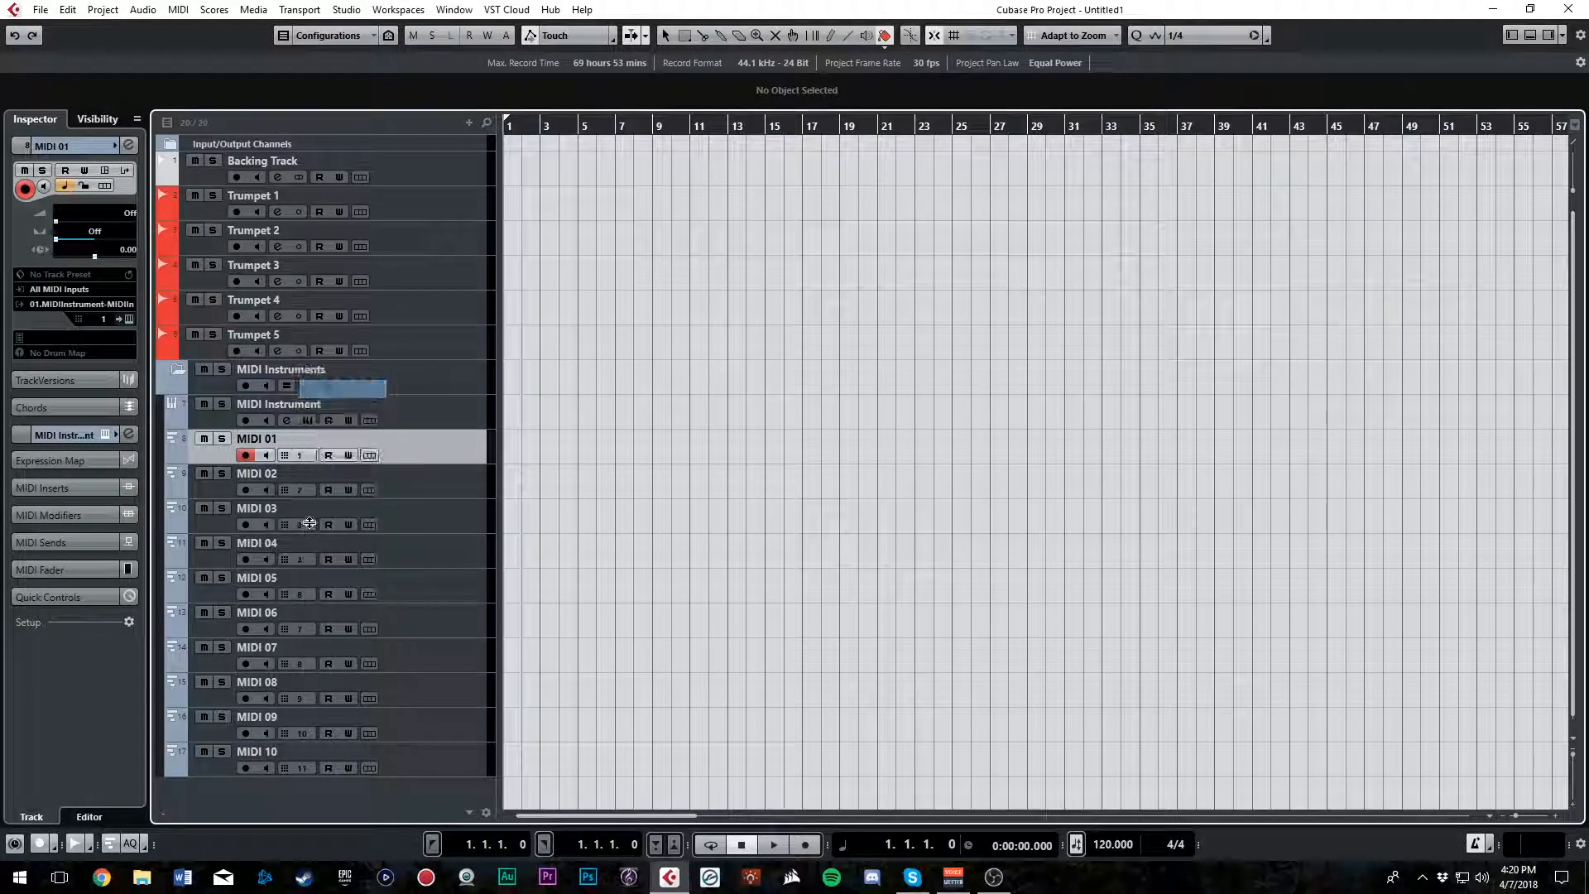
click(306, 629)
click(346, 441)
click(307, 665)
click(340, 495)
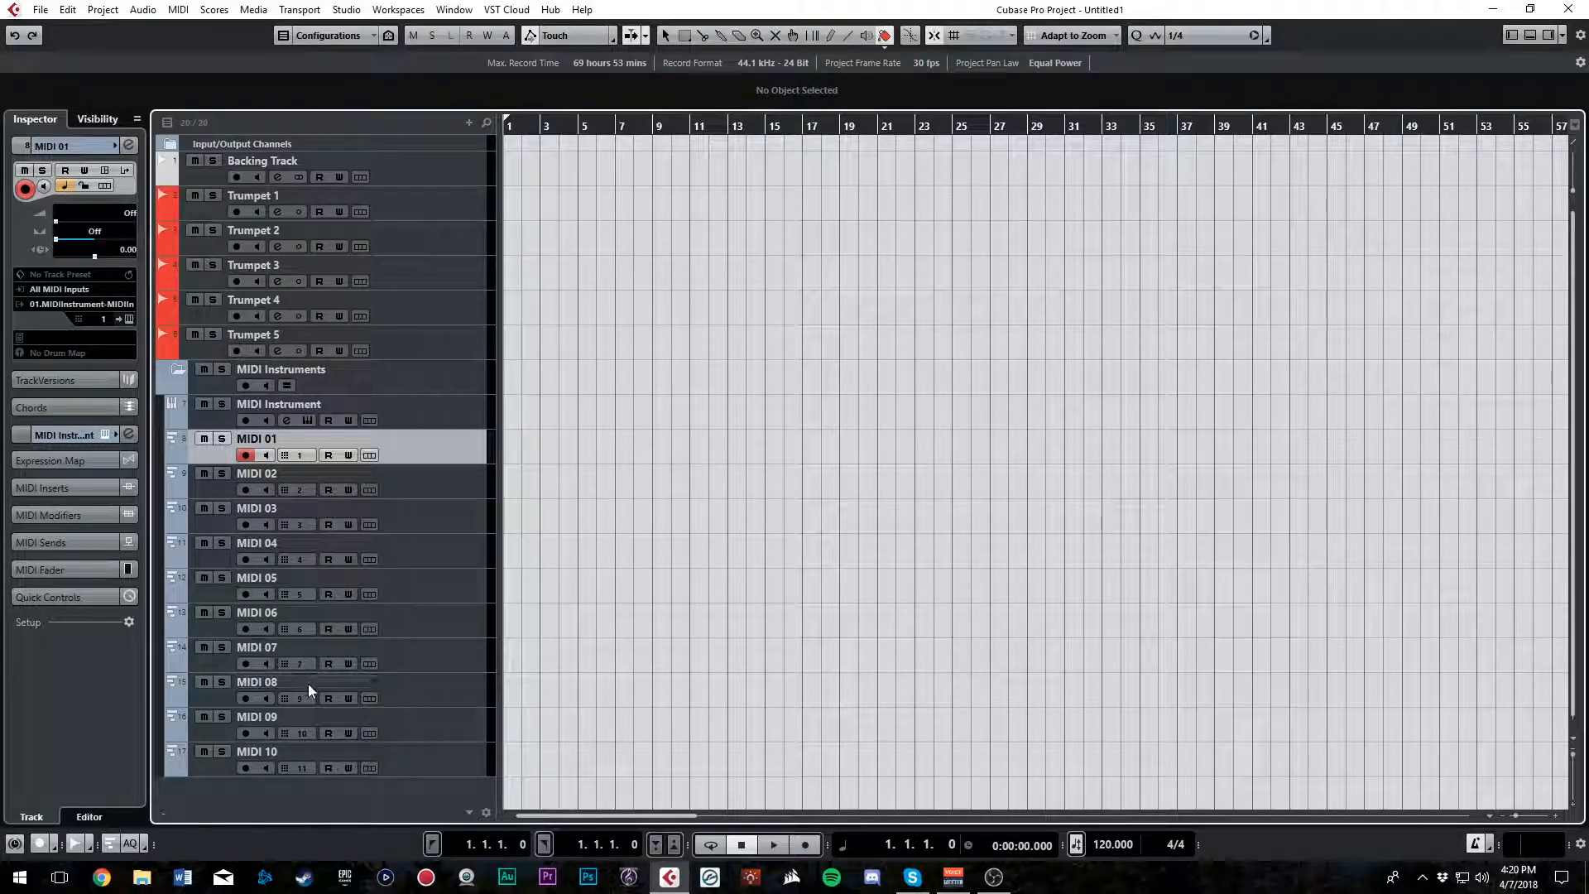
click(304, 698)
click(331, 548)
click(302, 735)
click(335, 604)
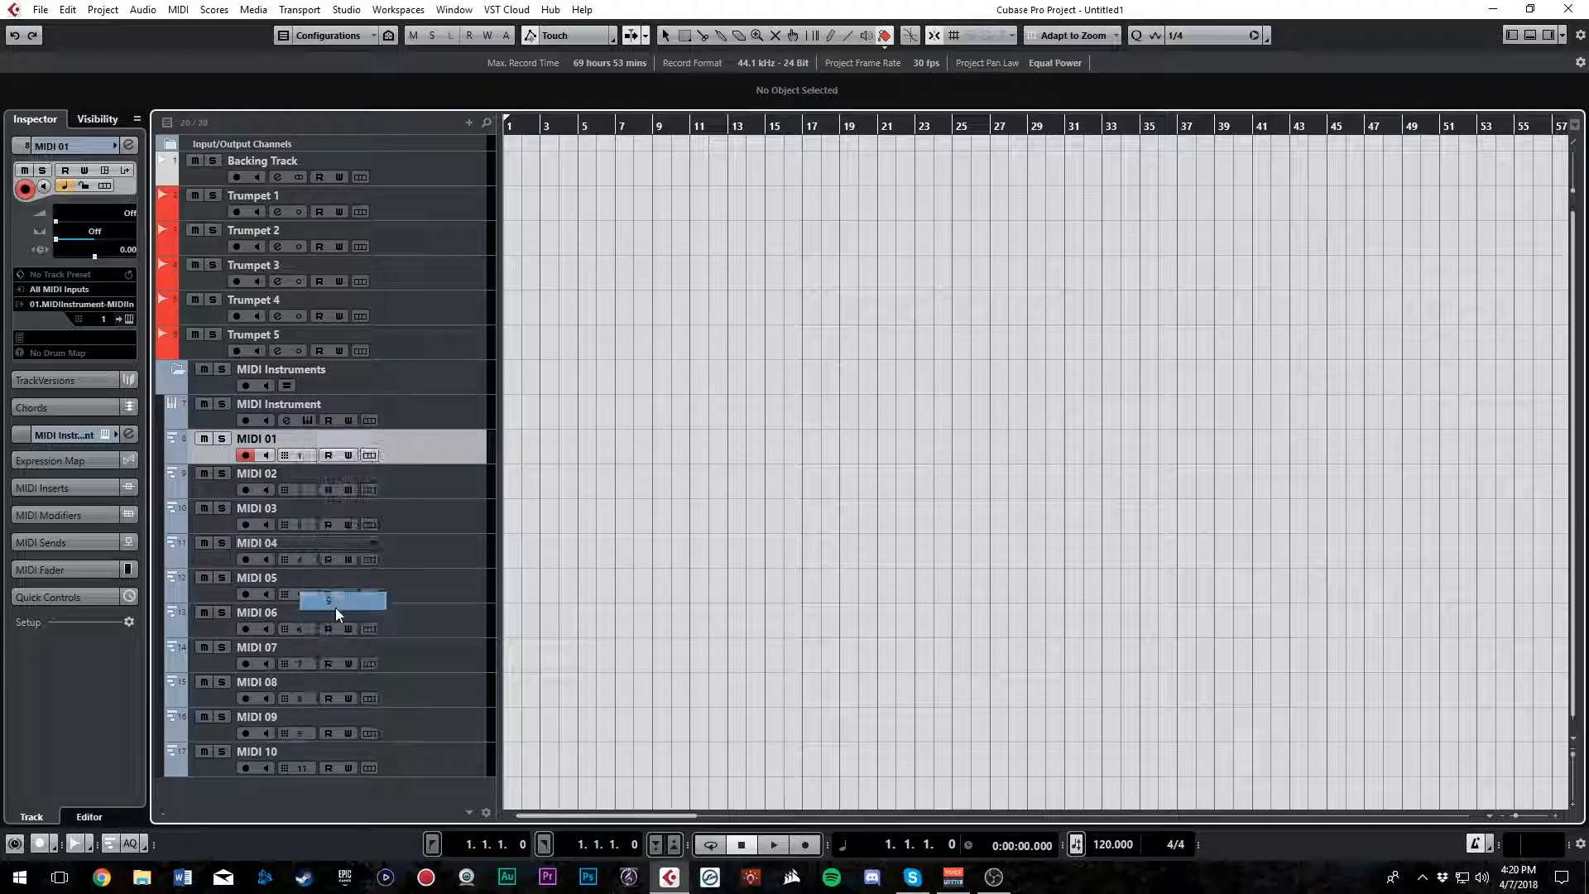
click(305, 768)
click(331, 653)
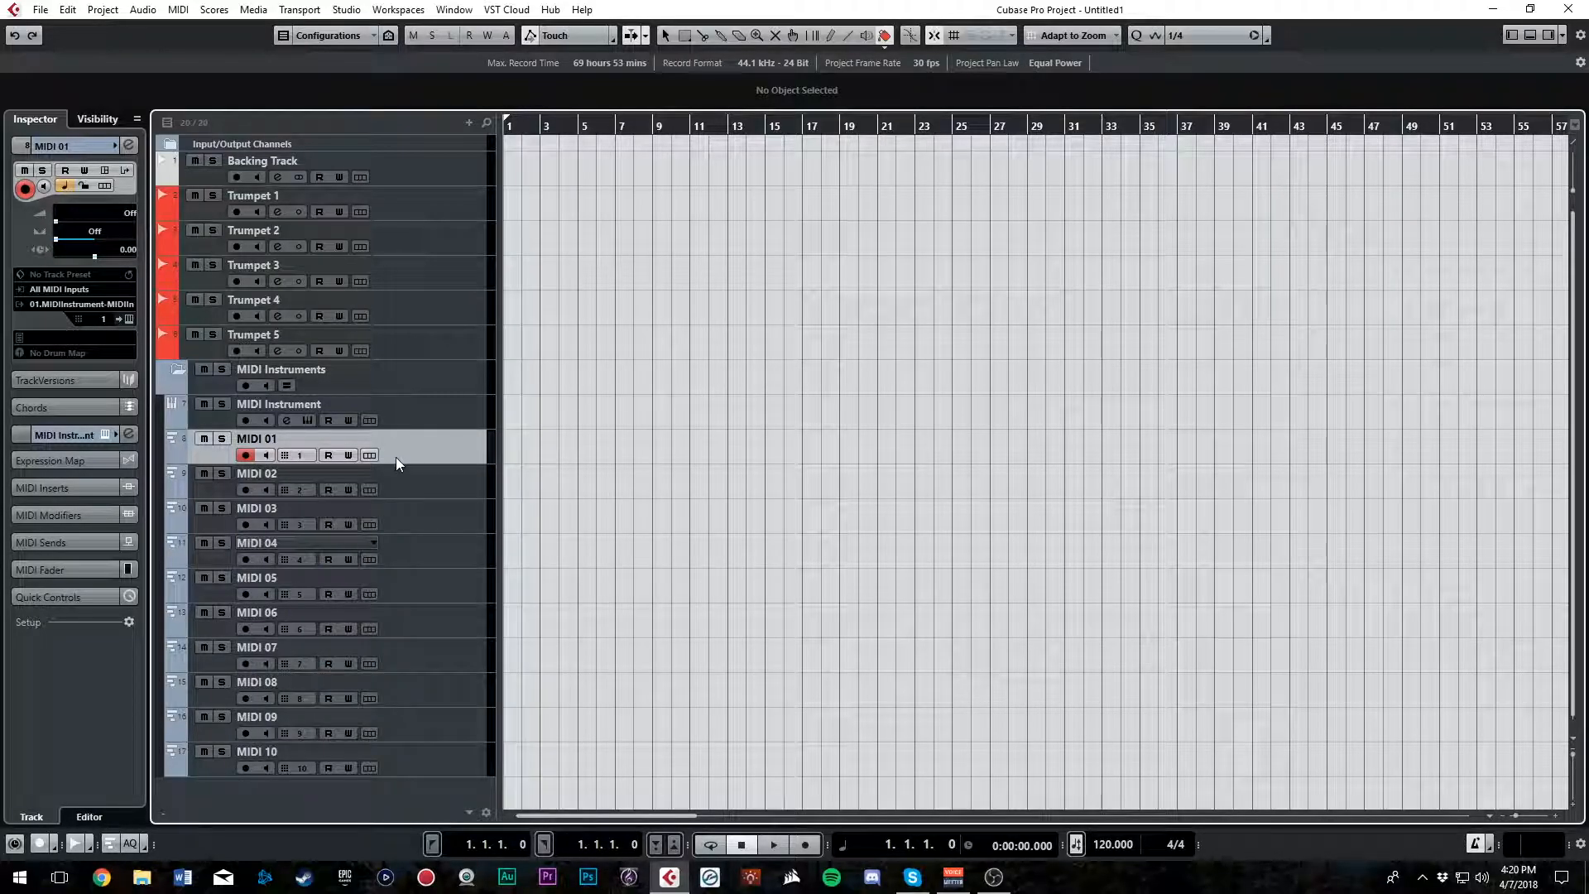
Apply Color 13 to the MIDI Instruments folder and all tracks inside it, and collapse the folder
click(425, 757)
shift+click(434, 382)
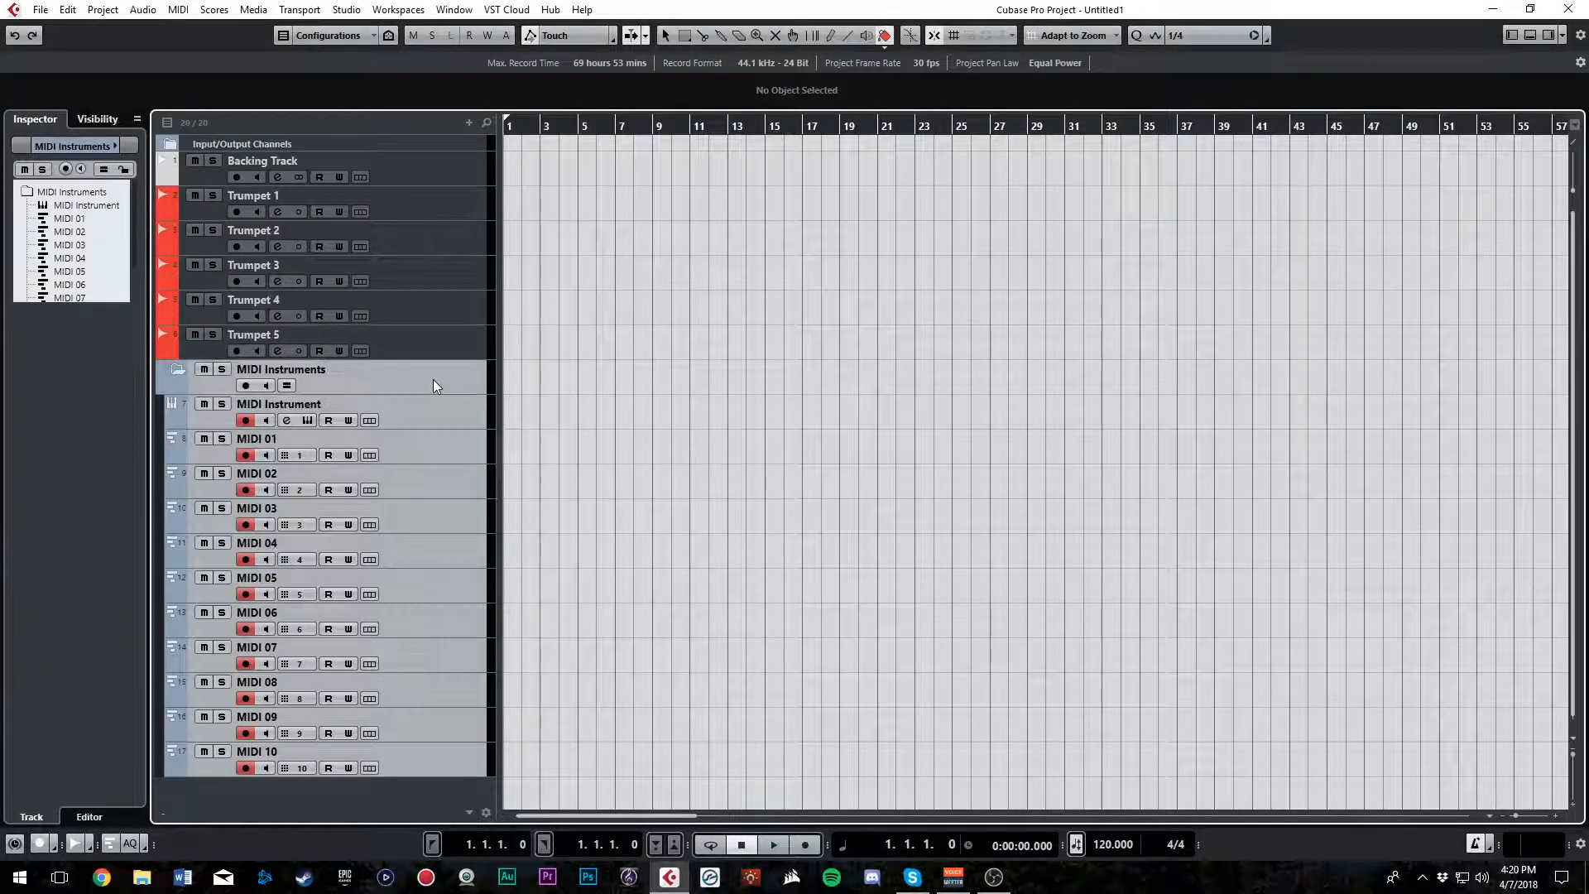
click(883, 47)
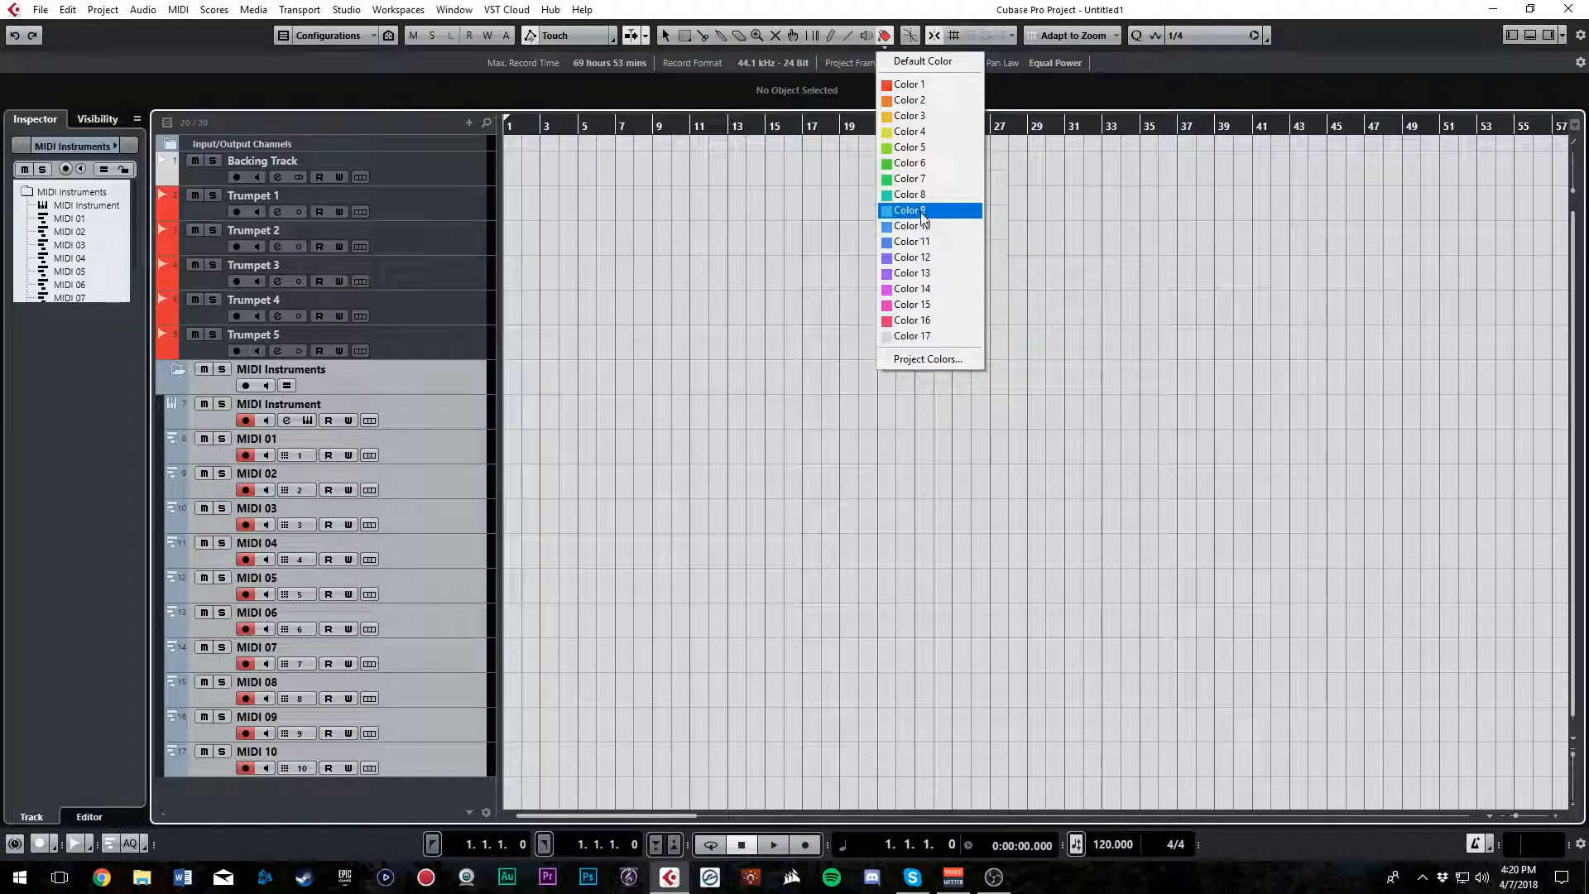
click(919, 274)
click(177, 370)
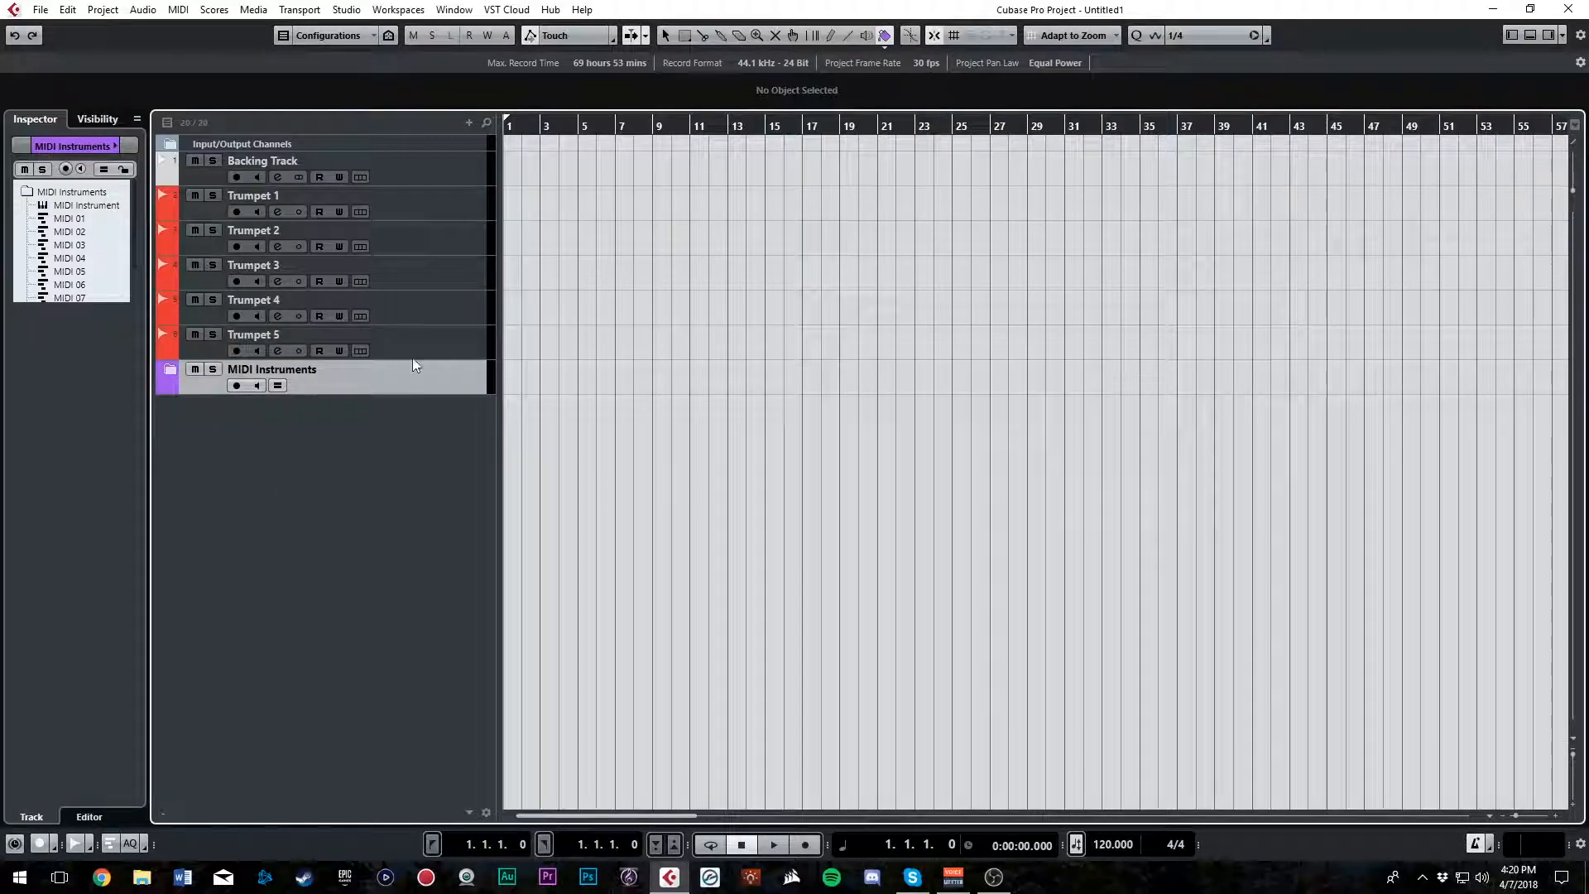
Add two mono audio tracks named Vocals below Trumpet 5
click(454, 334)
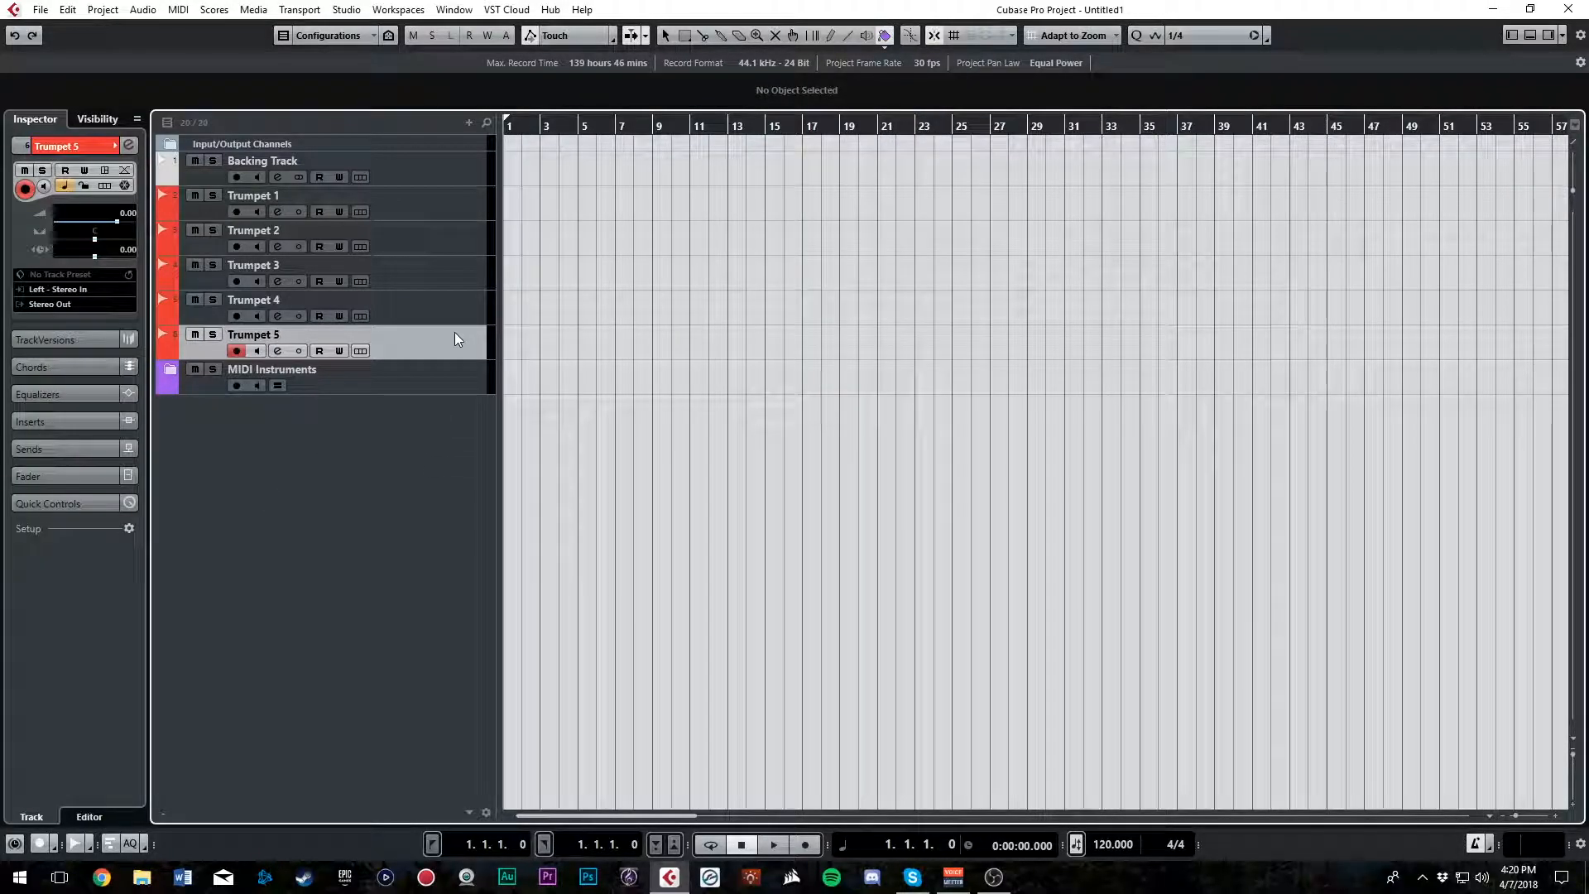
right_click(417, 441)
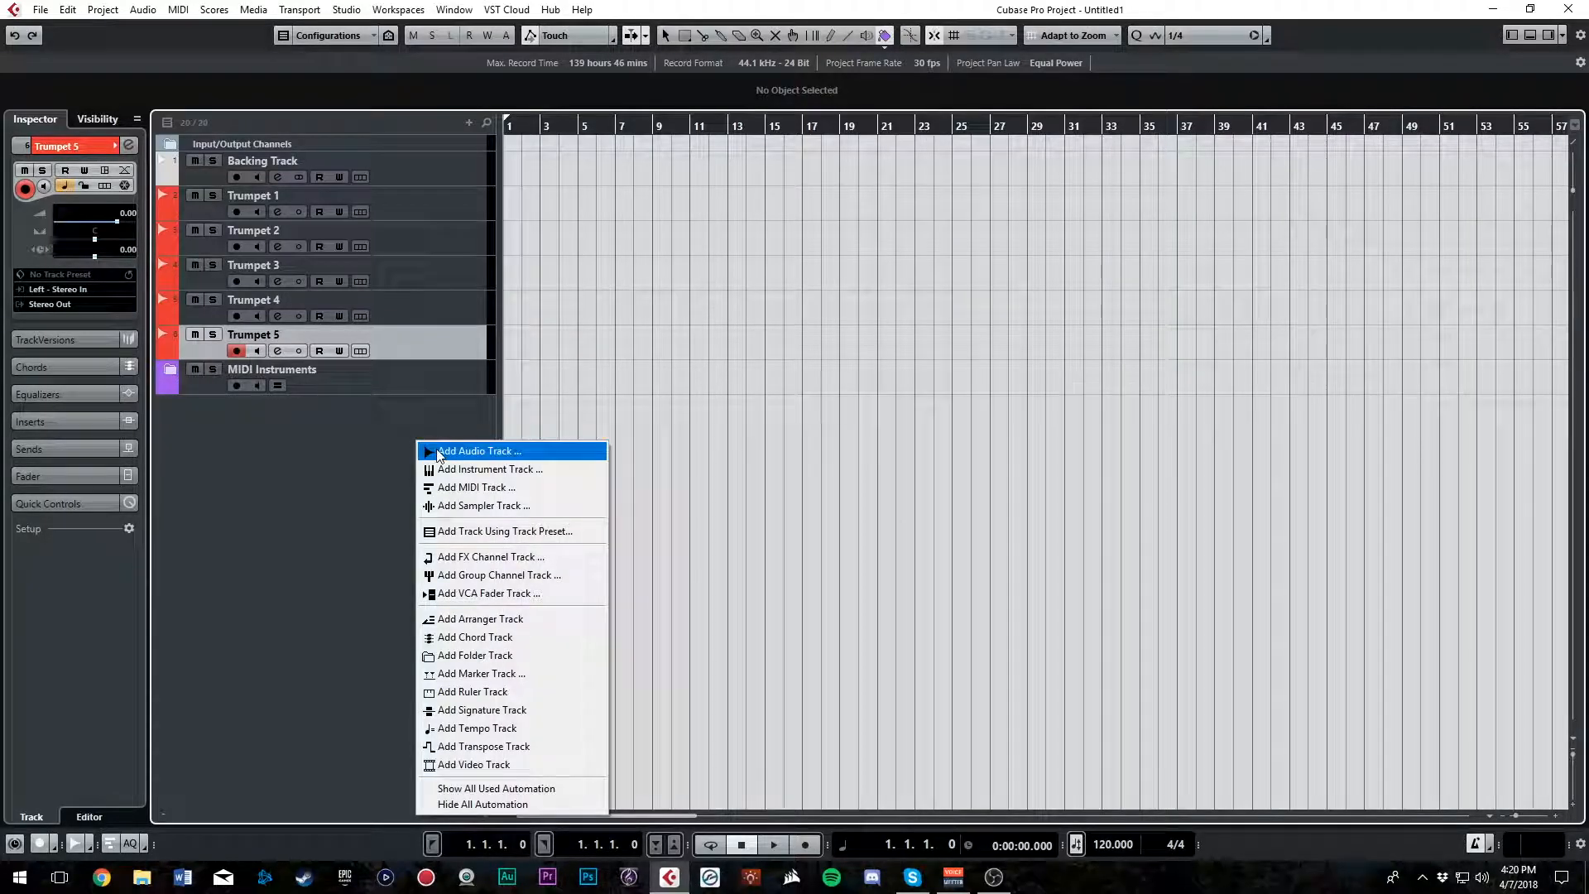
click(476, 452)
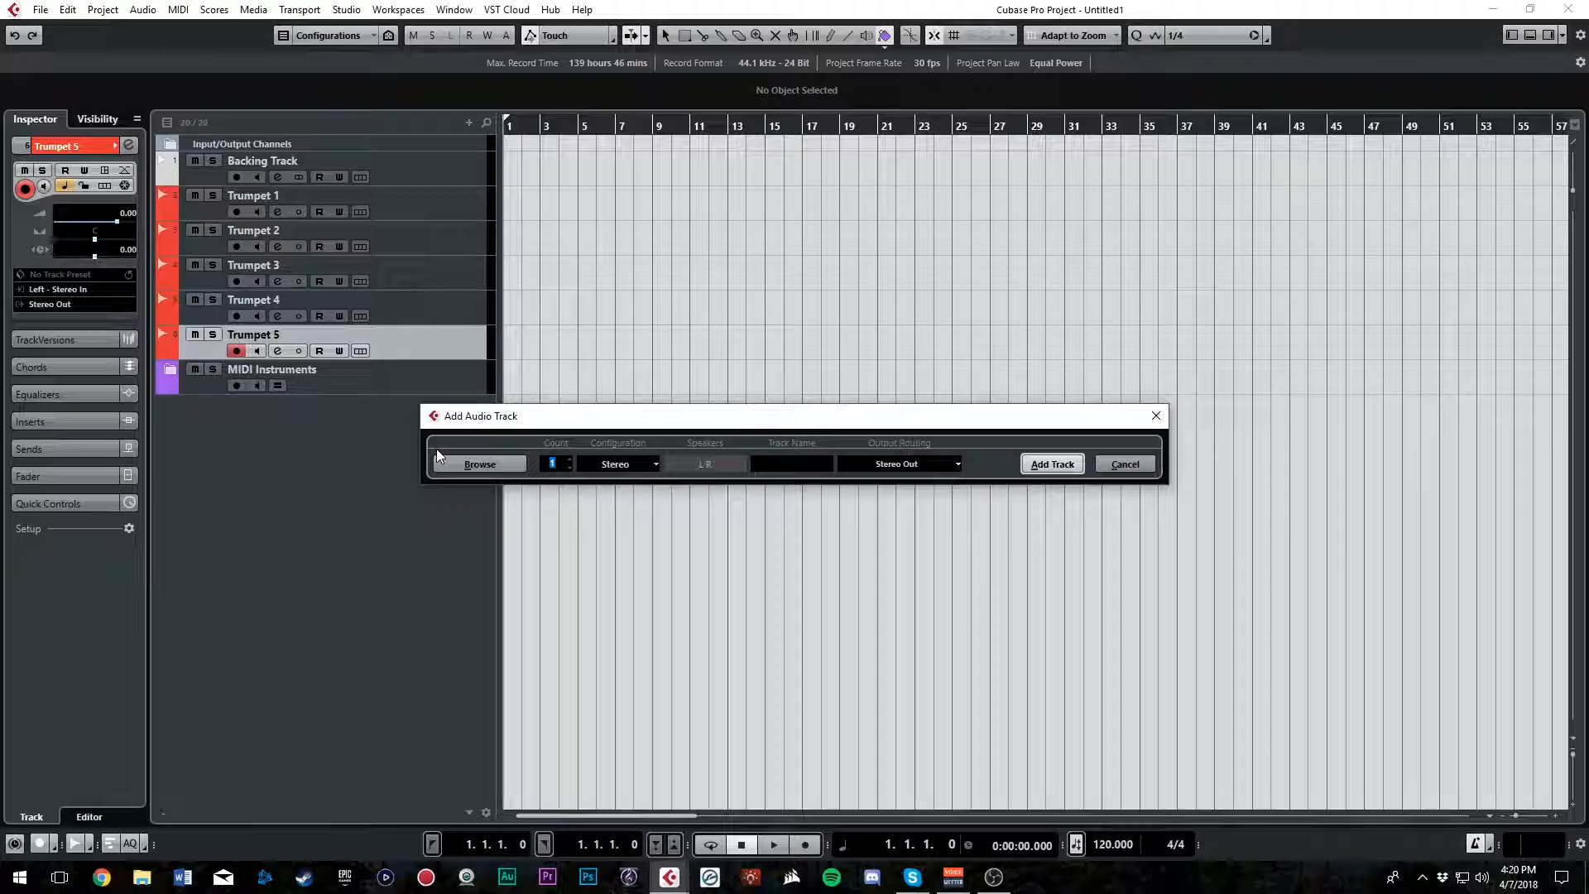
click(790, 465)
text(Vocals)
click(571, 459)
click(600, 465)
click(614, 483)
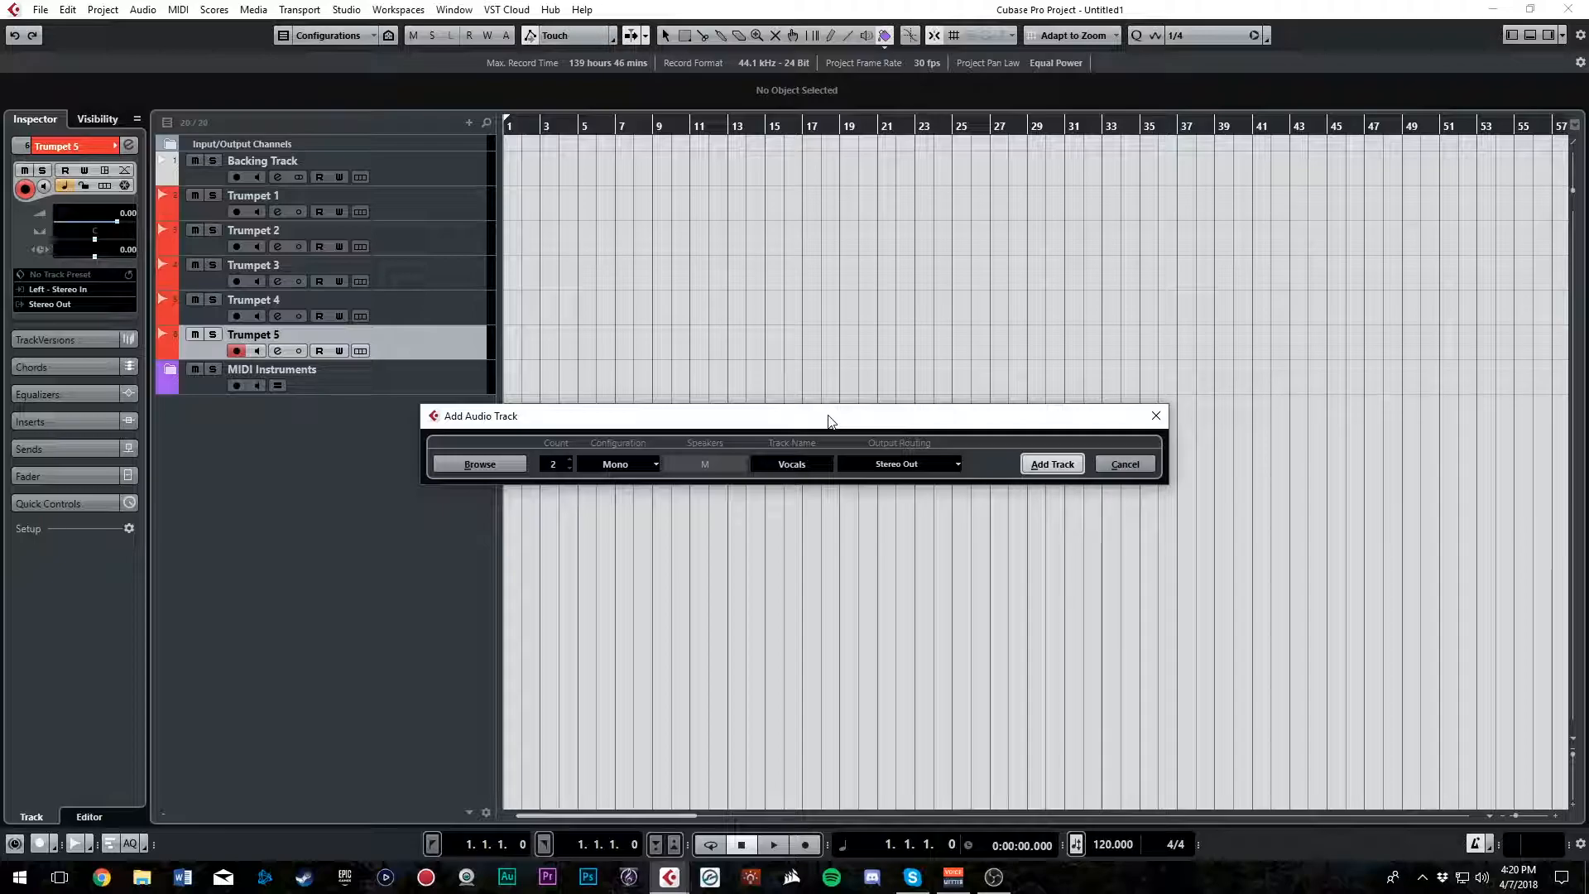
click(1046, 462)
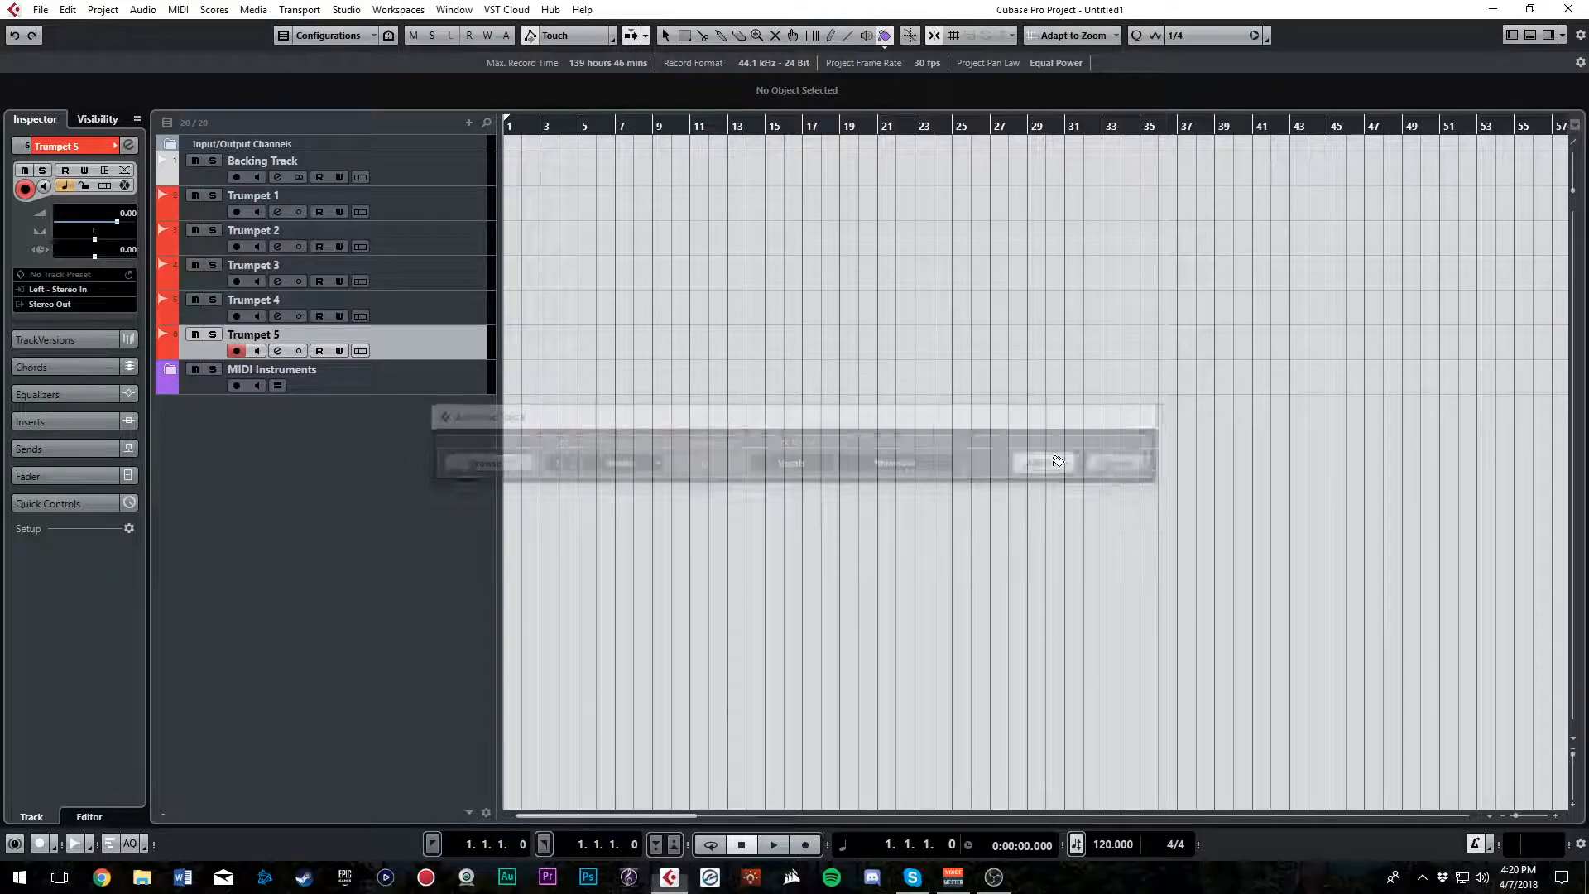
Apply Color 10 to the two Vocals tracks
shift+click(446, 376)
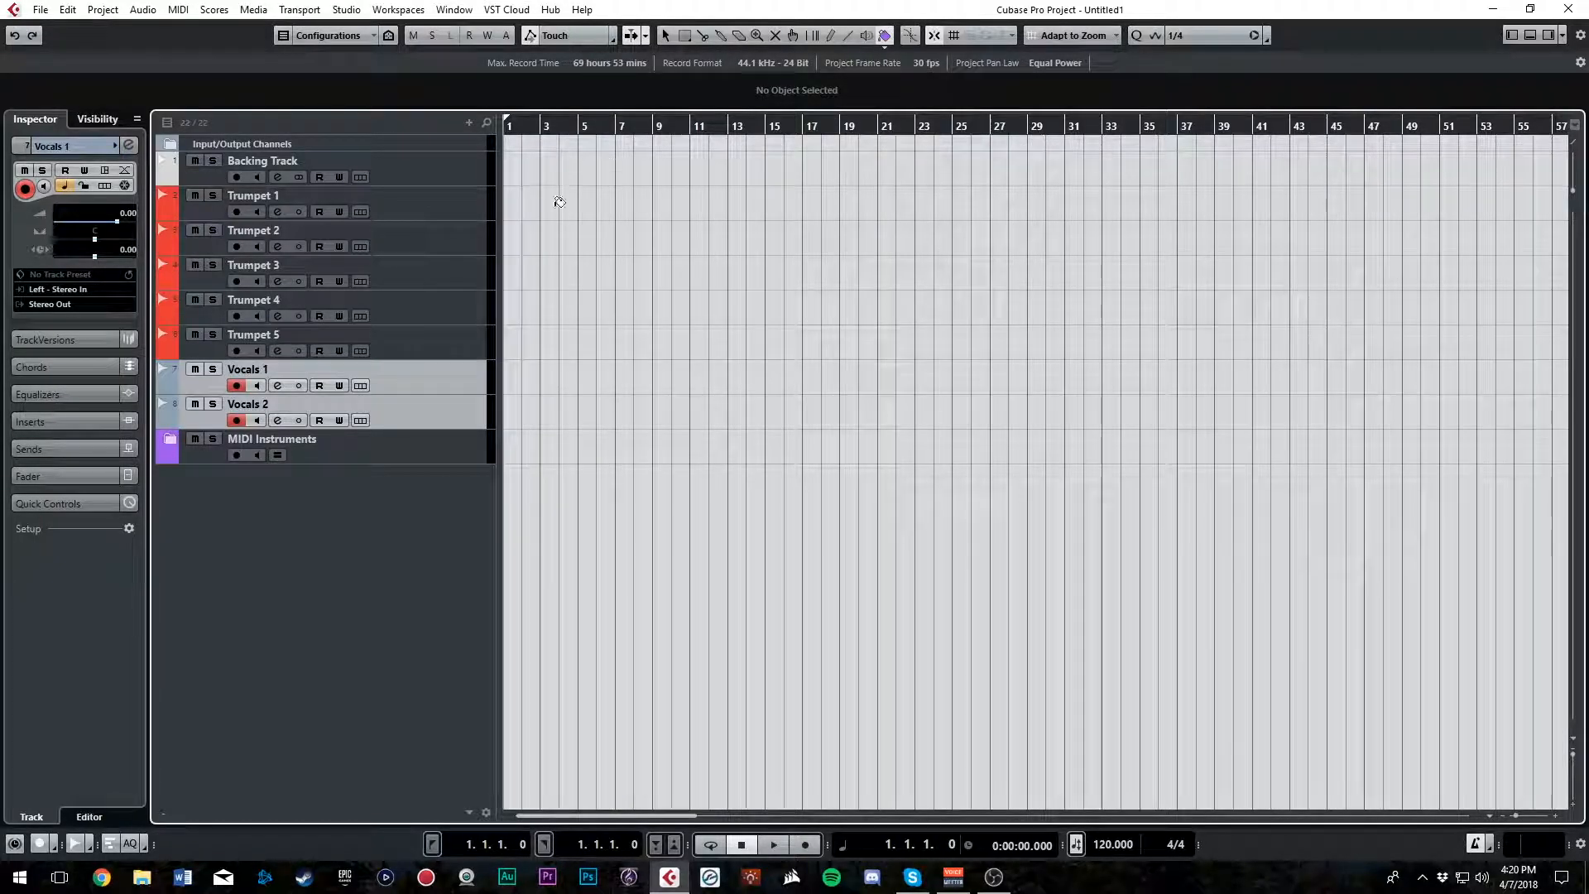
click(885, 45)
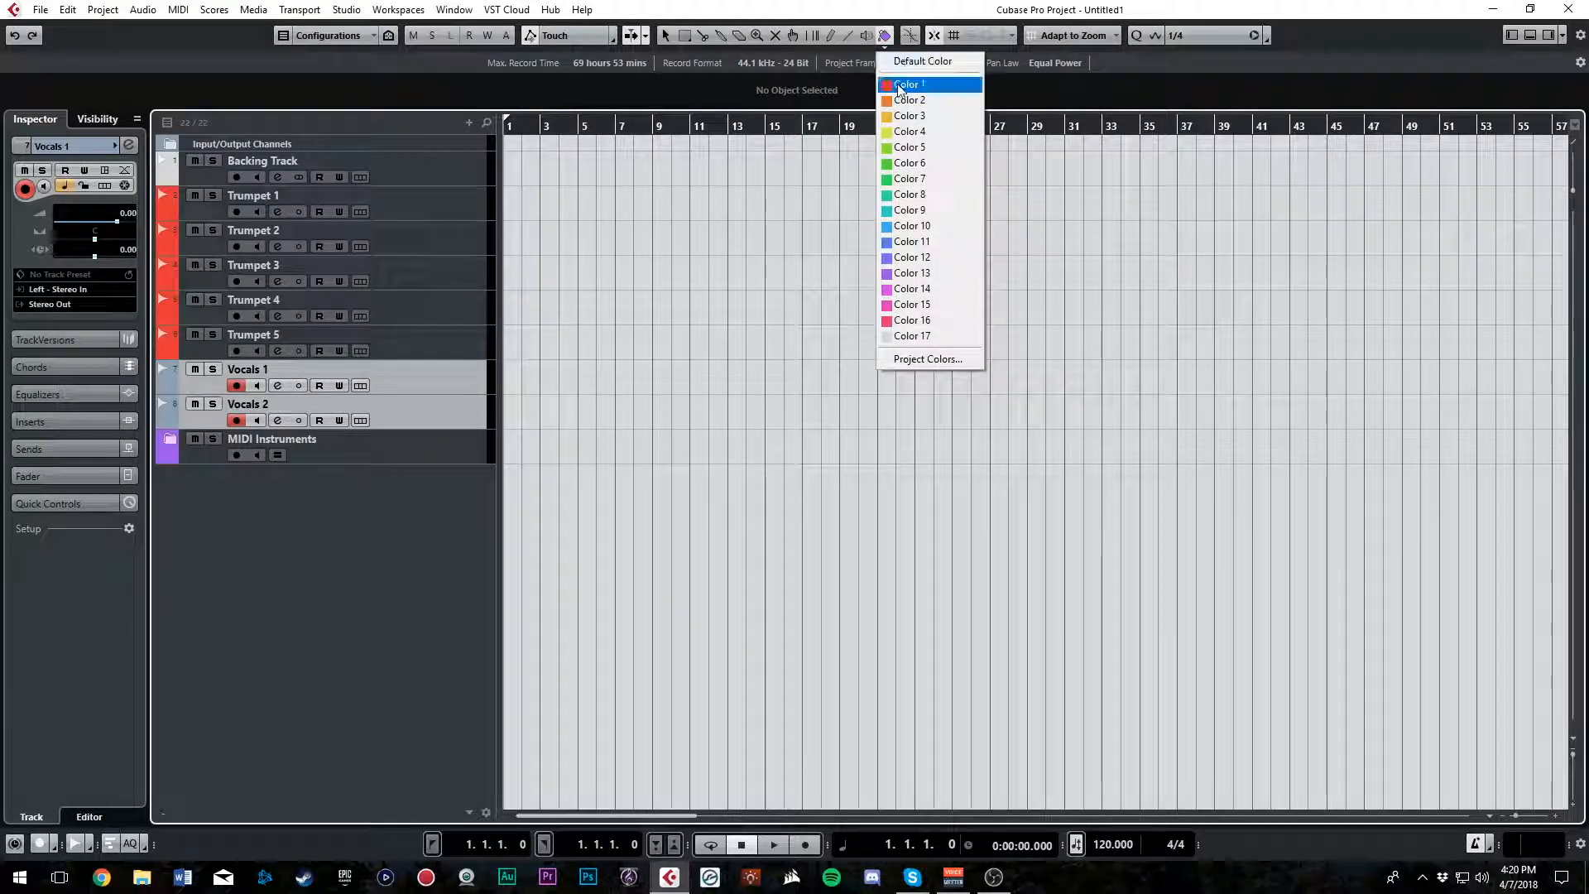
click(931, 233)
click(409, 445)
click(419, 376)
key(Down)
key(Up)
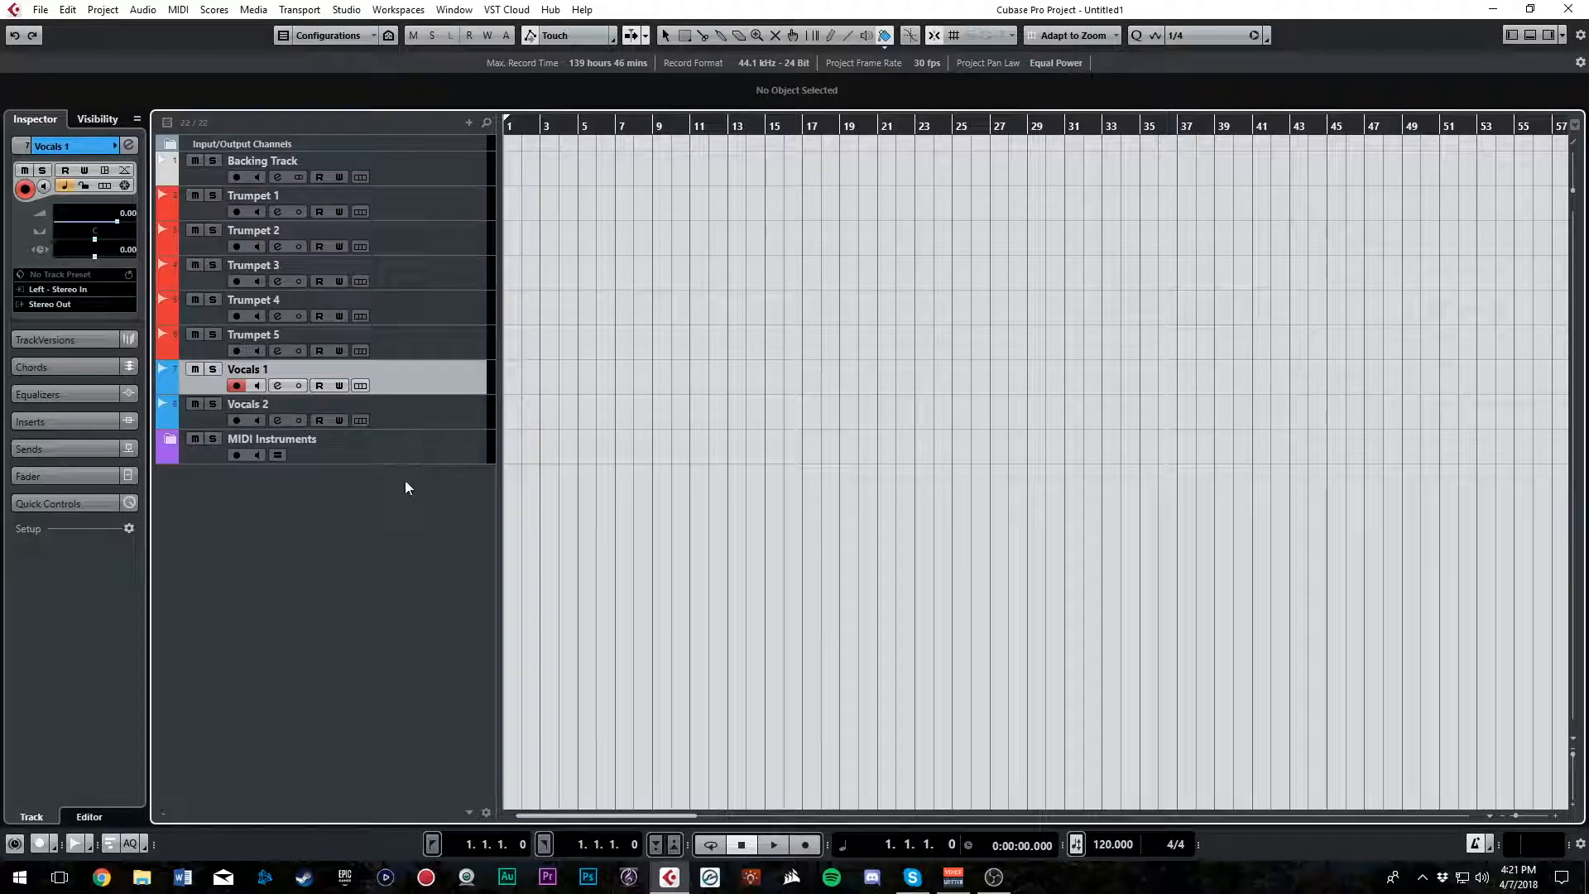
Move the Input/Output Channels folder to the end of the track list, below MIDI Instruments
click(433, 165)
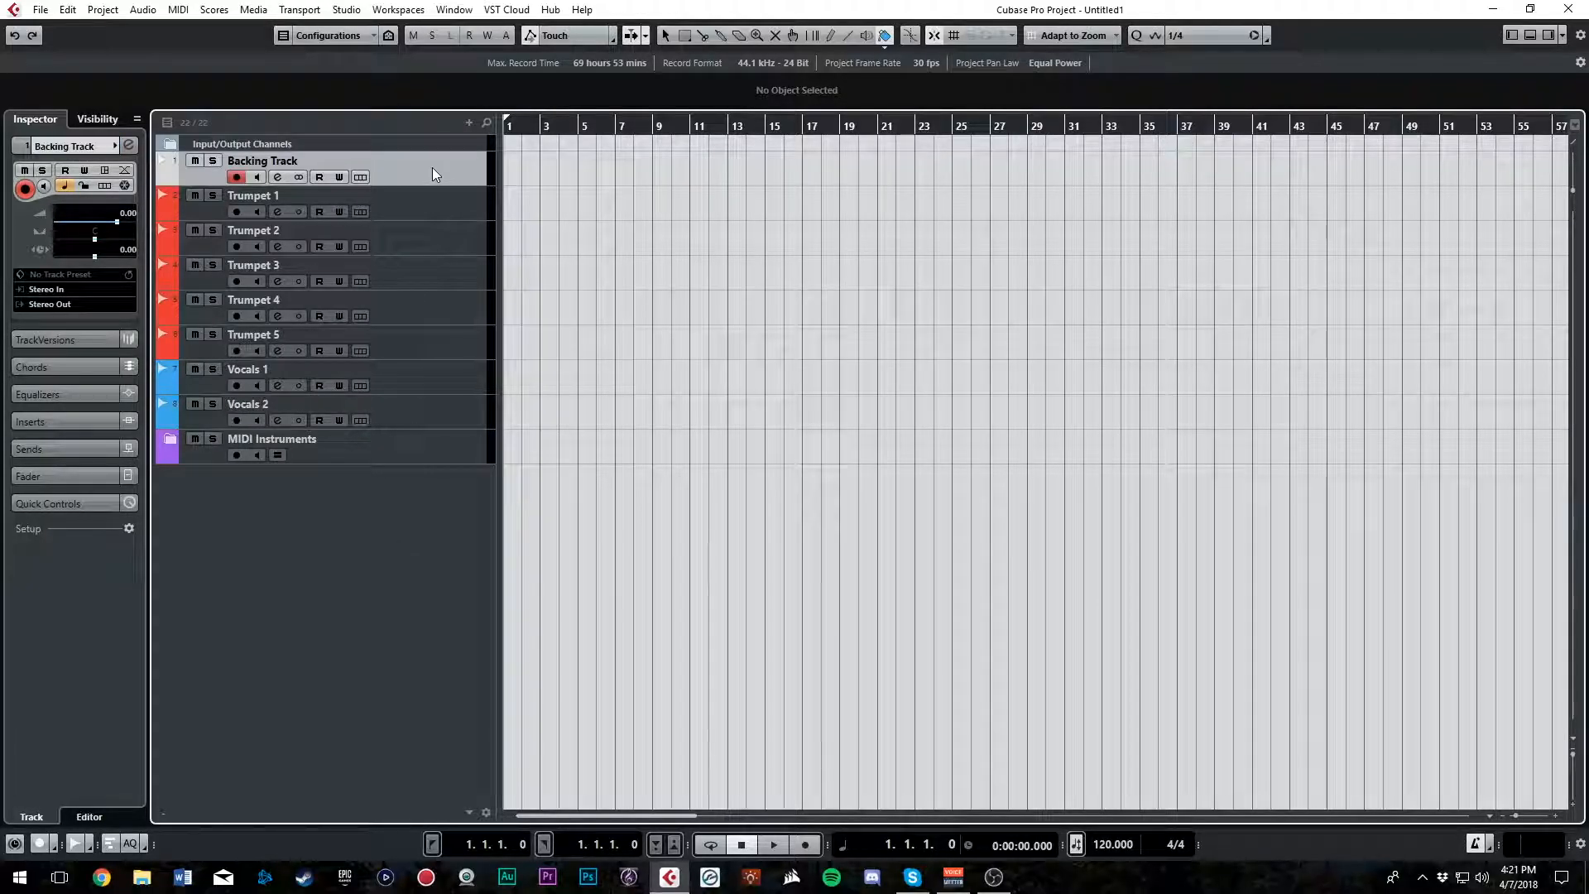
drag(441, 144, 400, 503)
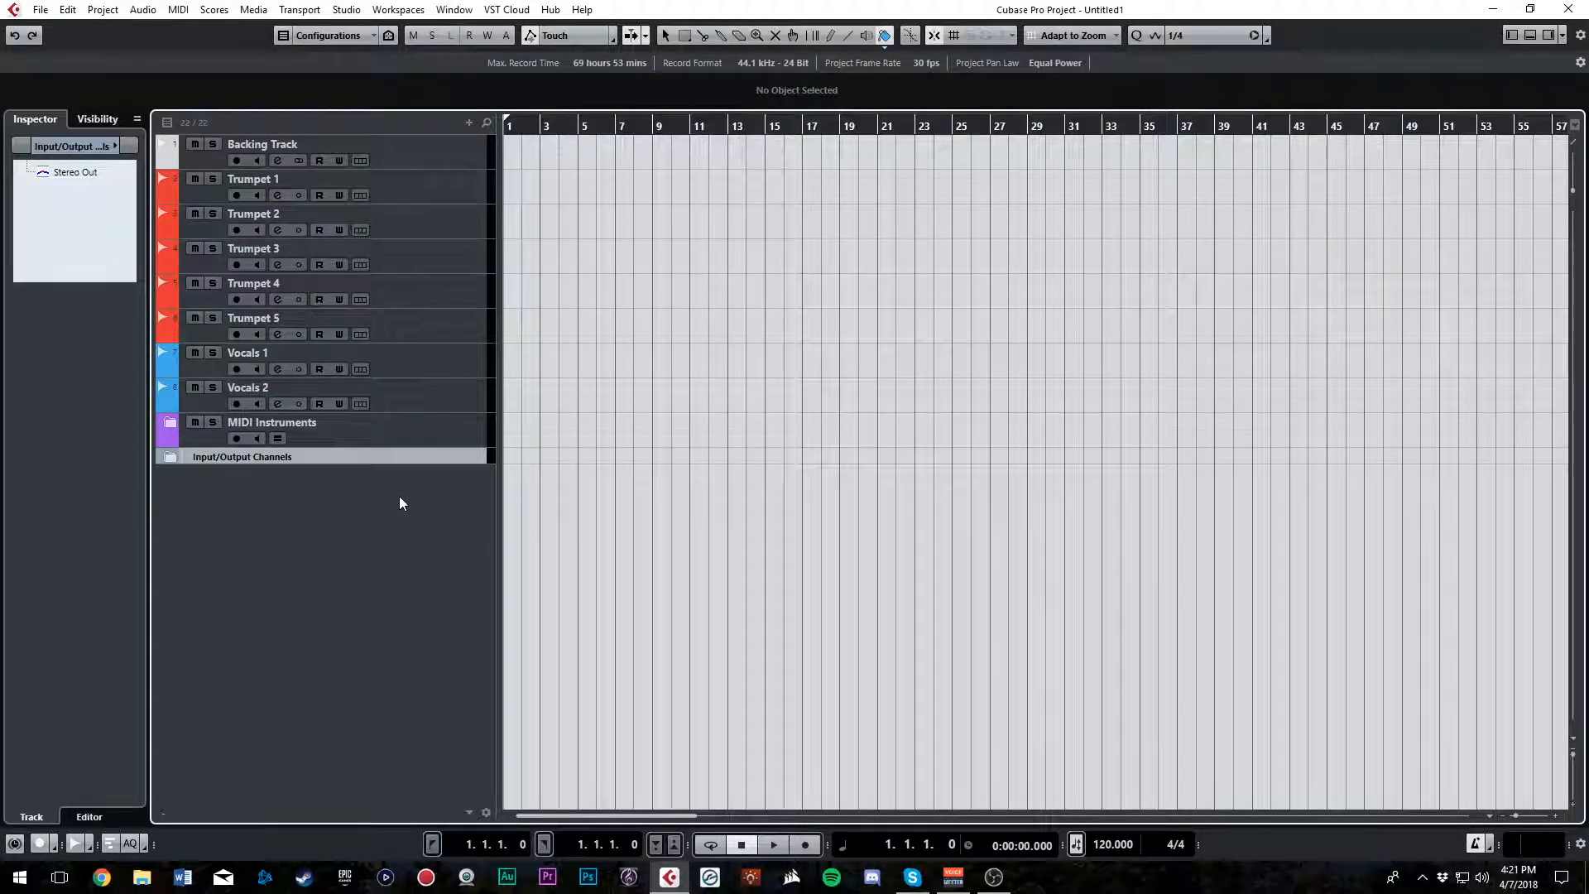
Try out a tempo track above the Backing Track, and remove it
right_click(350, 561)
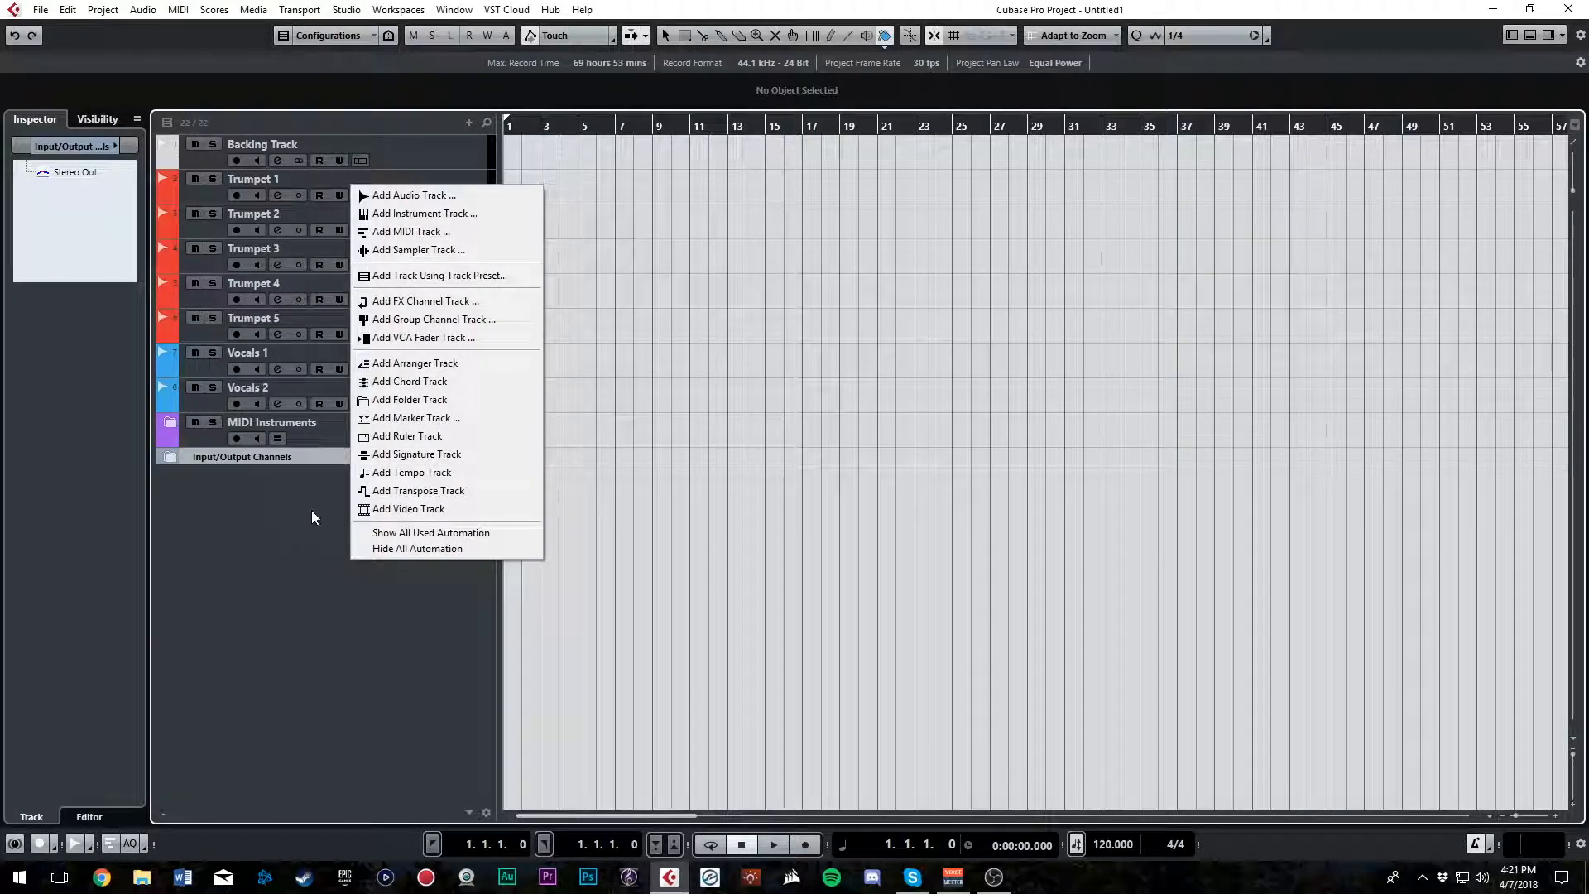
click(394, 423)
right_click(415, 512)
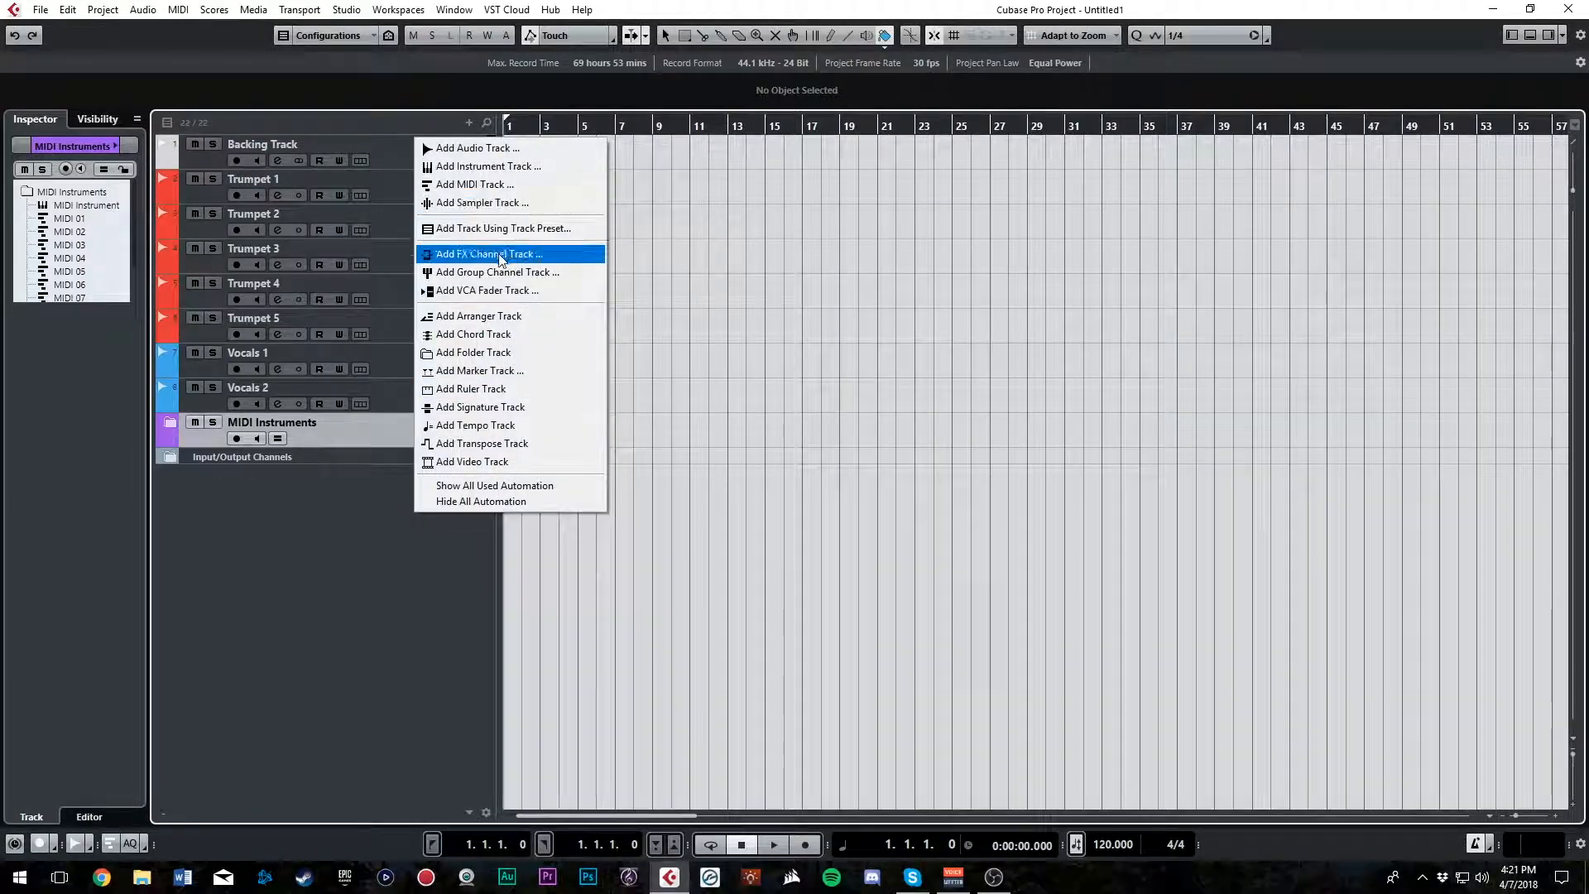
click(497, 429)
drag(296, 469, 343, 146)
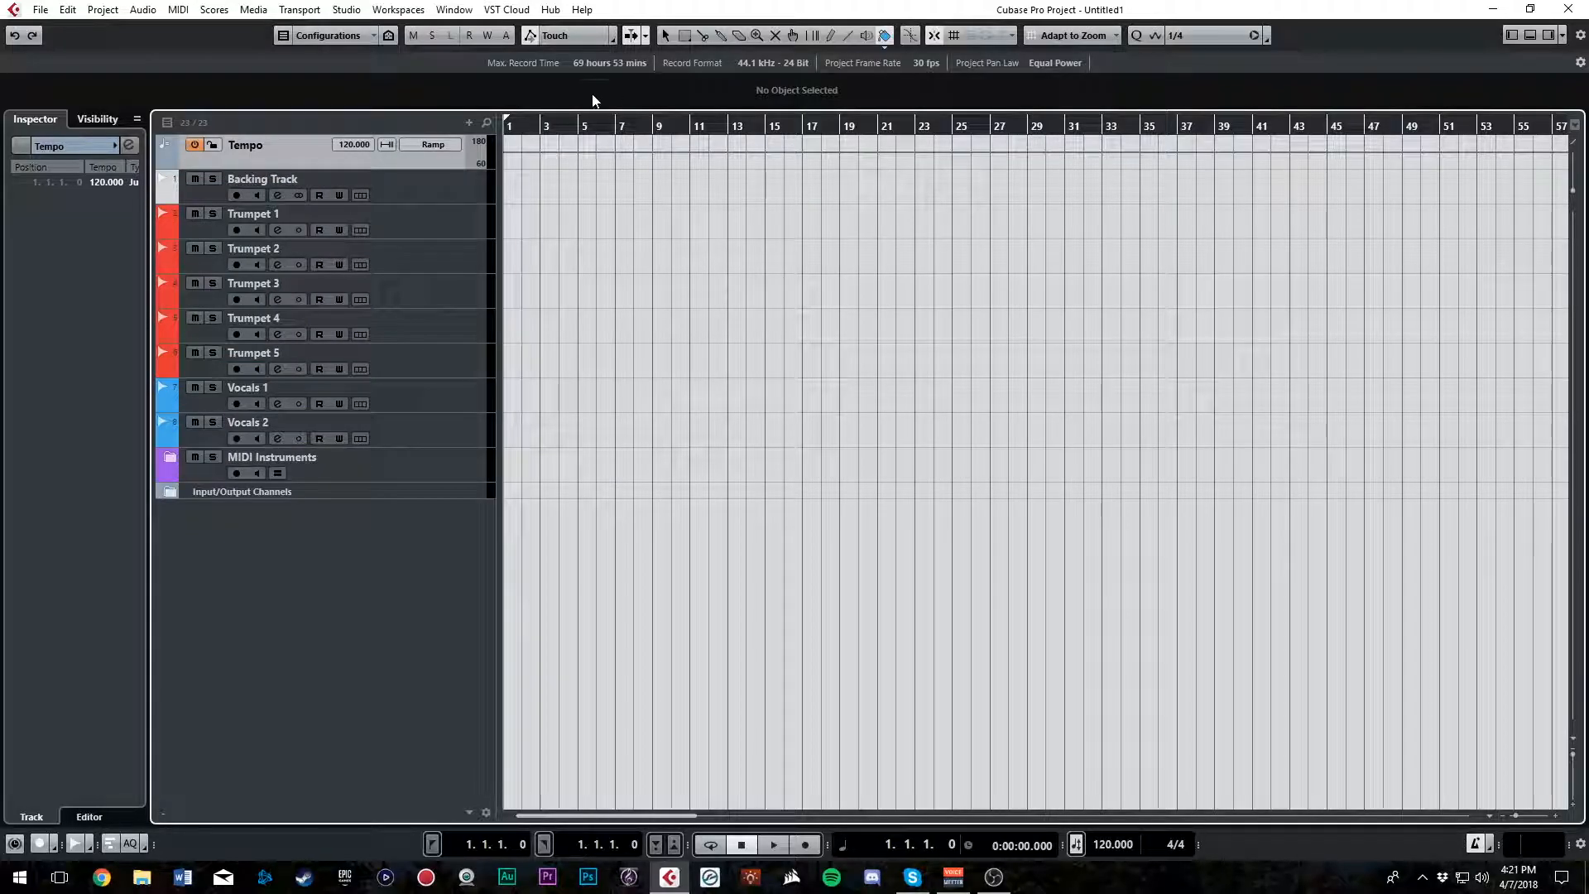
right_click(355, 159)
click(390, 213)
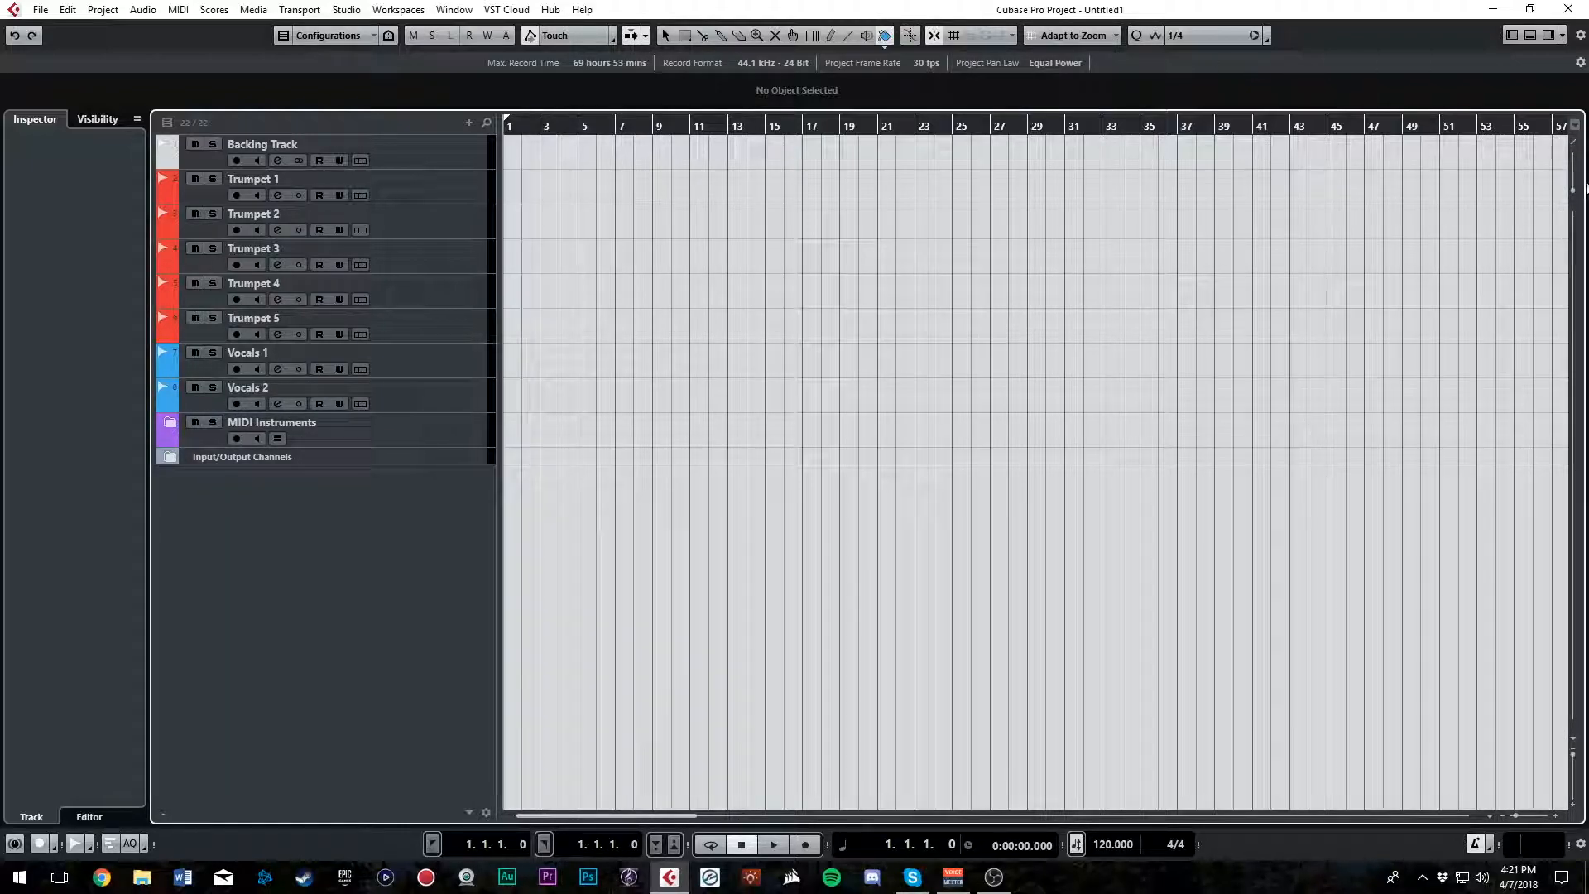
Expand the MIDI Instruments folder to look through its tracks, and collapse it
click(171, 425)
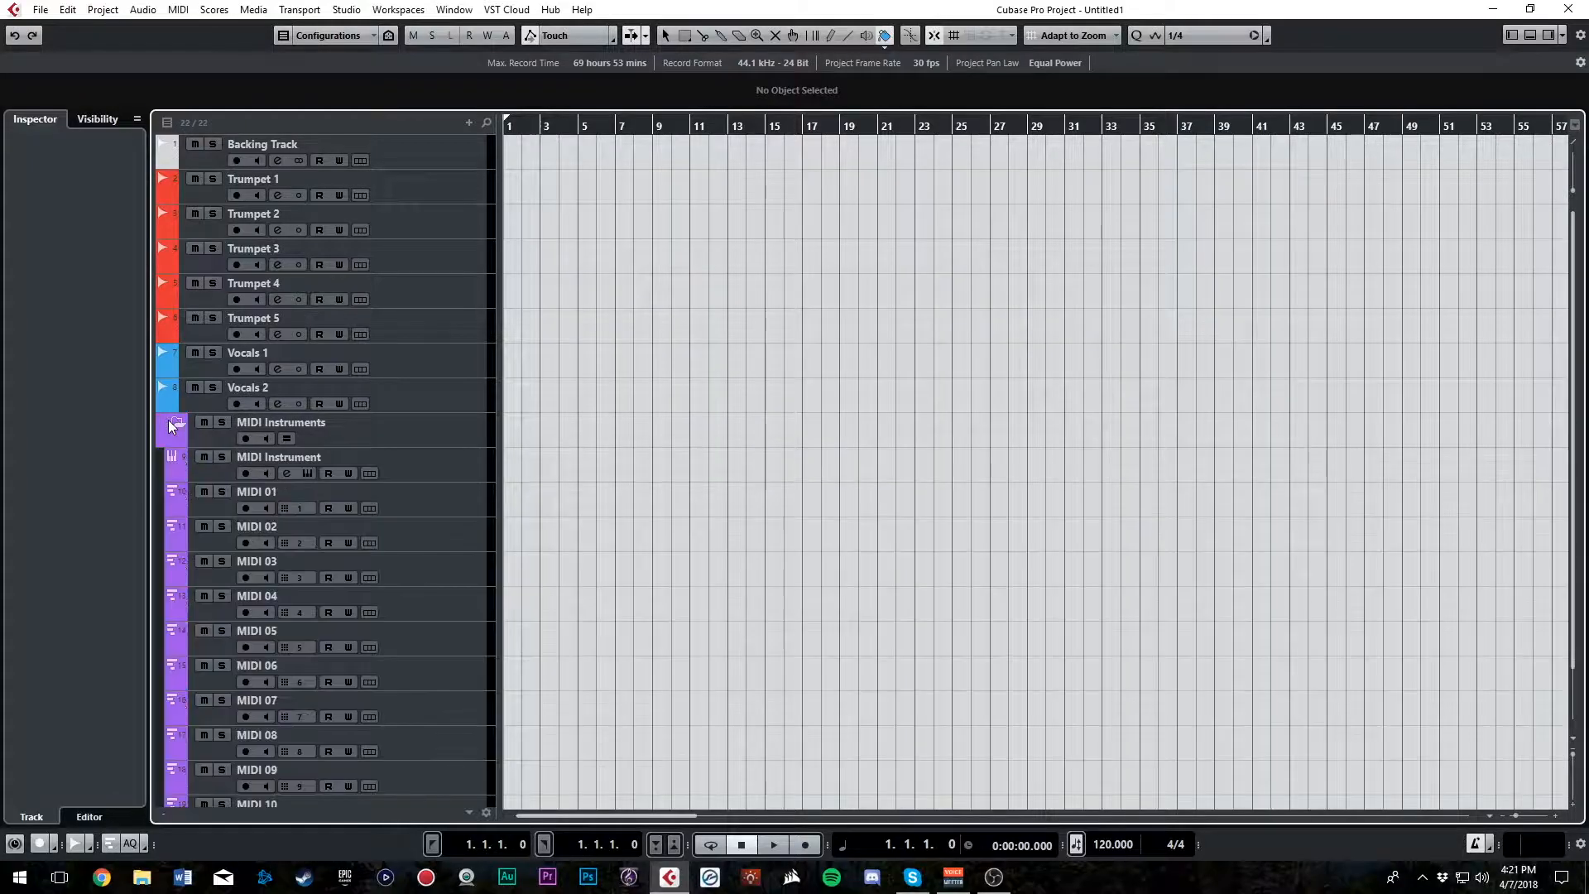
drag(1573, 305, 1586, 213)
click(170, 432)
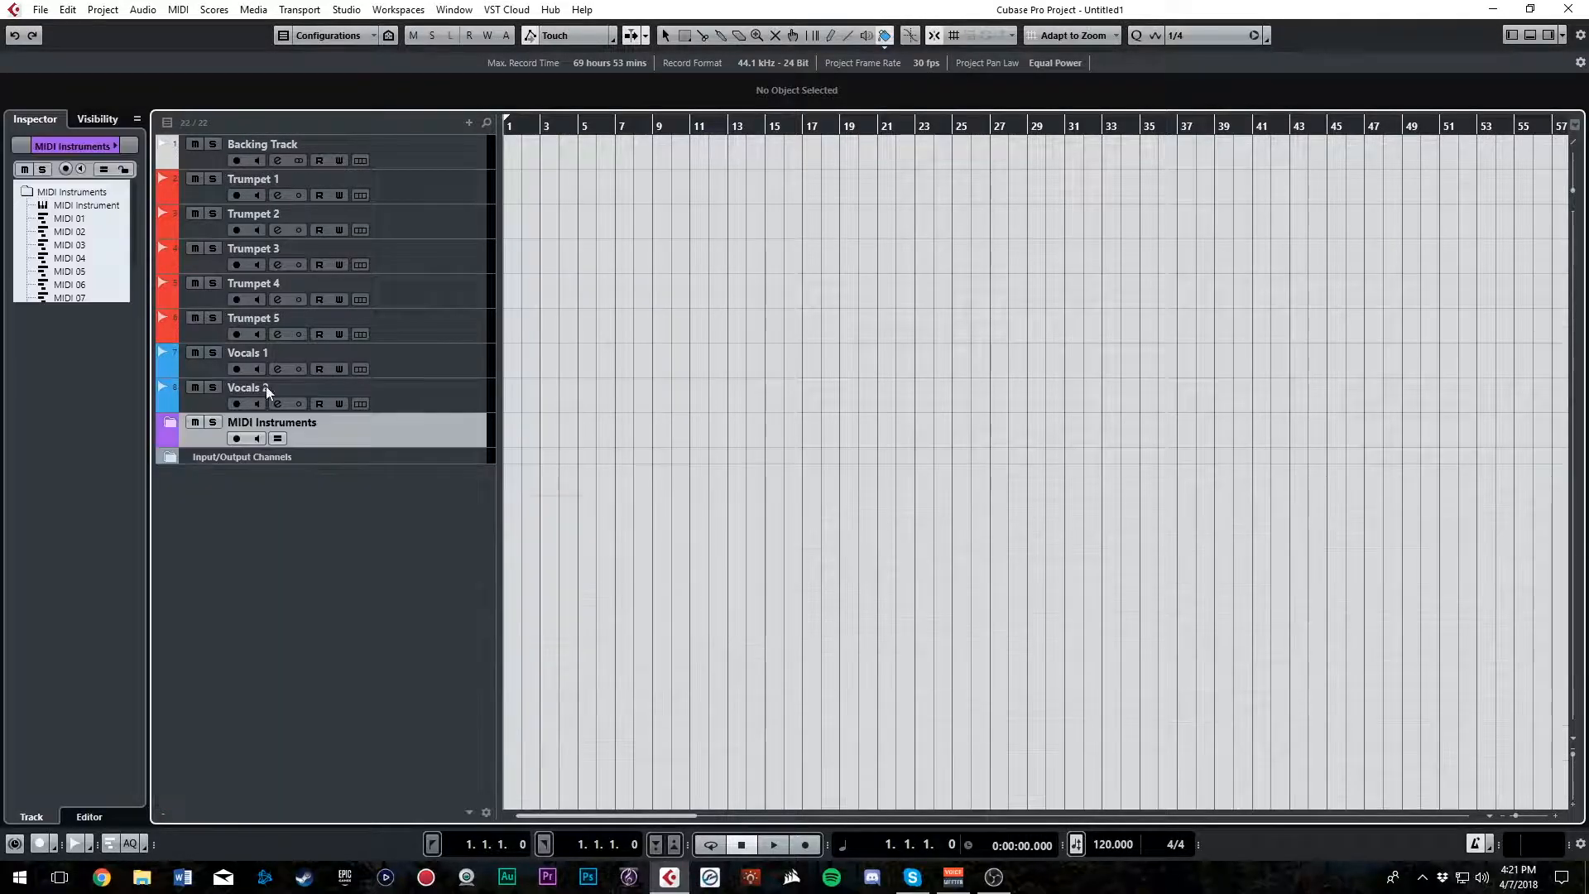
Divide the track list into two sections and add a tempo track to the upper one
click(1575, 126)
right_click(410, 168)
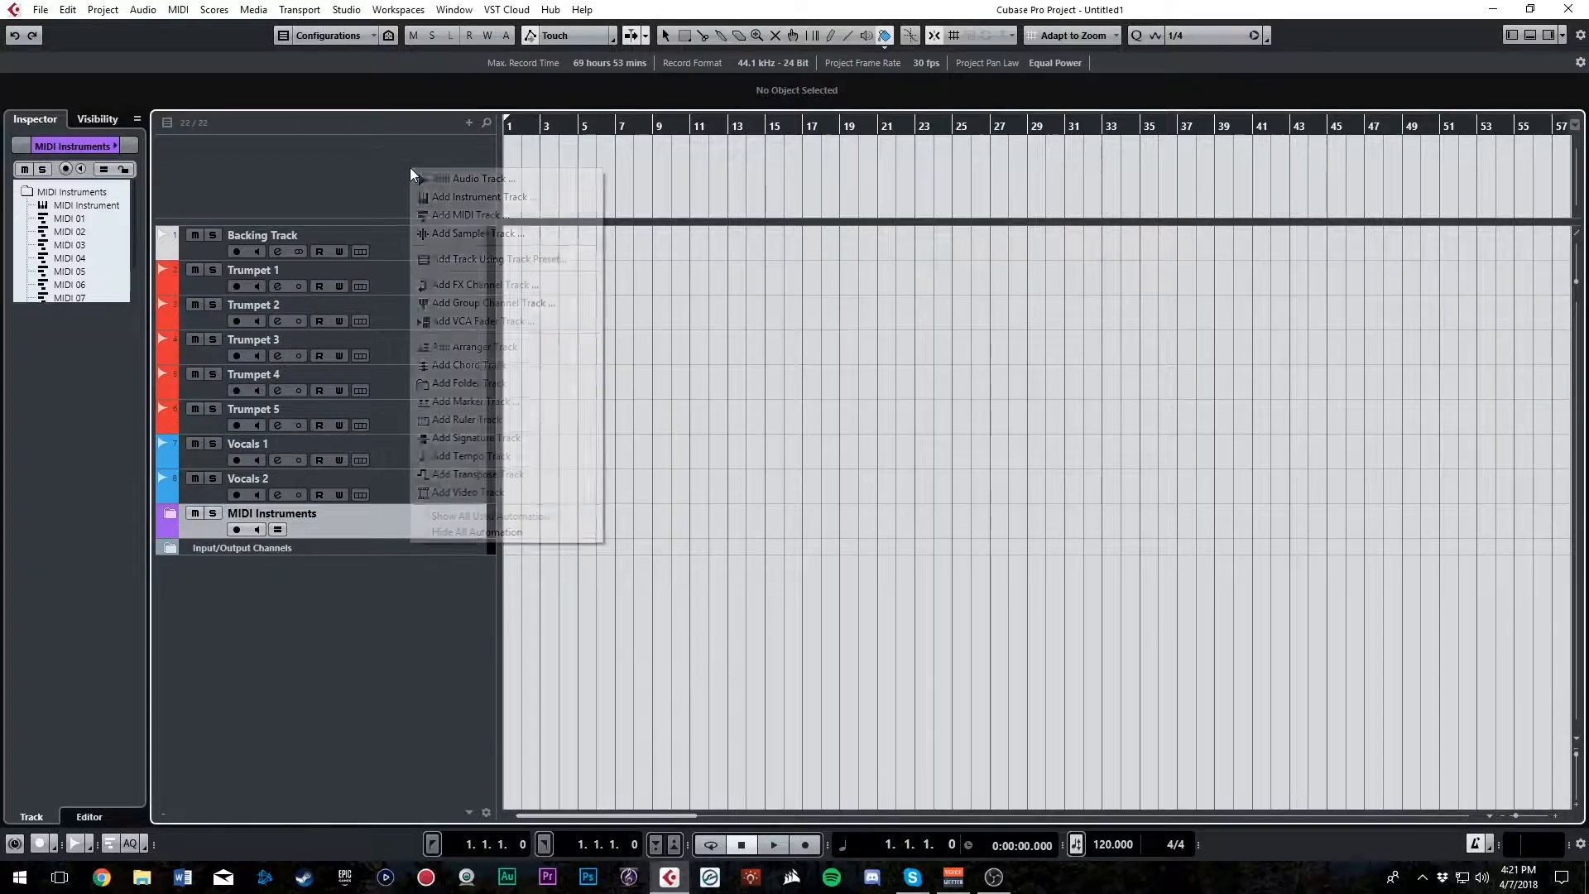
click(334, 161)
right_click(295, 151)
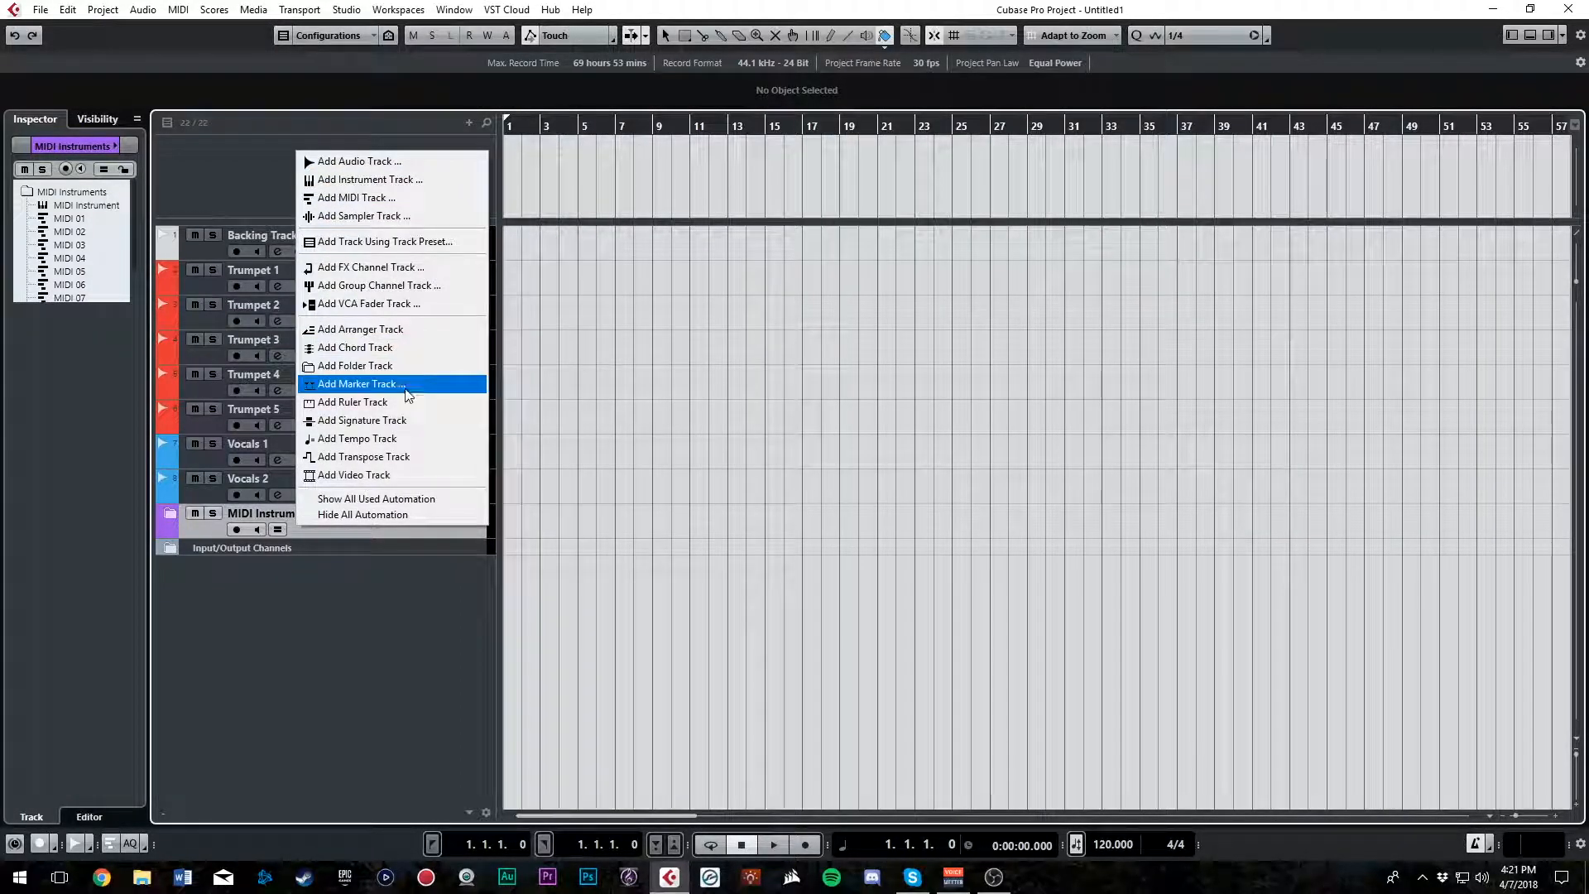
click(421, 437)
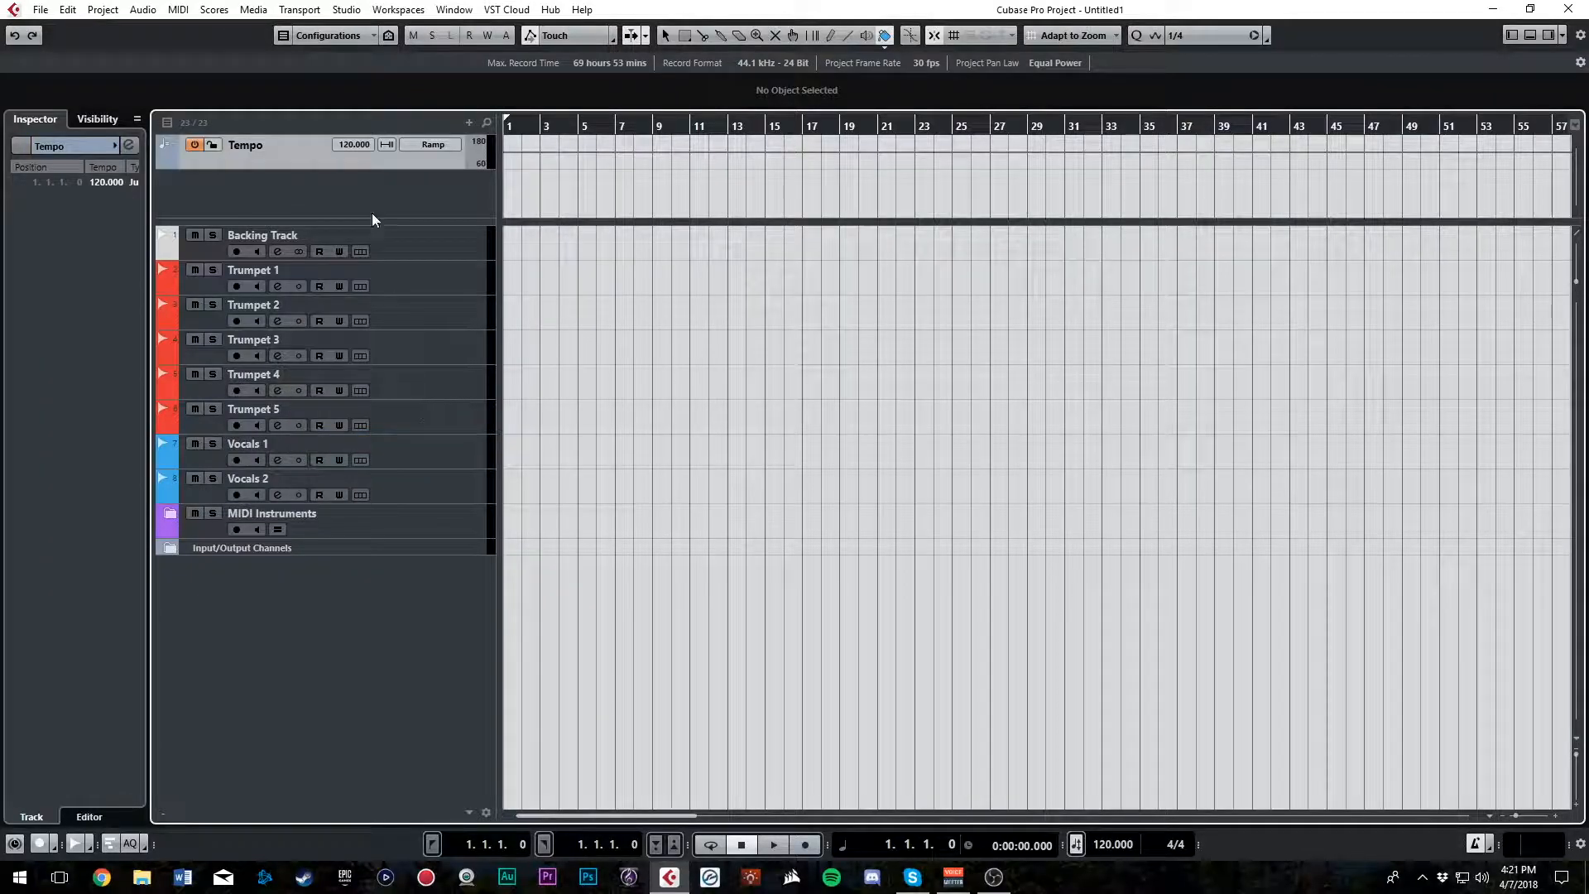
Add a marker track named Markers and a signature track to the upper section of the track list
right_click(286, 191)
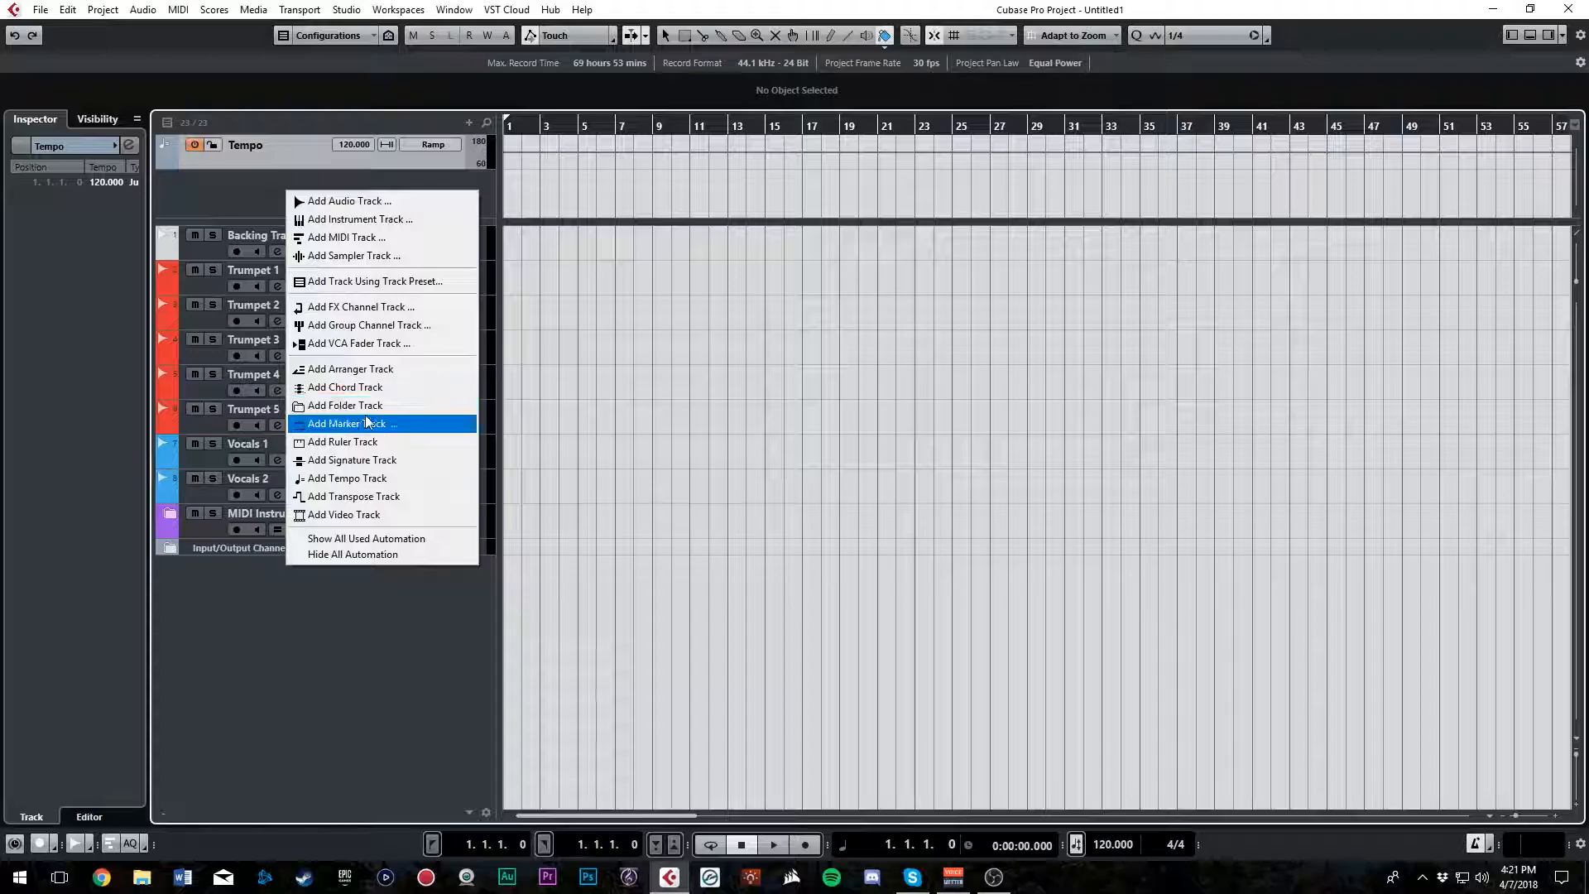
click(348, 423)
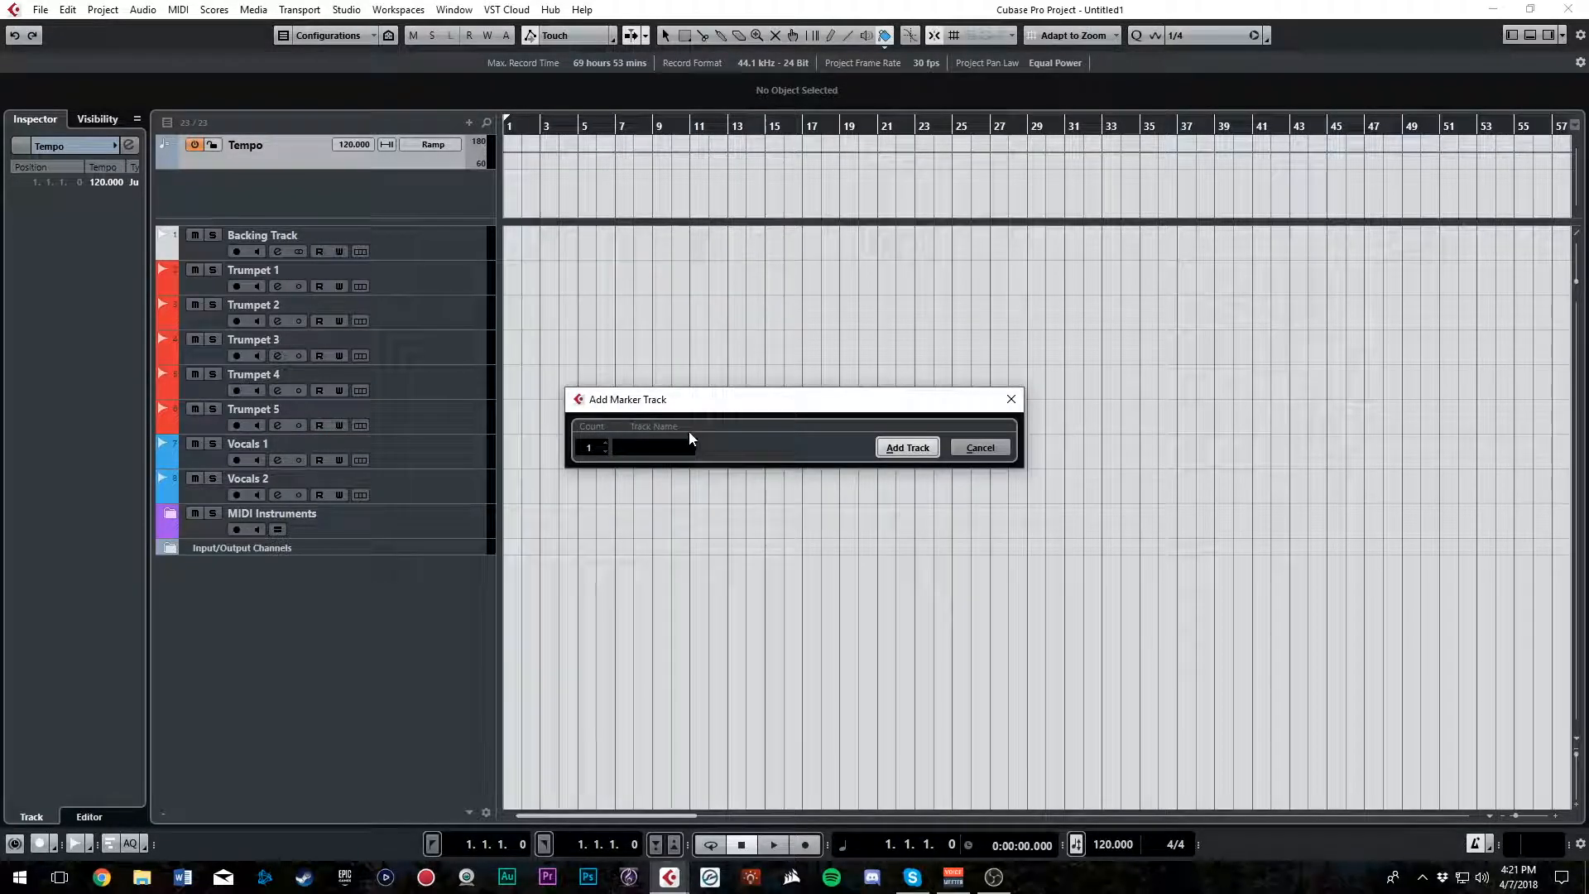
text(Markers)
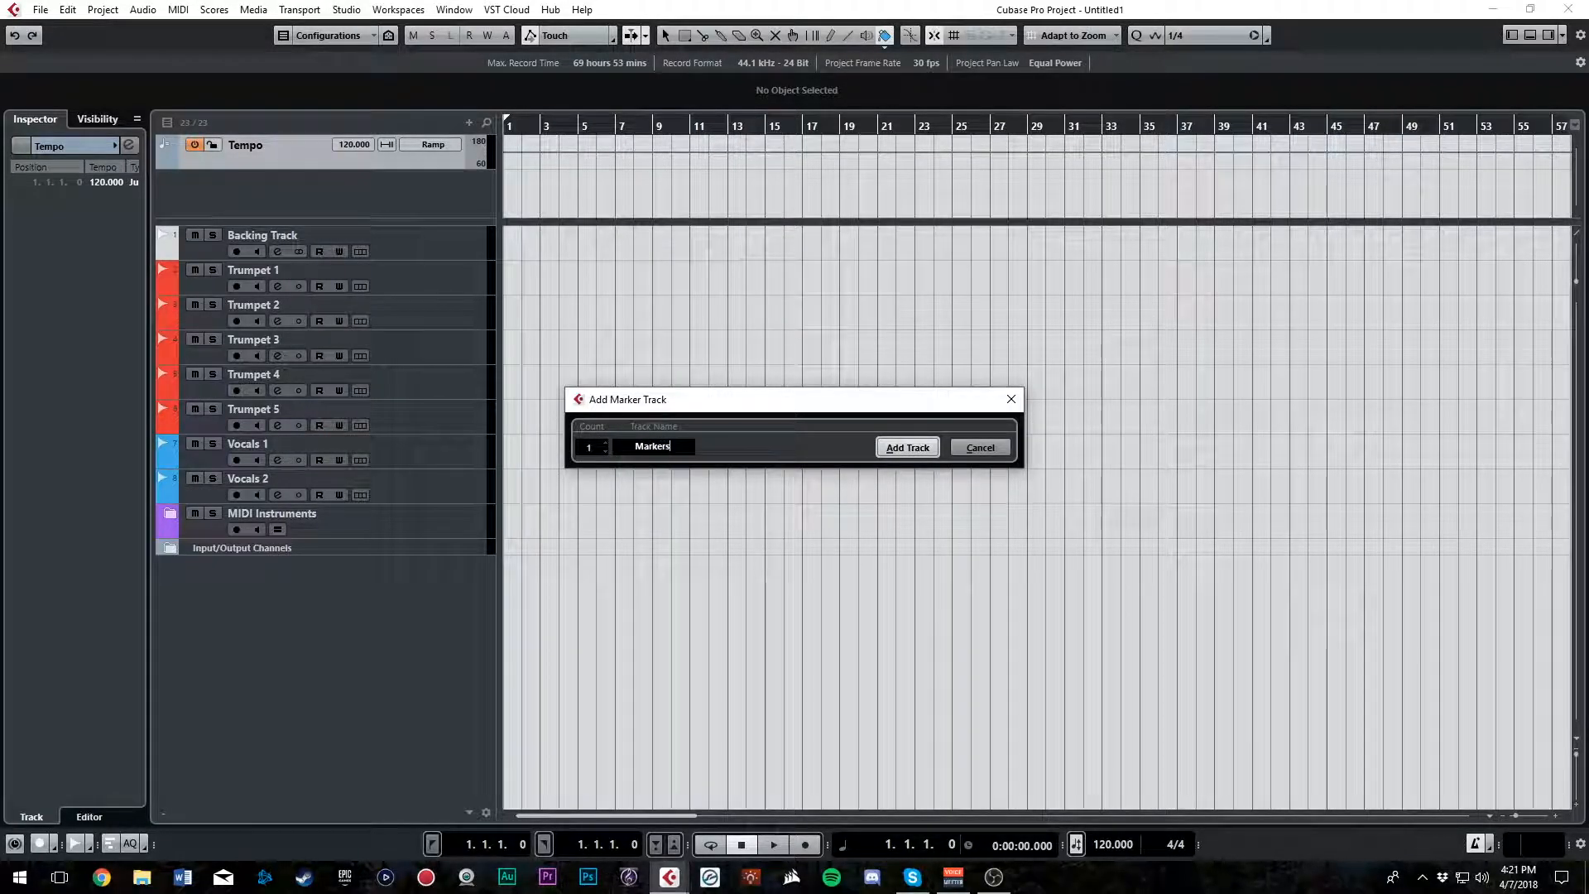
key(Return)
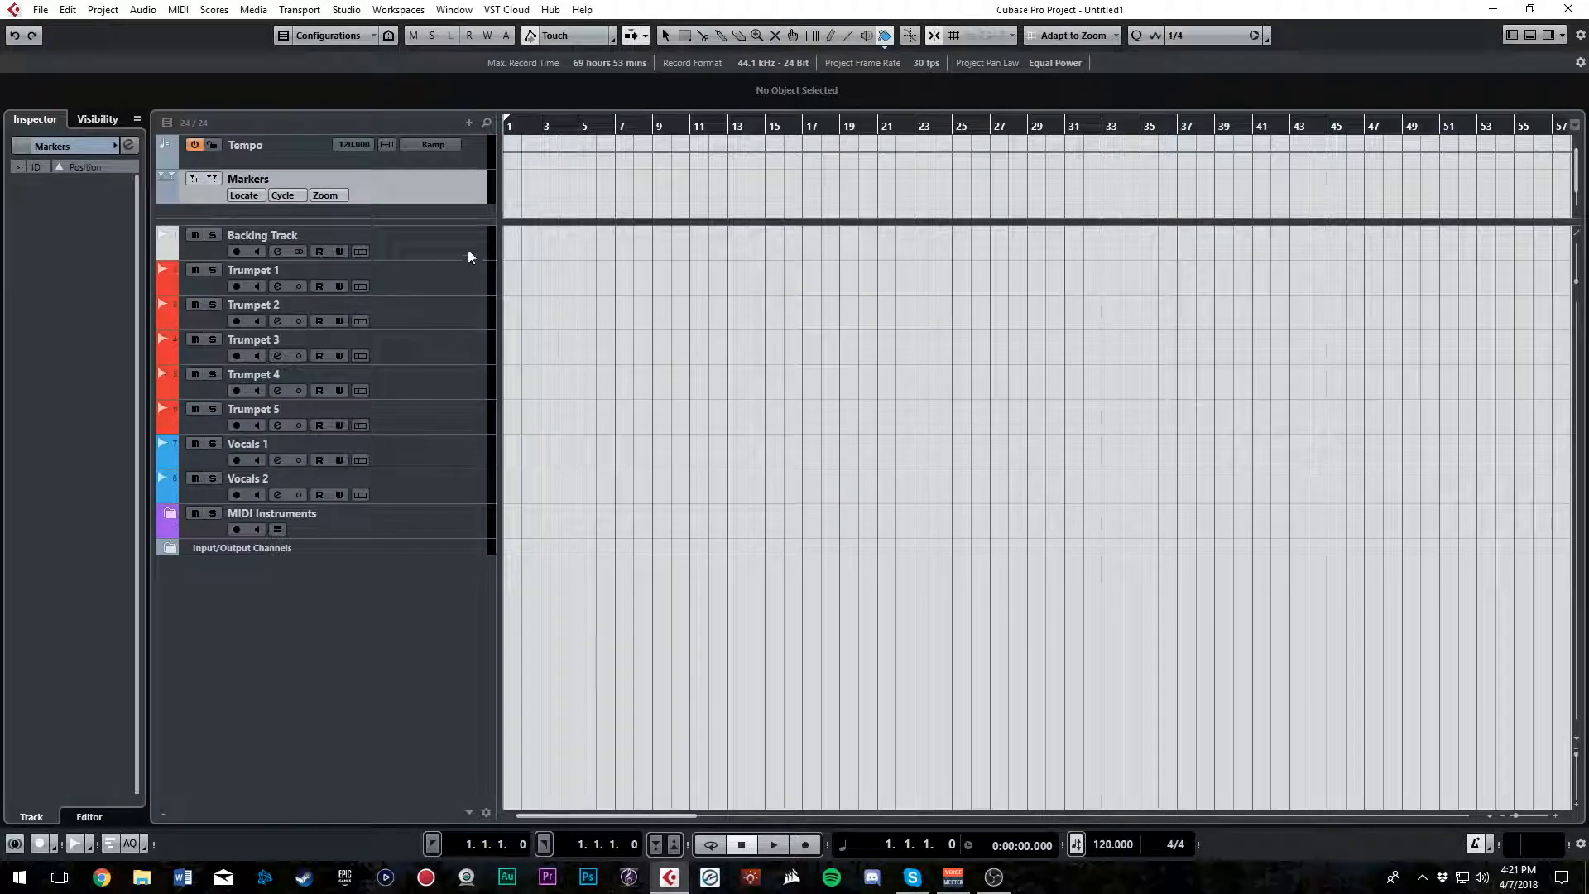
right_click(451, 213)
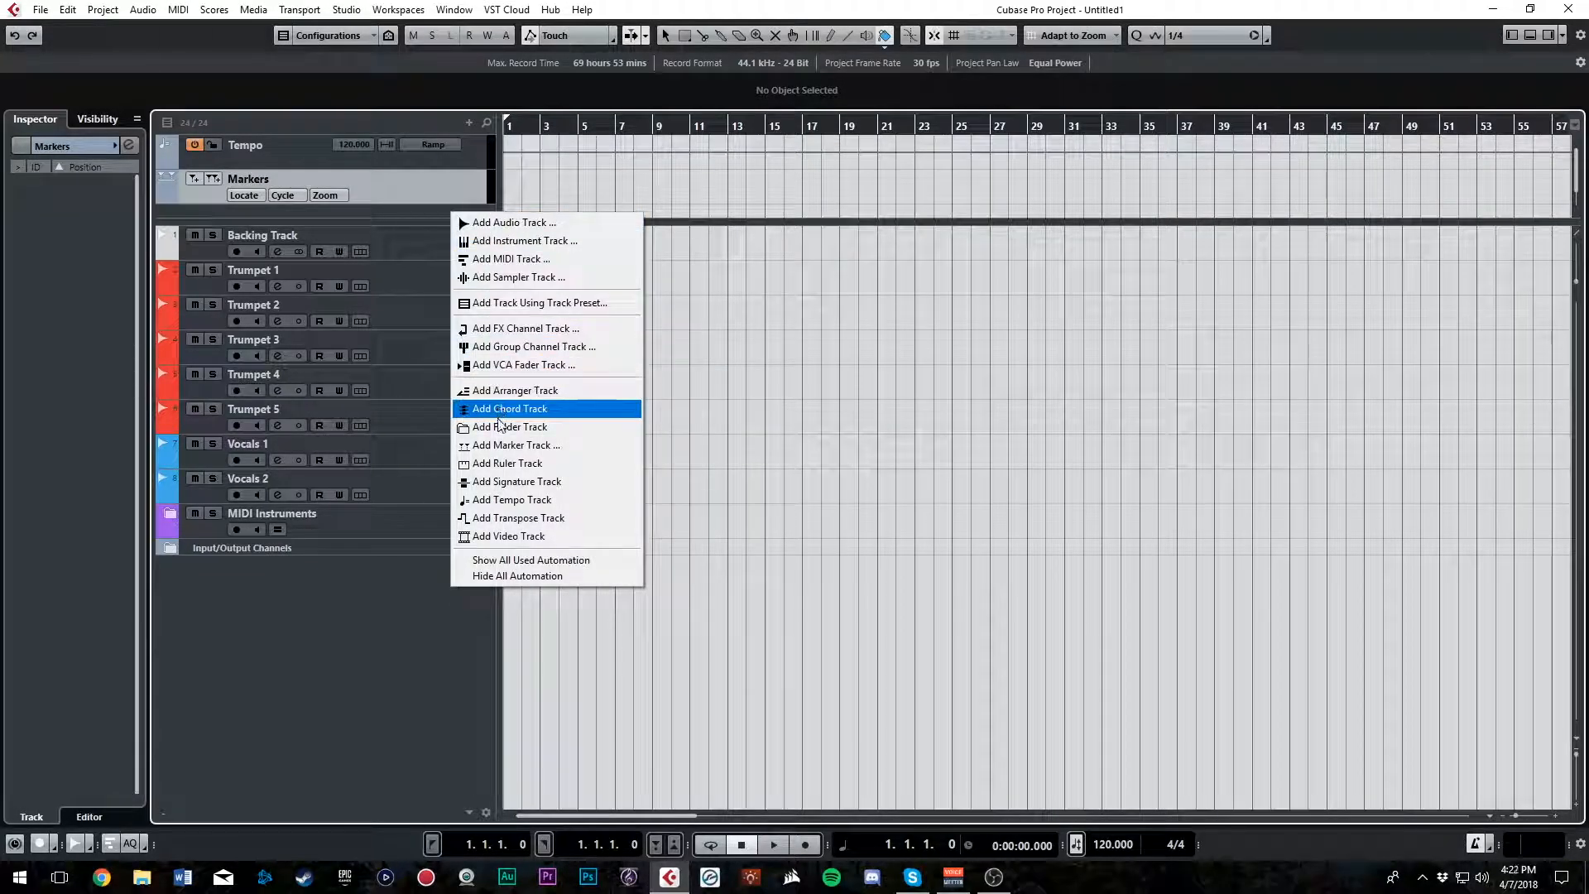
click(510, 483)
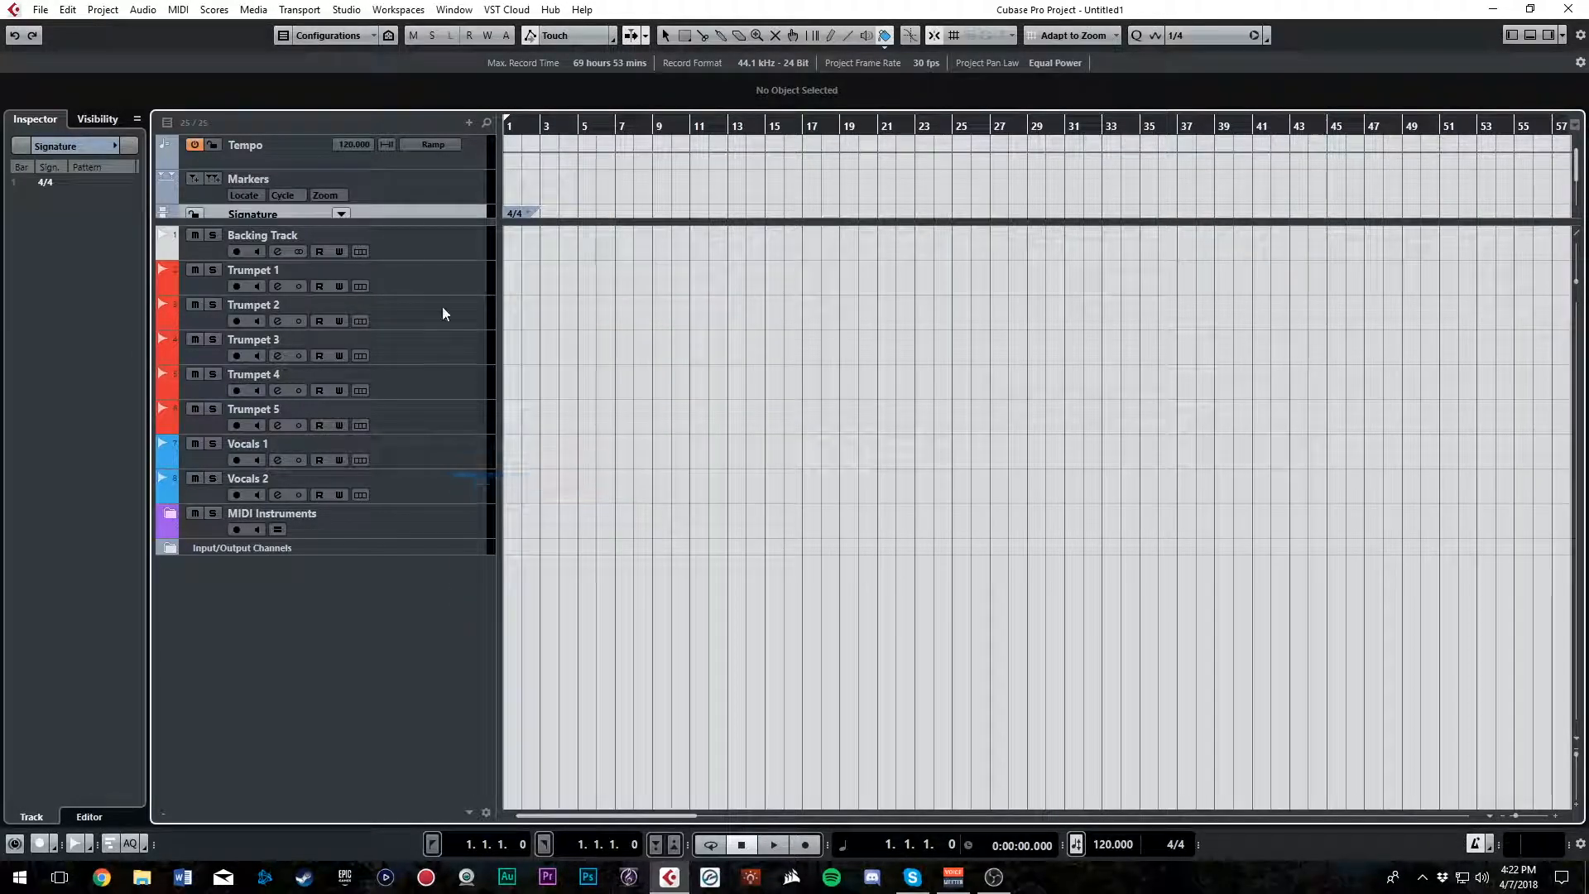
Reorder the upper section so that Markers comes first, Signature second and Tempo last
click(414, 187)
drag(422, 187, 424, 144)
click(420, 210)
drag(424, 207, 422, 174)
click(421, 159)
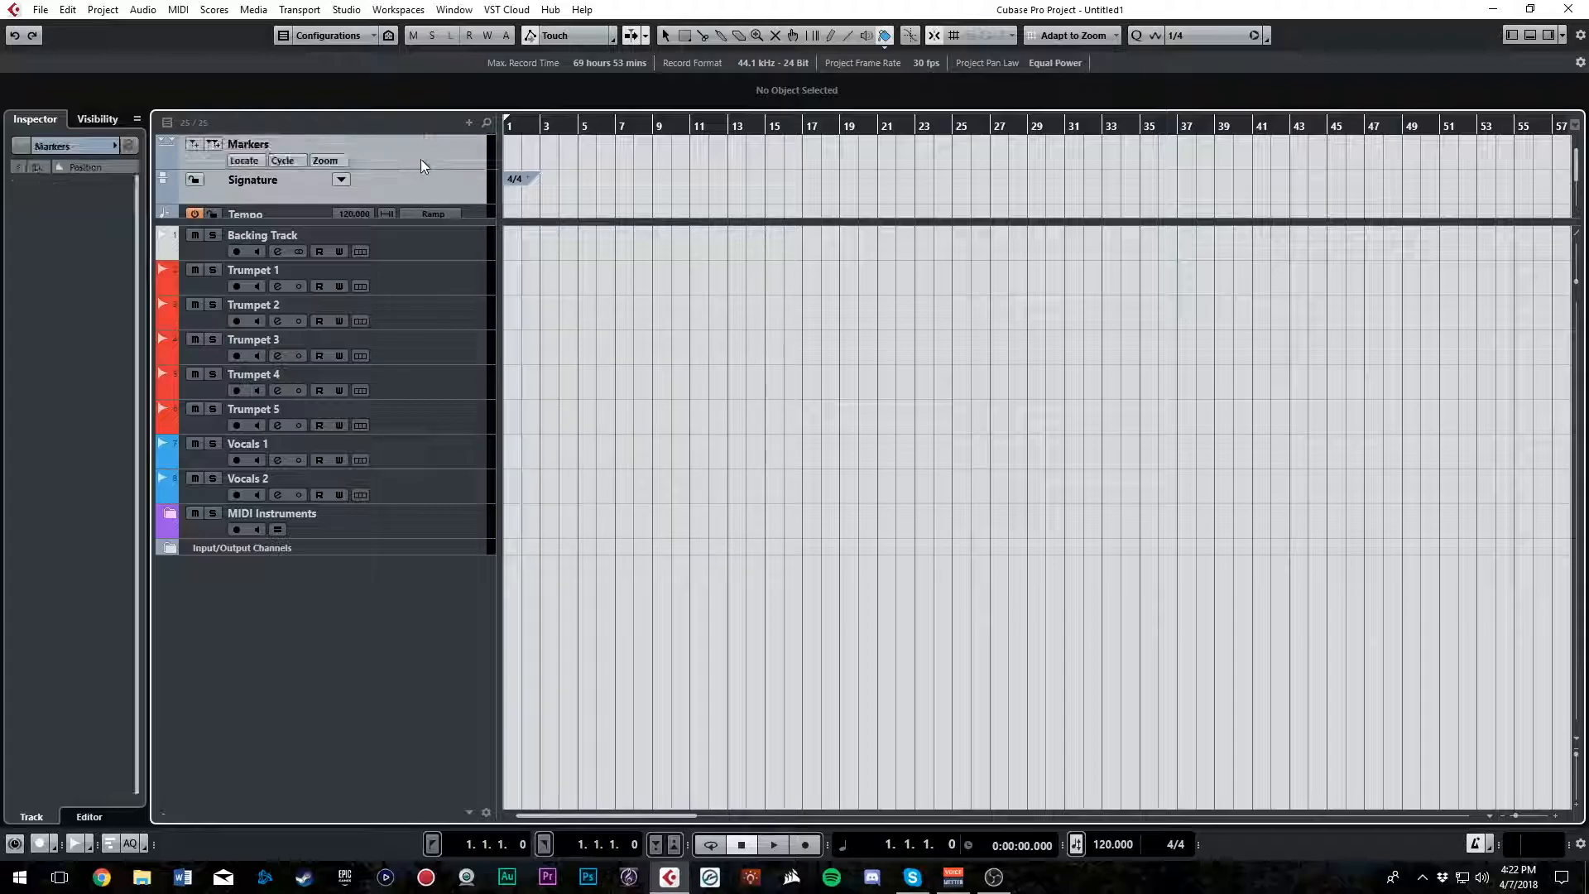
Shrink the Markers and Signature tracks to minimum height, make the Tempo track taller, and enlarge the upper section to fit
drag(429, 202, 429, 170)
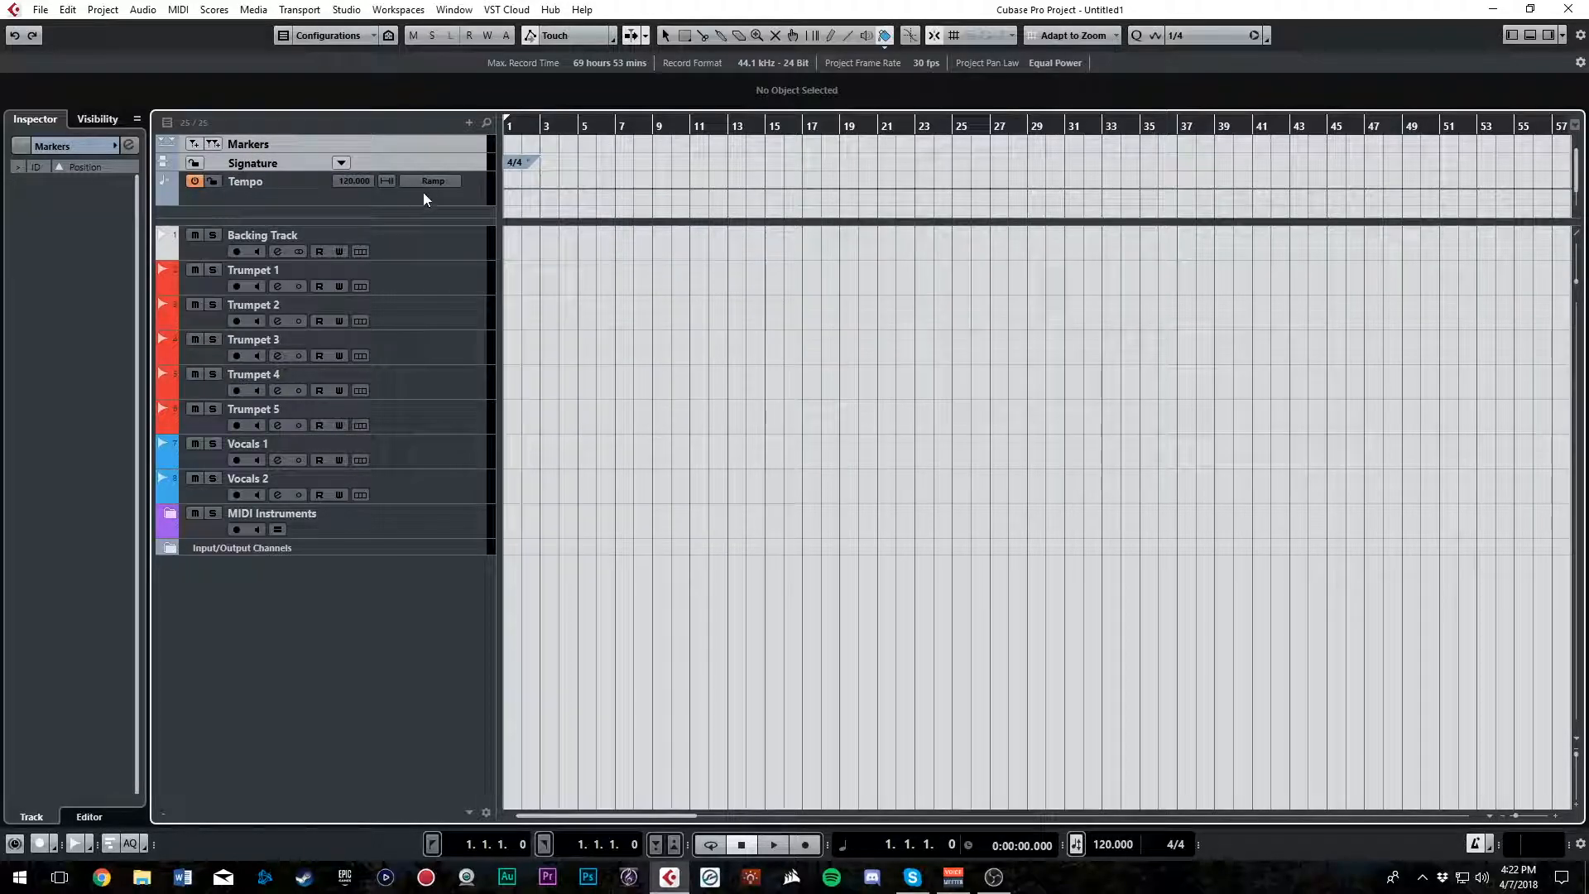
mouse_move(407, 219)
mouse_down()
mouse_move(405, 255)
mouse_move(408, 241)
mouse_up()
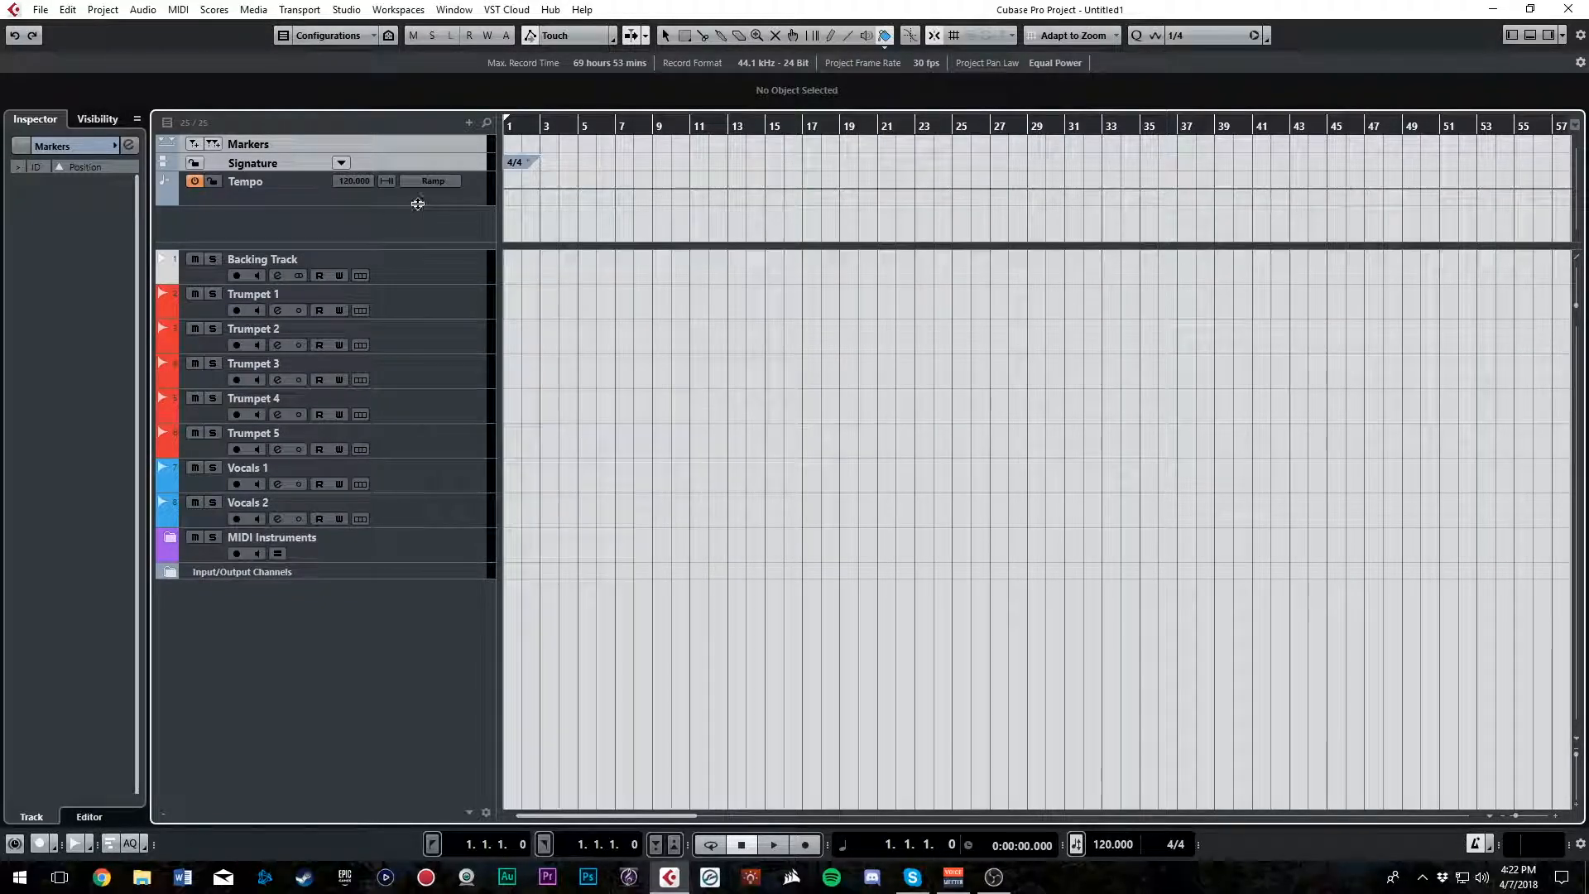
click(417, 214)
drag(409, 242, 409, 232)
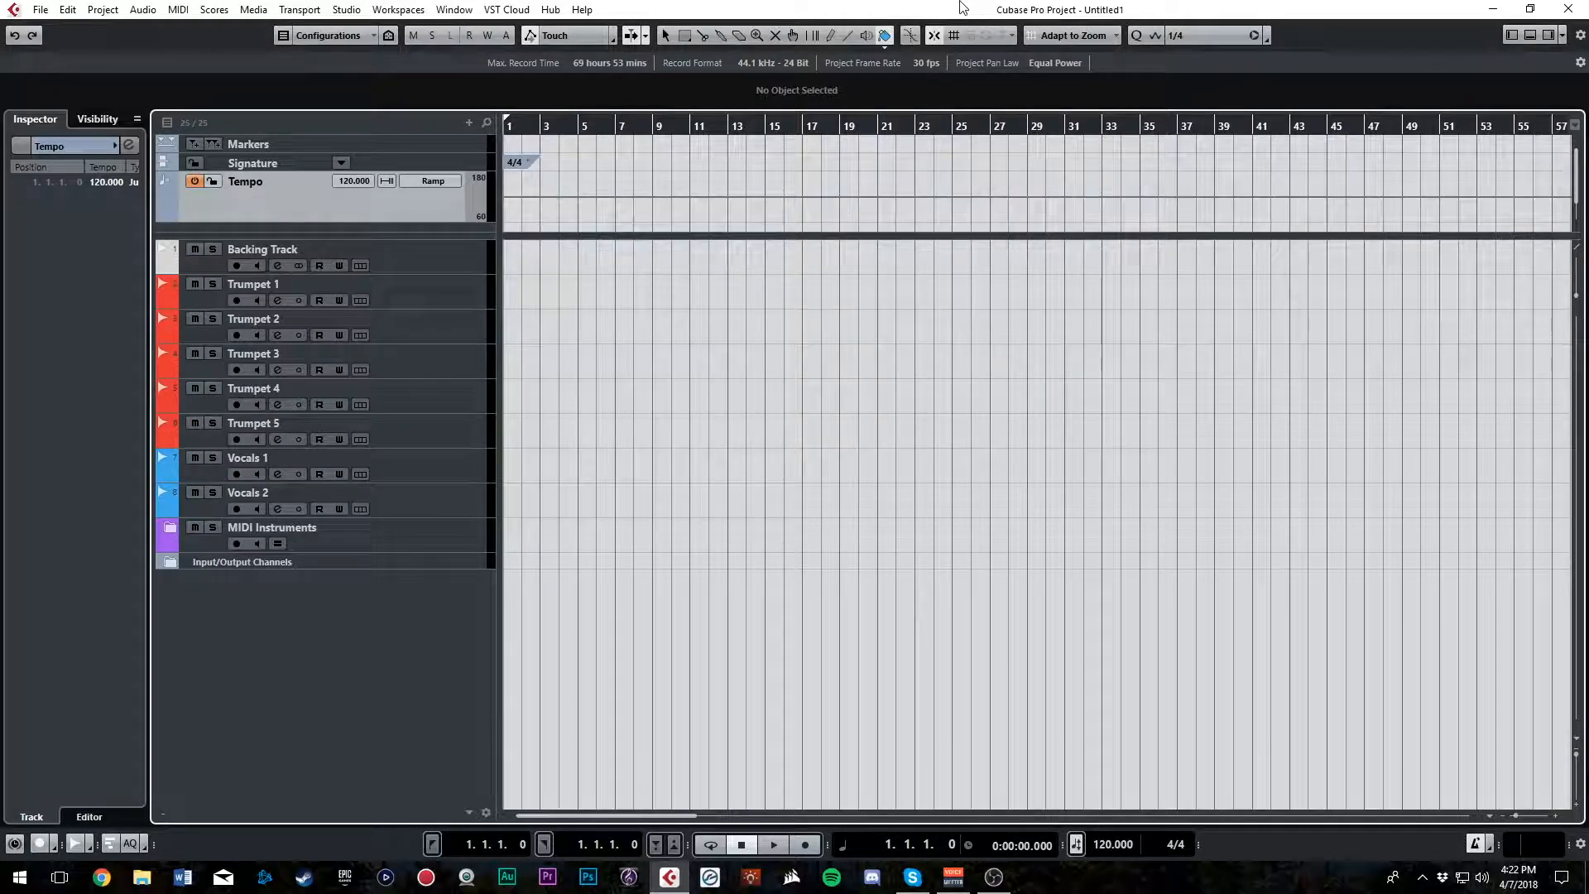
Play the empty project briefly from the start and stop playback
click(394, 142)
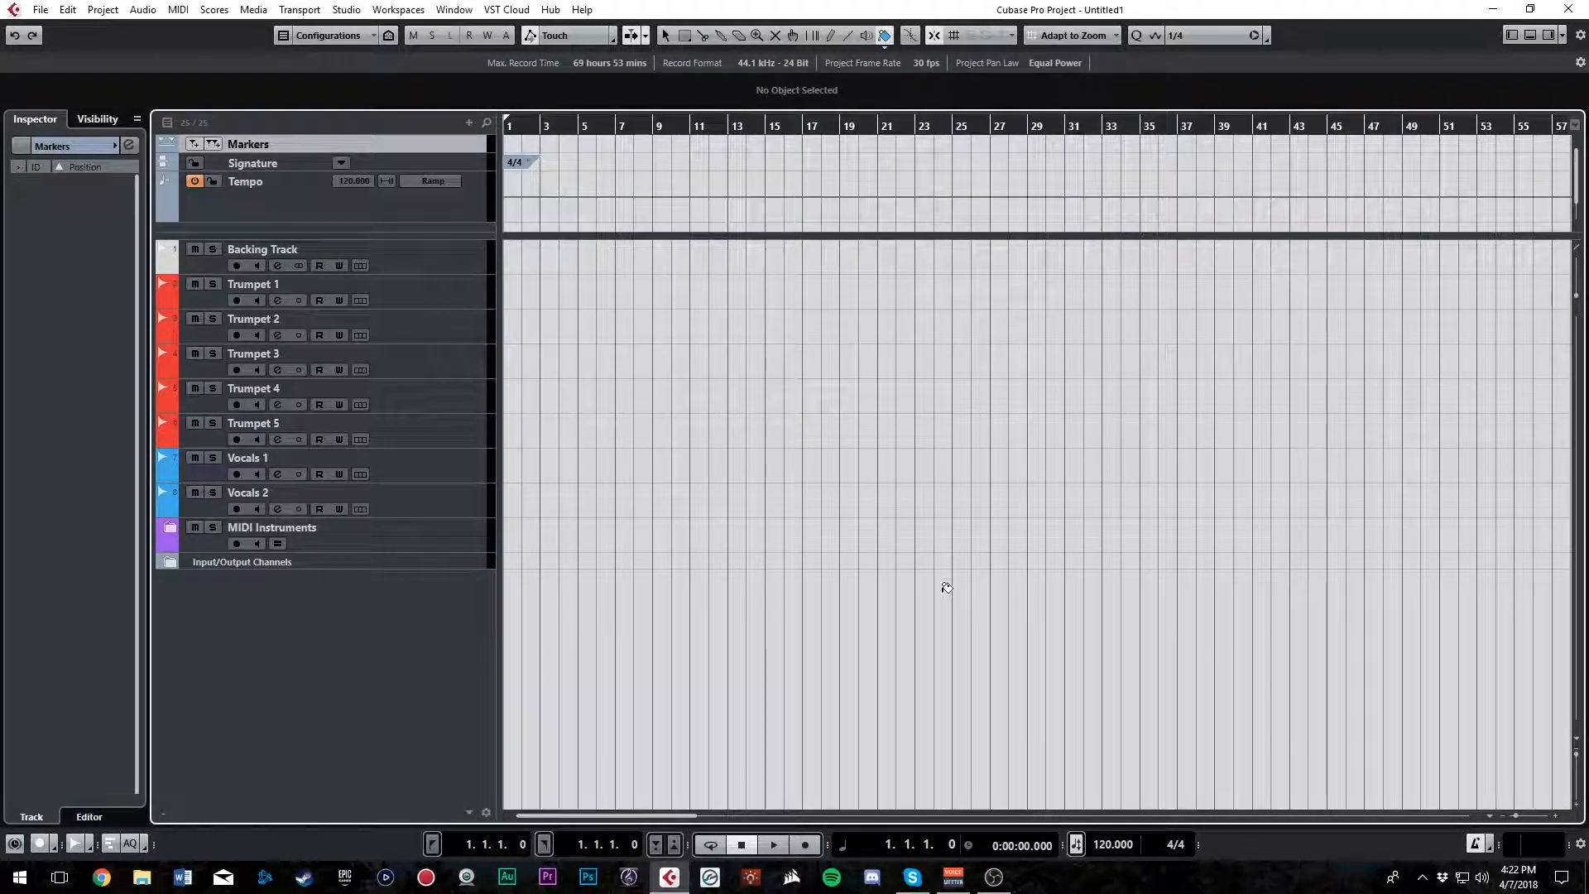
key(space)
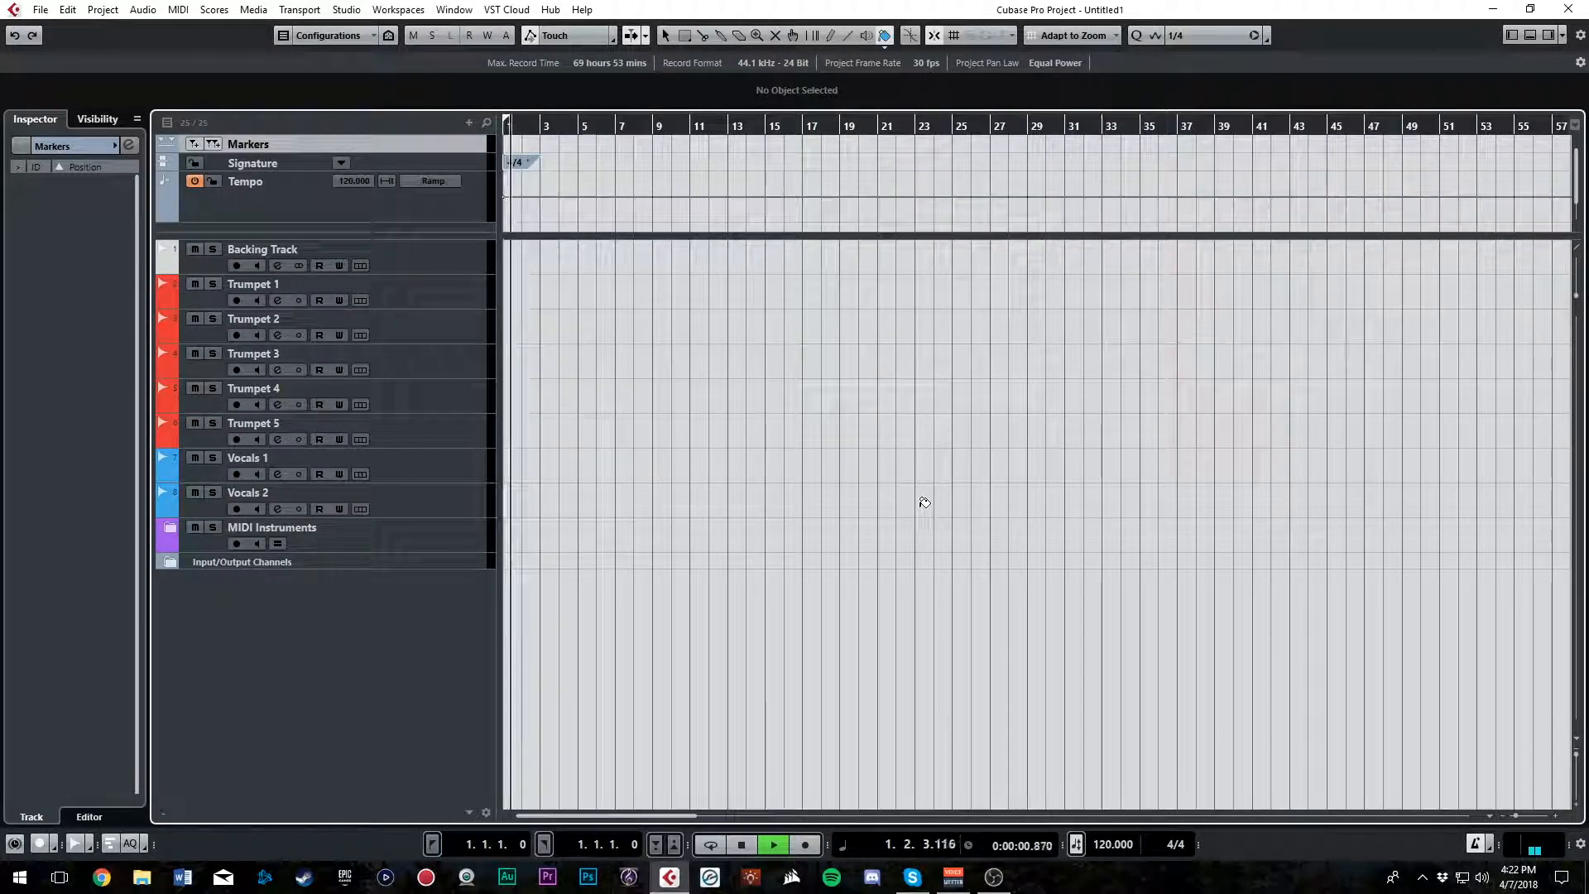
key(space)
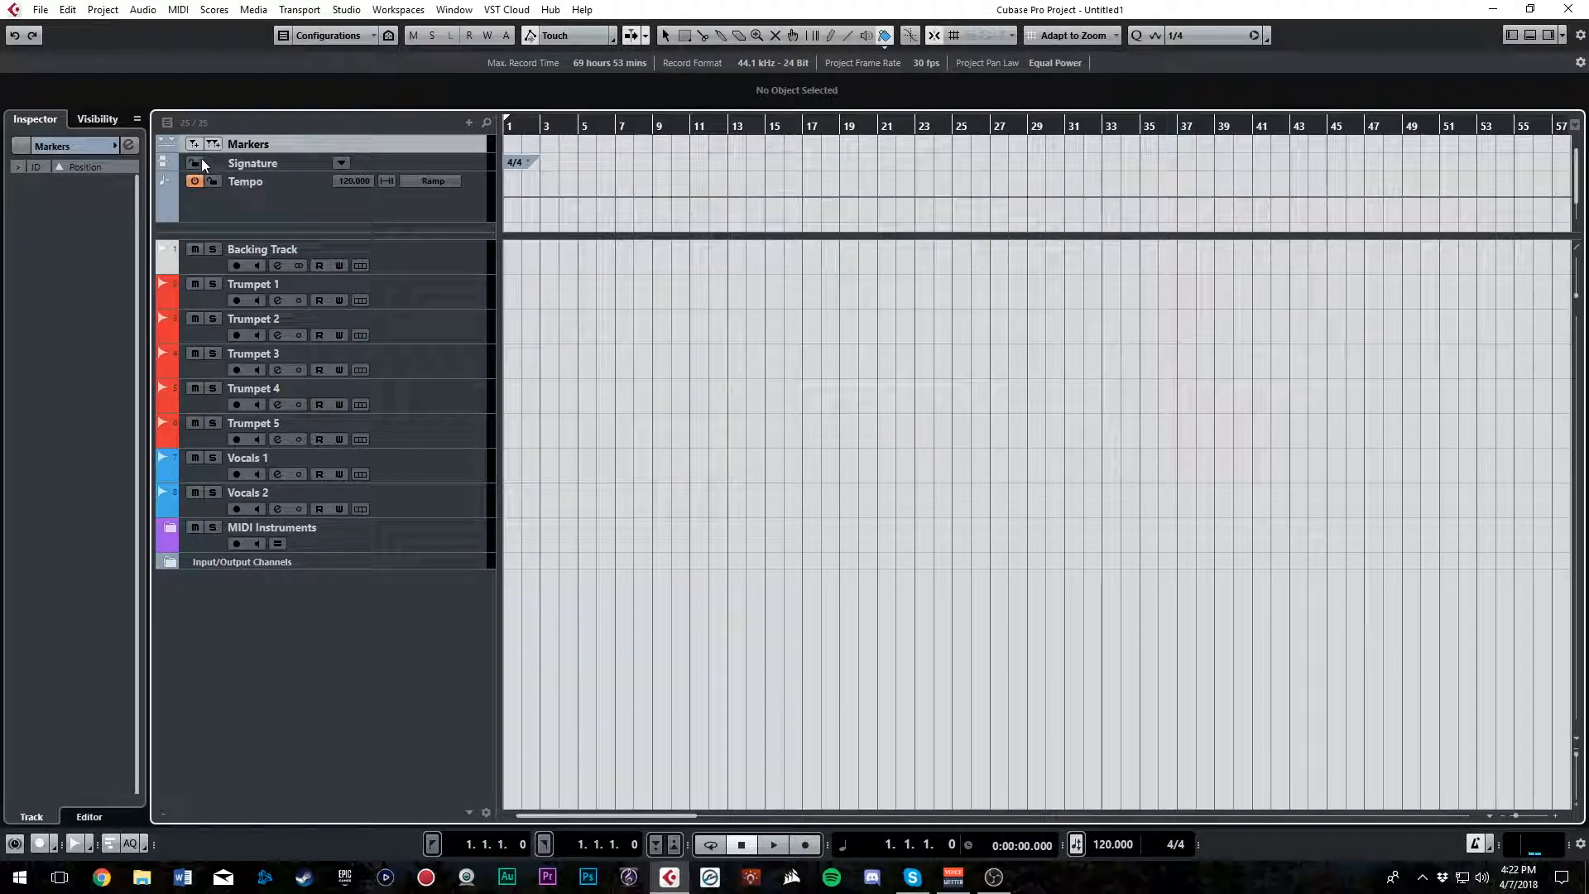
Reduce the upper section slightly so that its divider sits just beneath the Tempo track
click(386, 207)
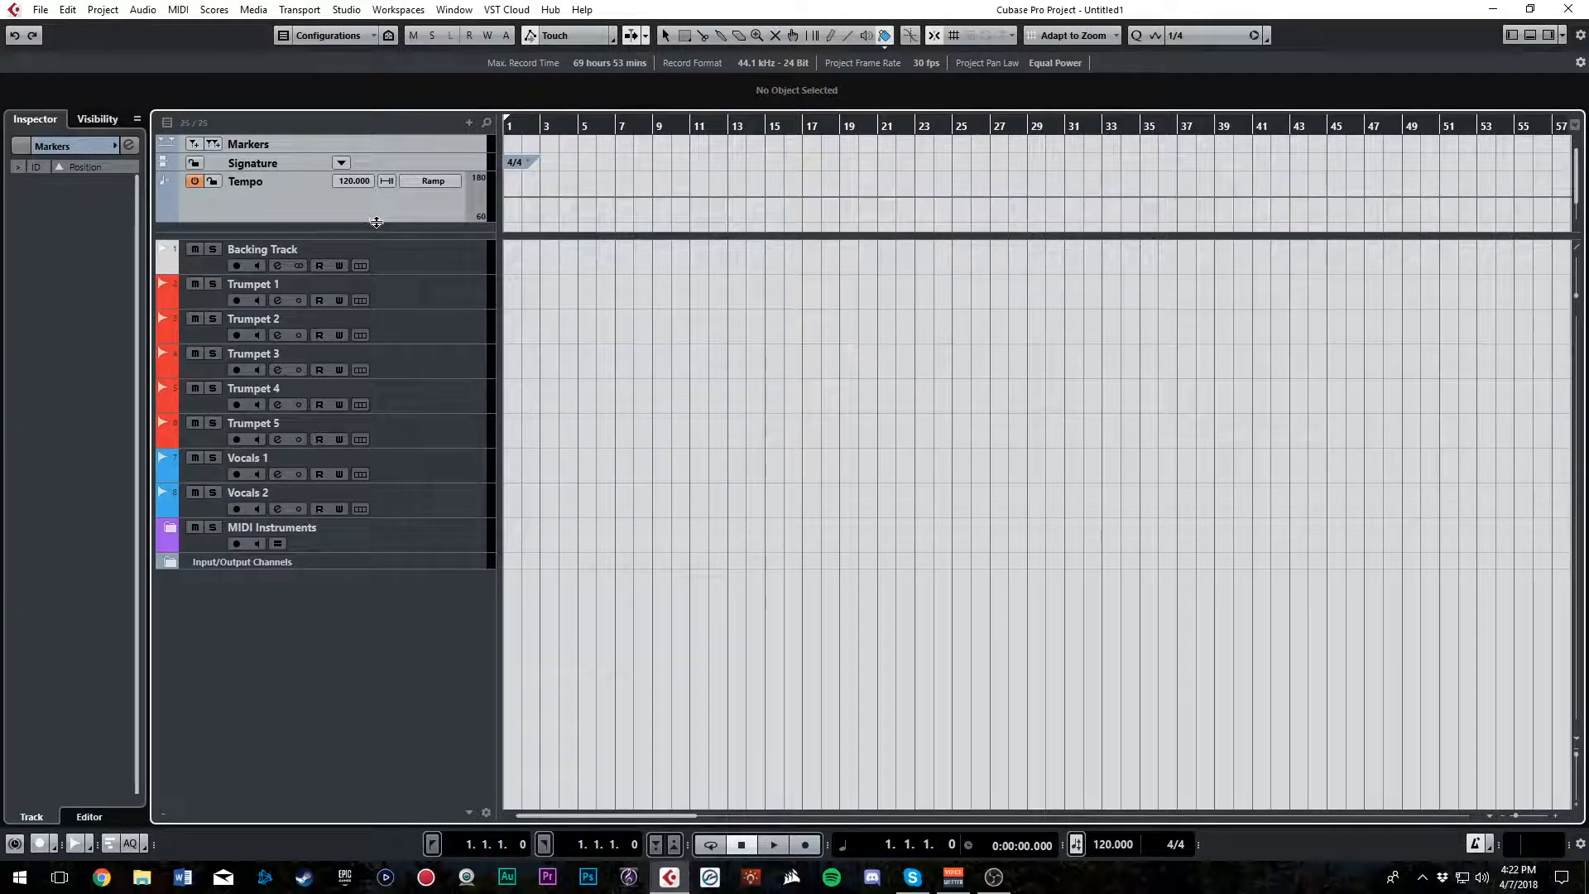
drag(383, 237, 383, 232)
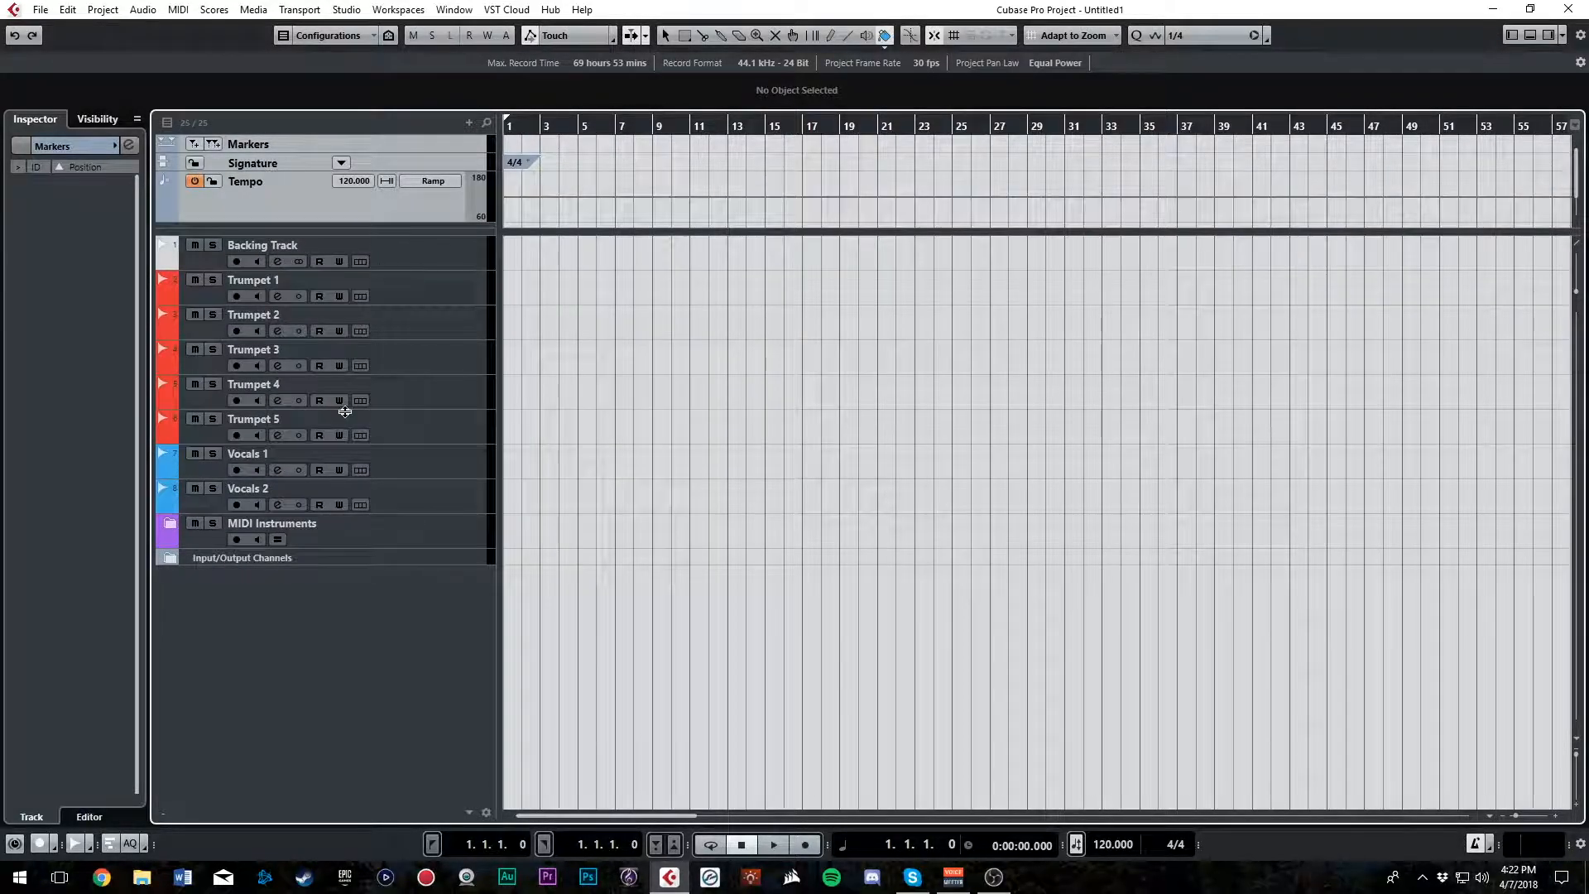
click(439, 144)
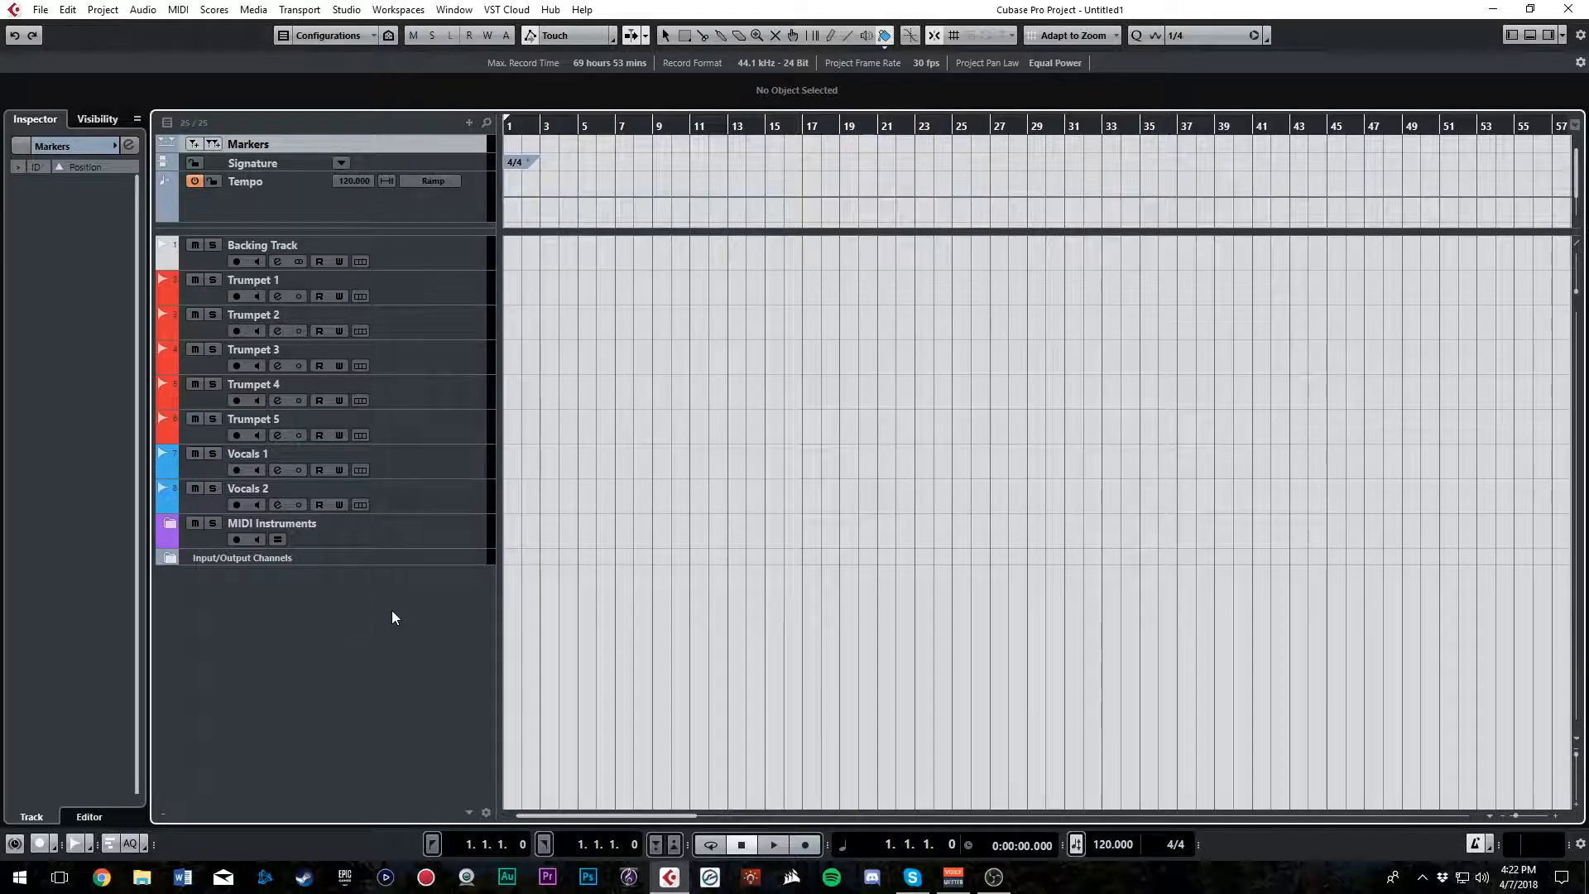
click(439, 253)
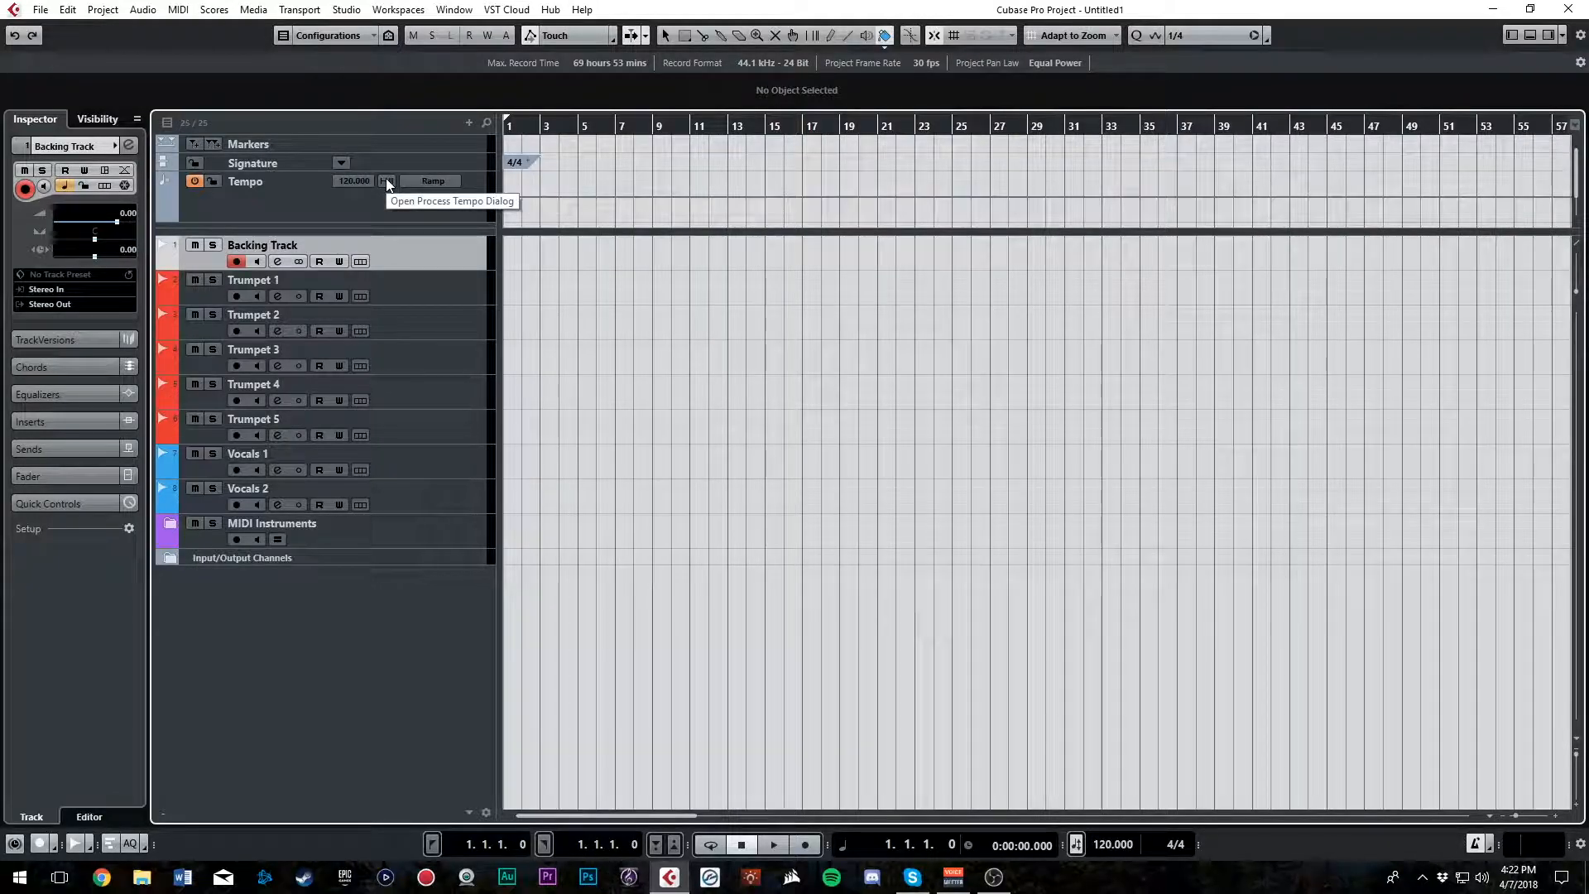
Open the MixConsole, load a MultibandExpander into Trumpet 1's first insert slot, and set its overall output to 3 dB
click(427, 293)
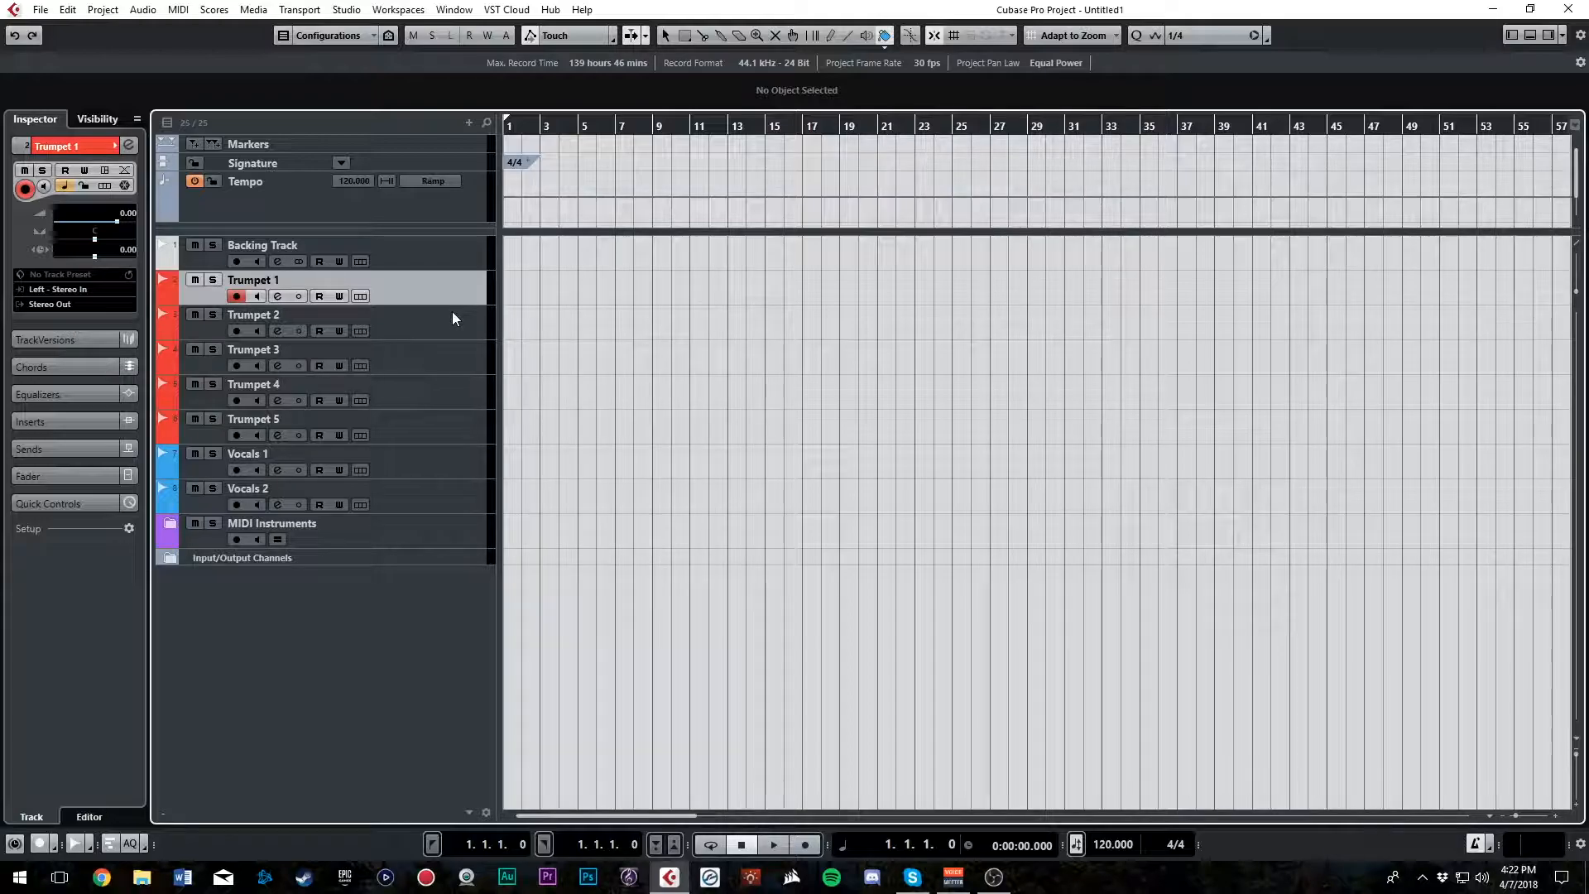
key(F3)
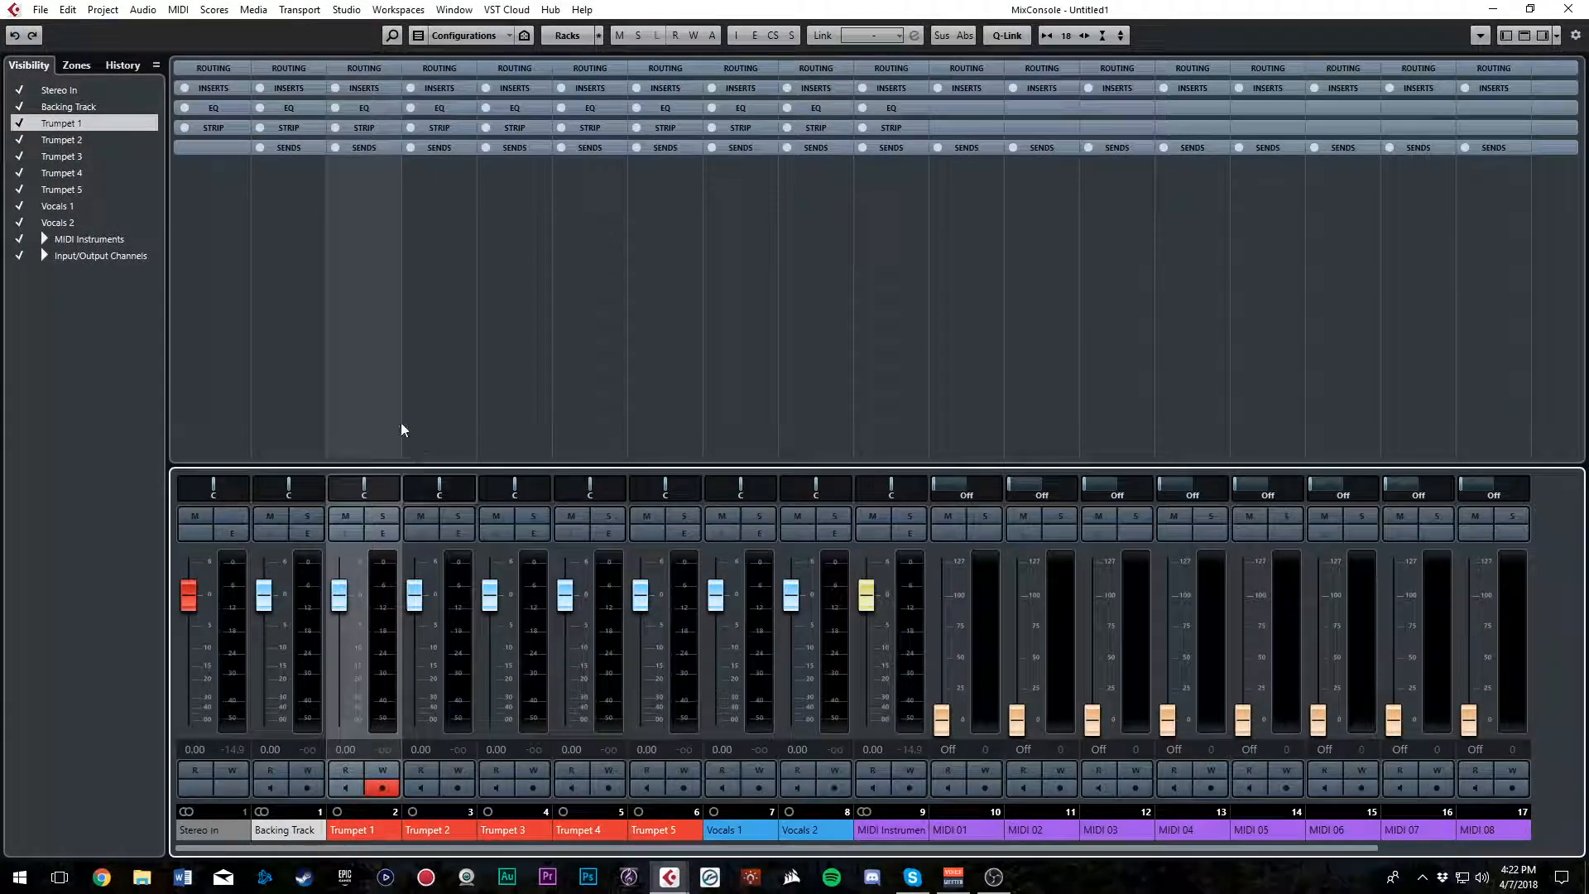
click(366, 89)
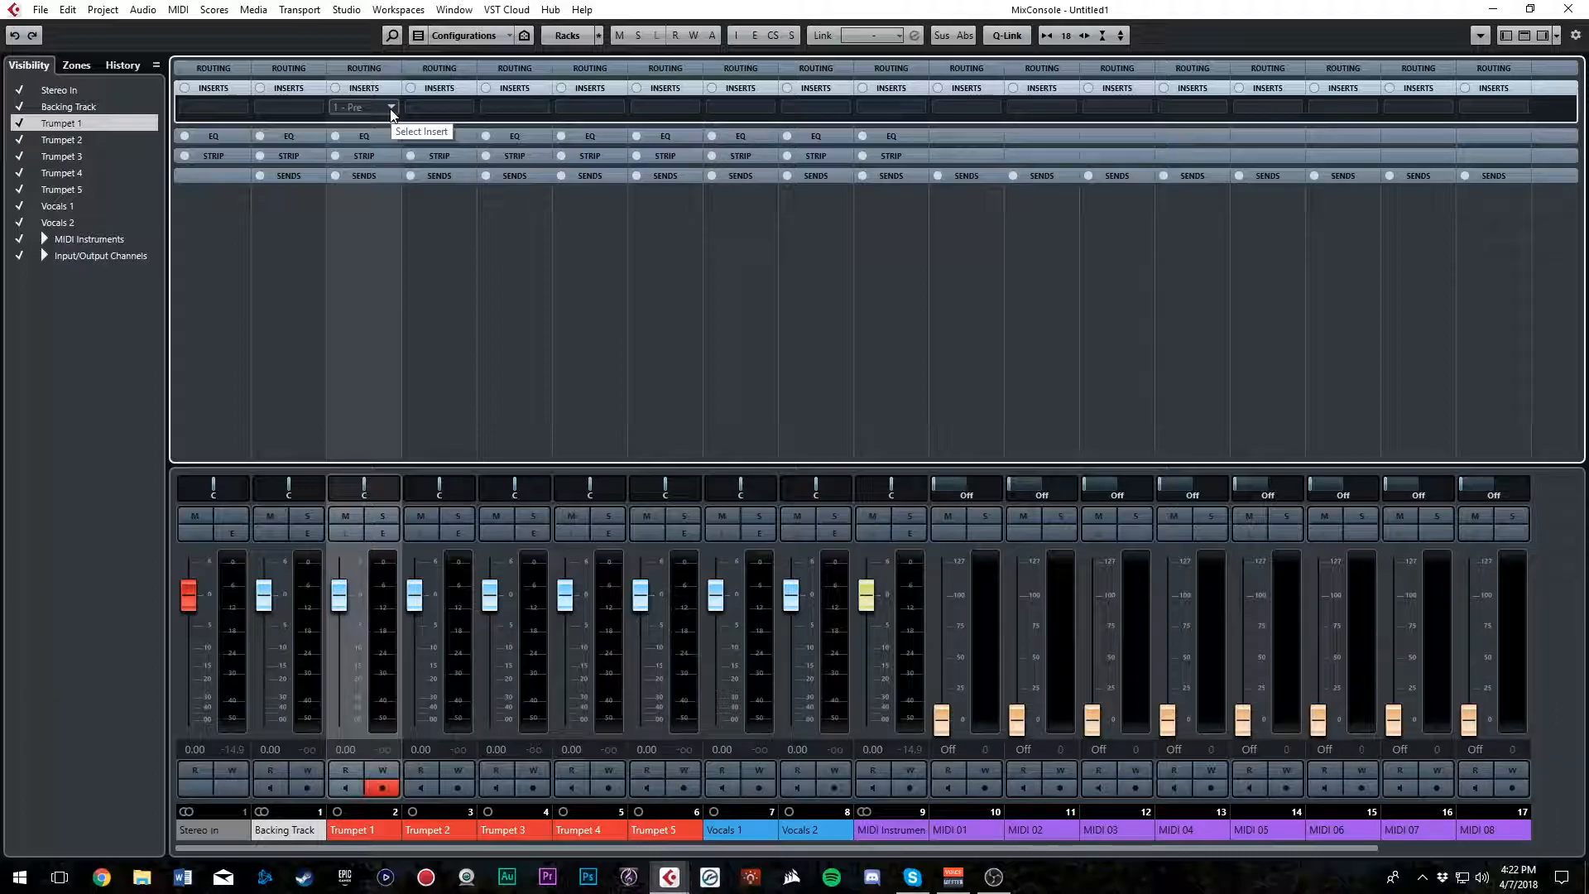
click(391, 110)
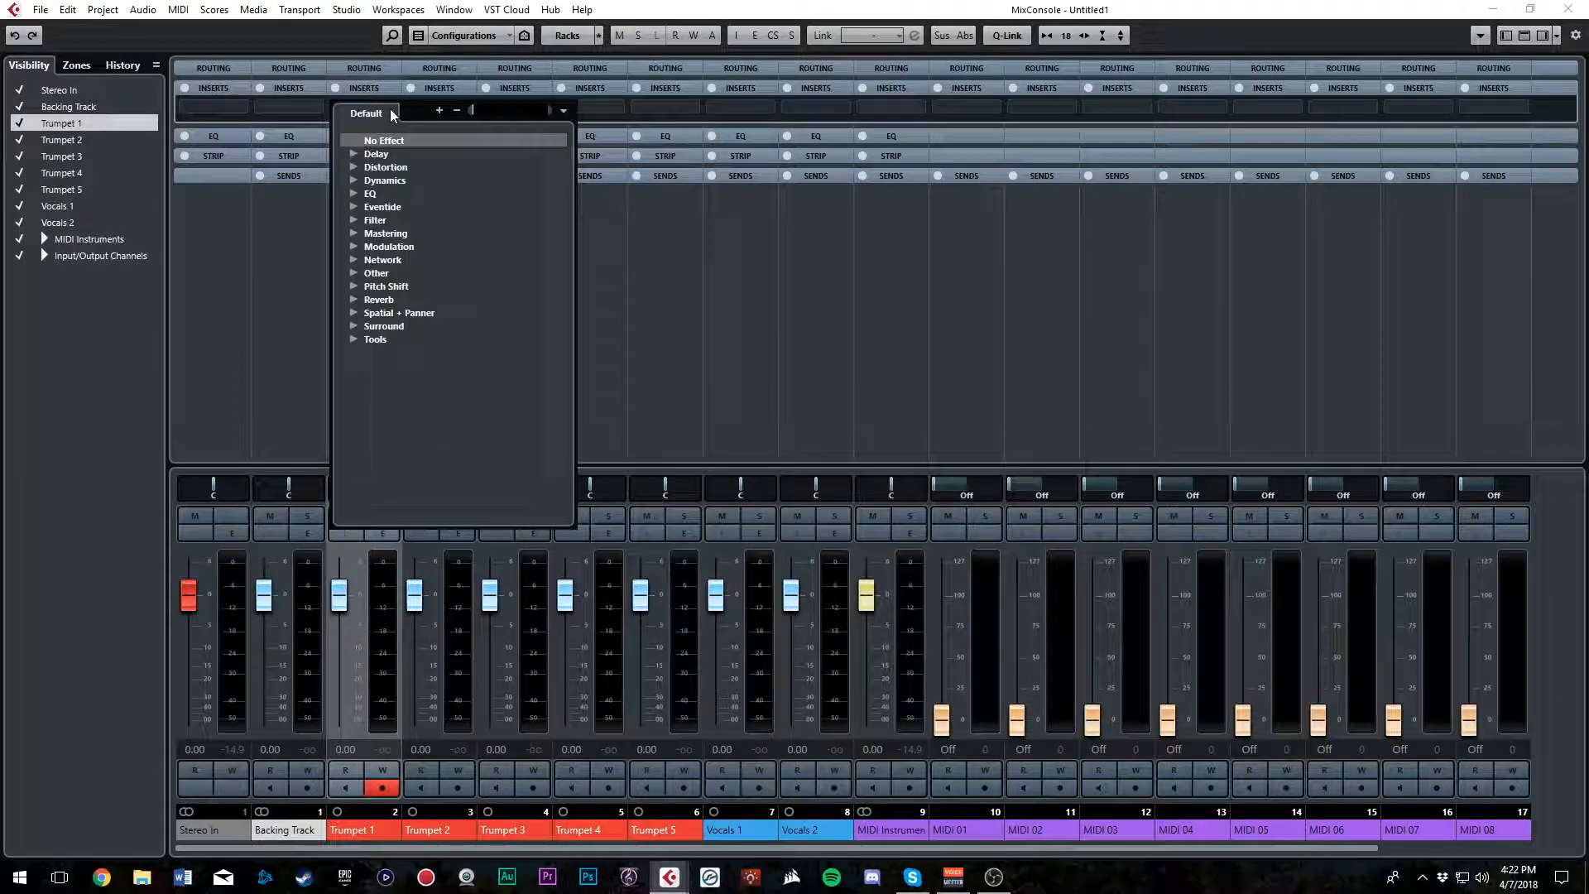
click(354, 179)
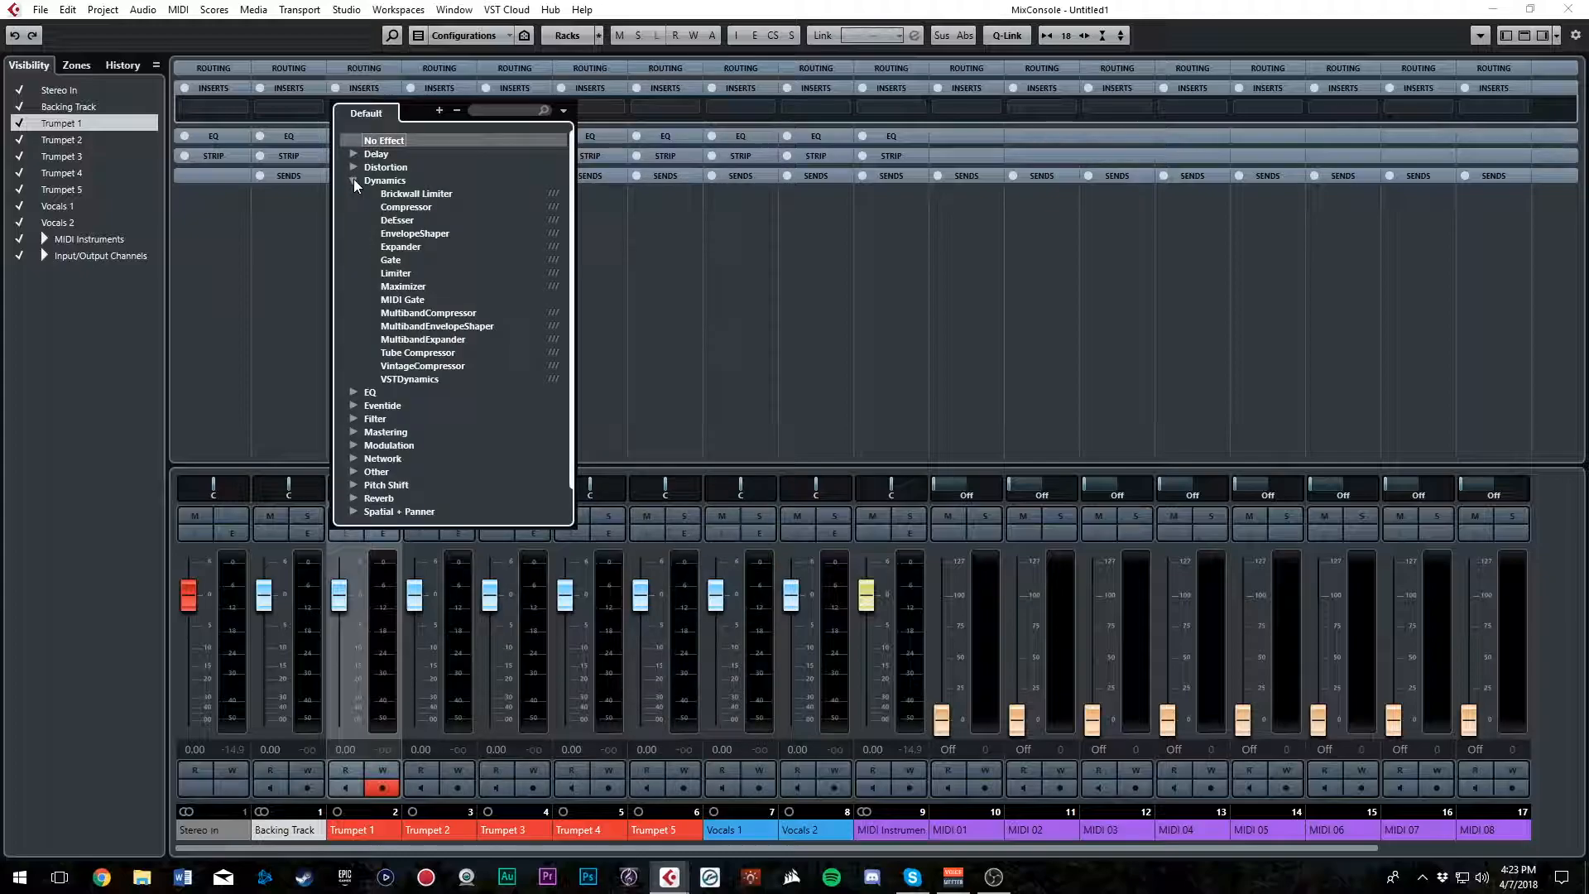
click(441, 342)
click(1035, 294)
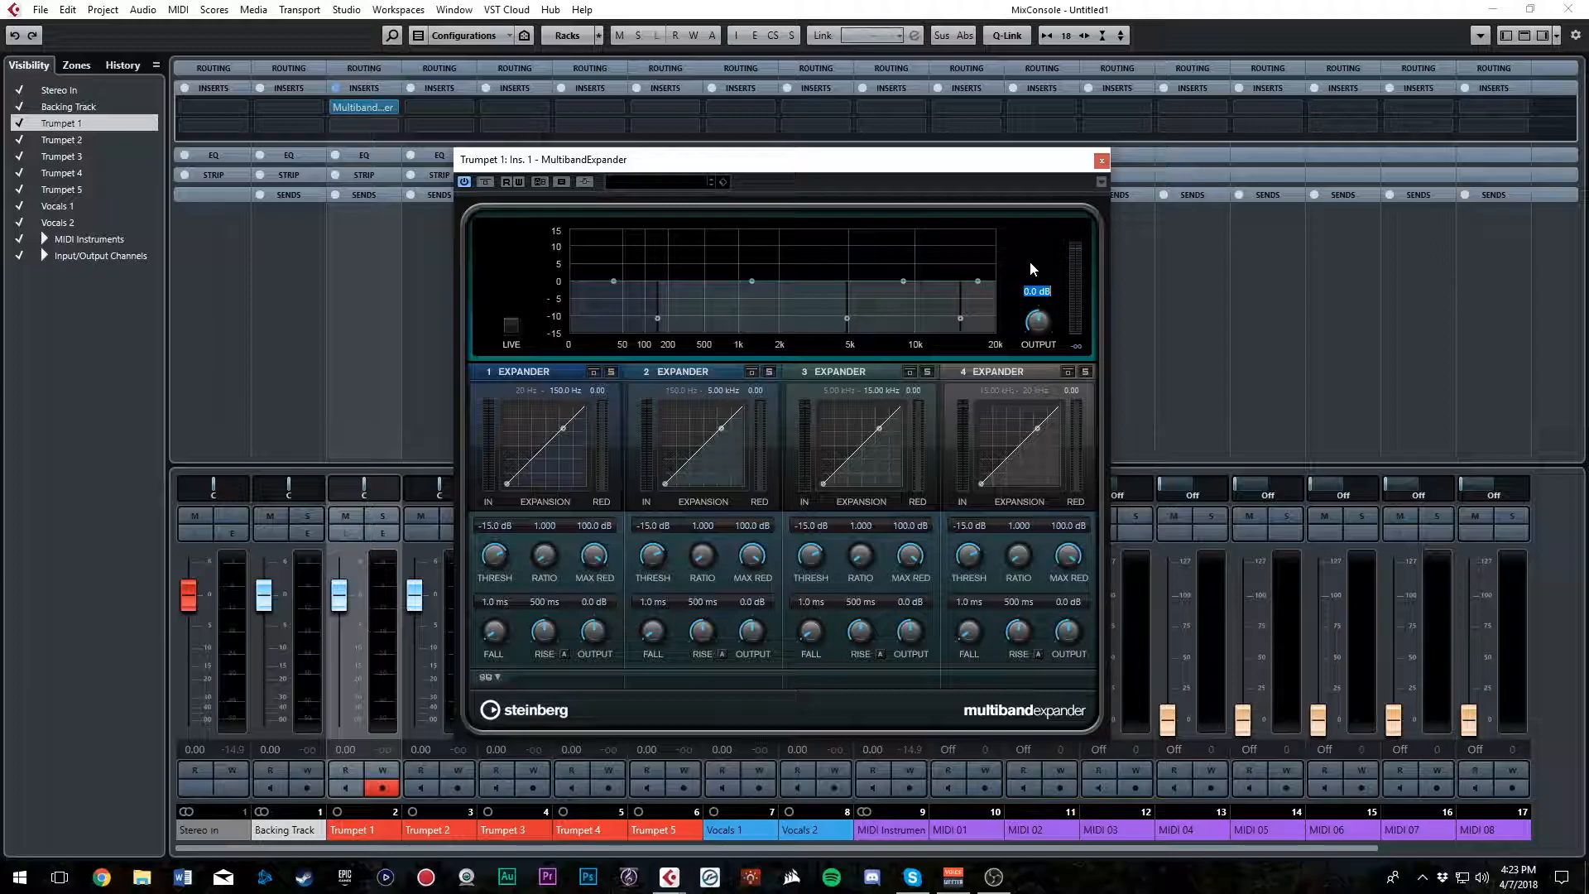
text(3)
click(1102, 161)
Load a MultibandExpander into the first insert slot of Trumpet 2 and close its plug-in window
click(465, 107)
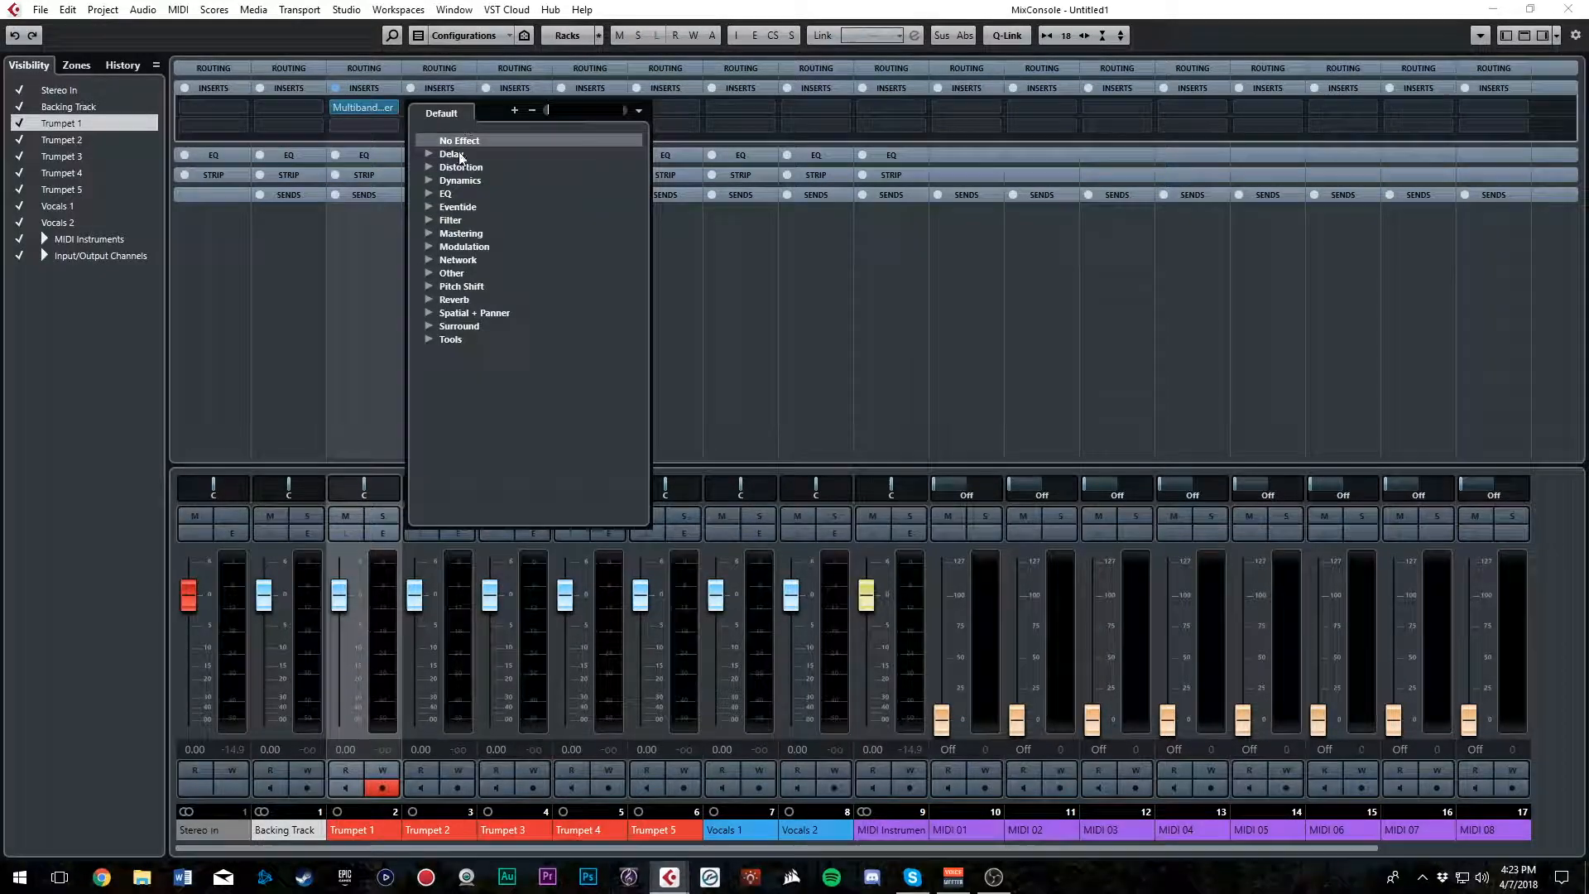
click(430, 181)
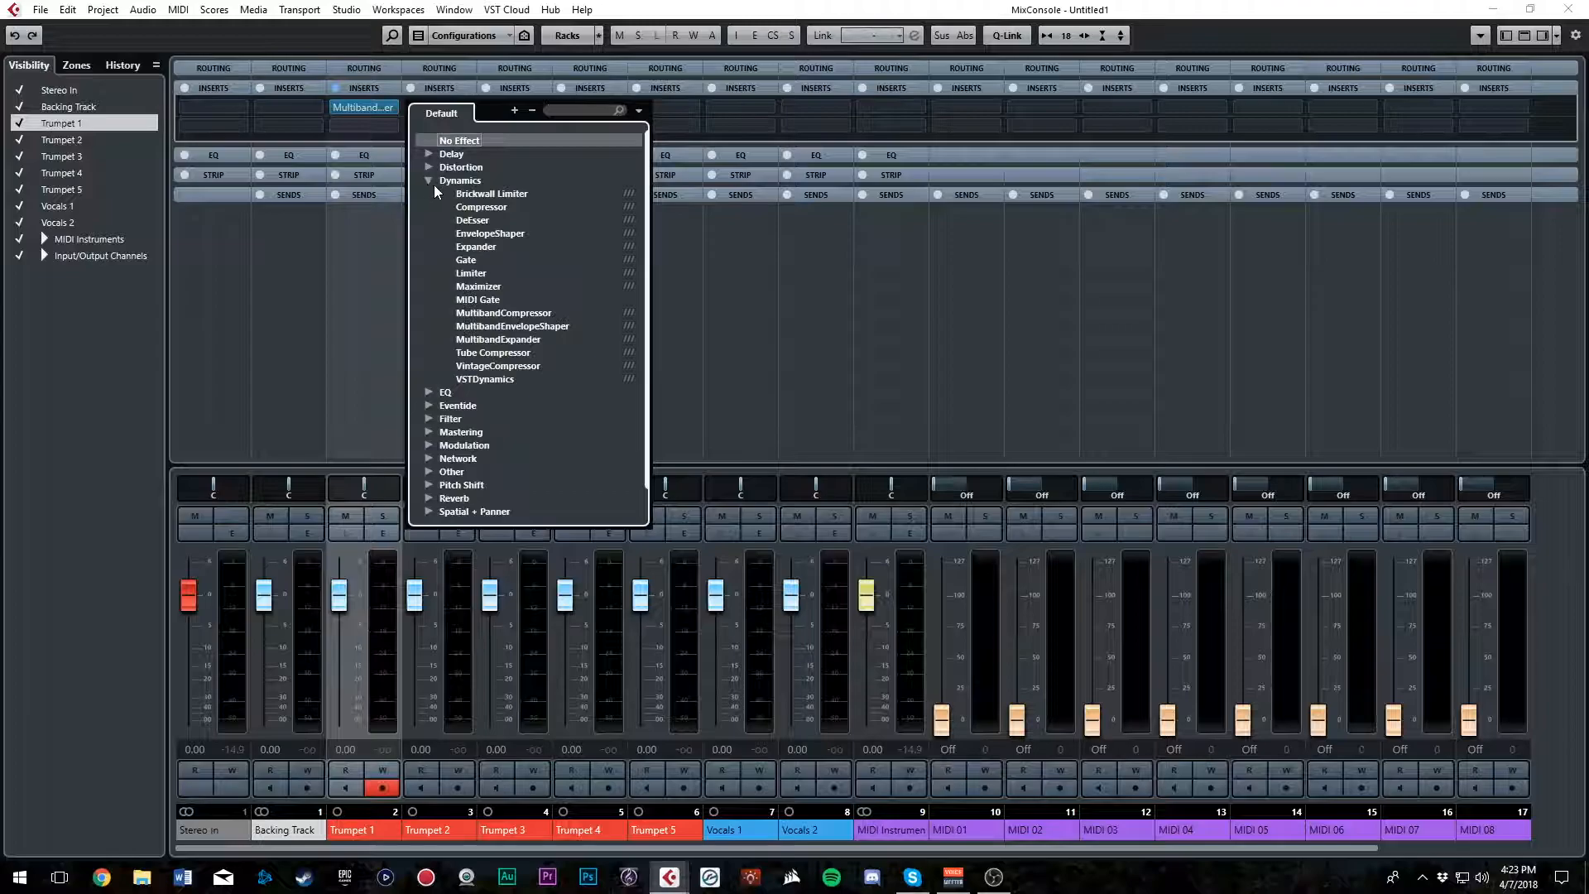
click(507, 340)
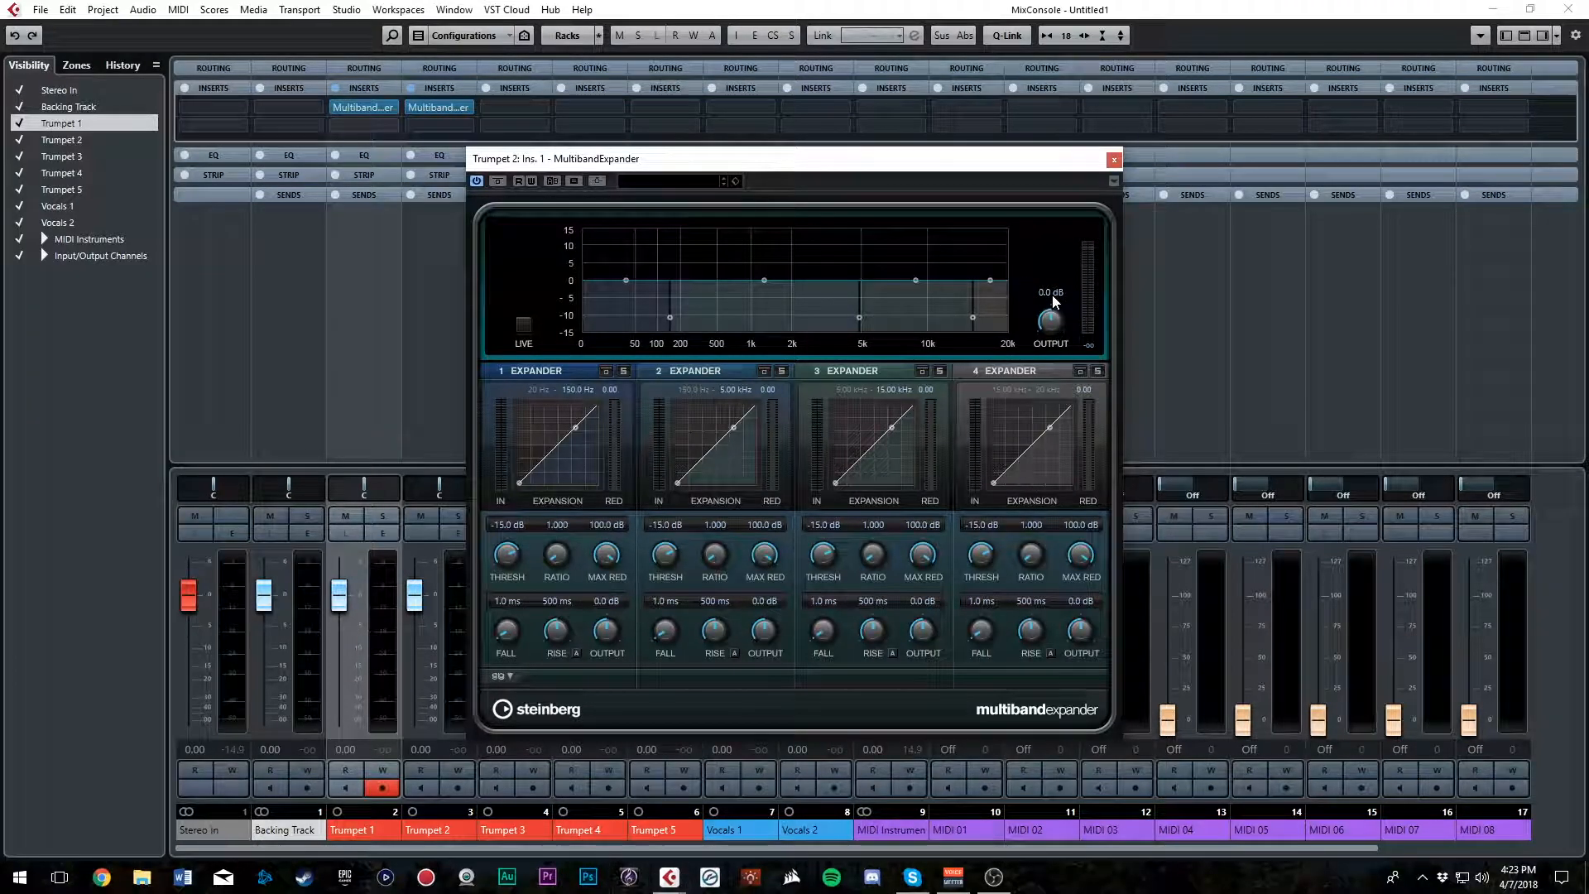
click(1114, 160)
Load a MultibandExpander into the first insert slot of Trumpet 3 and close its plug-in window
click(543, 107)
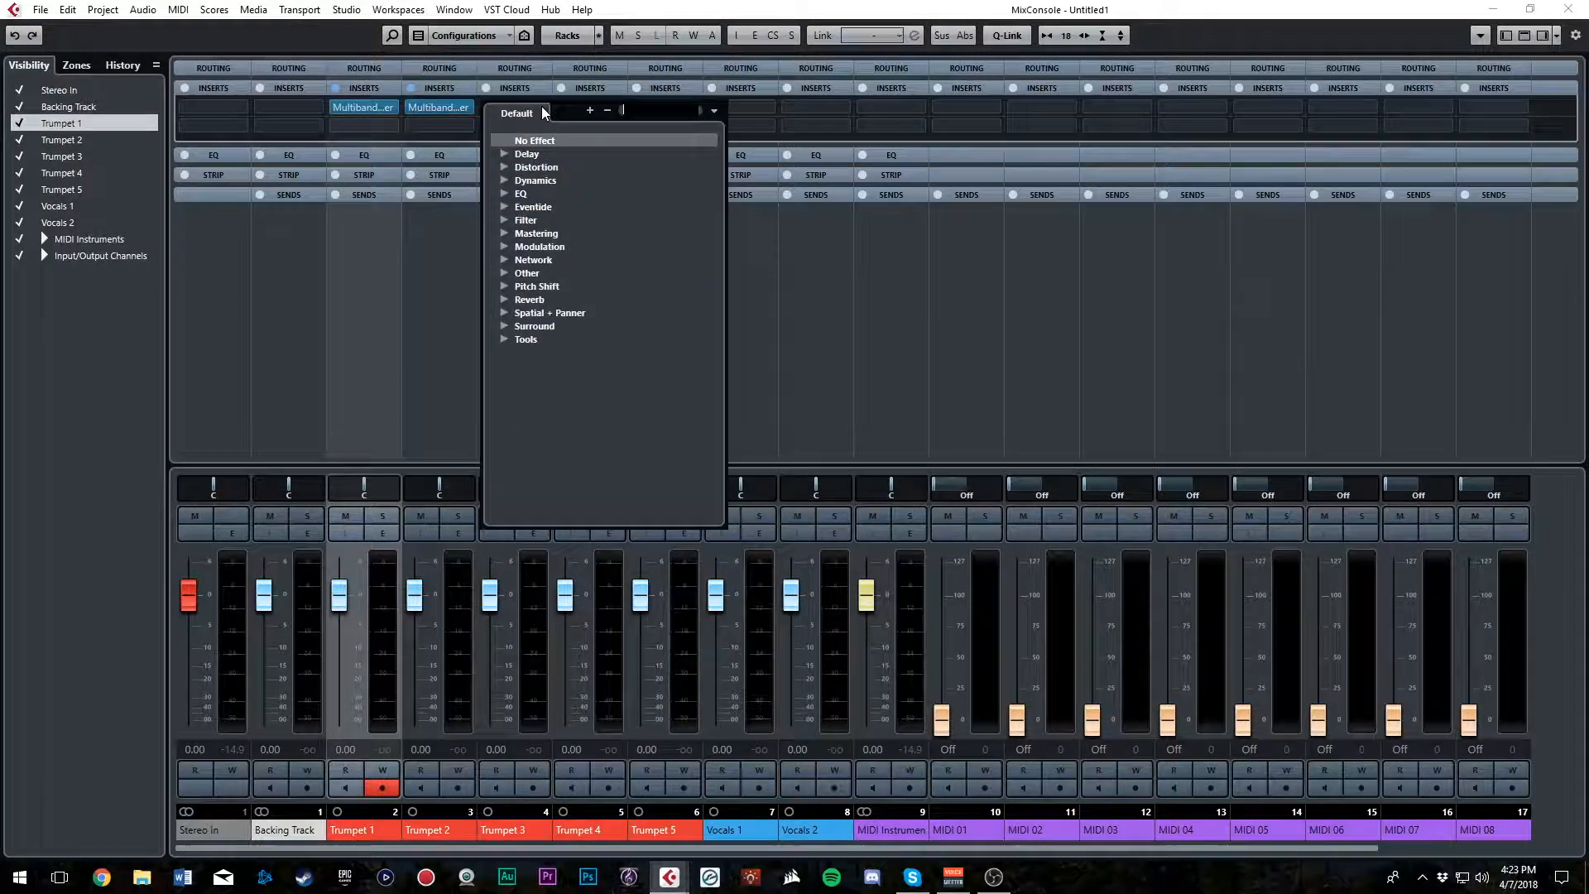
click(505, 181)
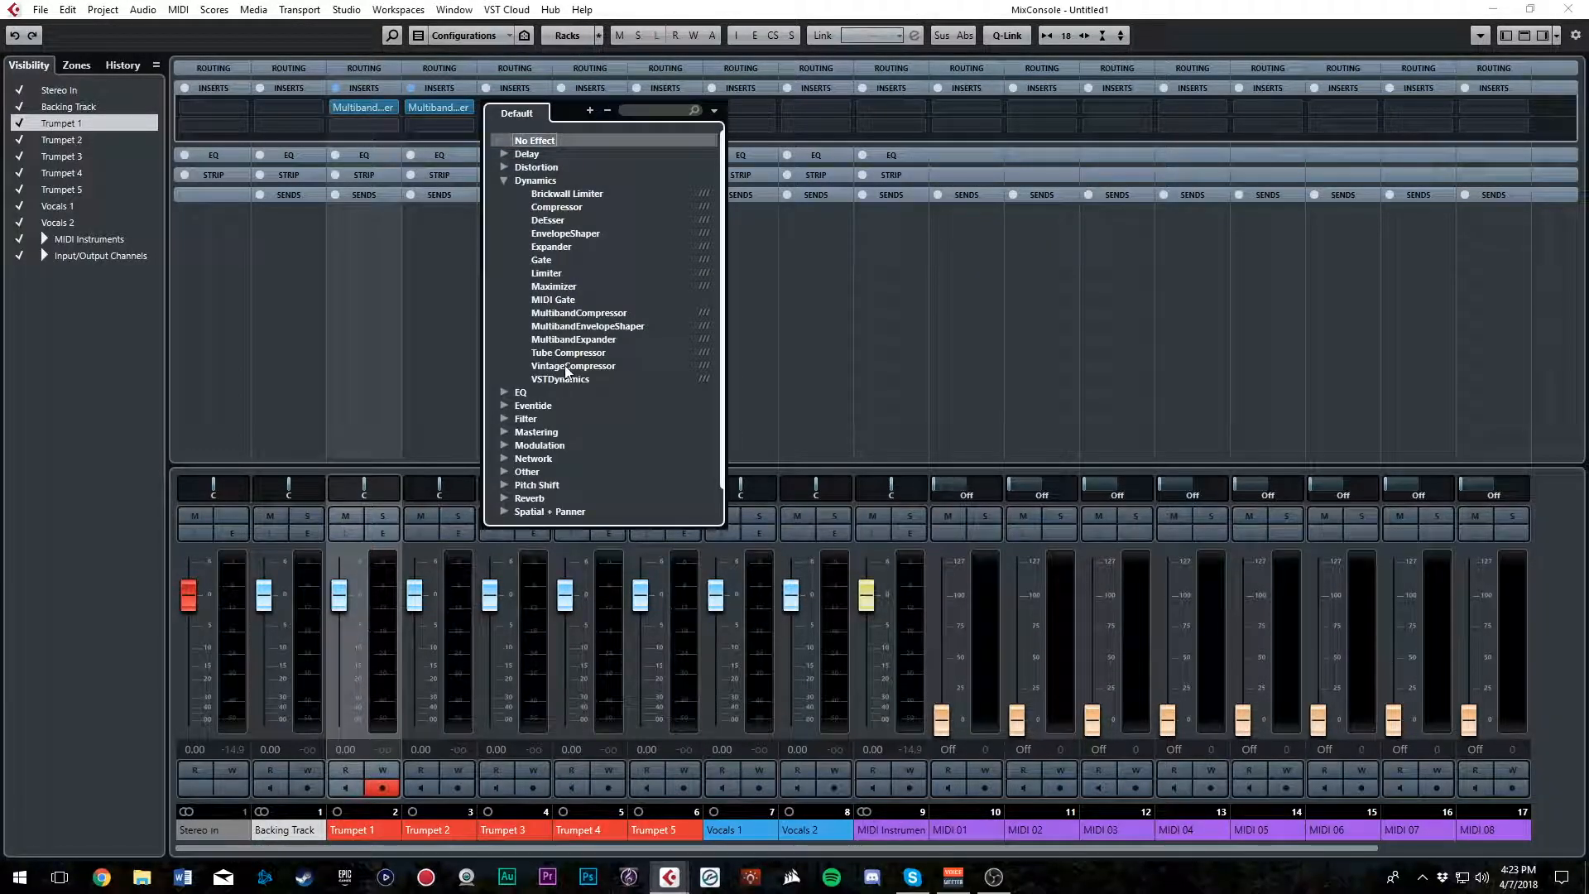
click(573, 340)
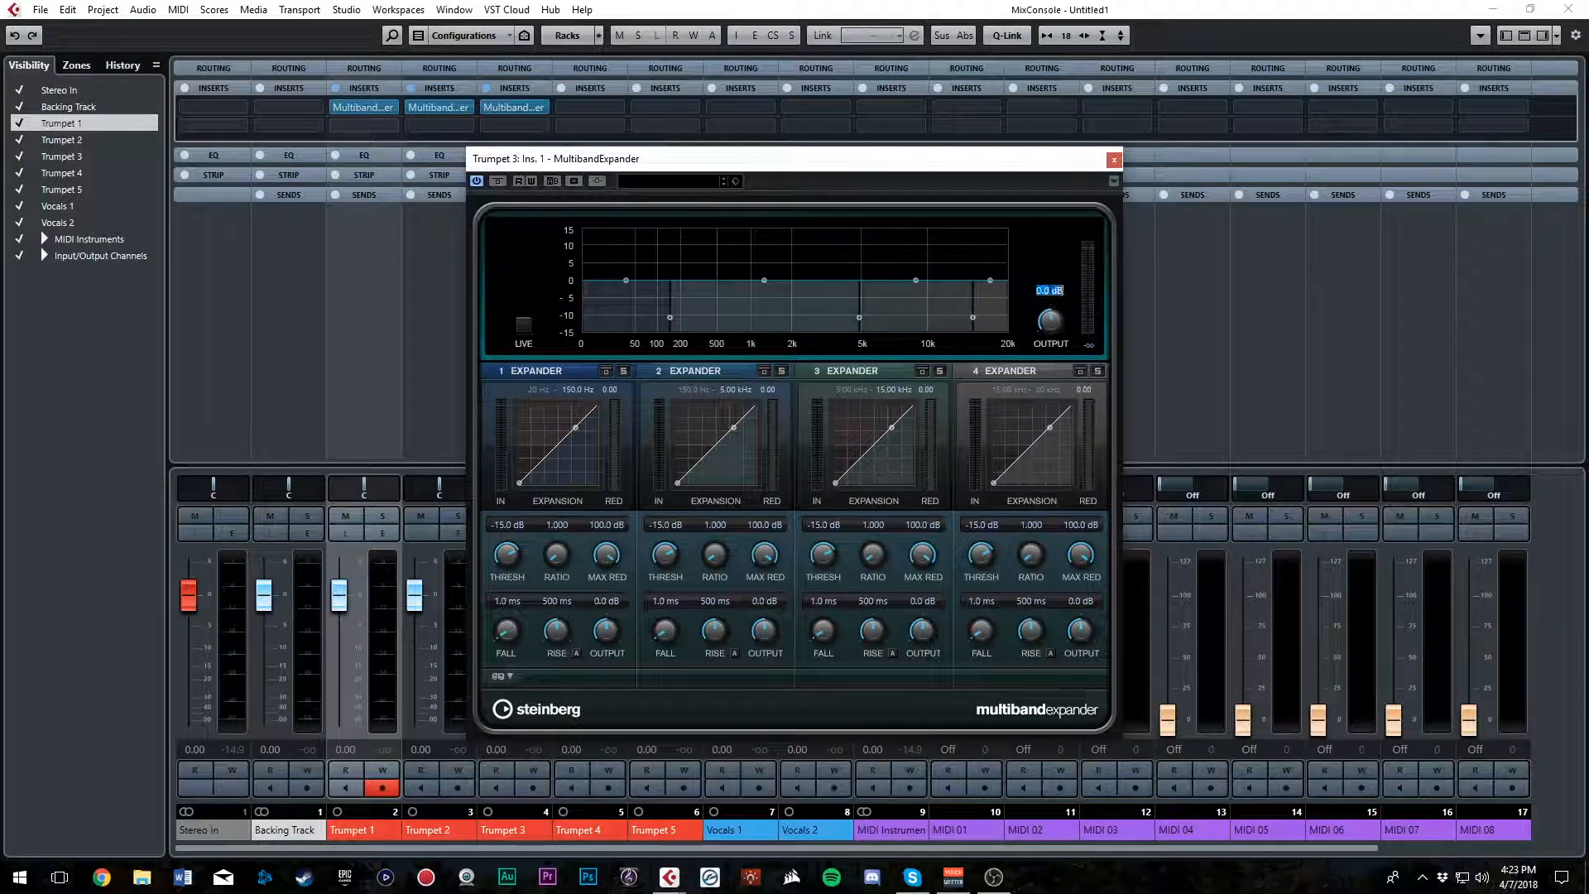
click(1114, 159)
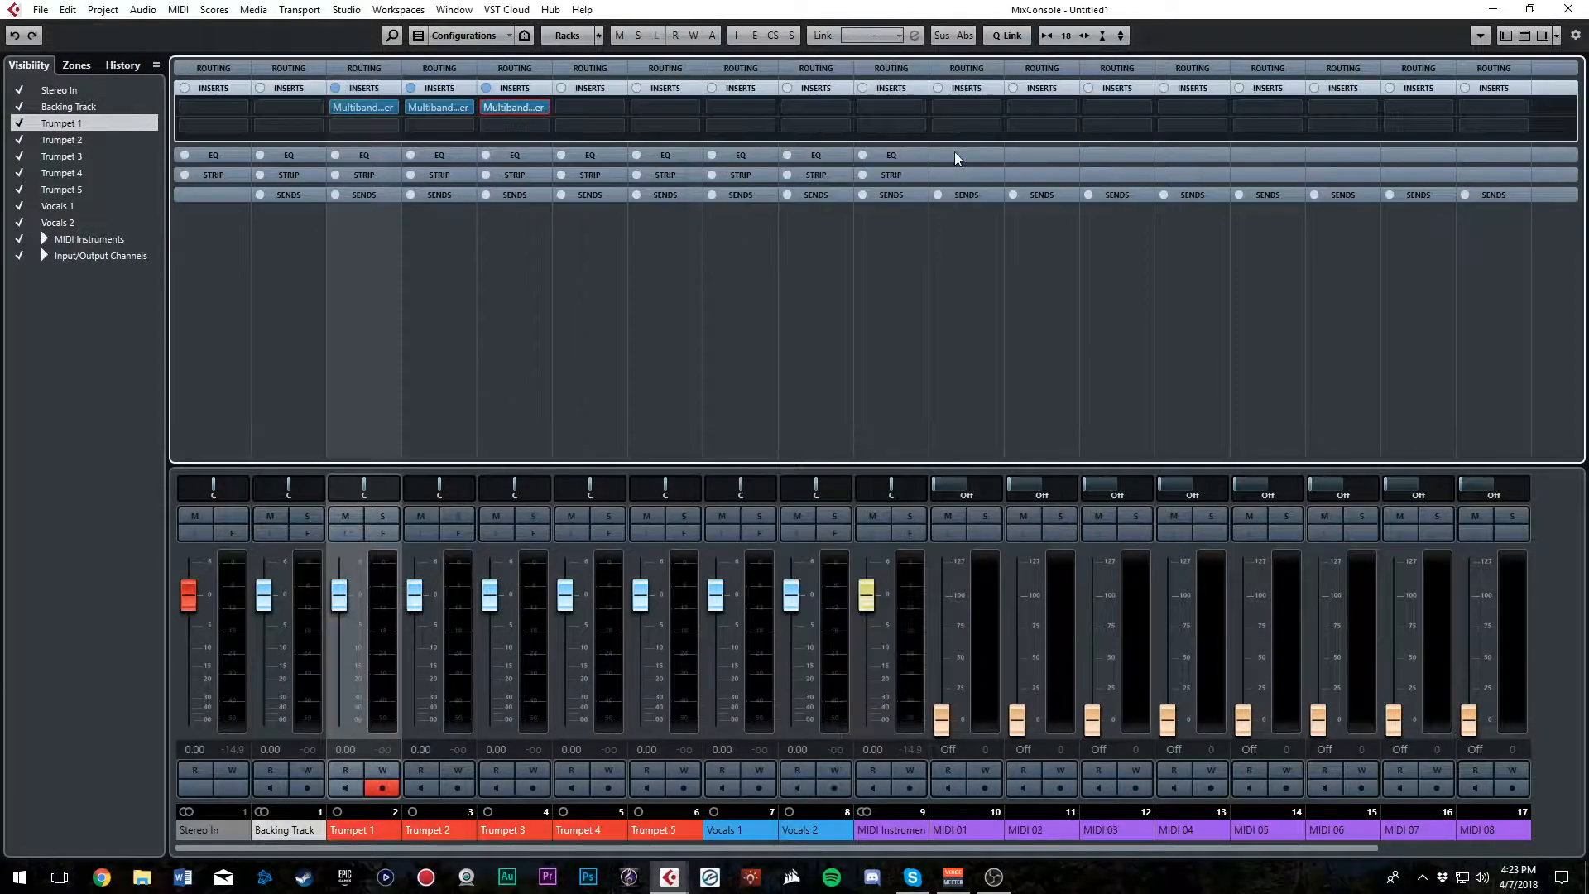
Load a MultibandExpander into Trumpet 4's first insert slot and set its overall output to 3 dB
click(617, 107)
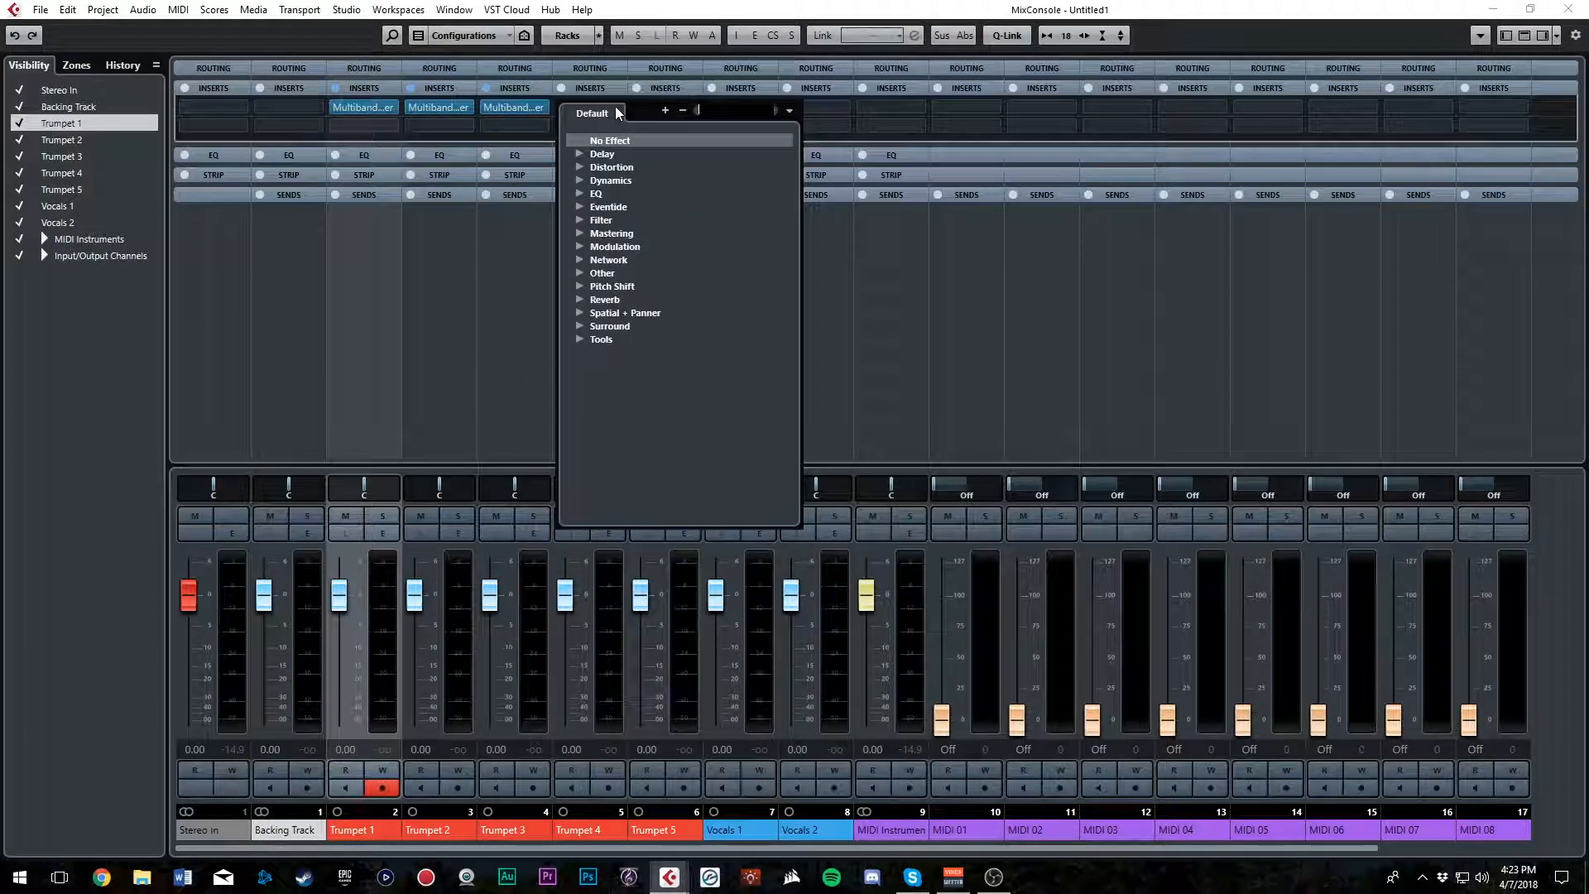
click(577, 182)
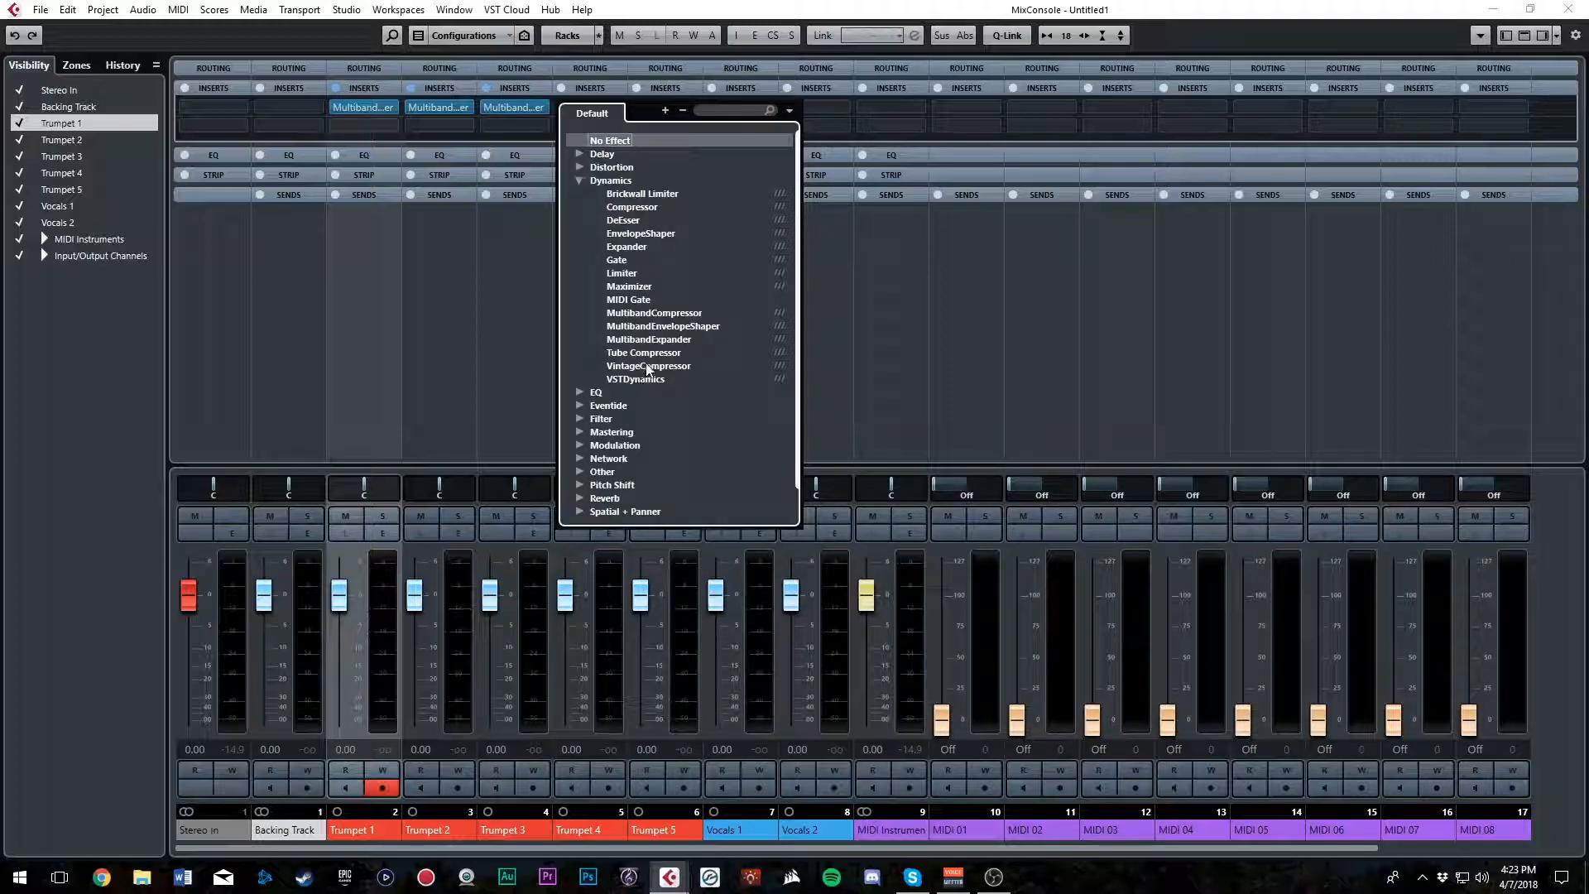
click(650, 339)
drag(1047, 295, 1048, 231)
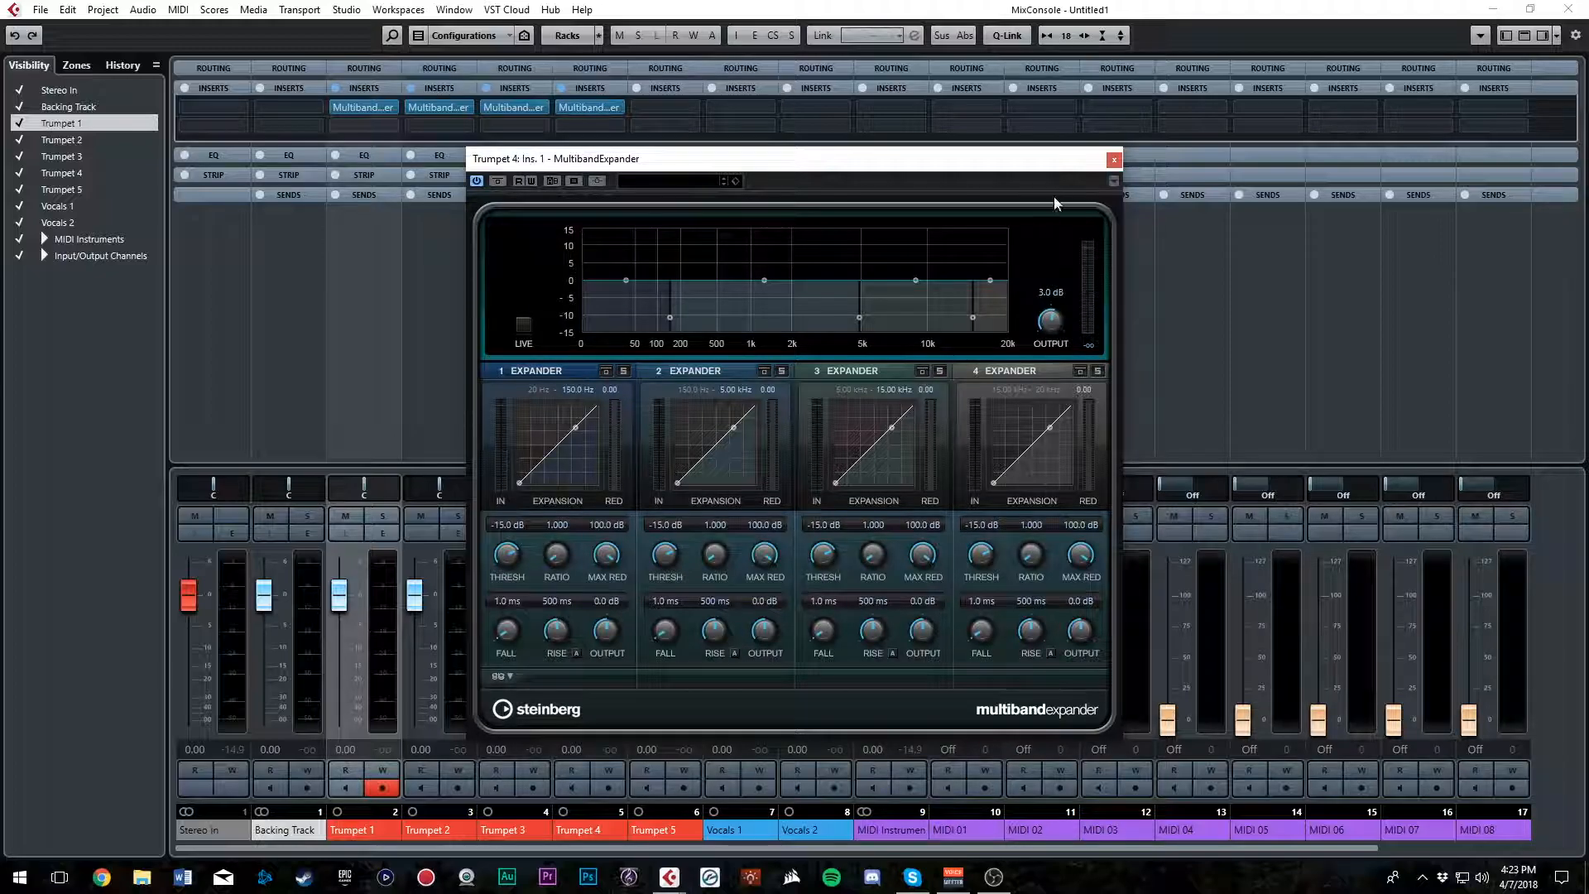
click(1114, 159)
Load a MultibandExpander into Trumpet 5's first insert slot, set its overall output to 3 dB, and close its plug-in window
click(693, 106)
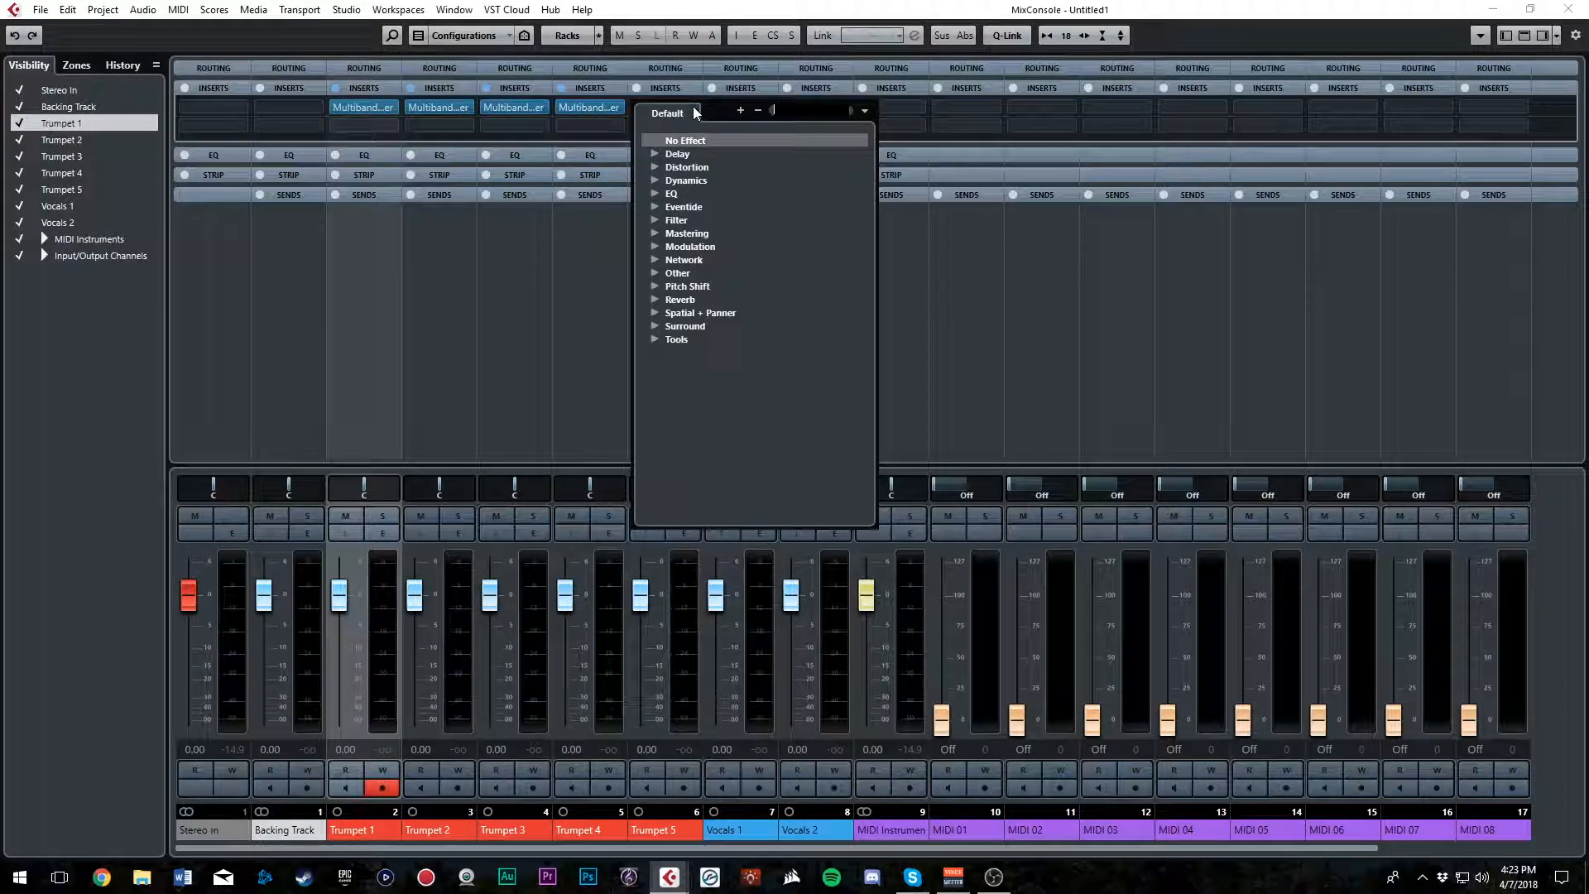
click(654, 181)
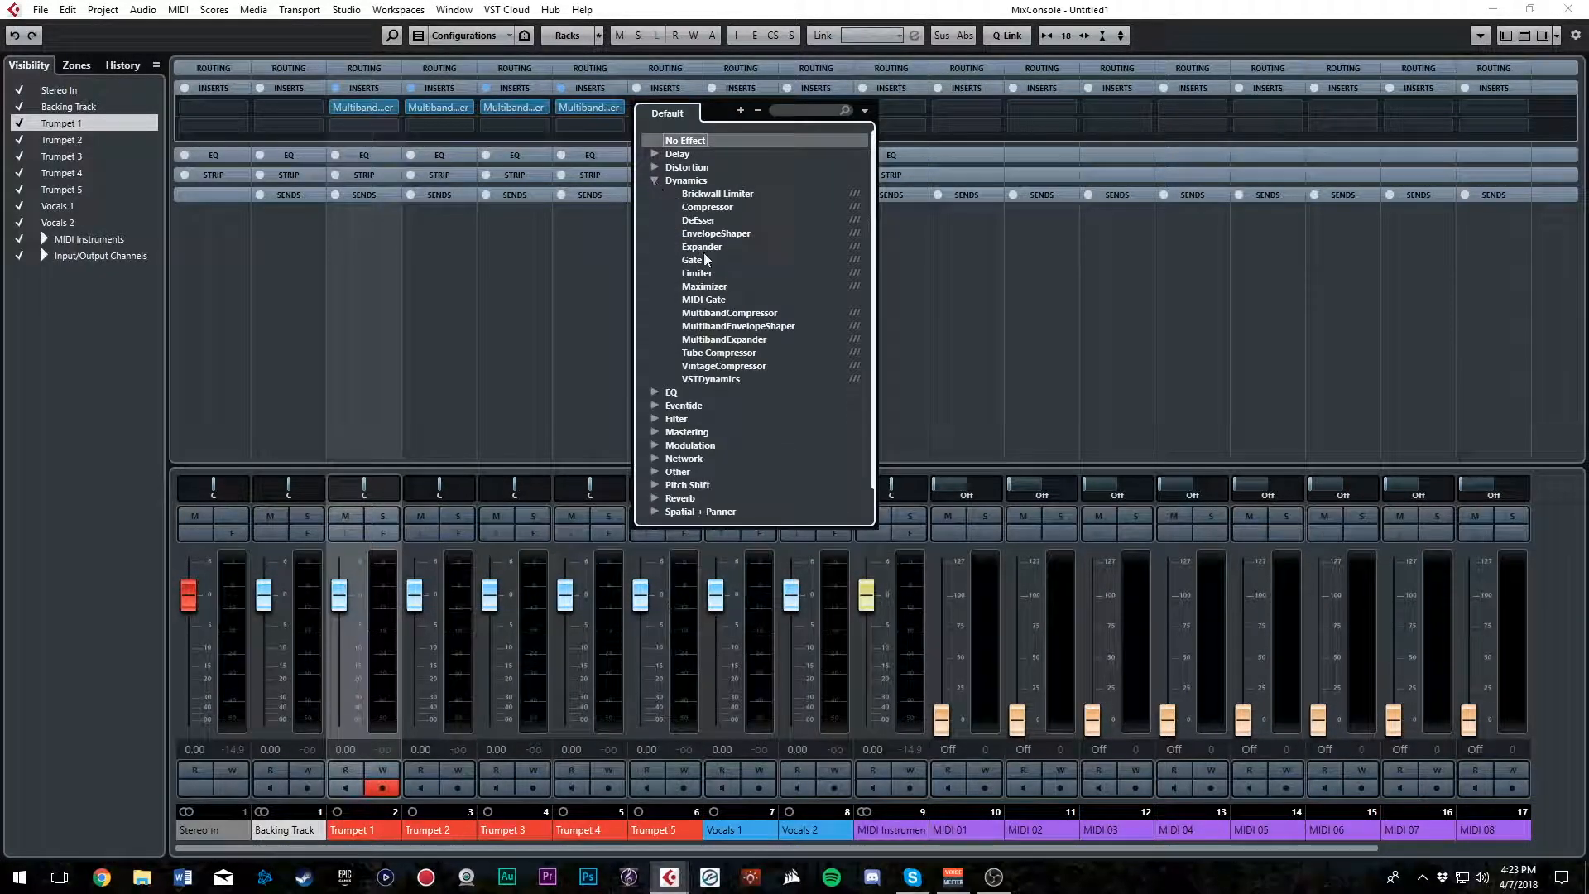
click(724, 339)
click(1054, 276)
text(3)
key(Return)
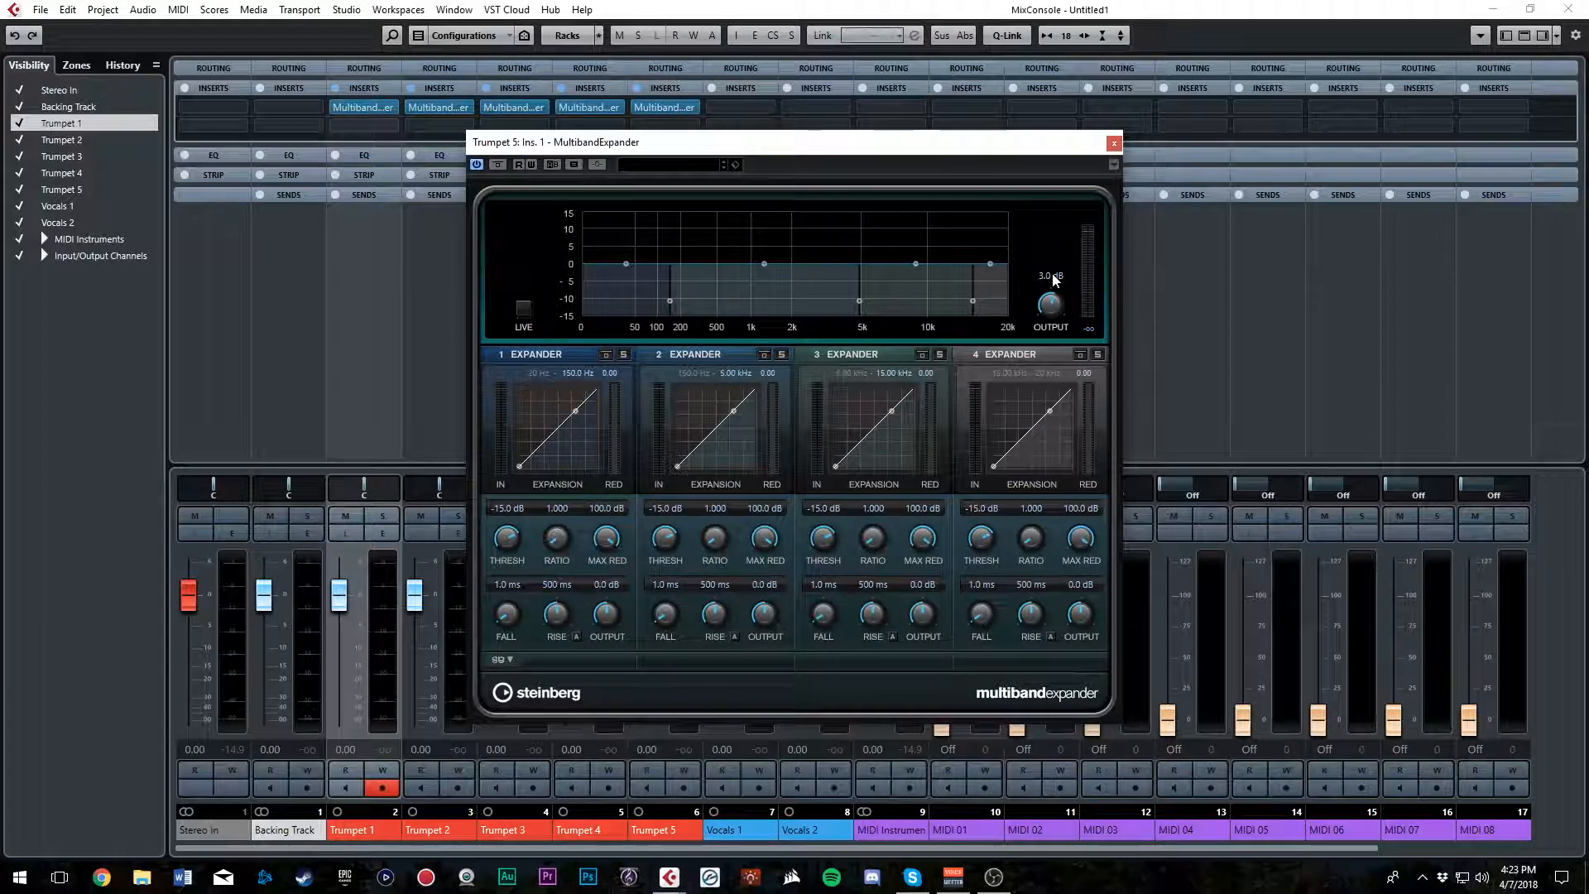
click(1115, 143)
Load a MultibandExpander into the first insert slot of Vocals 1 and adjust its overall output before closing its window
click(773, 112)
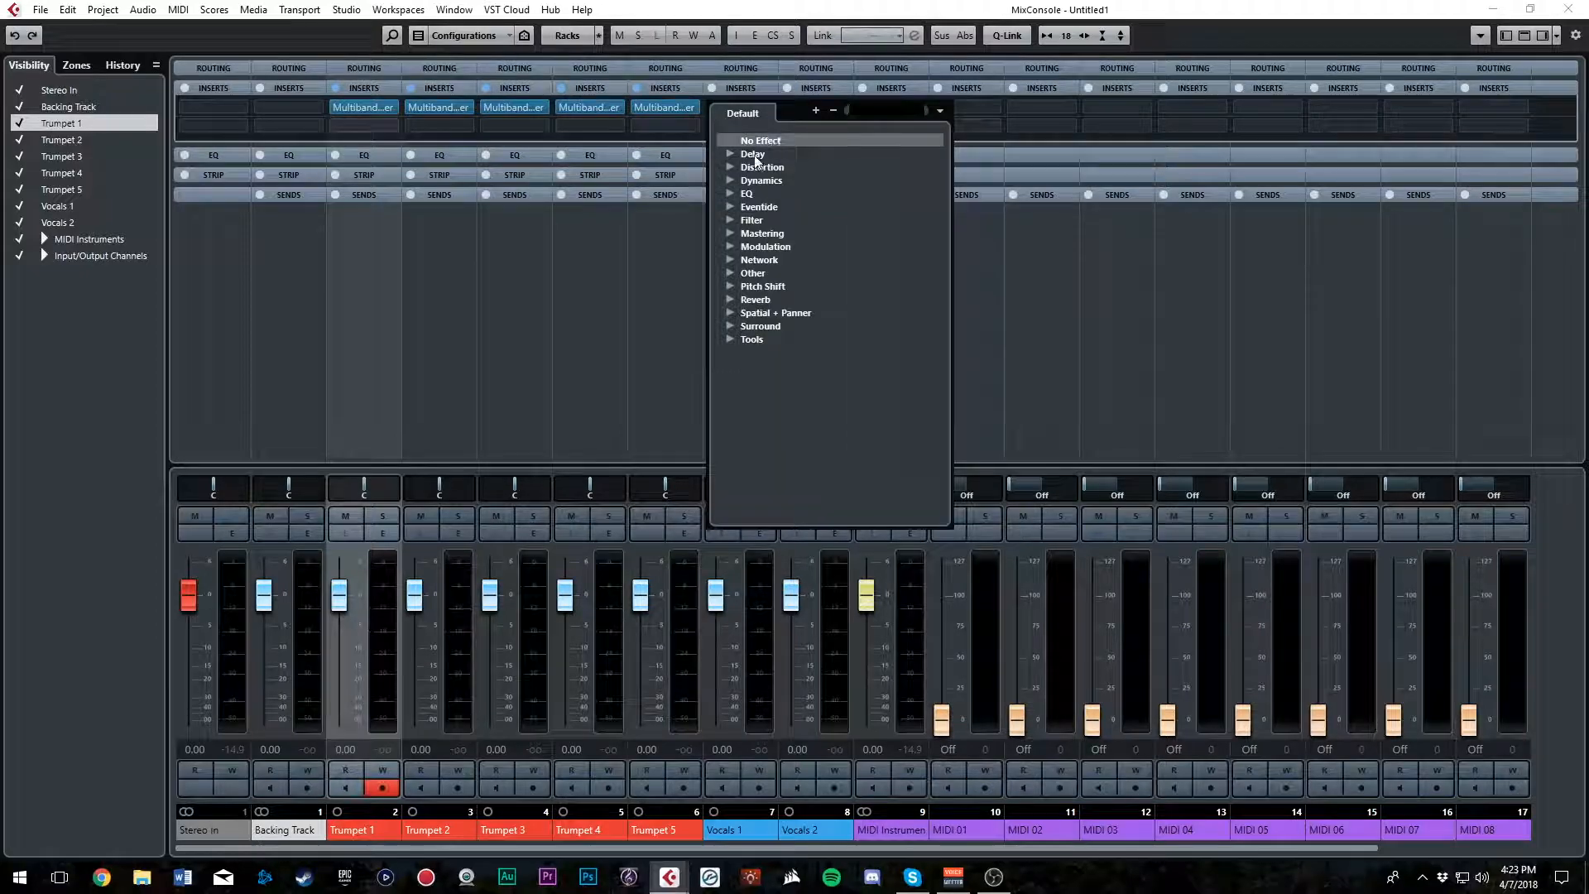
click(729, 181)
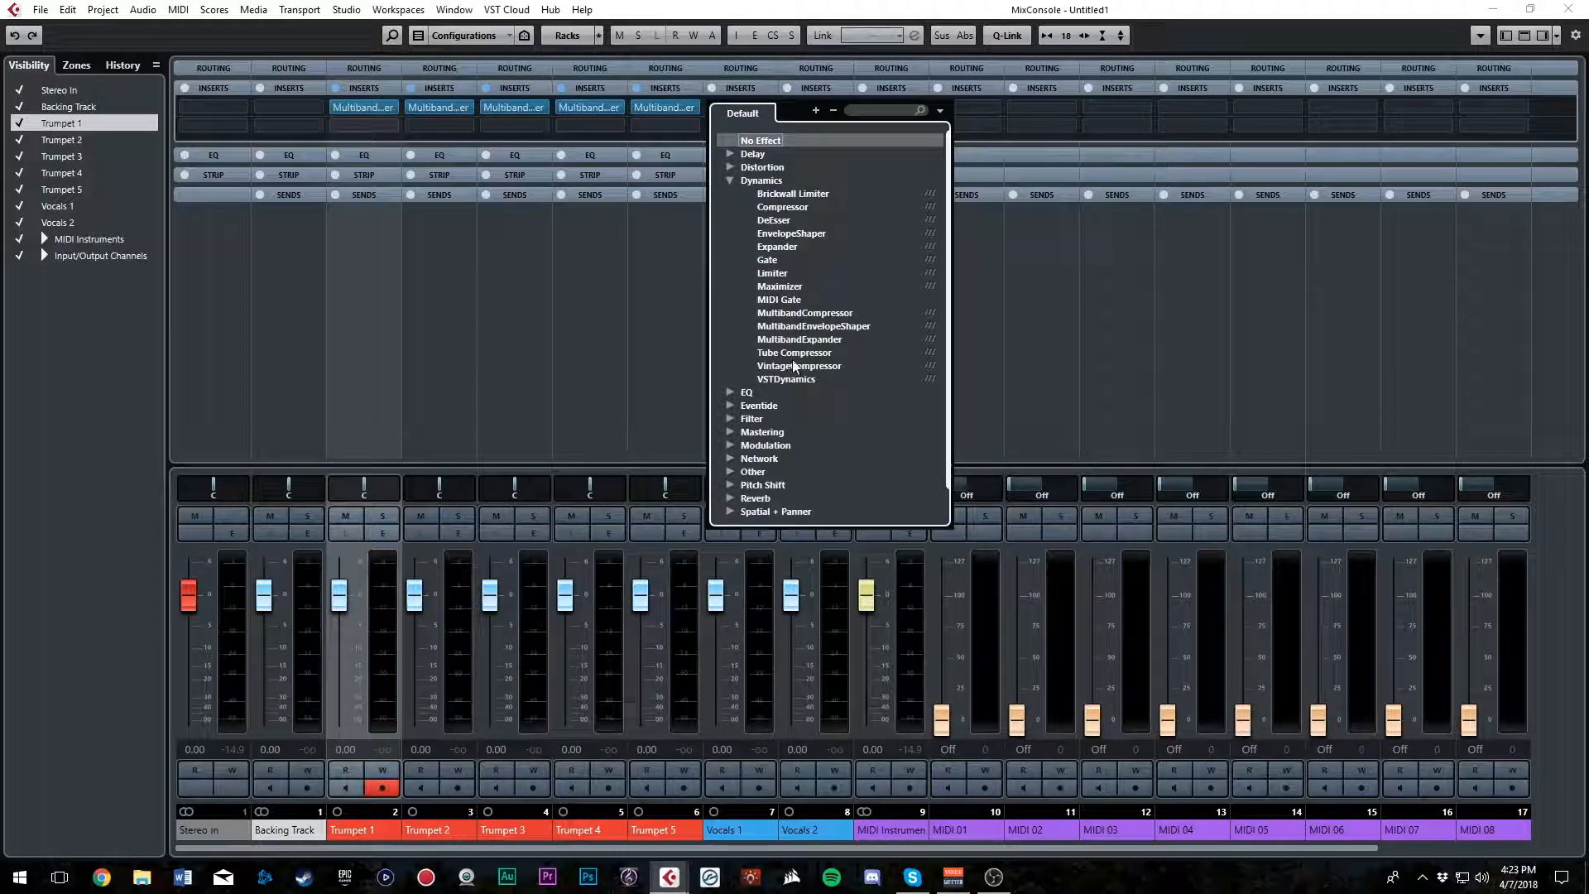
click(803, 341)
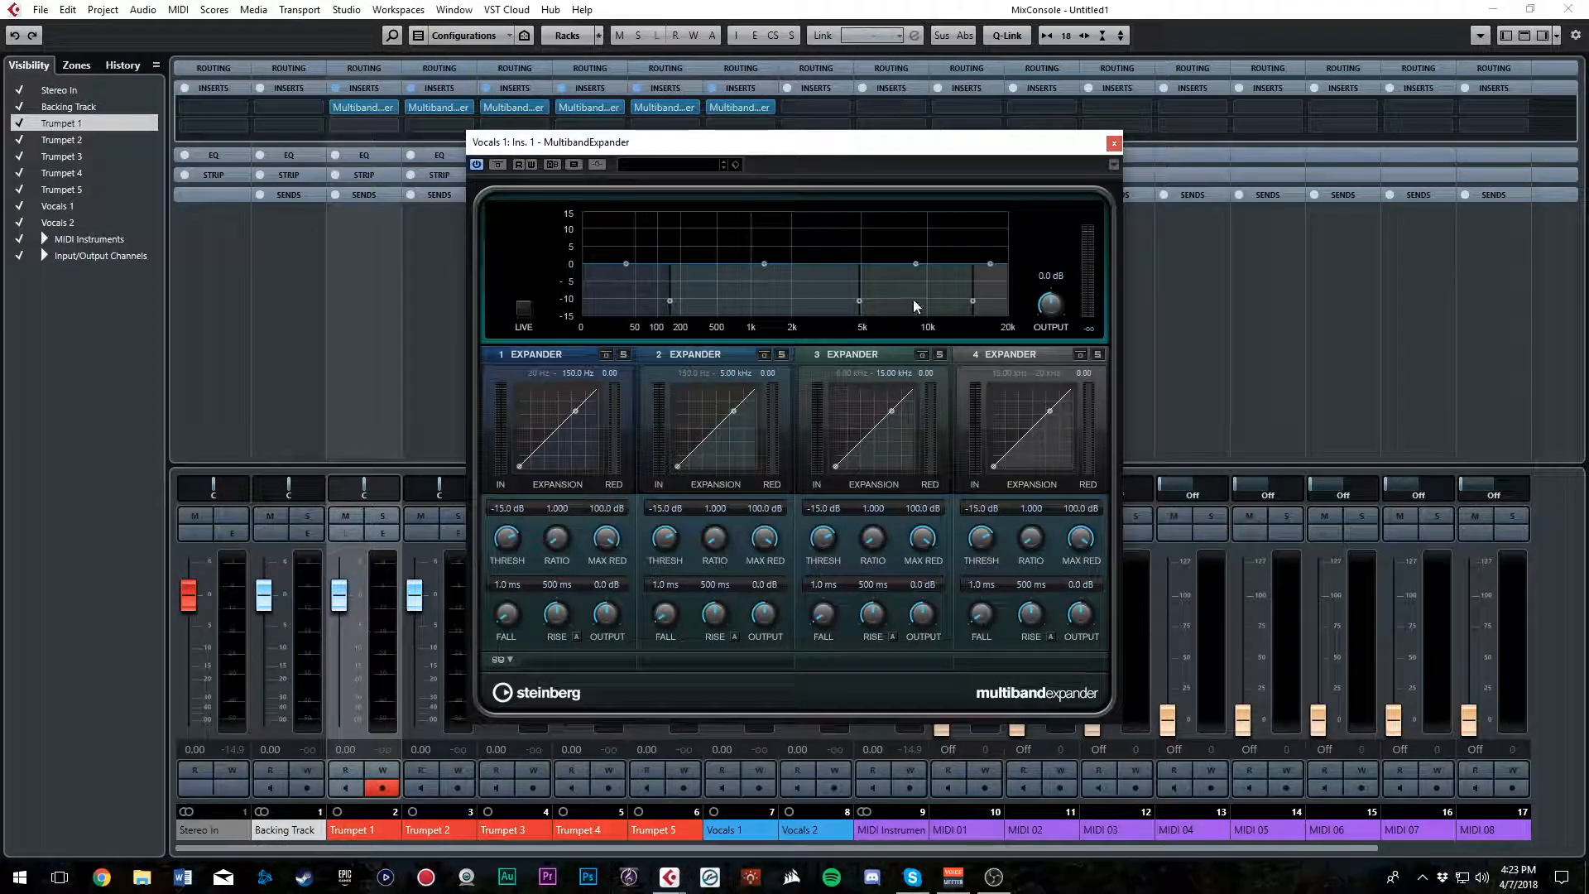
drag(1045, 281, 1048, 231)
click(1113, 143)
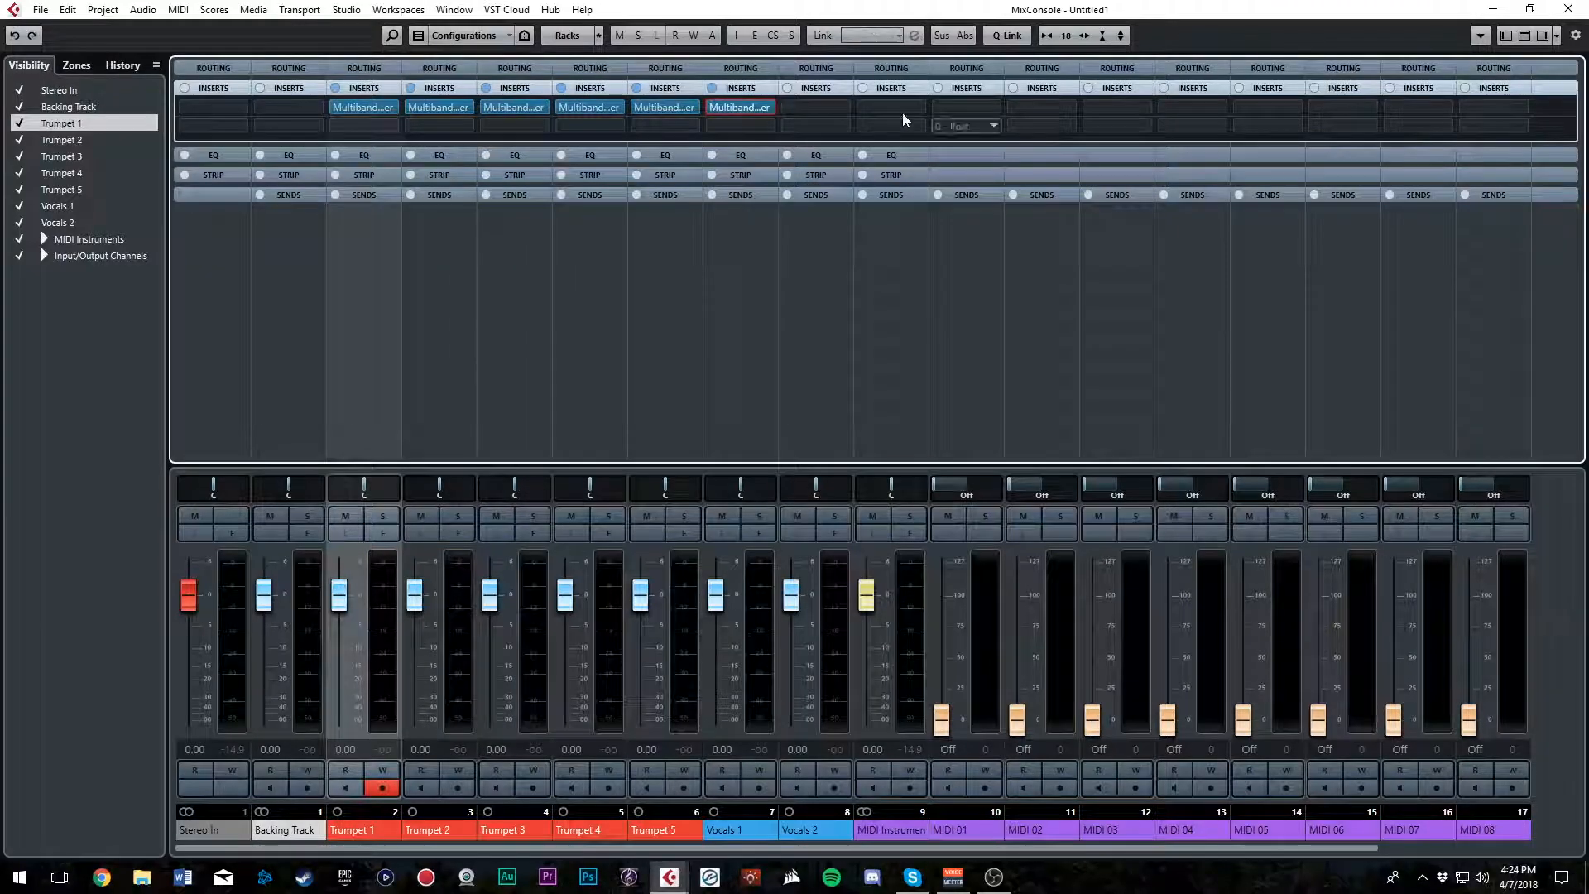
Load a MultibandExpander into Vocals 2's first insert slot, set its overall output to 3 dB, and close its window
click(842, 109)
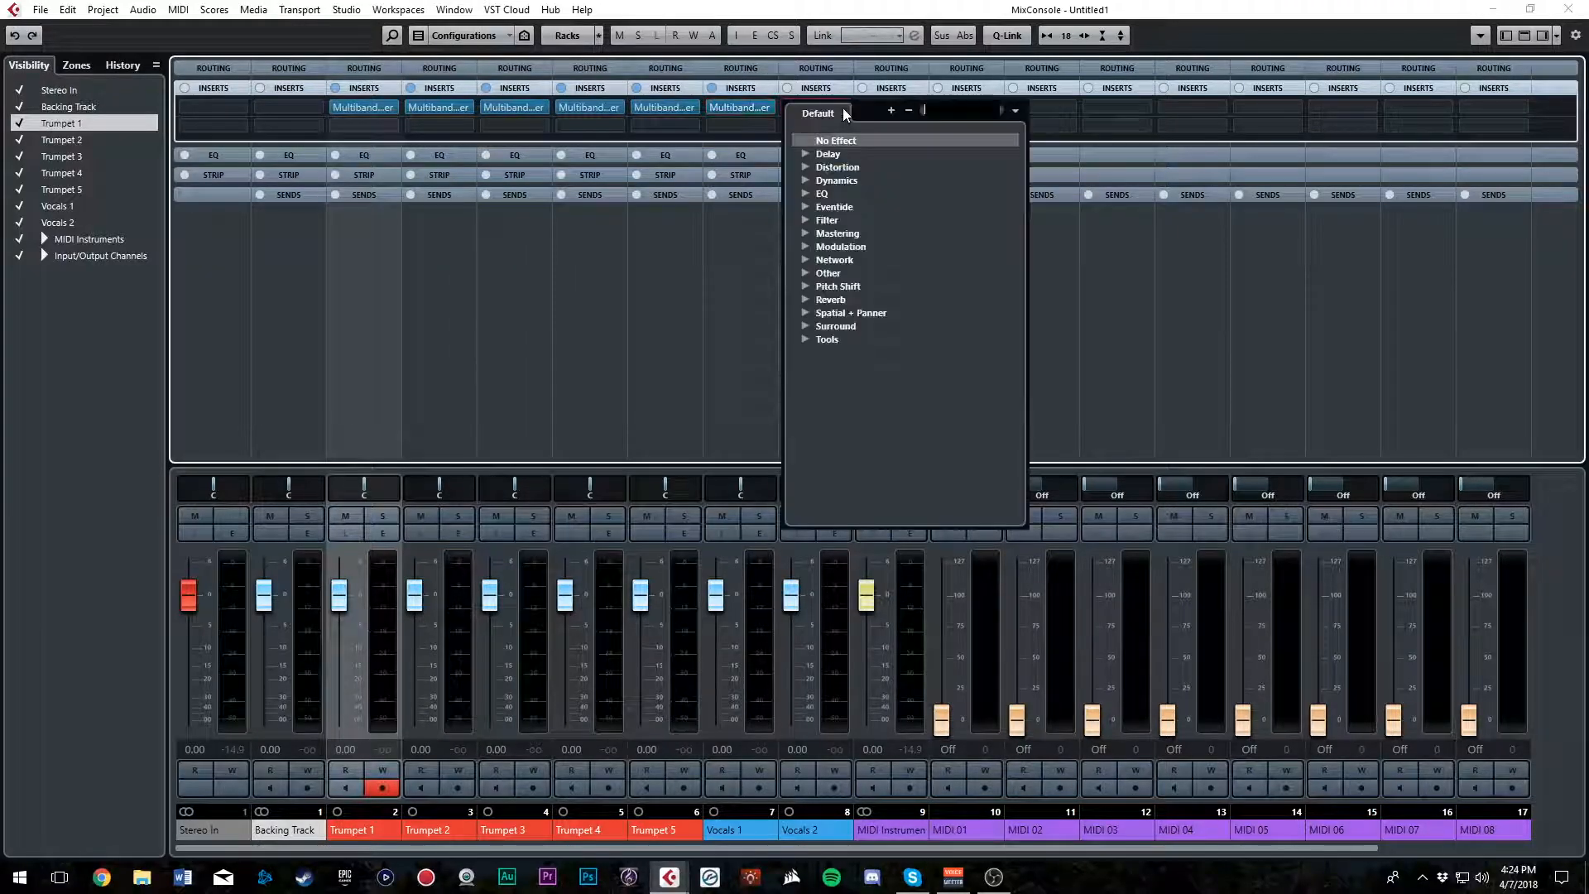
click(807, 182)
click(904, 340)
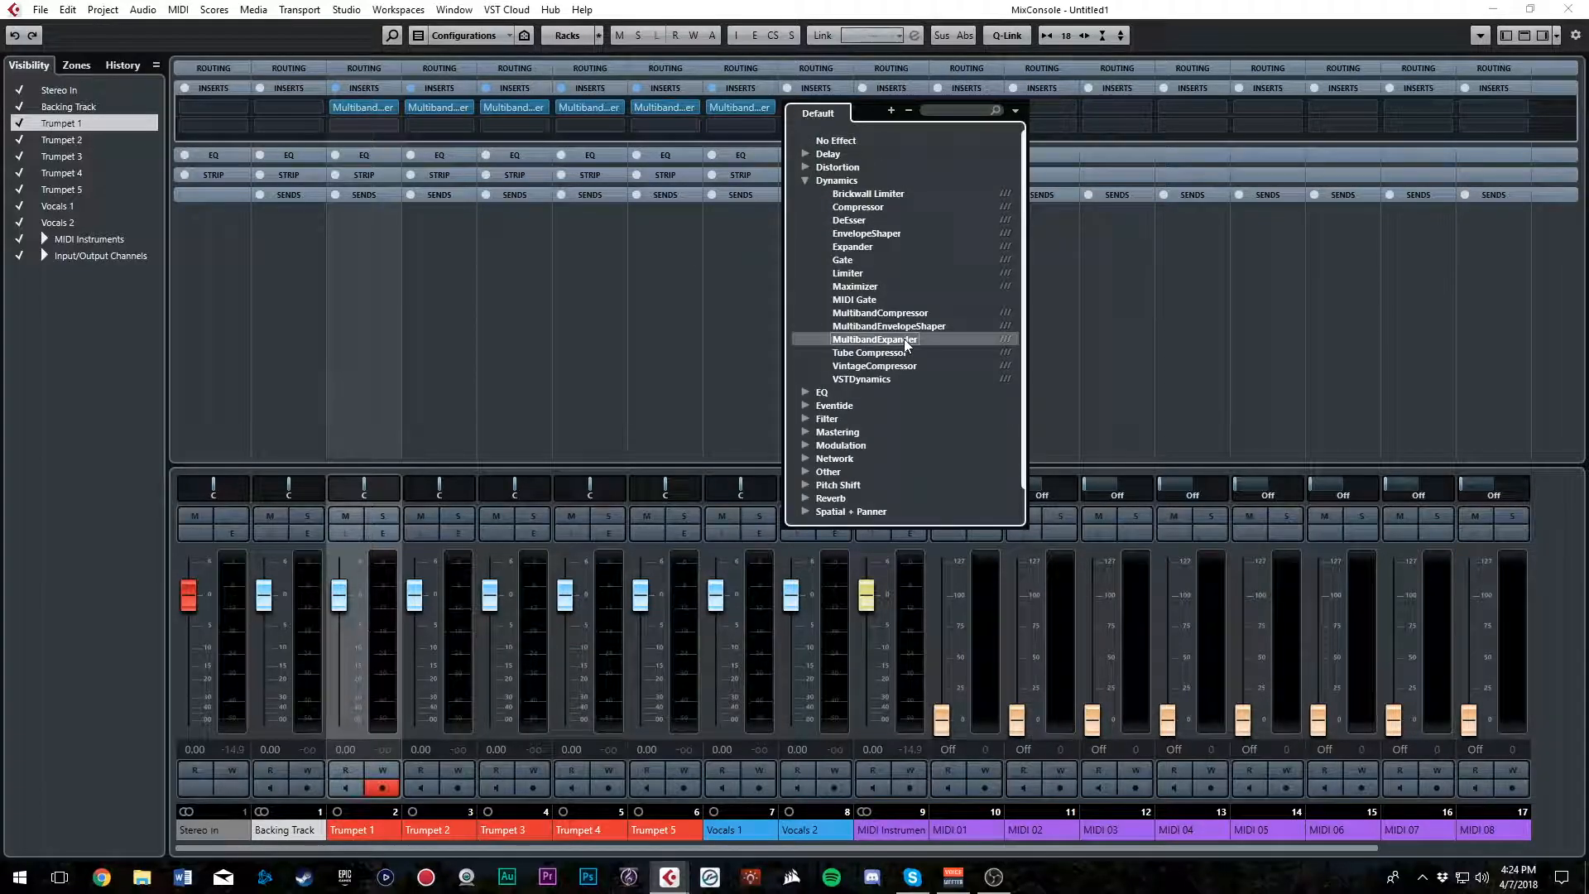
click(1051, 278)
text(3)
key(Return)
click(1115, 143)
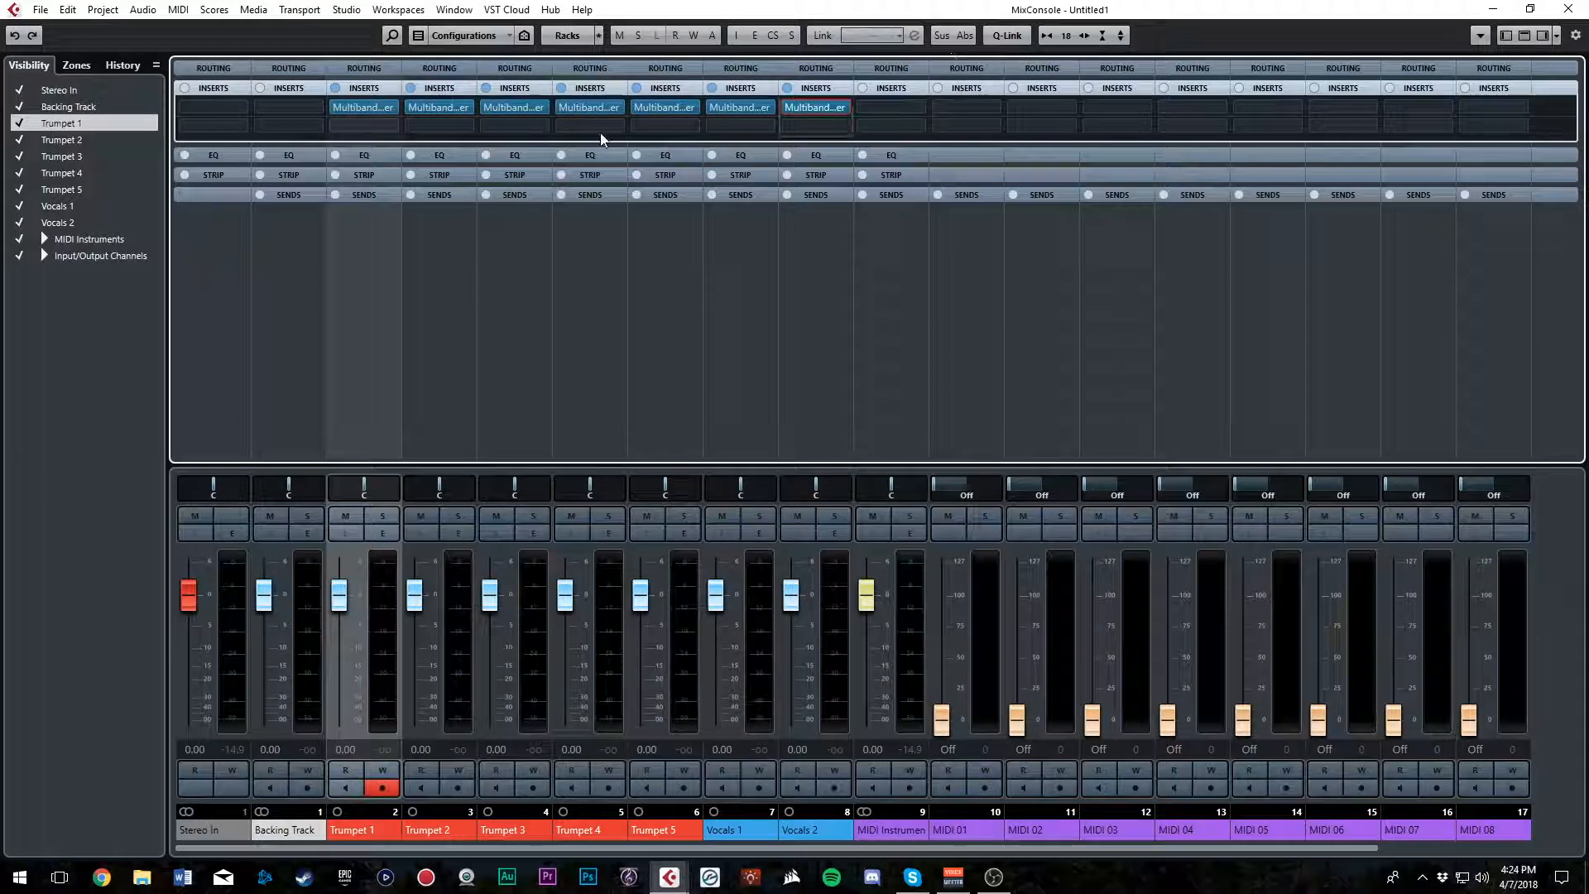
Load the Frequency EQ into Trumpet 1's second insert slot and close its plug-in window
click(390, 127)
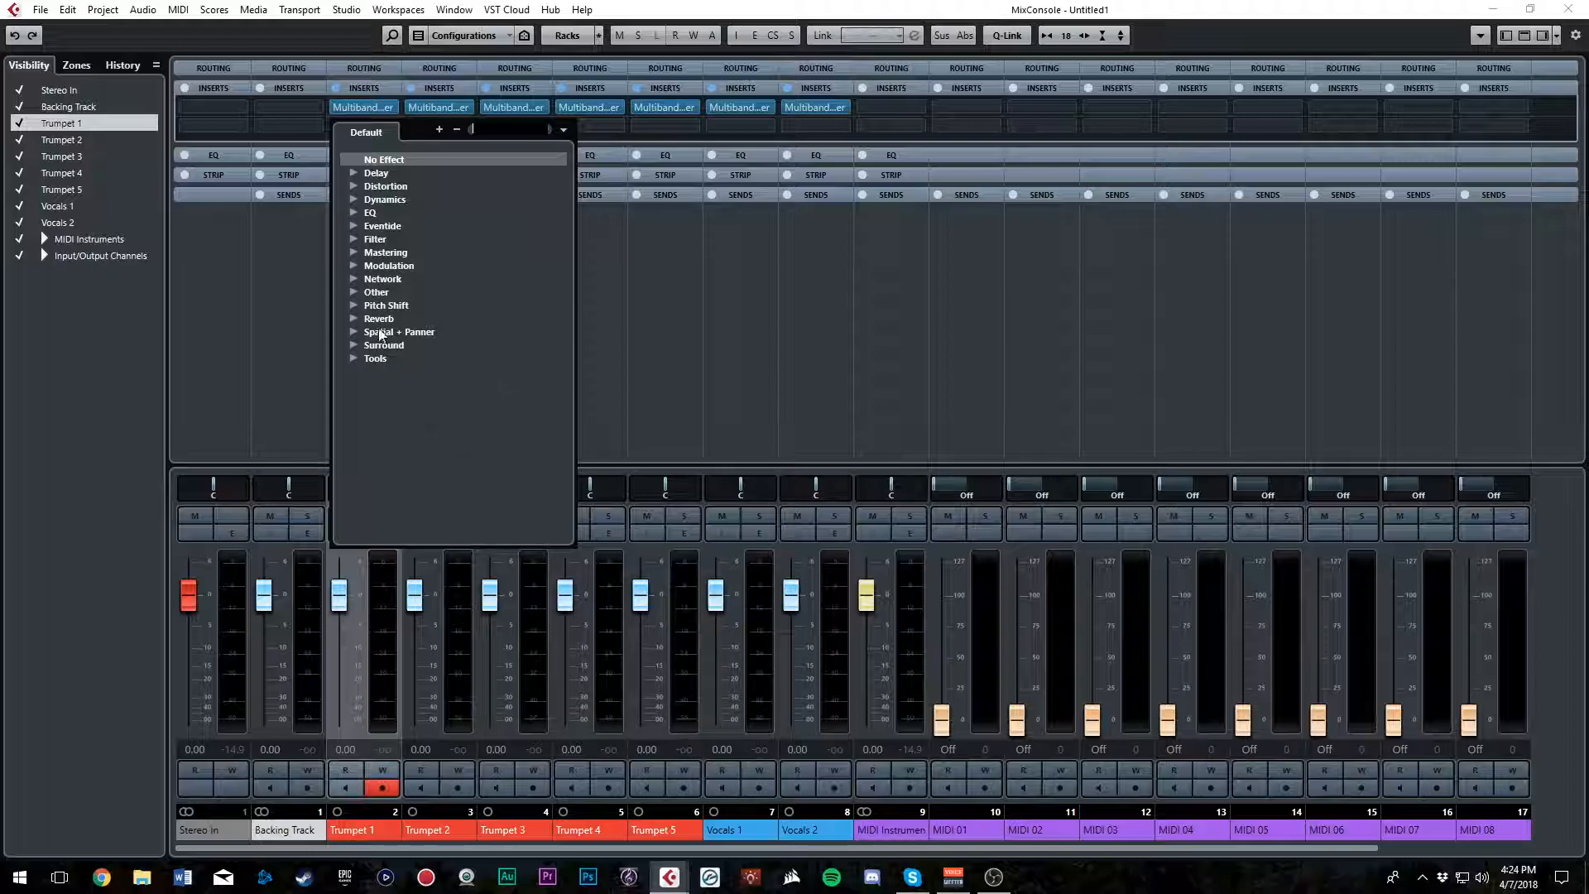
click(353, 213)
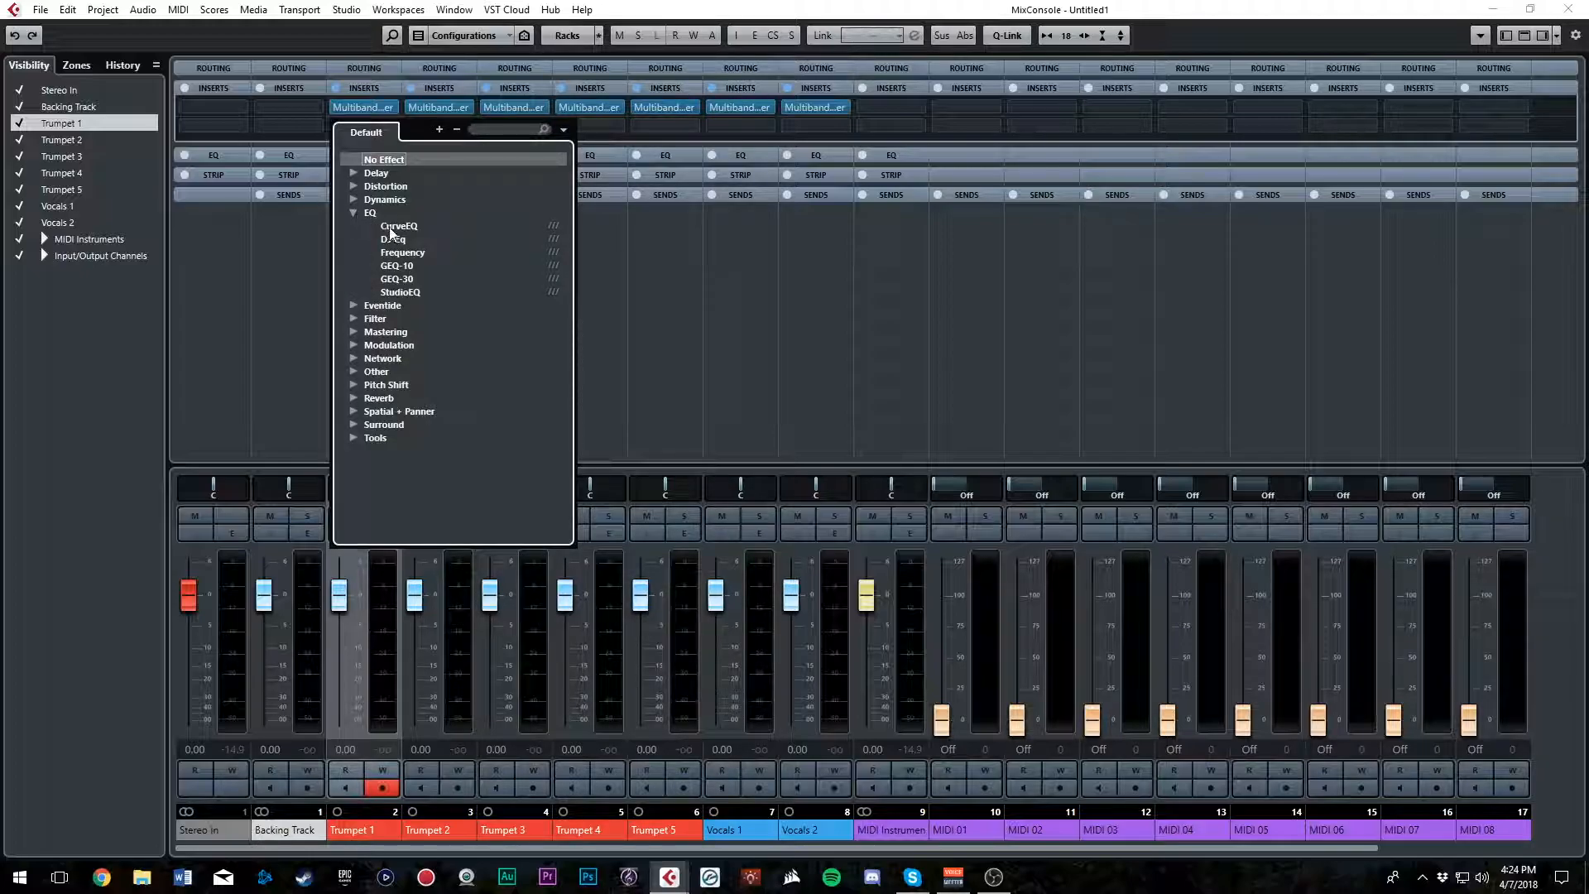
click(404, 252)
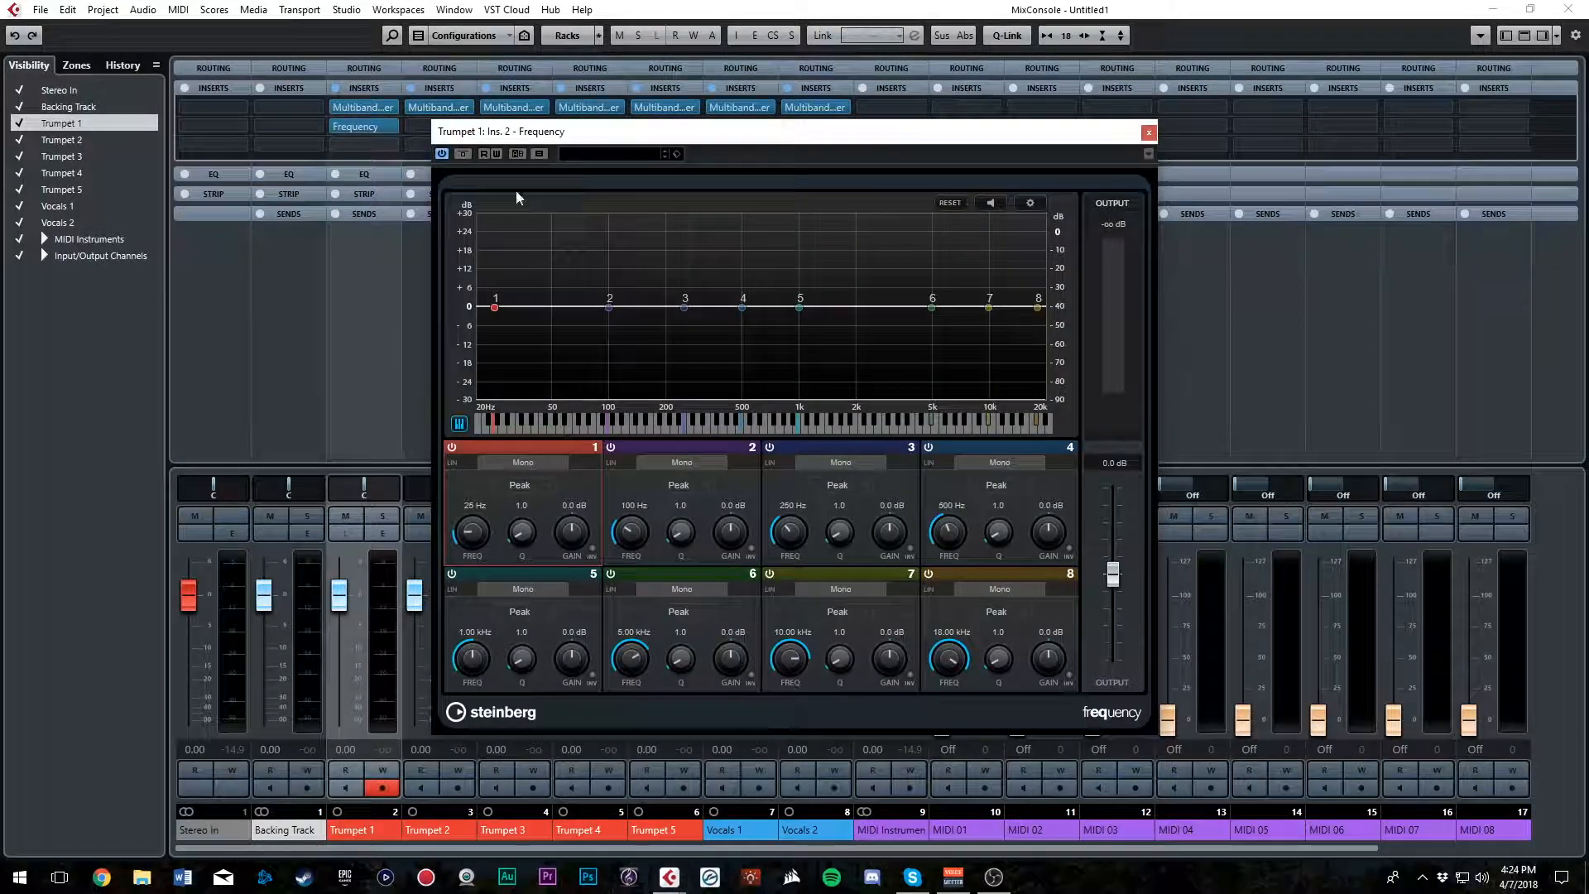
click(1149, 132)
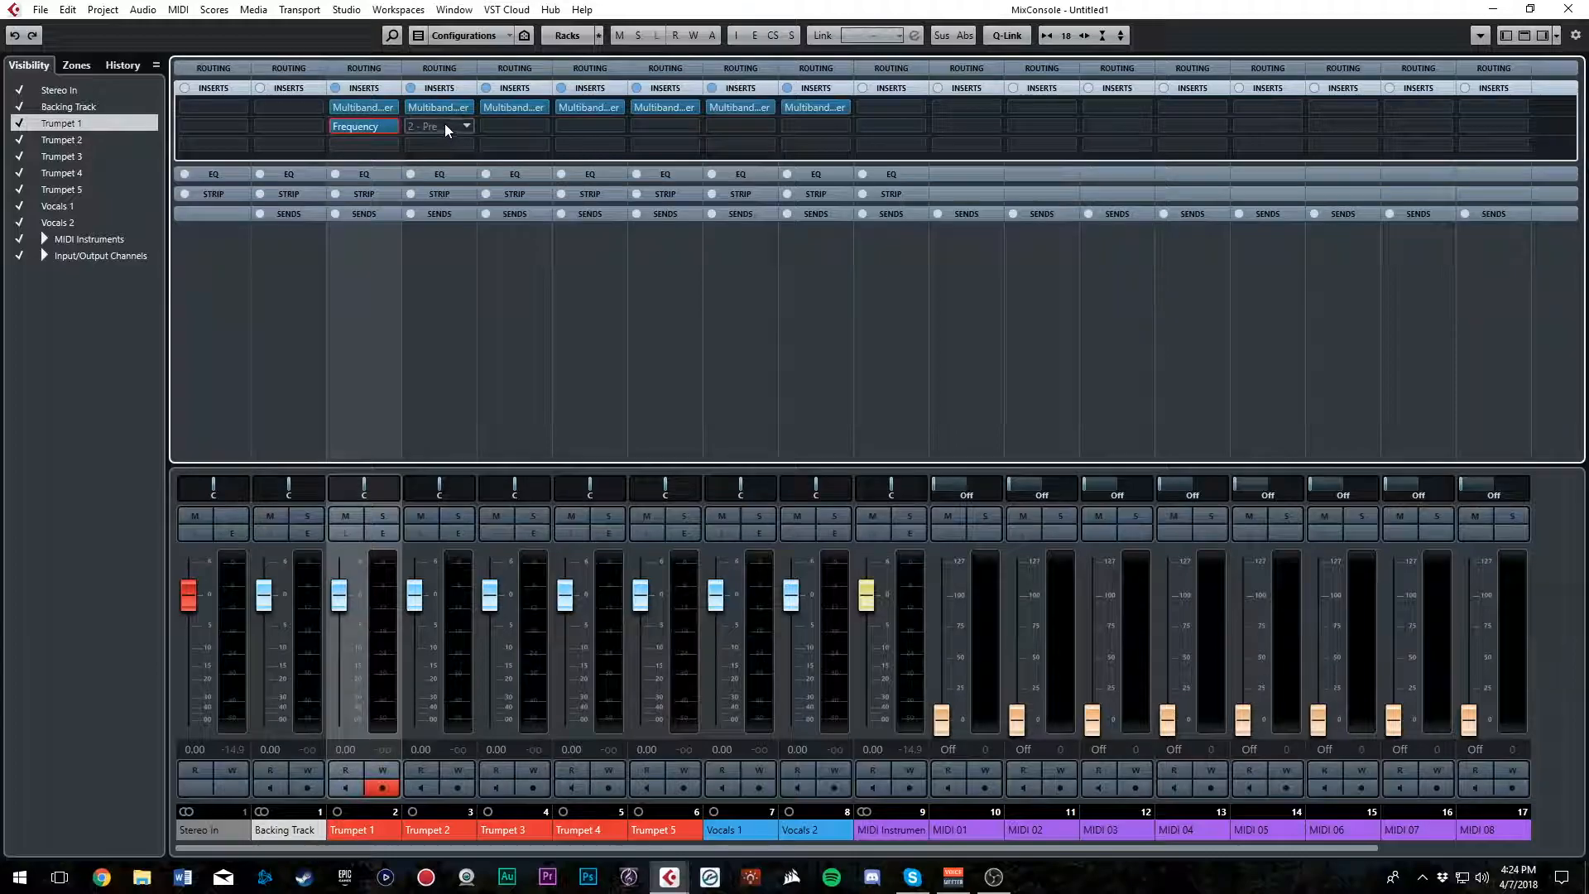
click(439, 127)
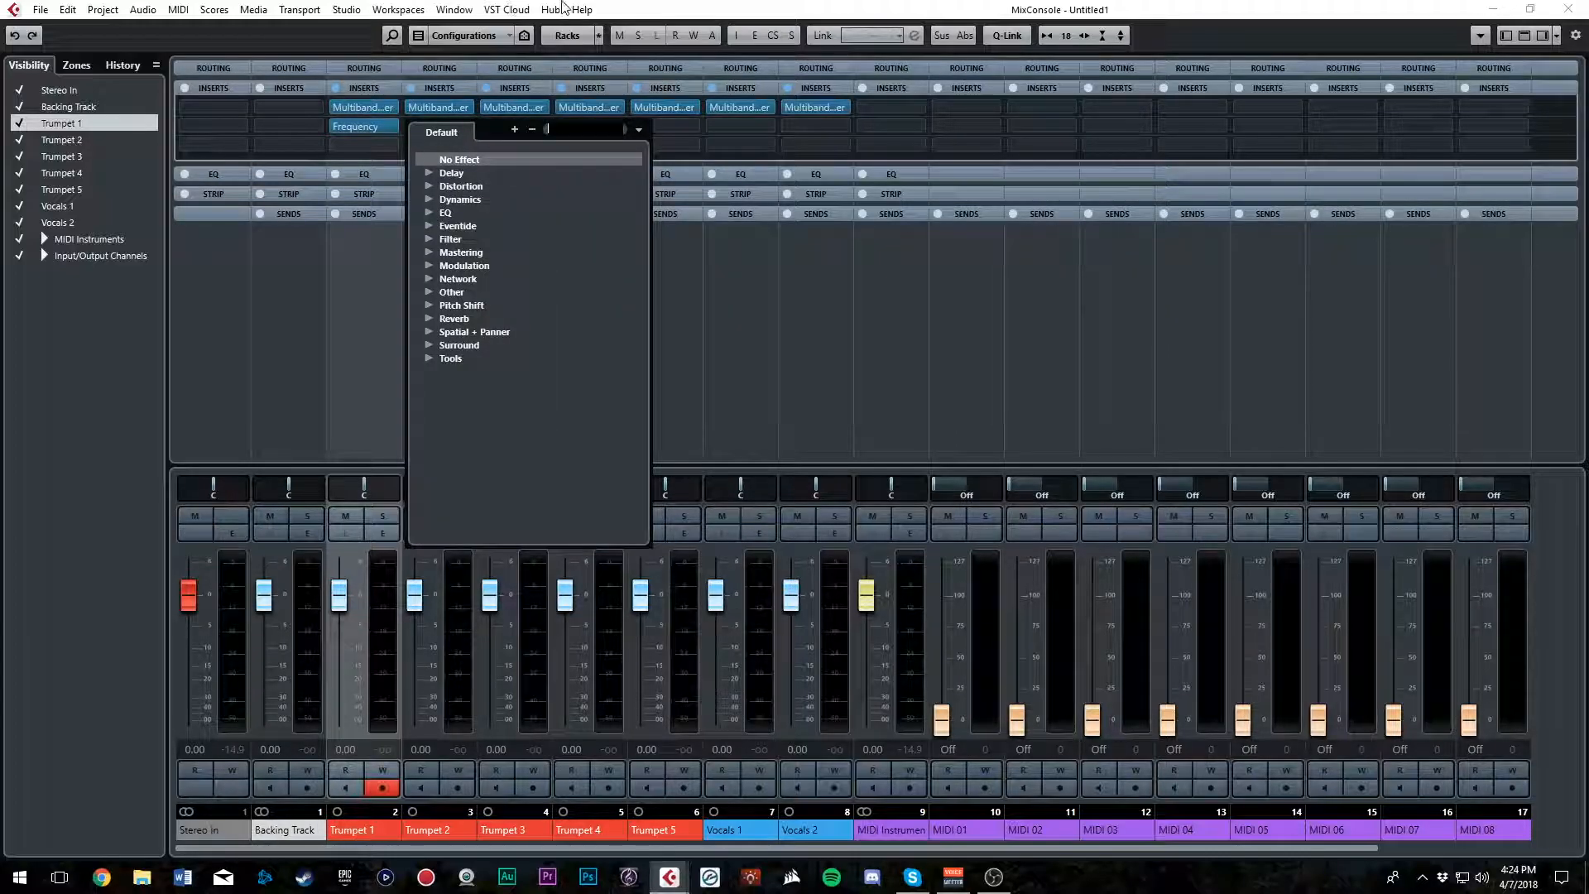
click(564, 6)
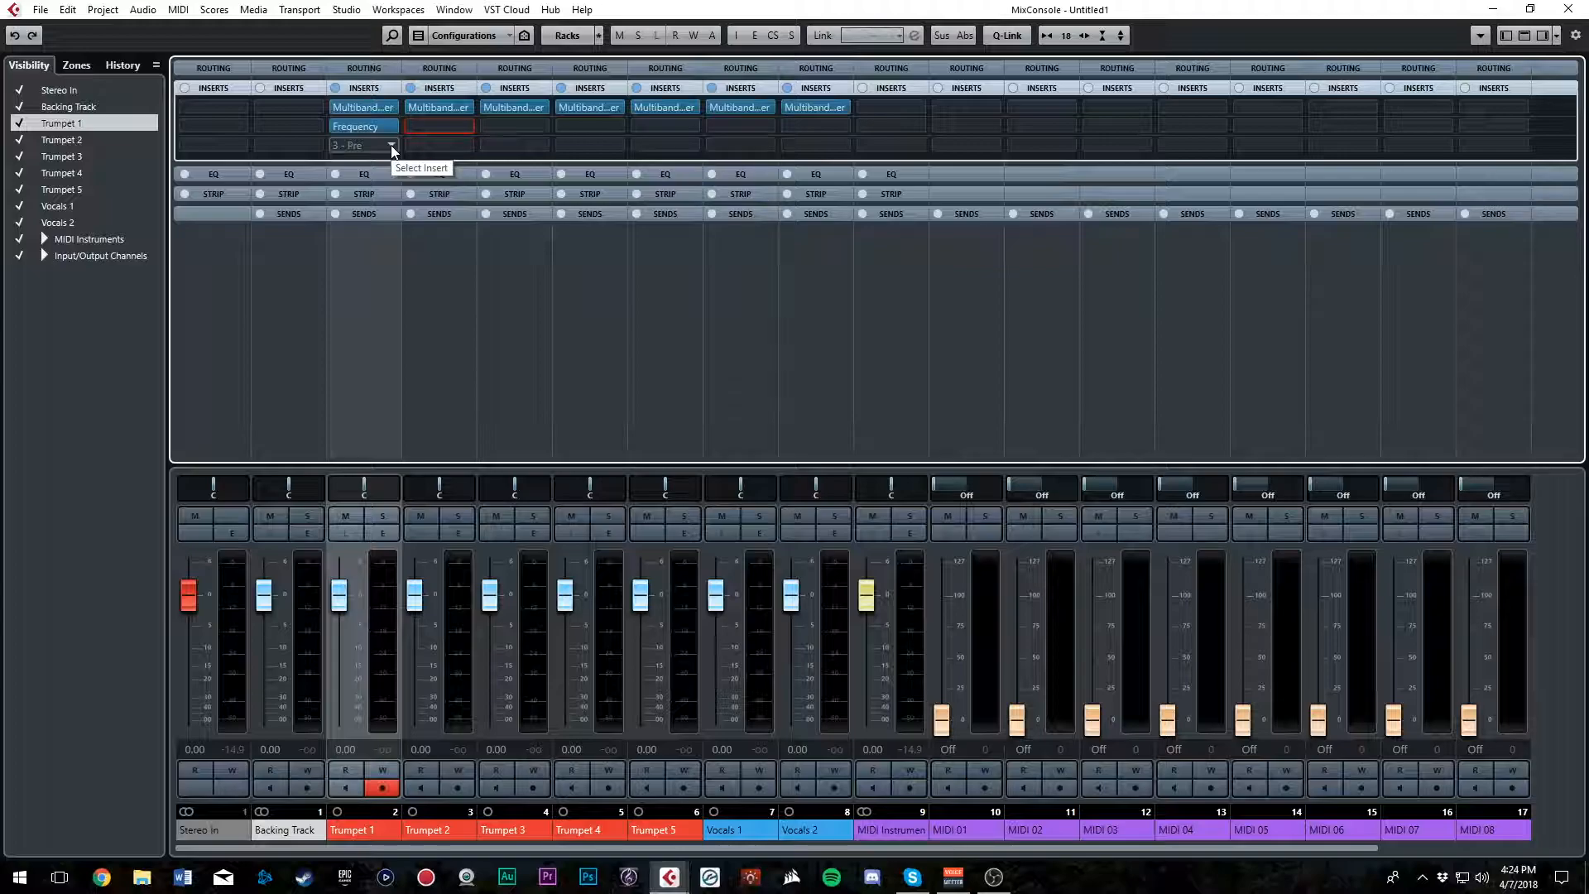
Load the RoomWorks reverb into the third insert slot of Trumpet 1
click(392, 146)
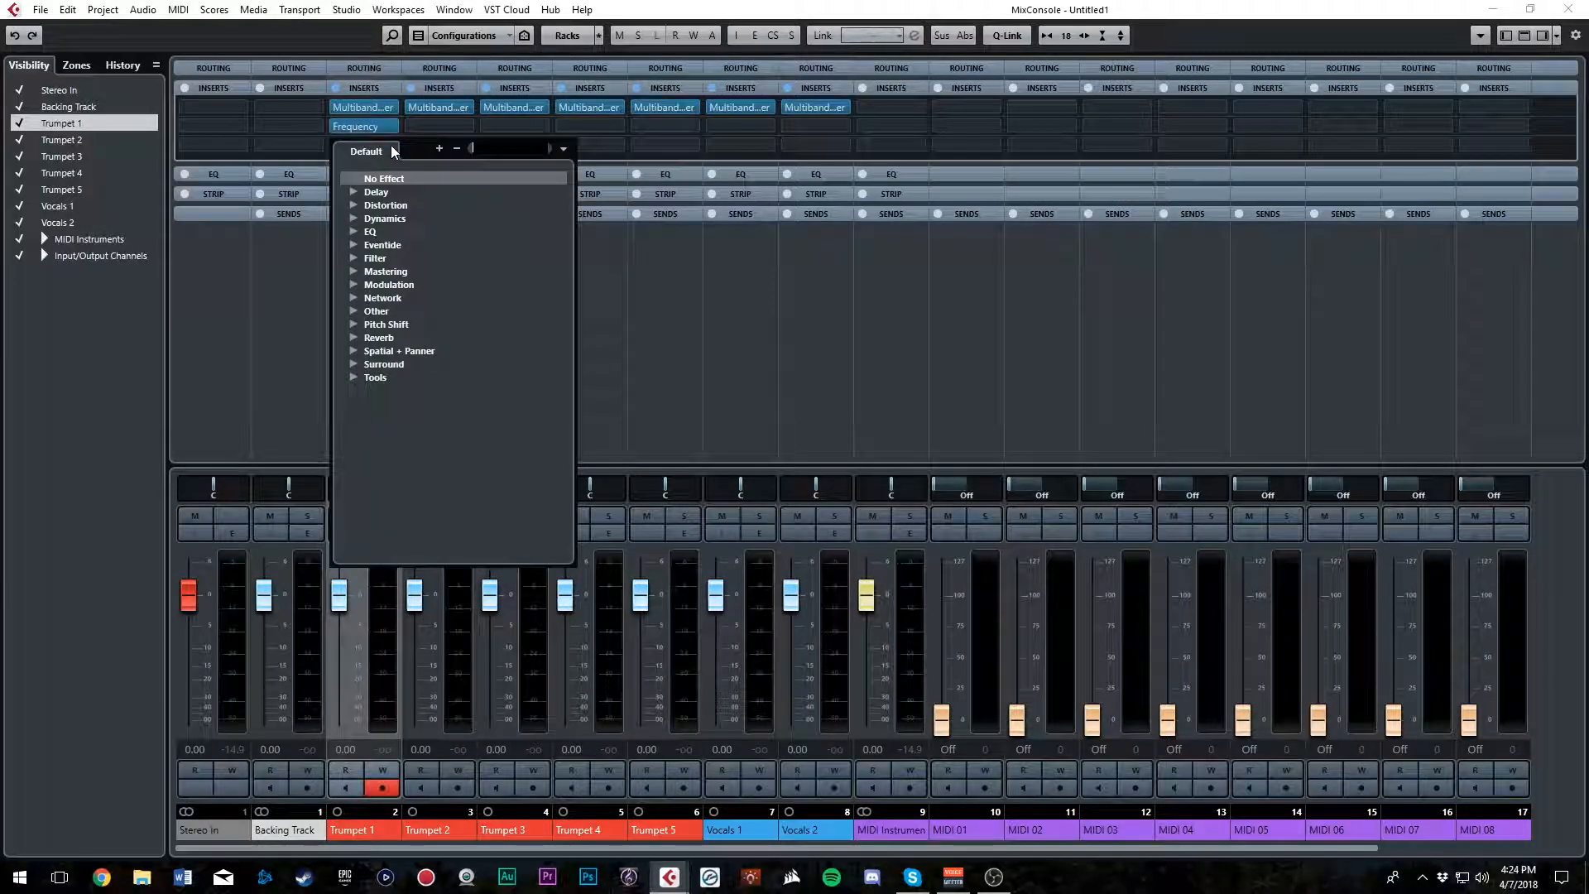
click(353, 337)
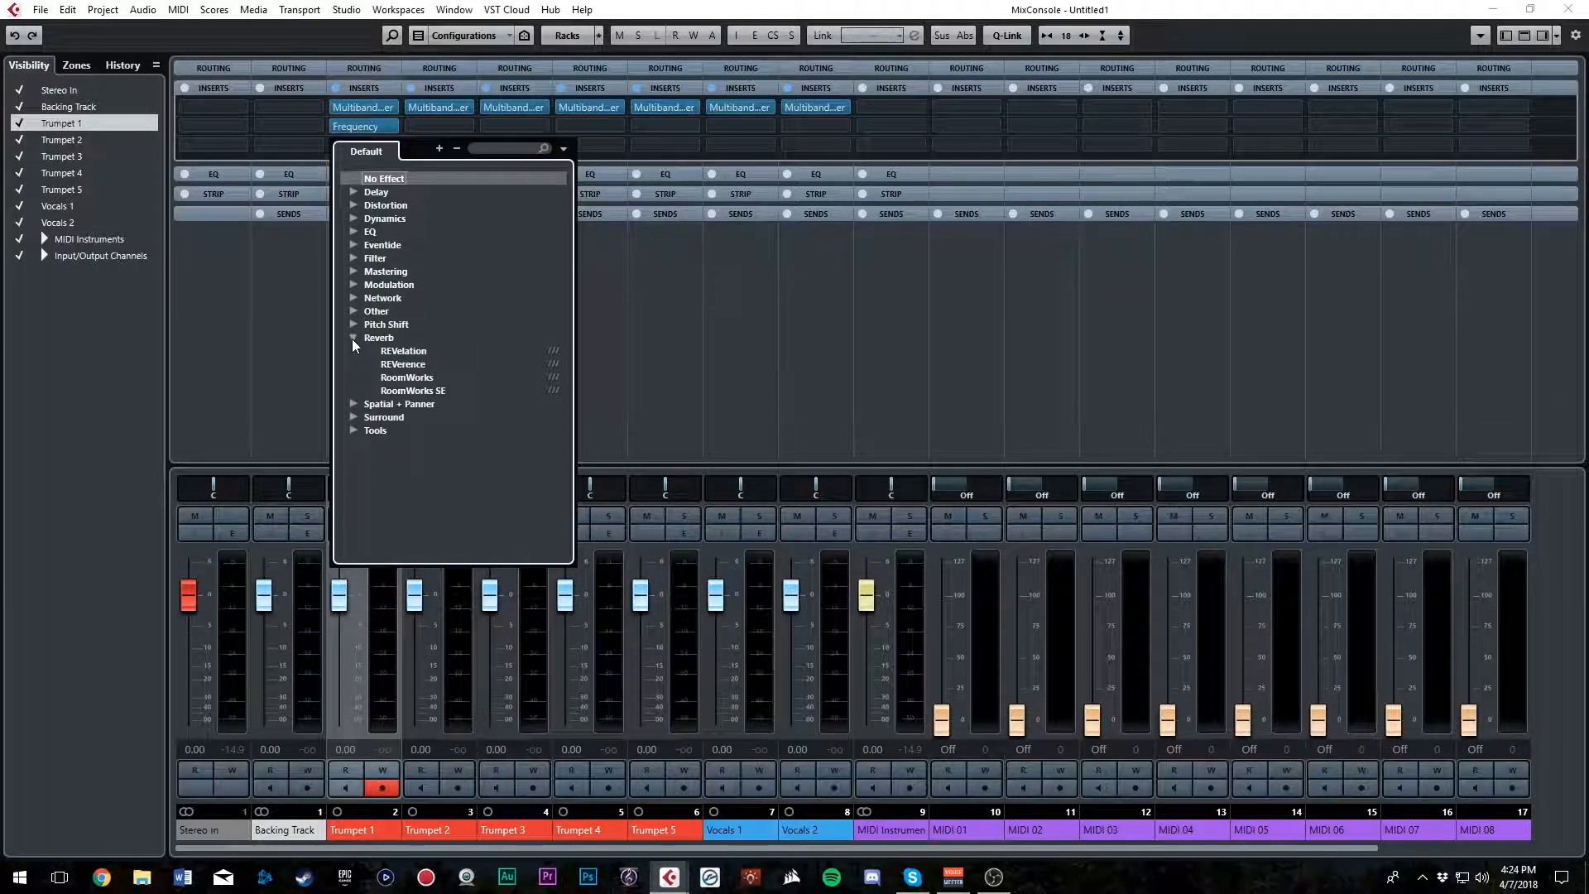
click(414, 377)
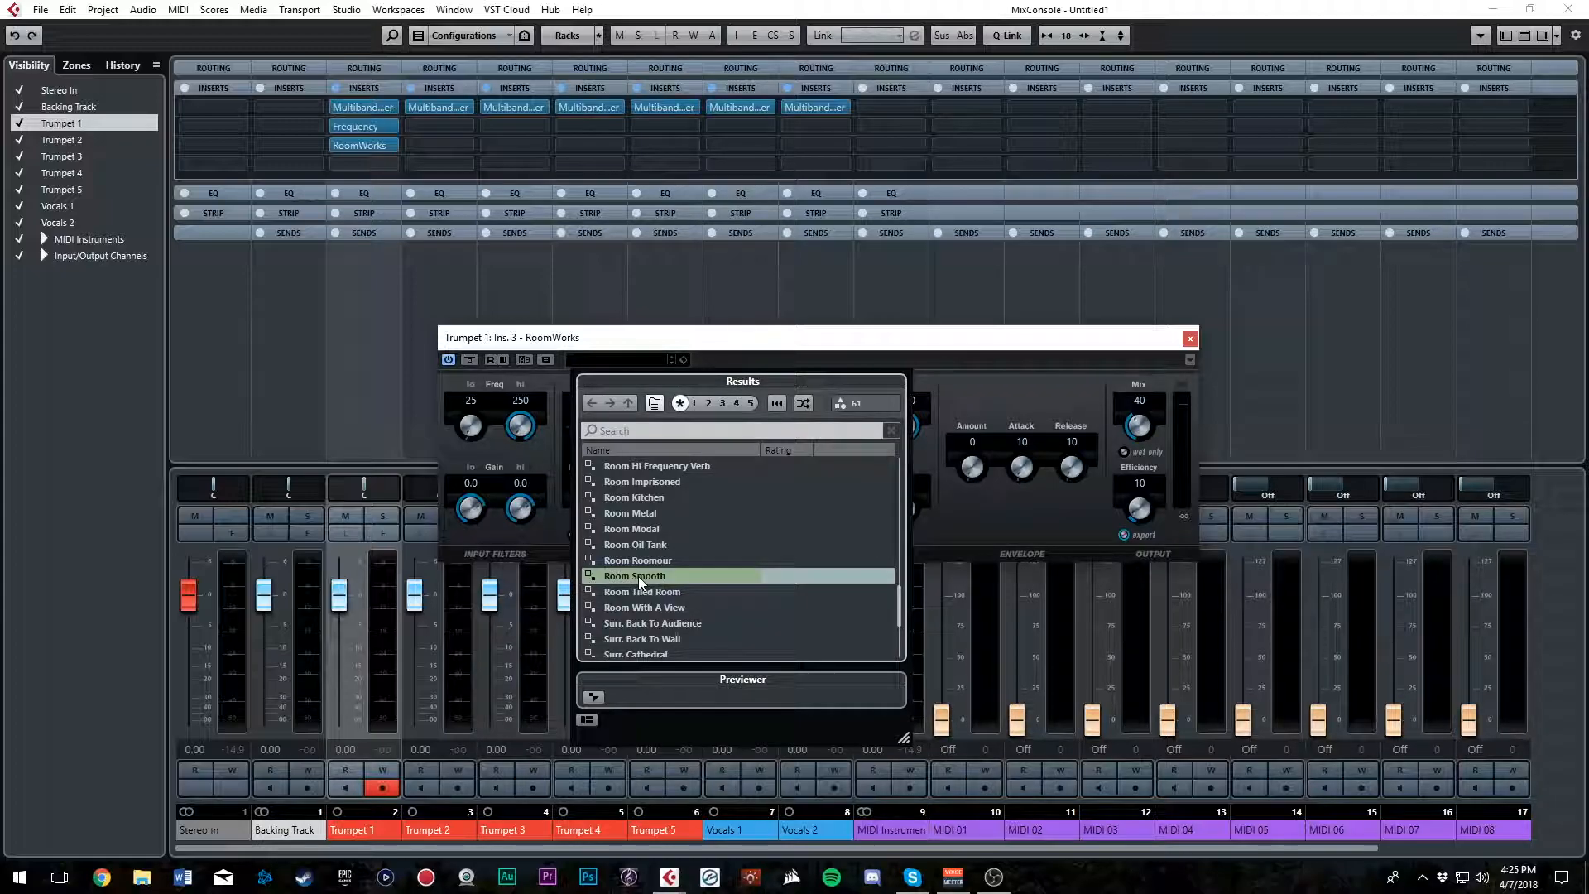
click(898, 358)
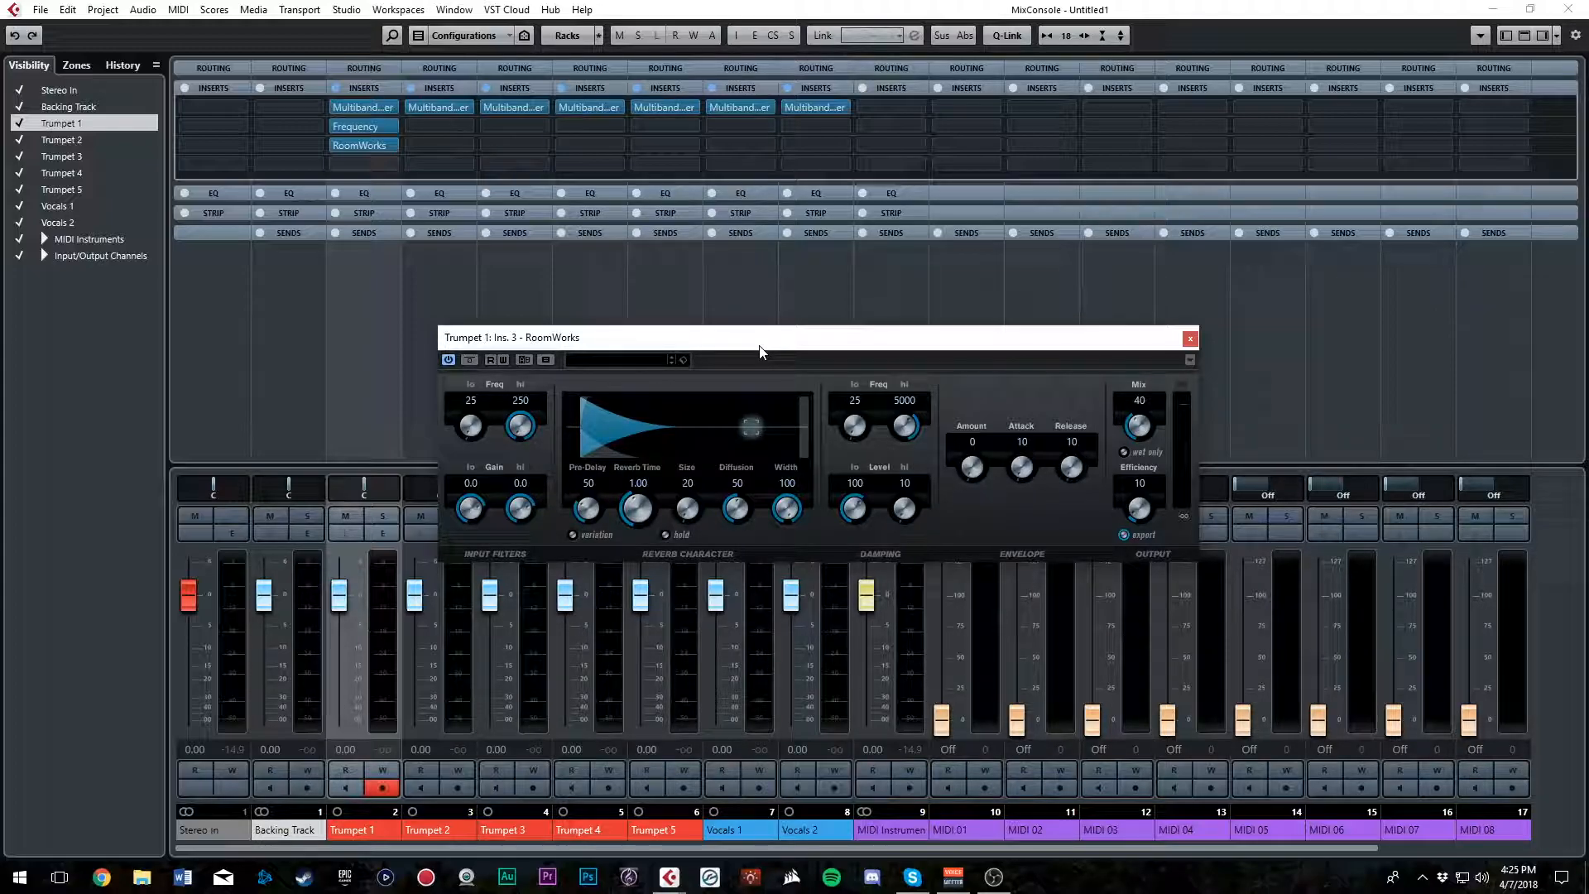
Apply the Room Smooth preset to Trumpet 1's RoomWorks reverb and close its plug-in window
click(629, 361)
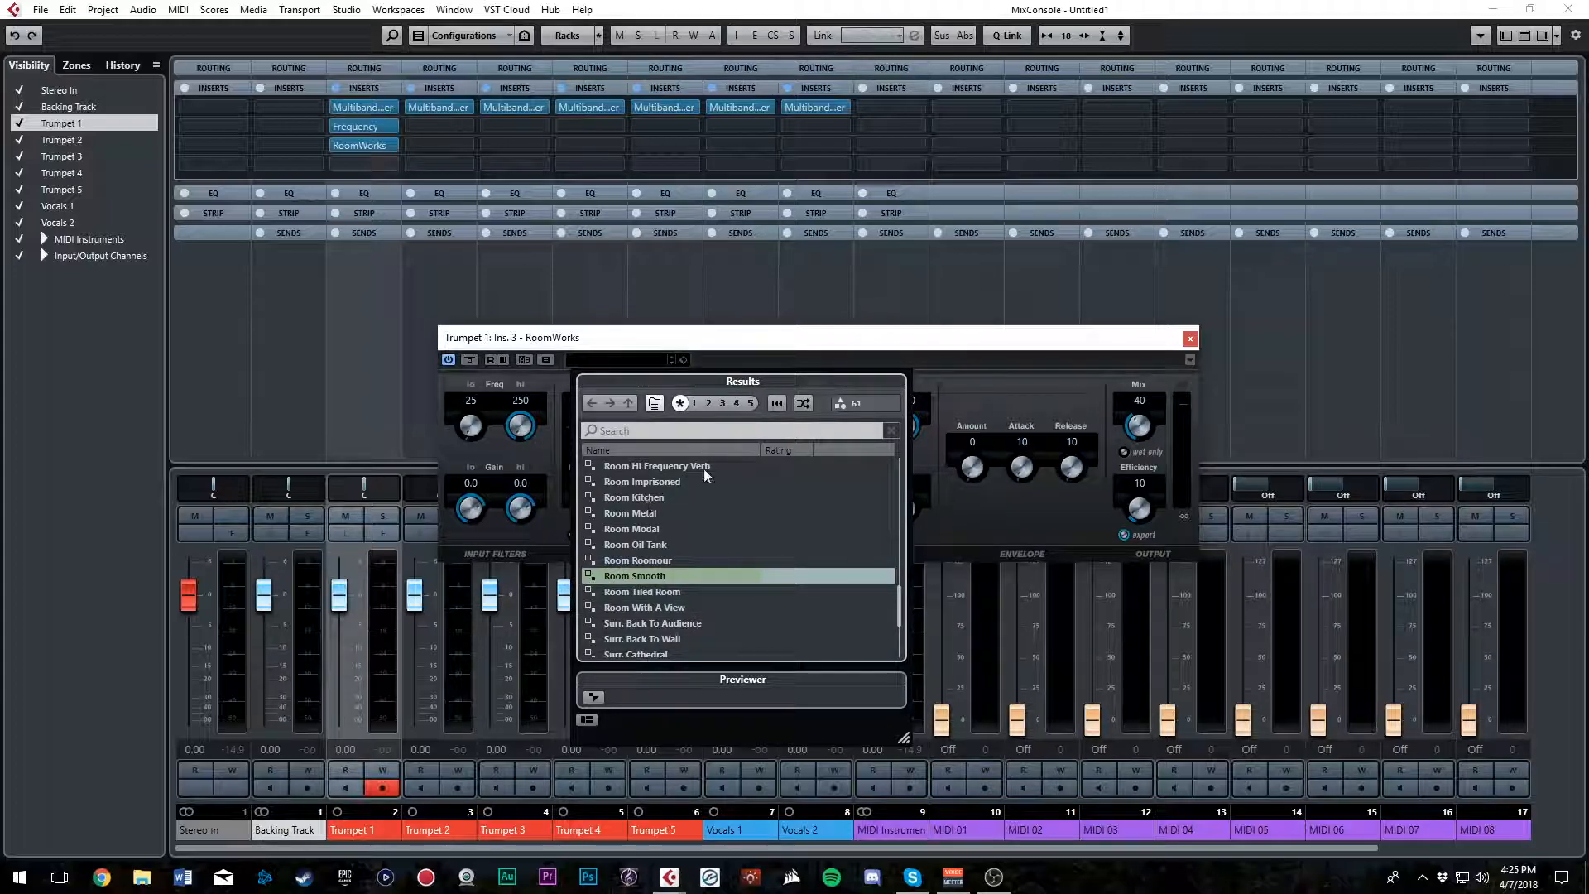
mouse_move(901, 598)
mouse_down()
mouse_move(901, 559)
mouse_move(901, 590)
mouse_up()
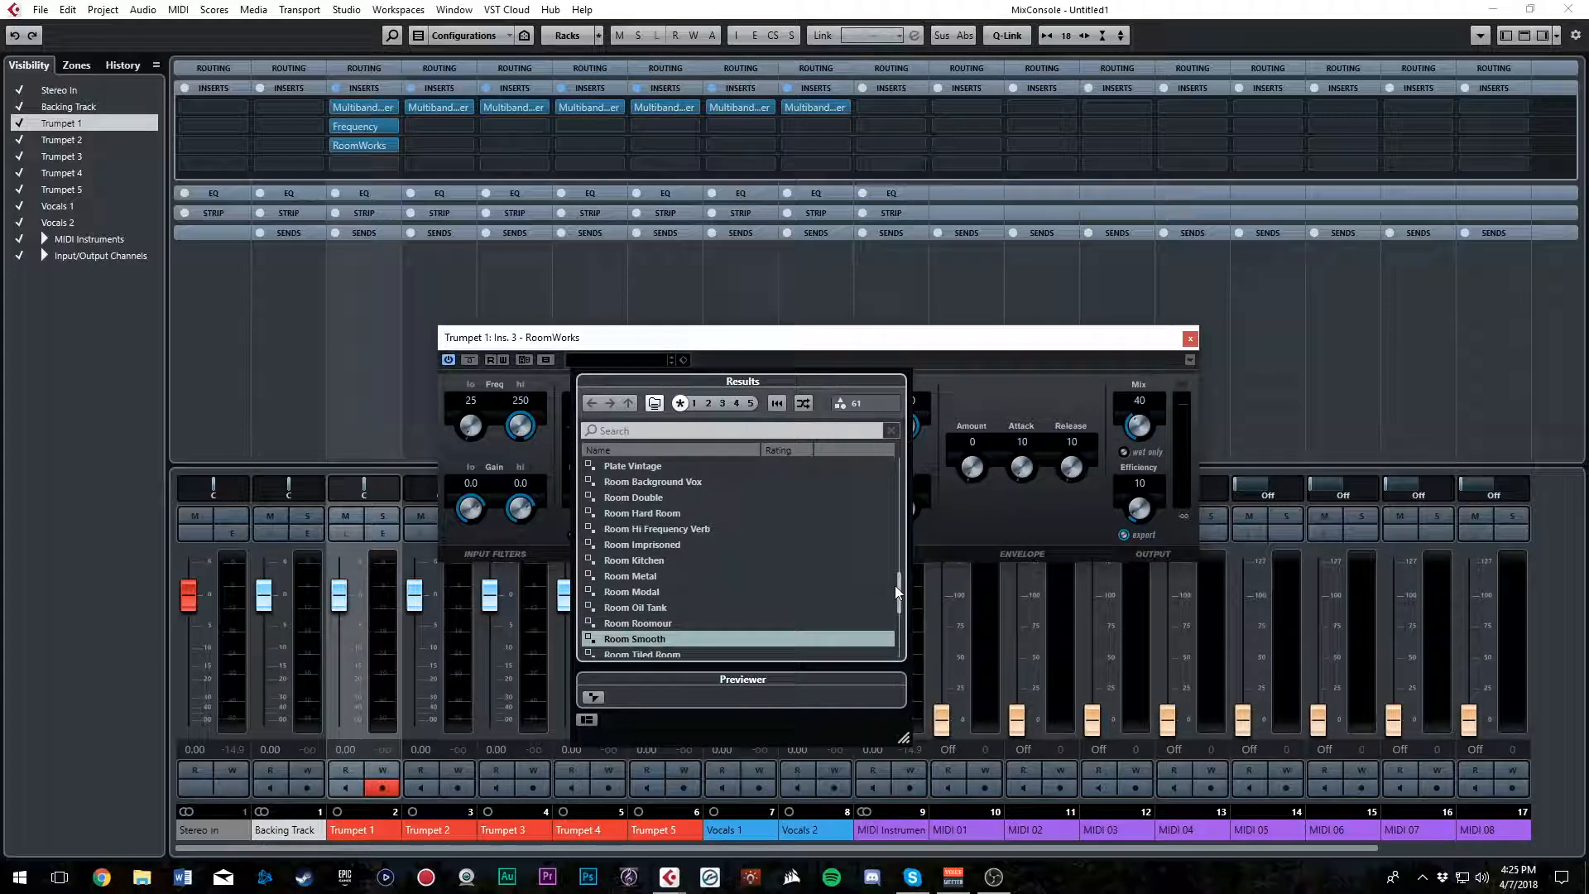
click(625, 641)
click(756, 344)
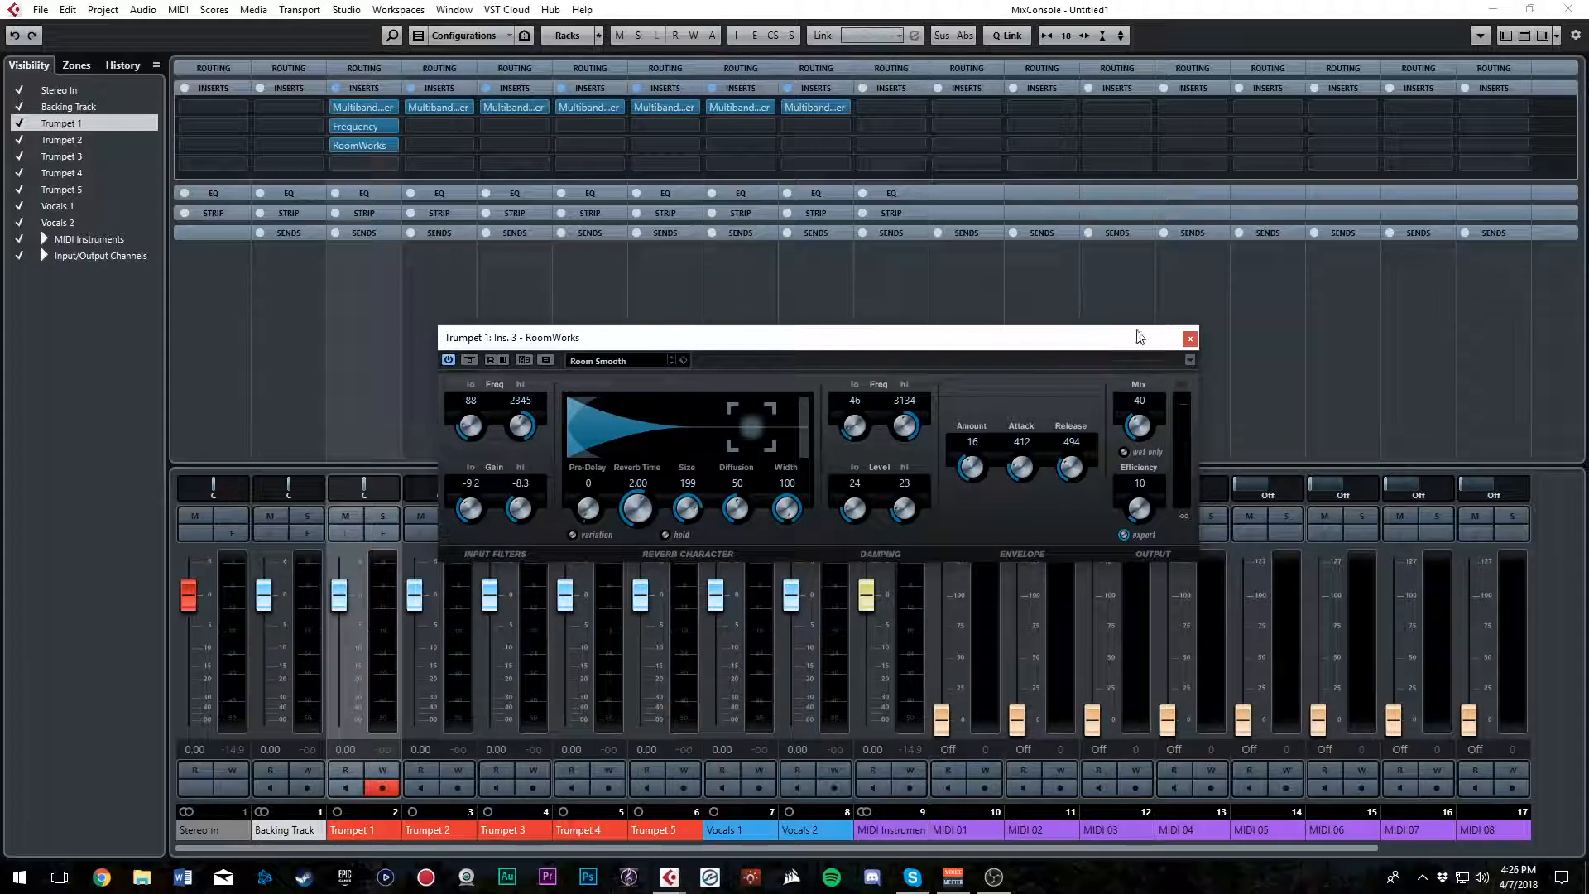
click(1190, 339)
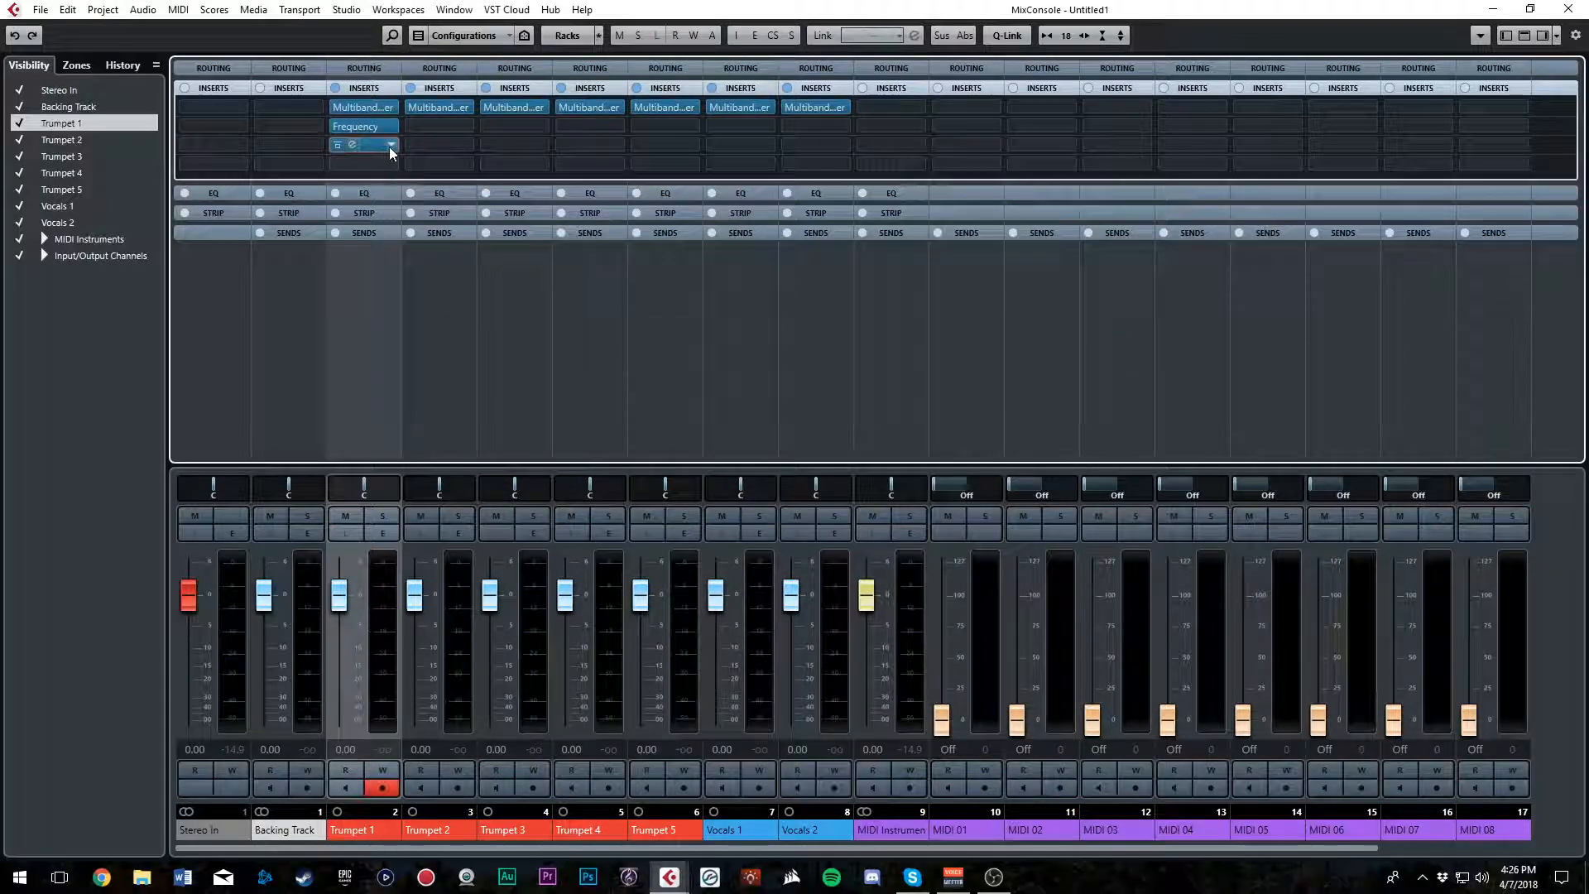
click(393, 146)
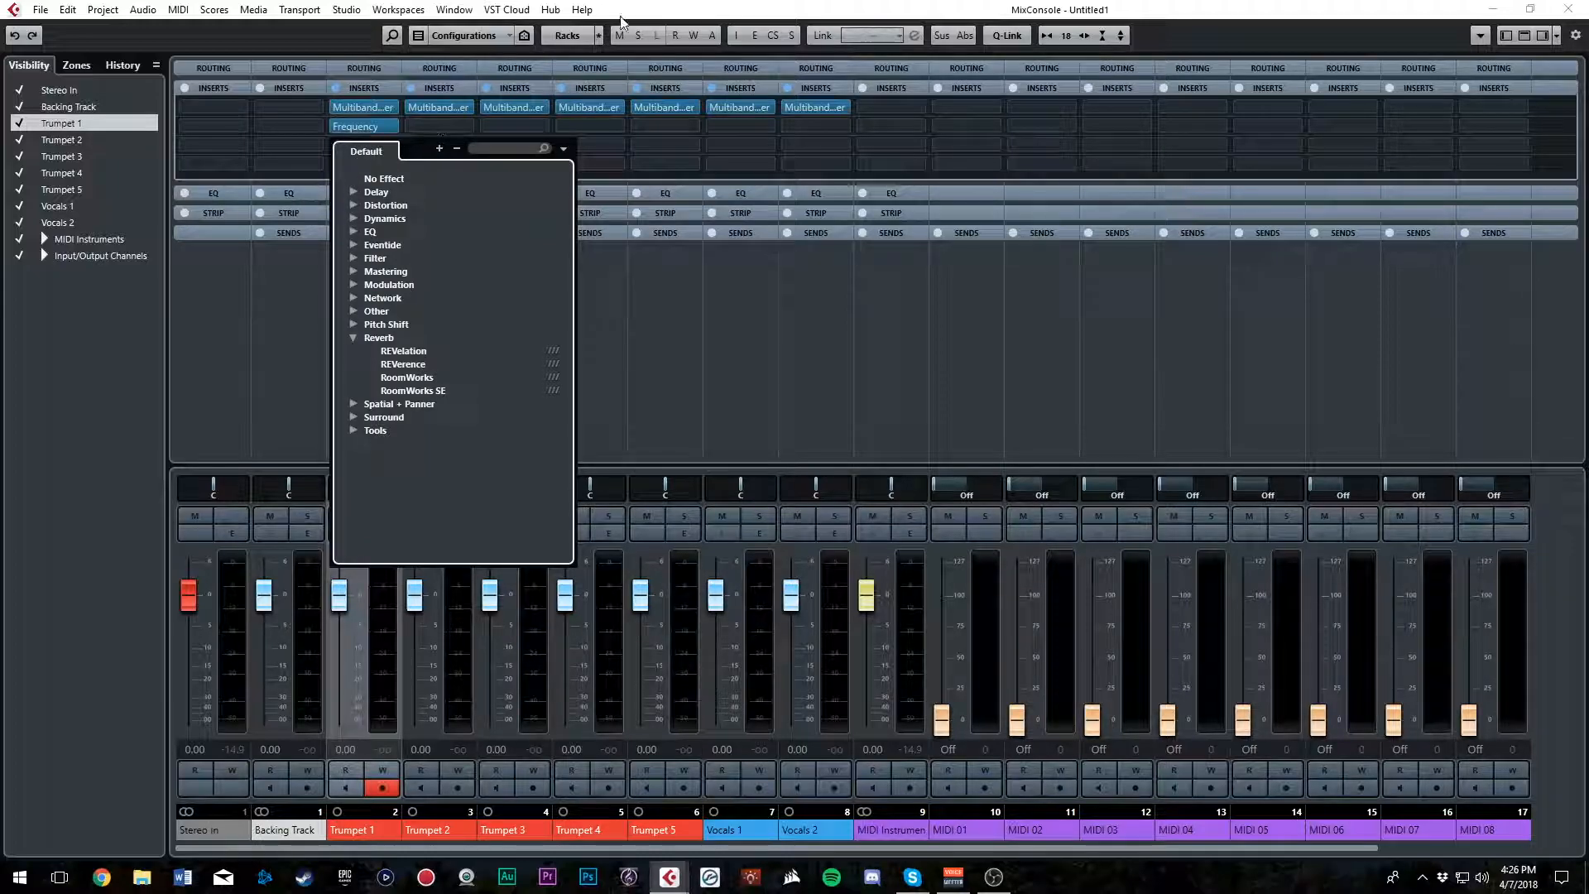
click(619, 16)
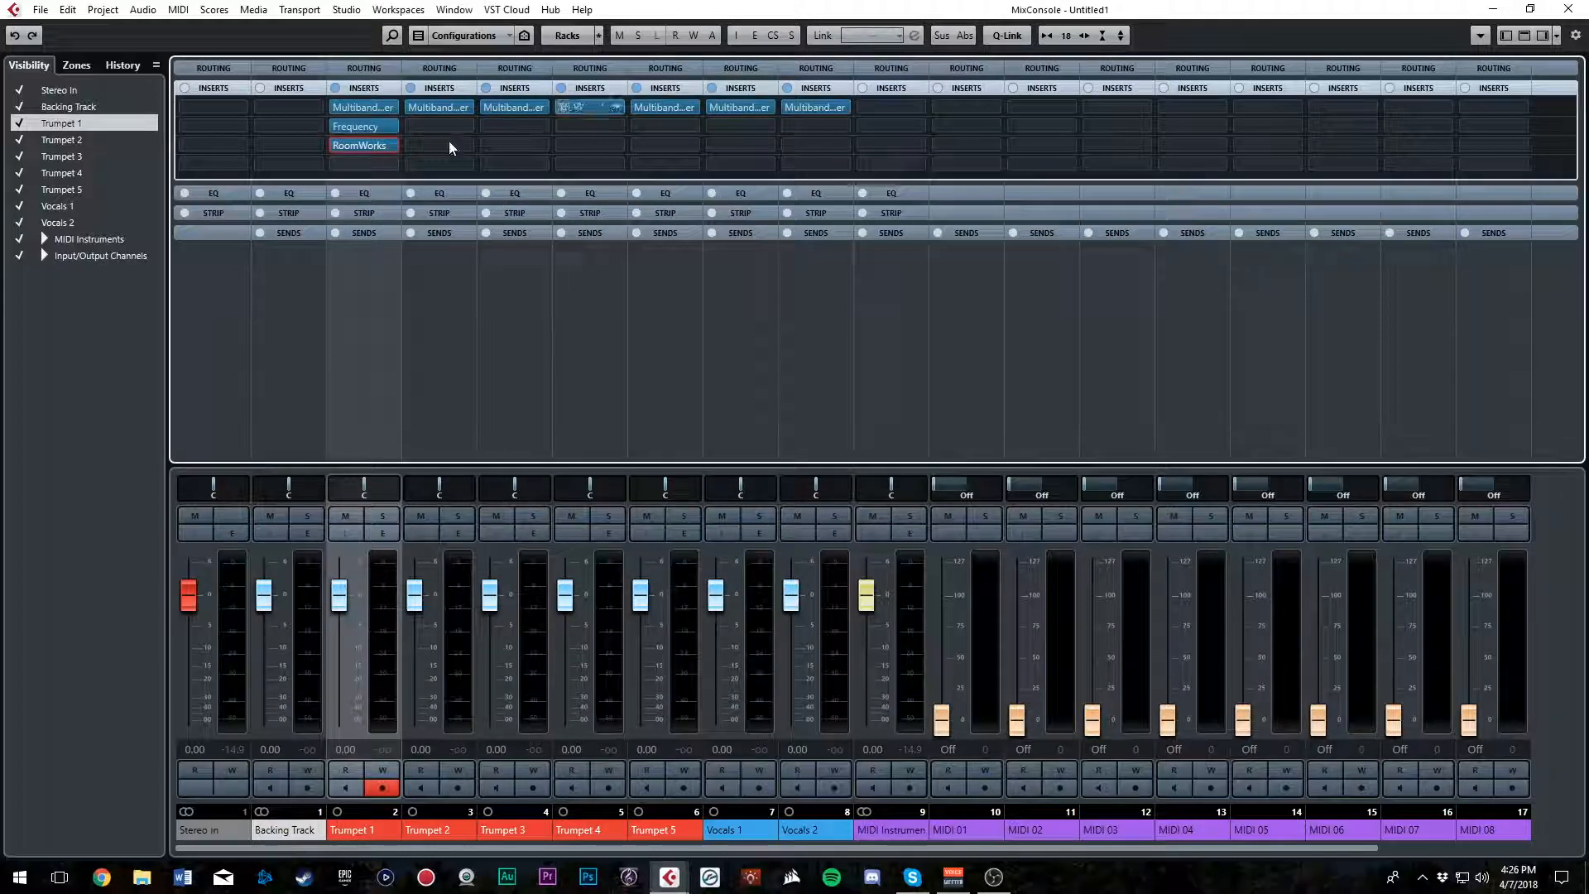
Load the Pitch Correct effect into the fourth insert slot of Trumpet 1
click(391, 166)
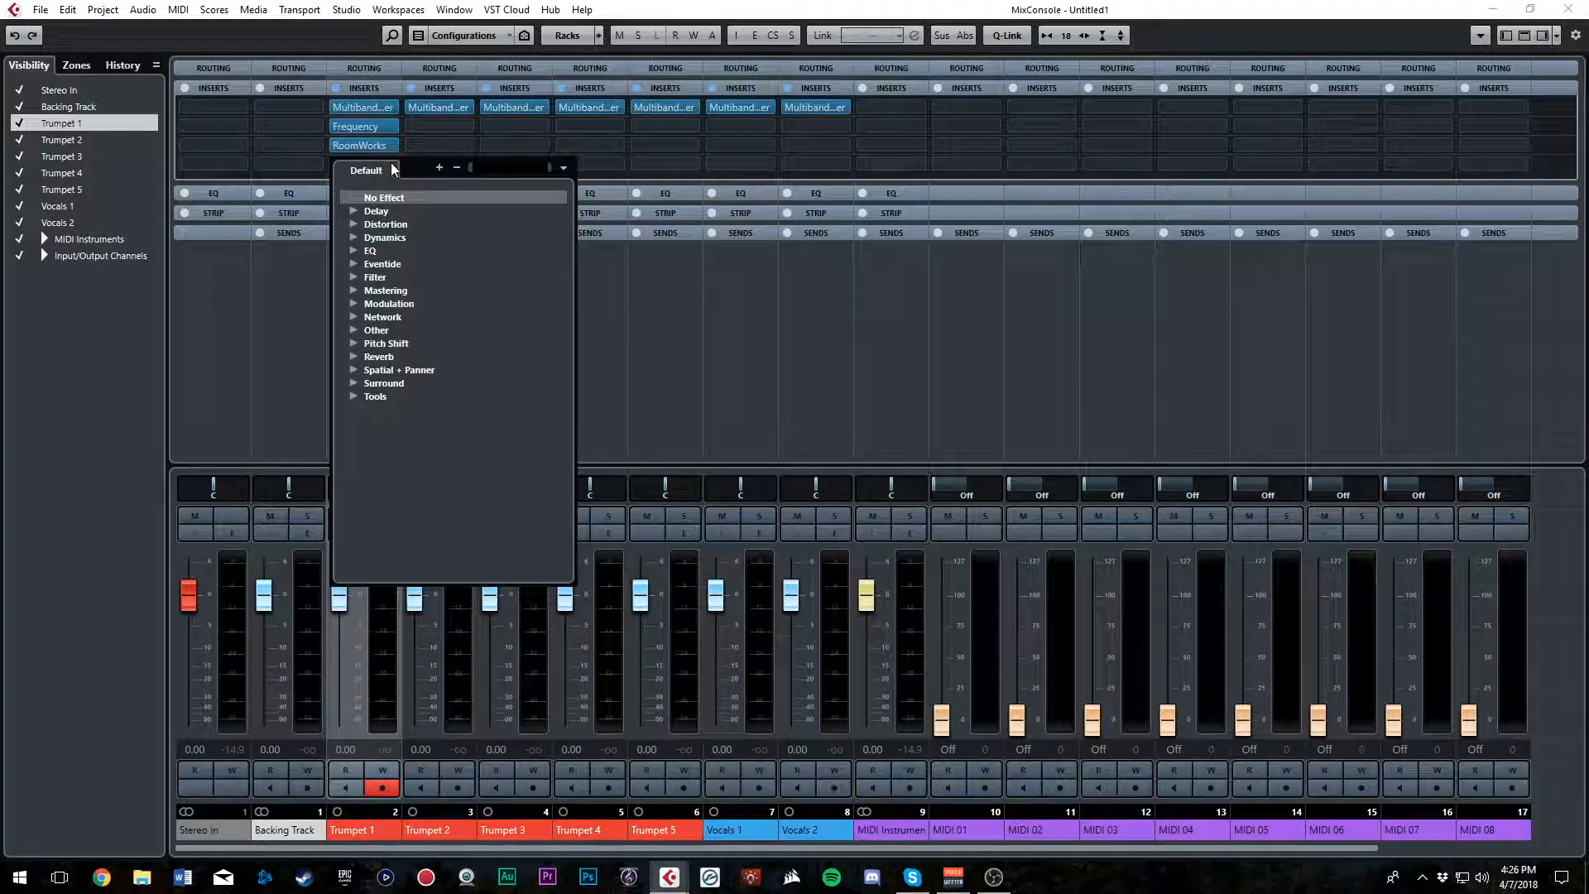
click(352, 343)
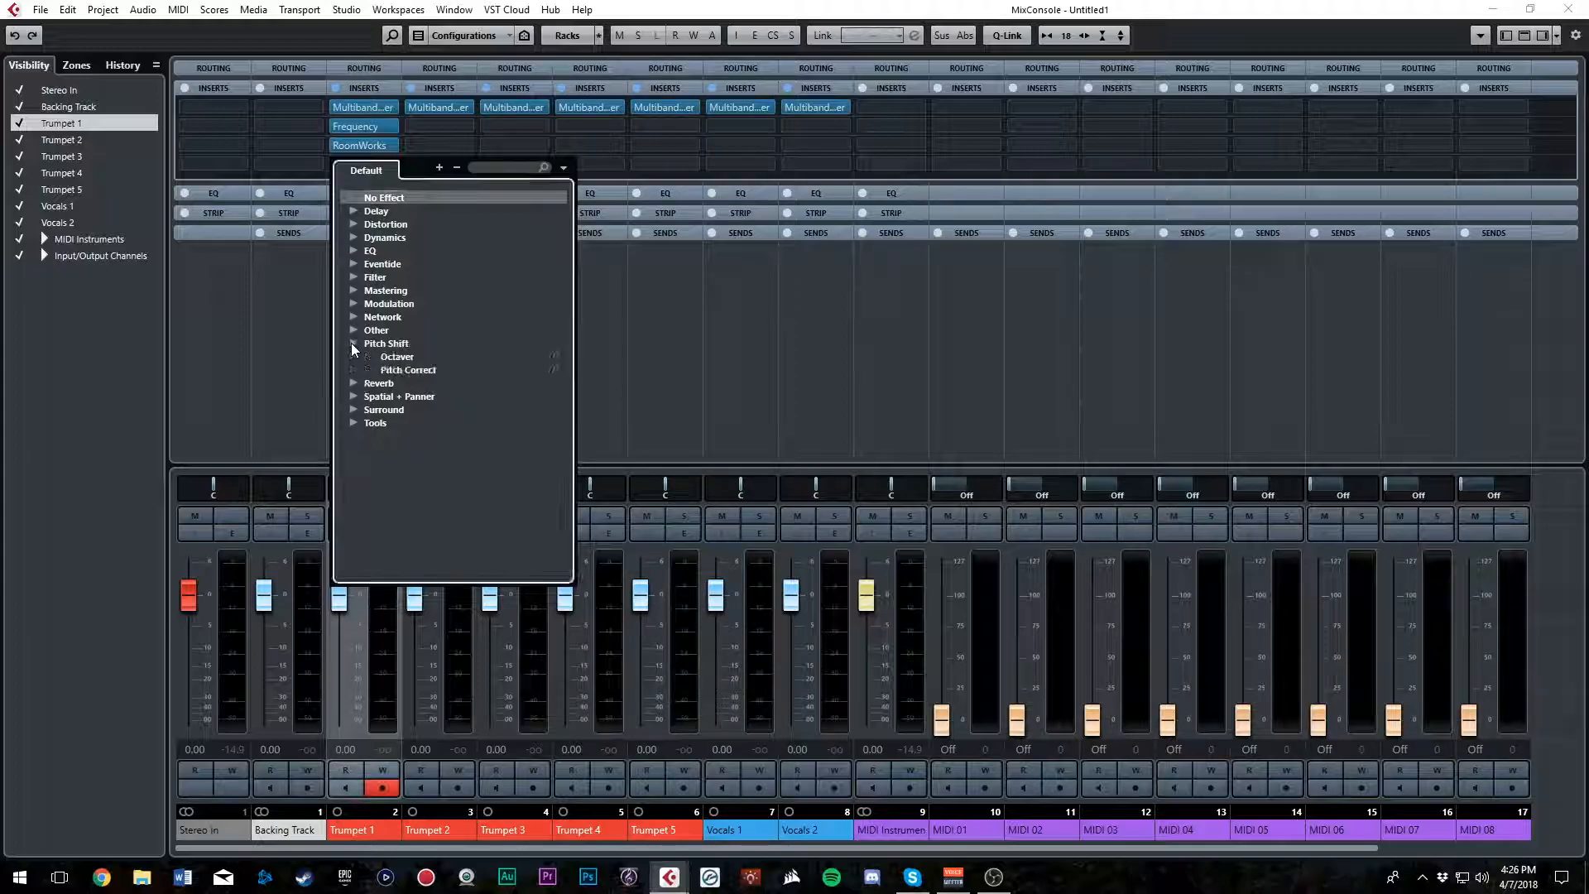
click(416, 370)
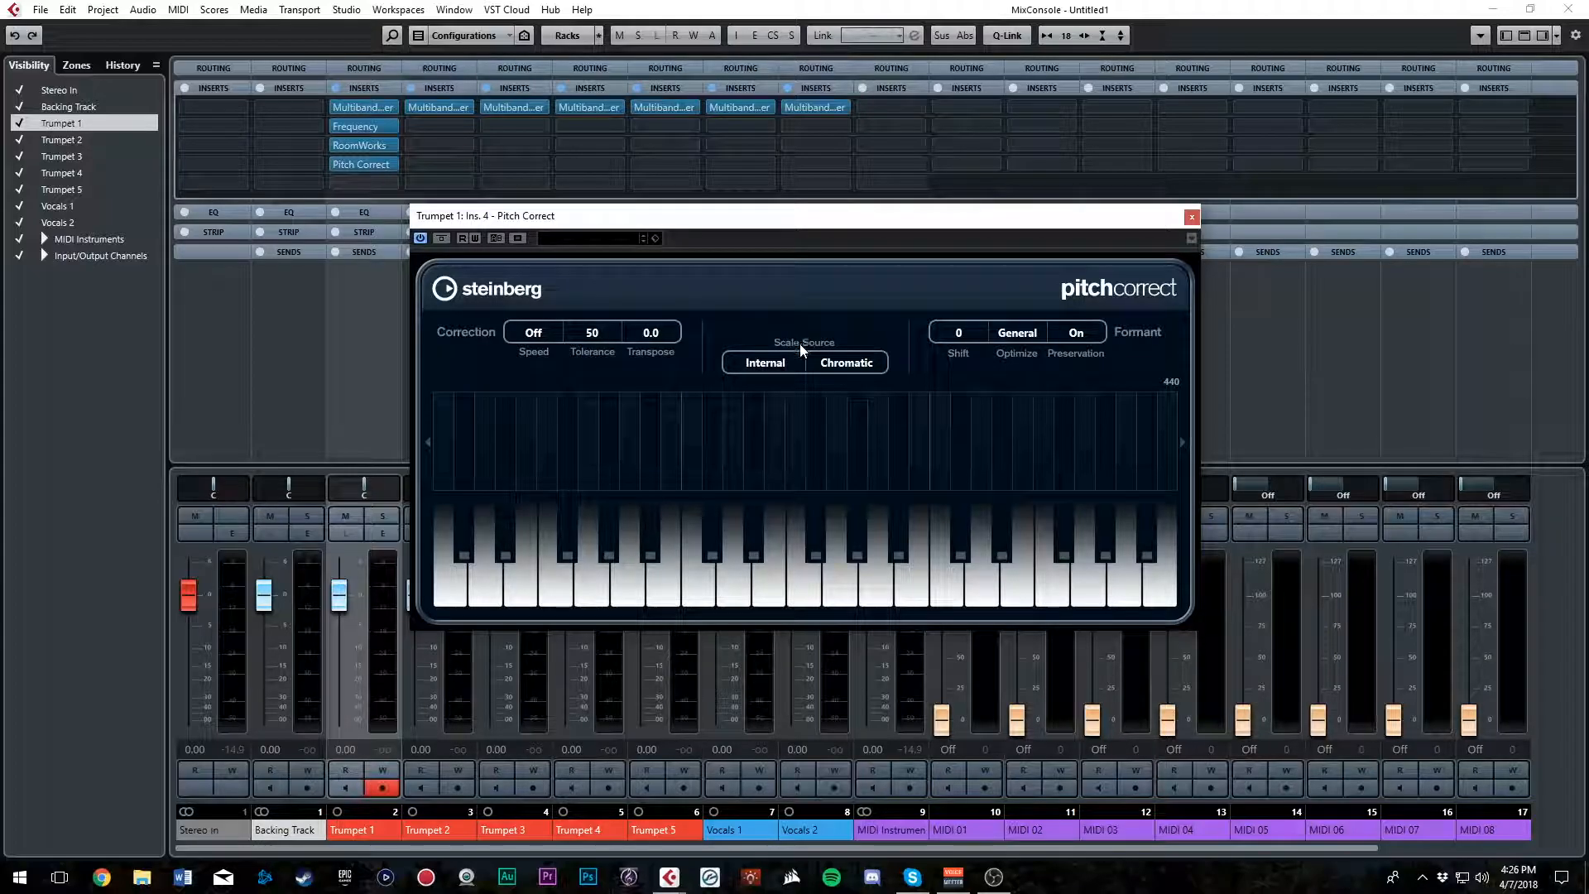
Set the Pitch Correct scale source to Major with A# as the root note, and close its plug-in window
click(841, 365)
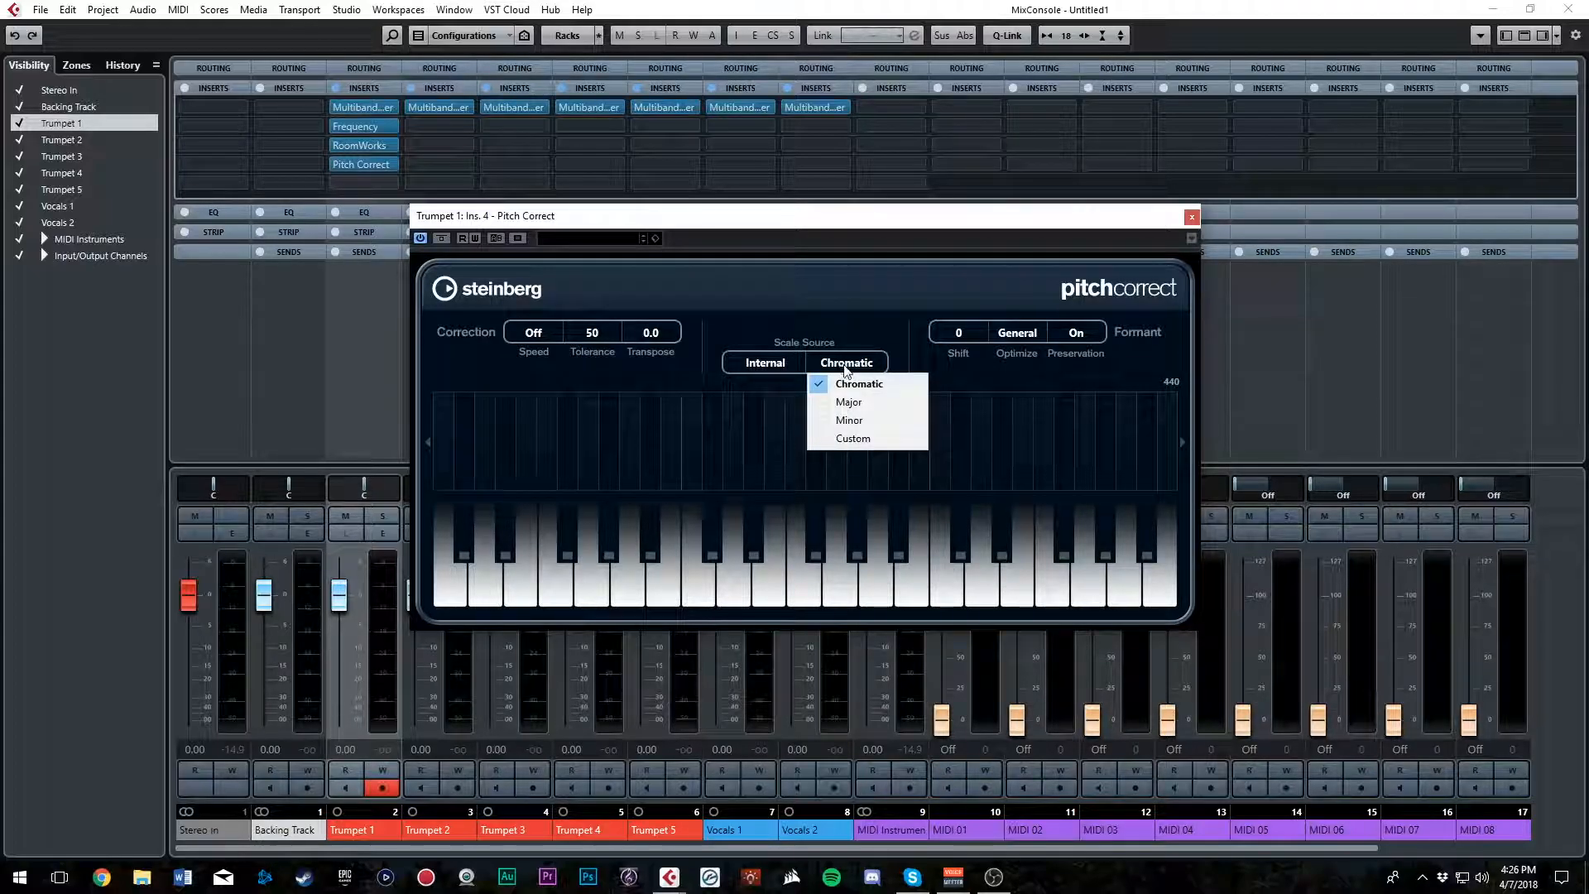
click(851, 402)
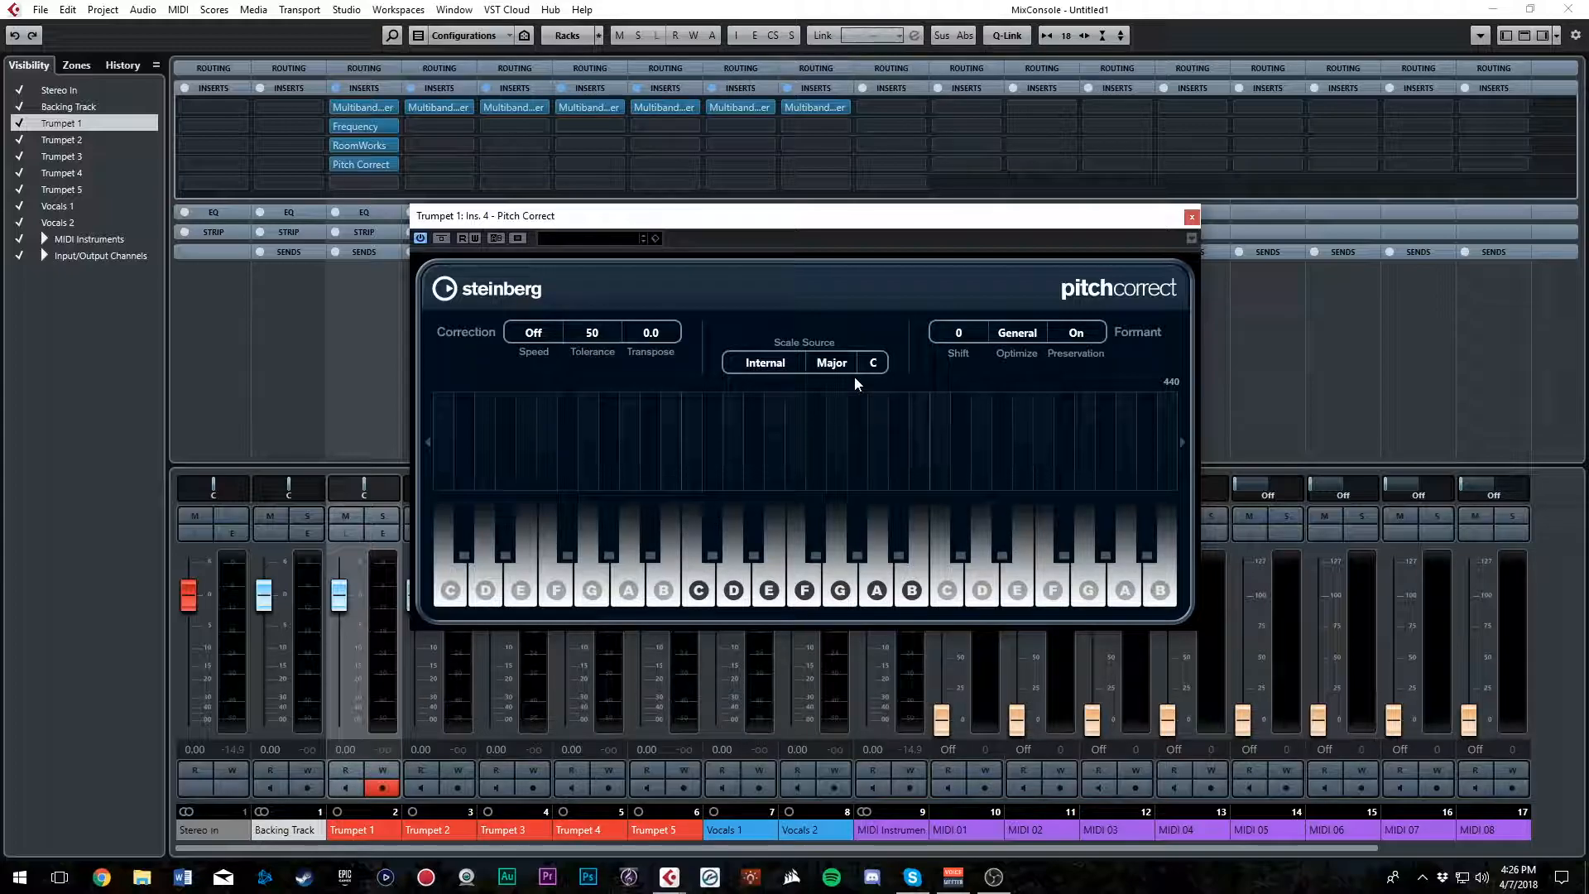
click(875, 366)
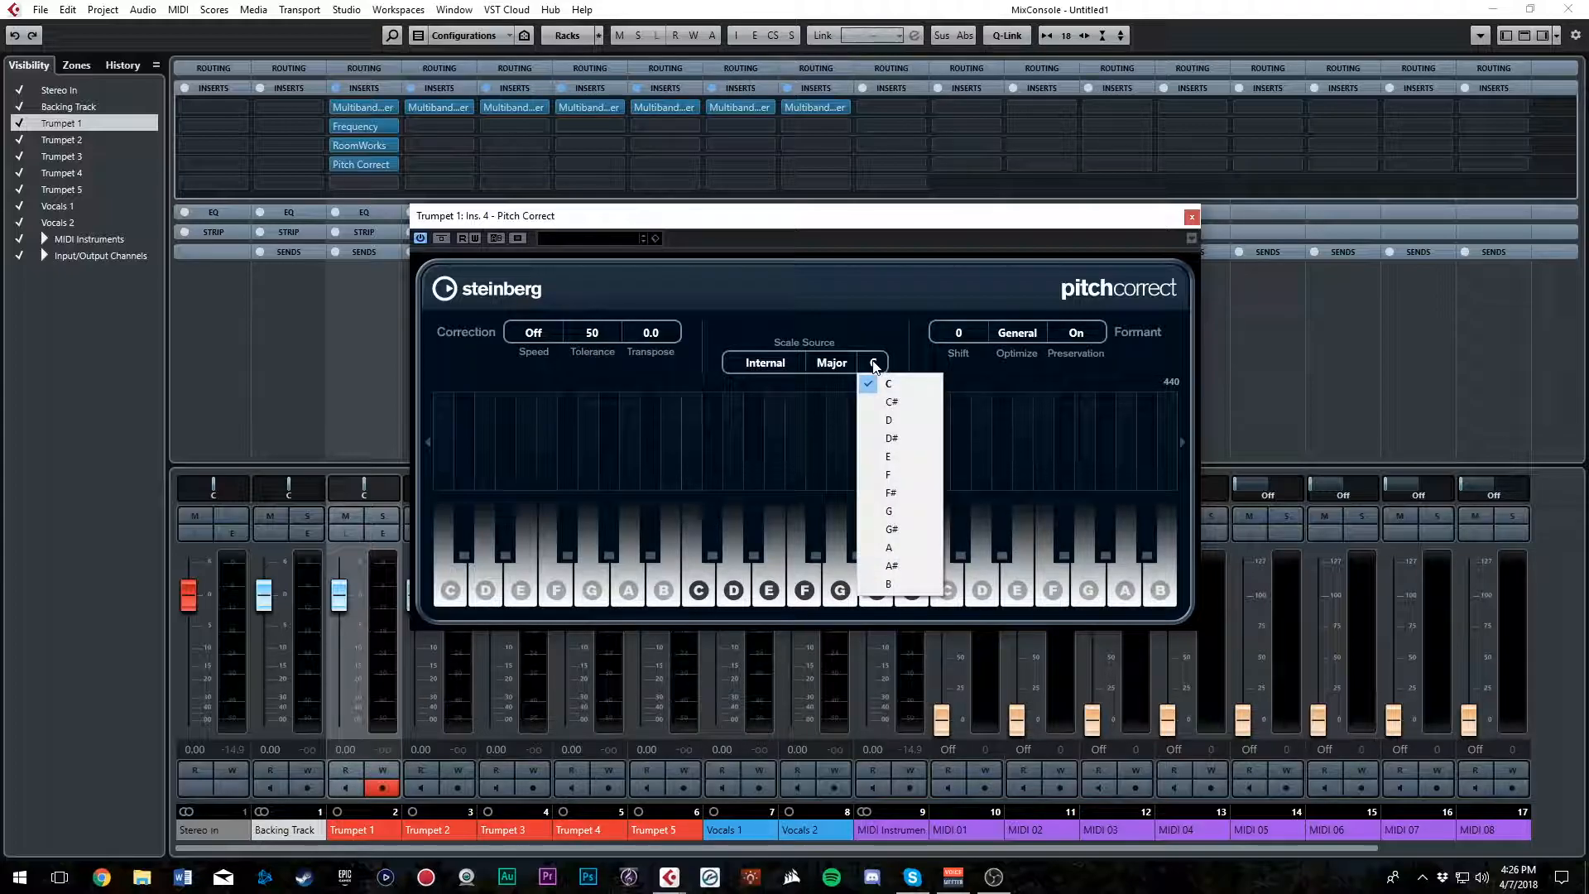
click(901, 387)
click(875, 364)
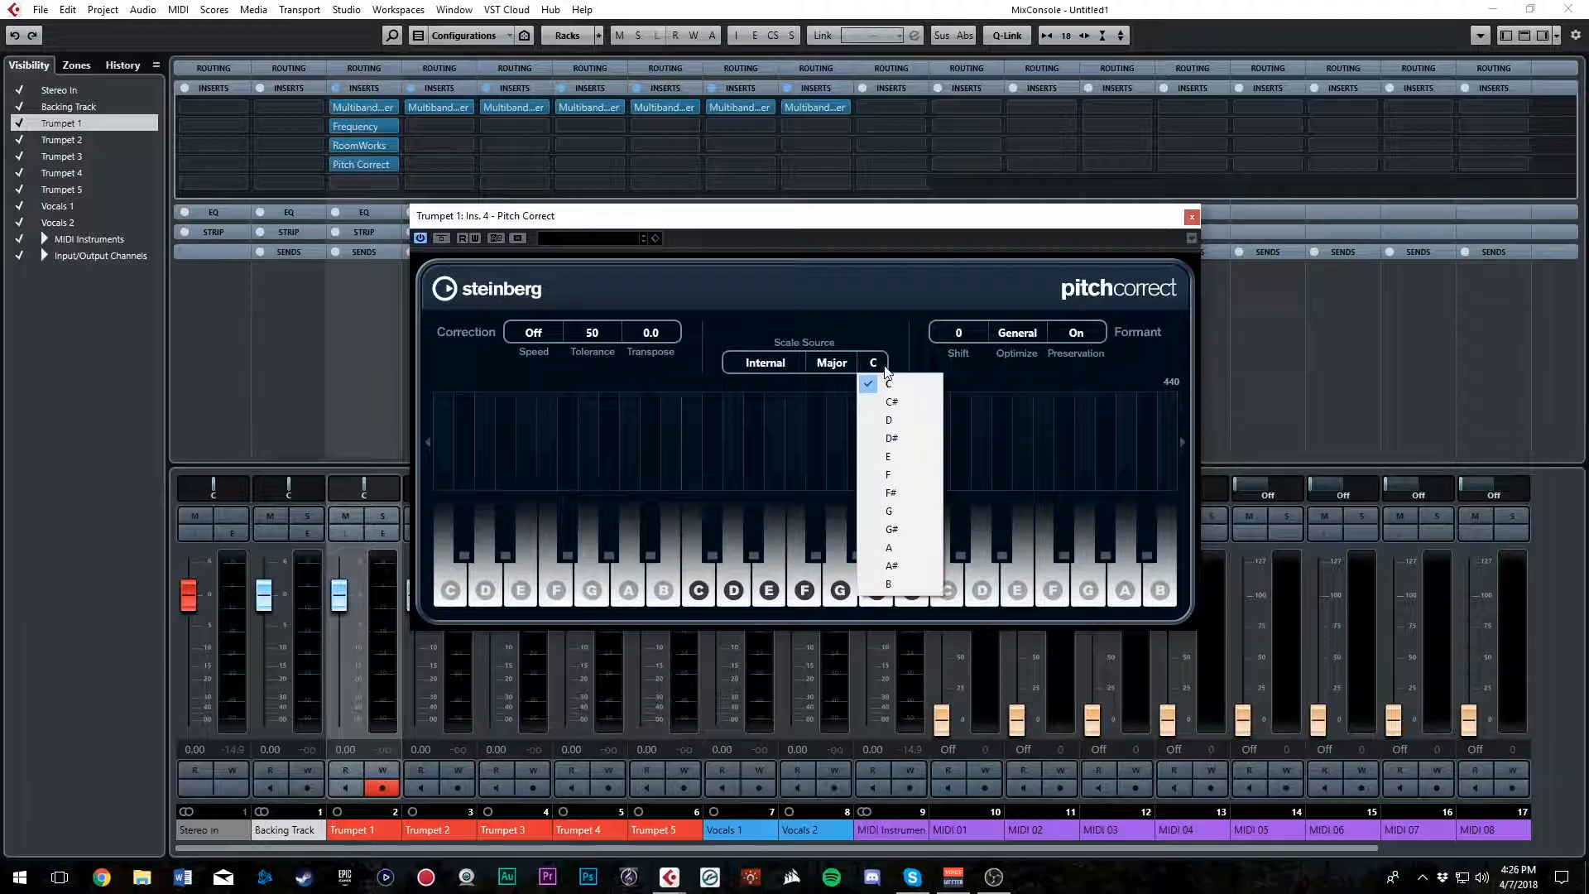
click(893, 567)
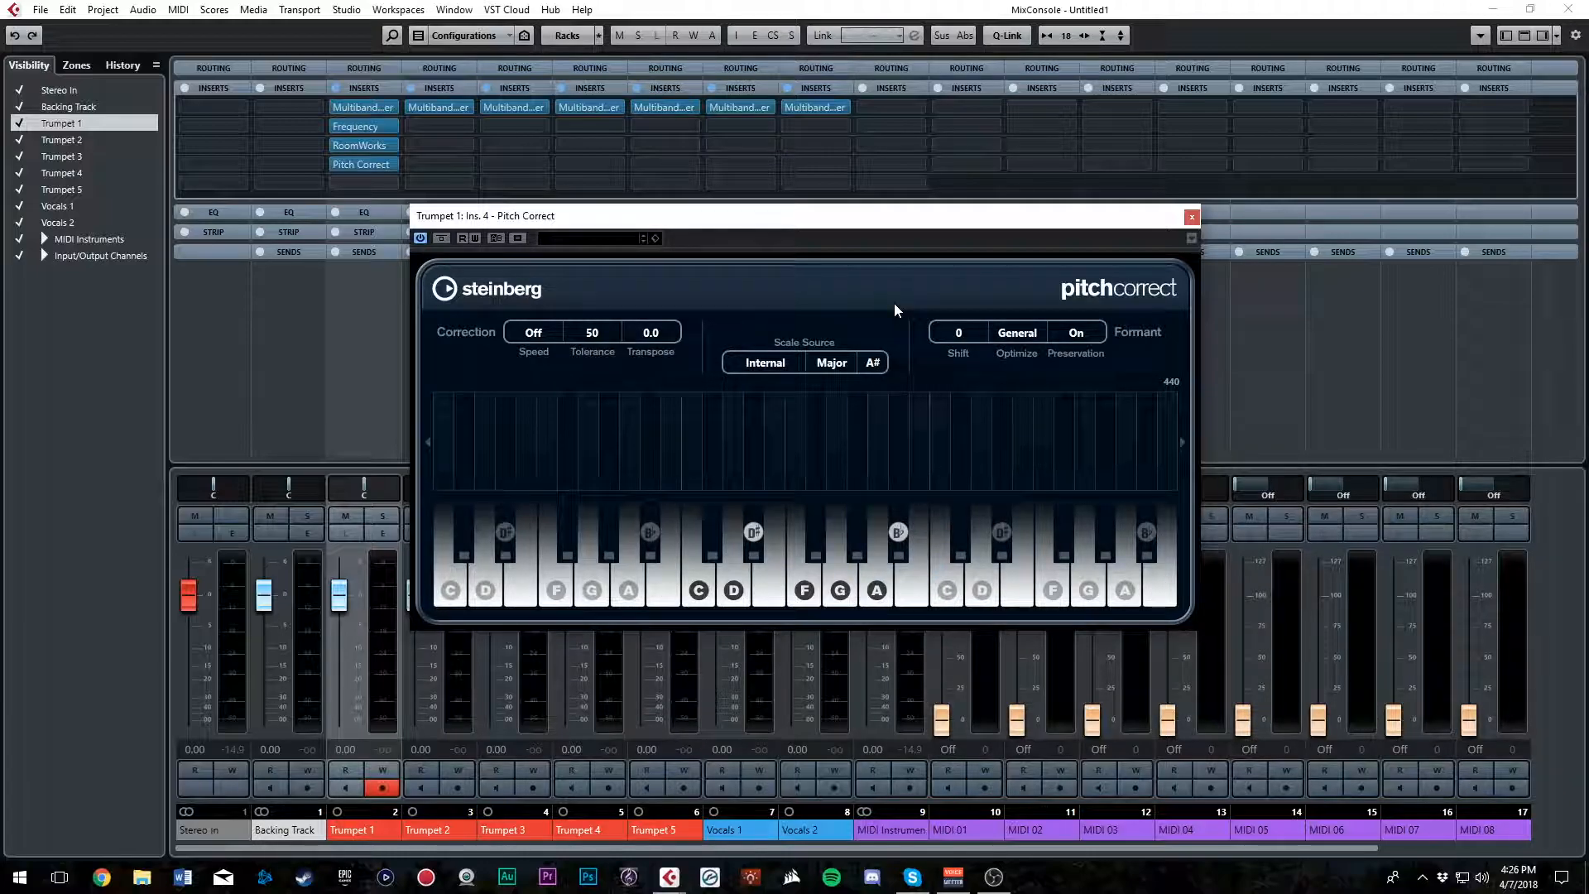
click(1192, 216)
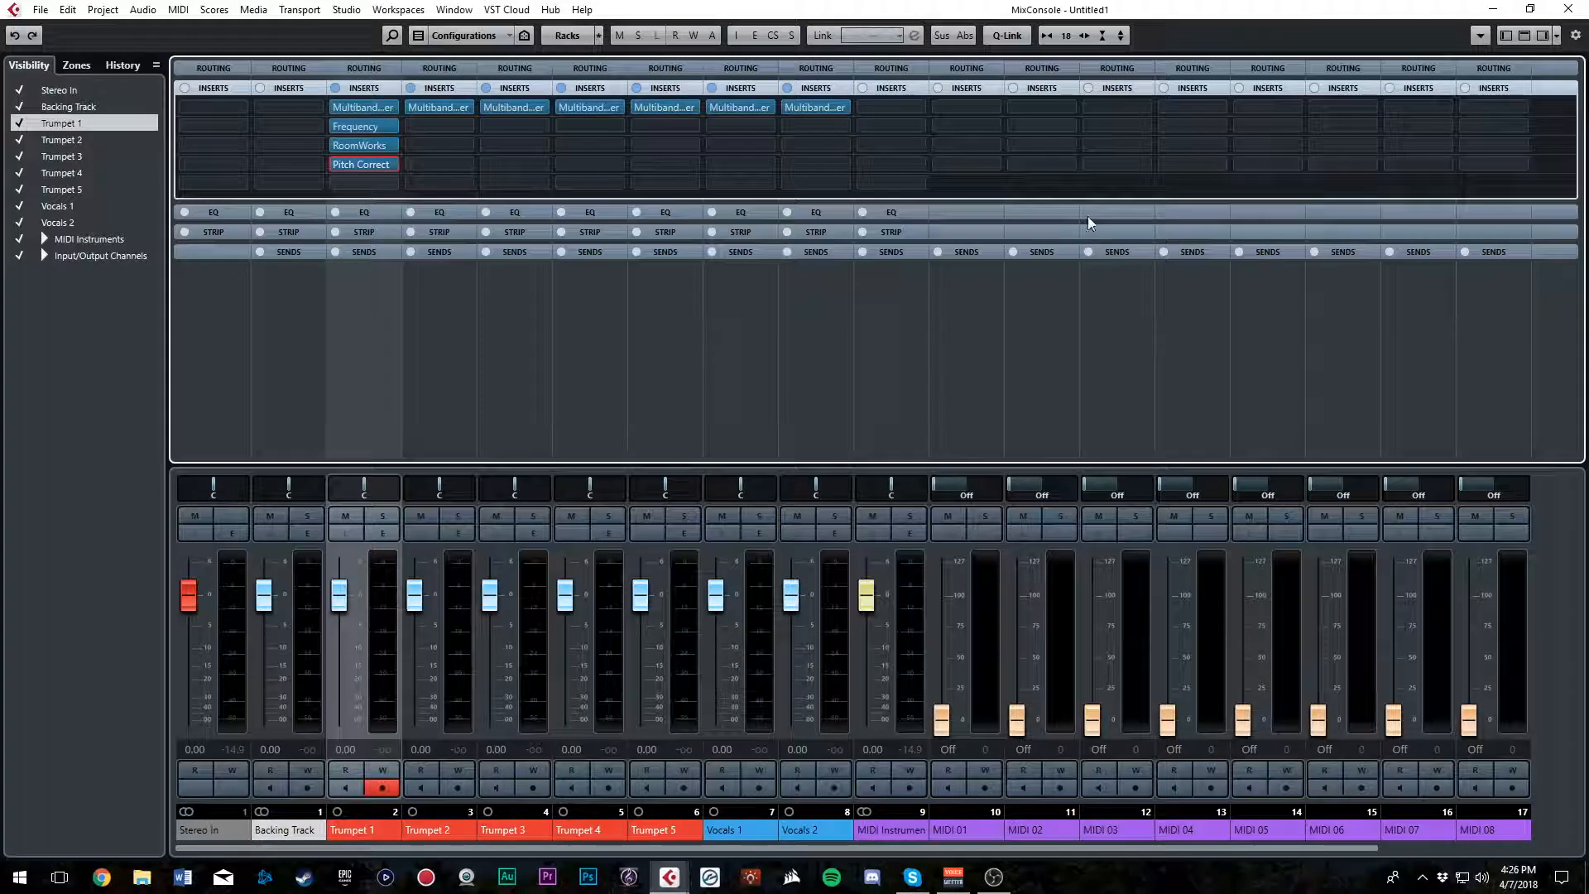
Load the Pitch Correct effect into the second insert slot of Vocals 1
click(739, 829)
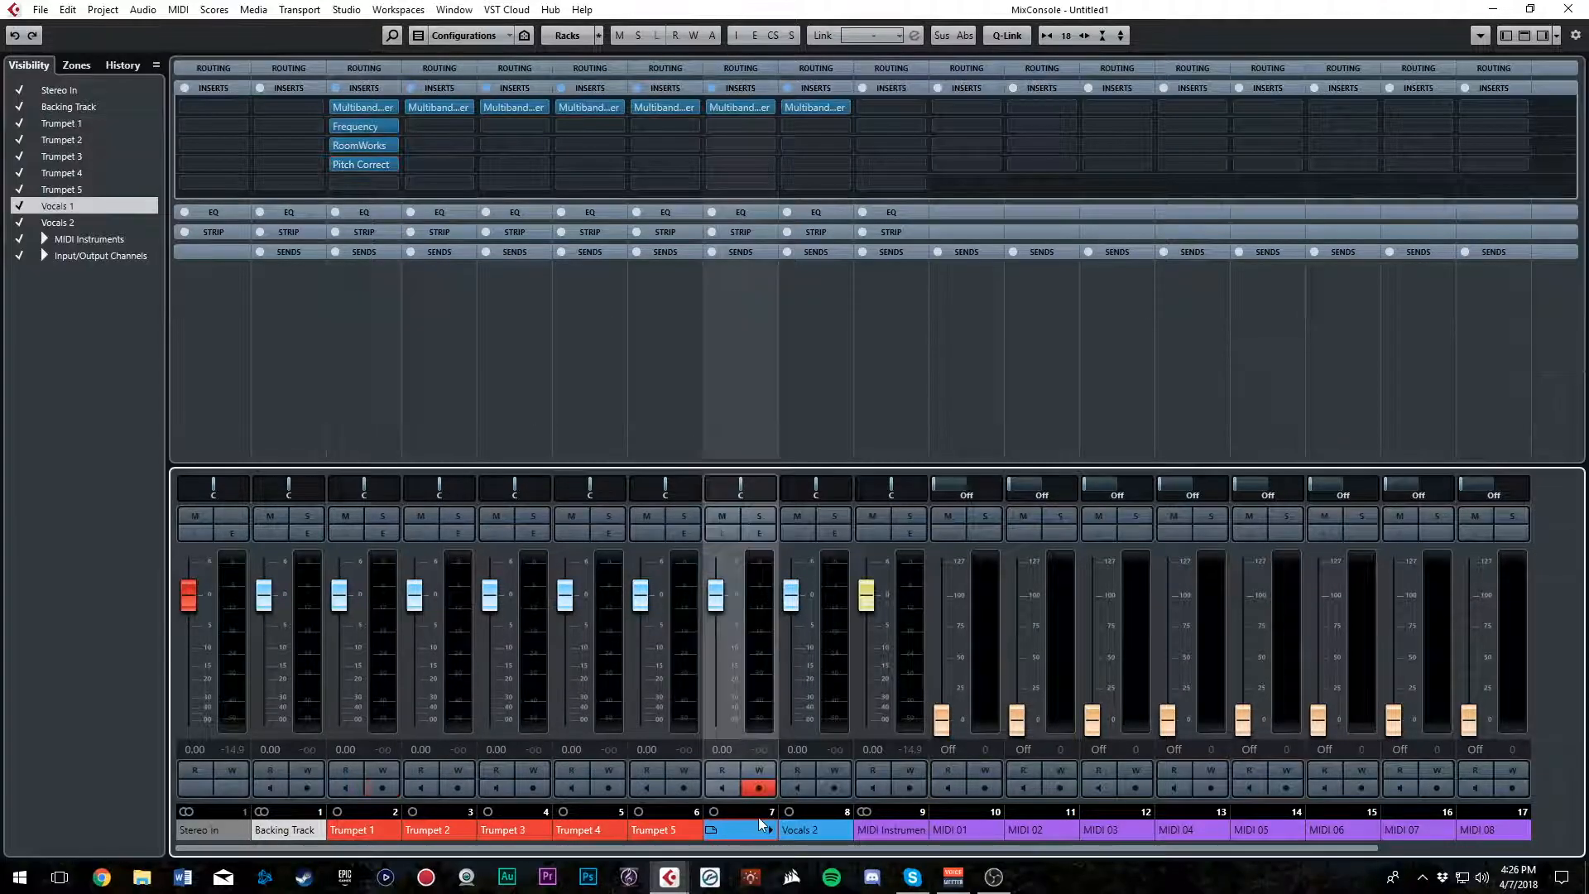
click(749, 130)
click(1025, 7)
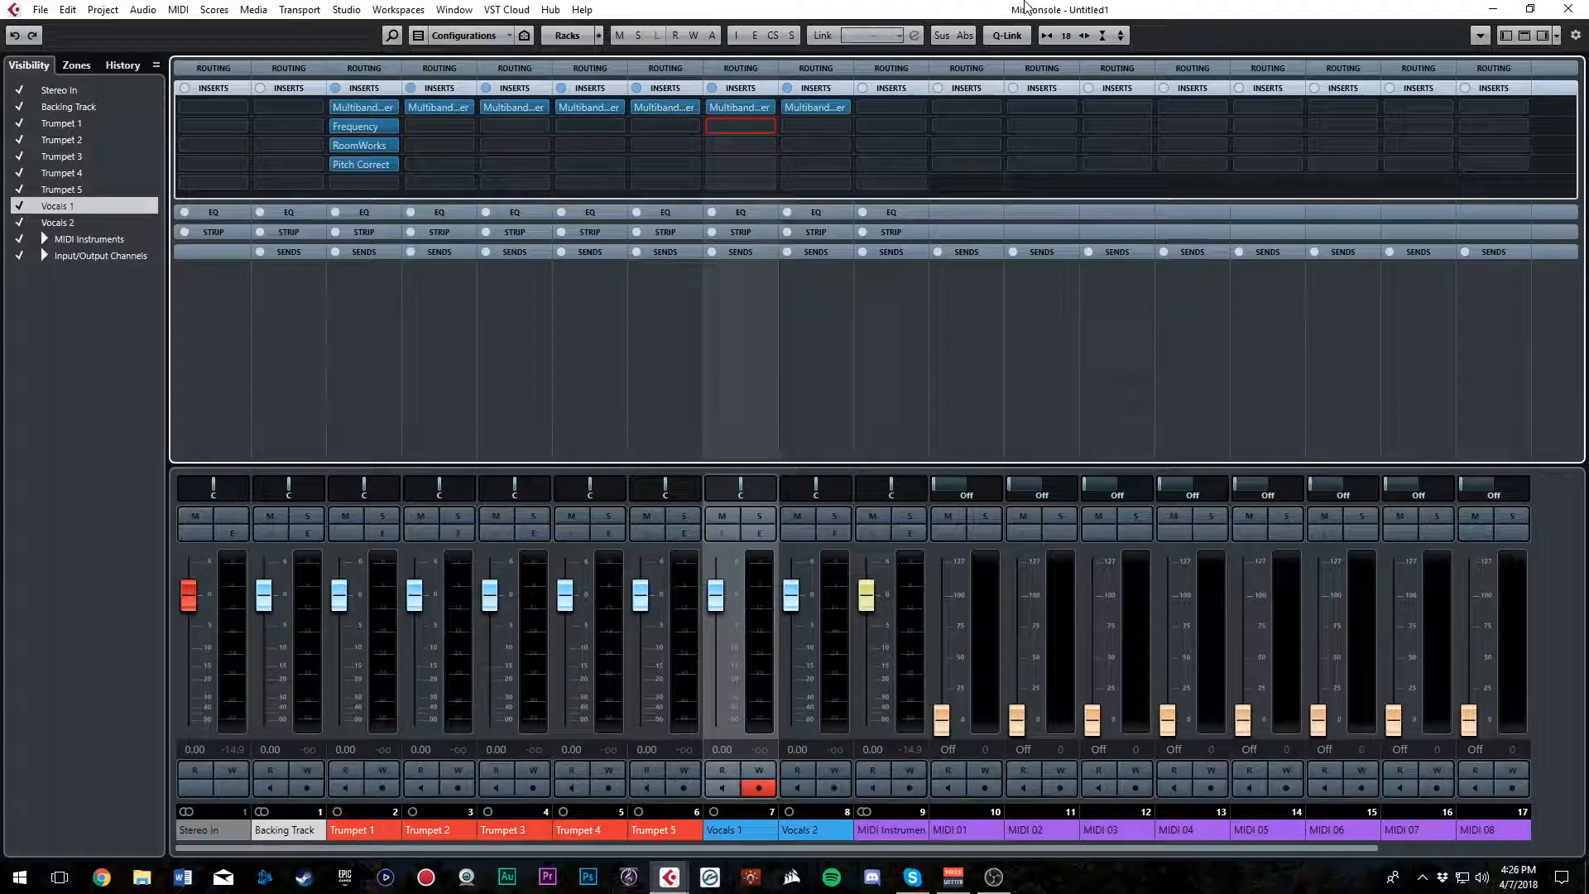
click(741, 126)
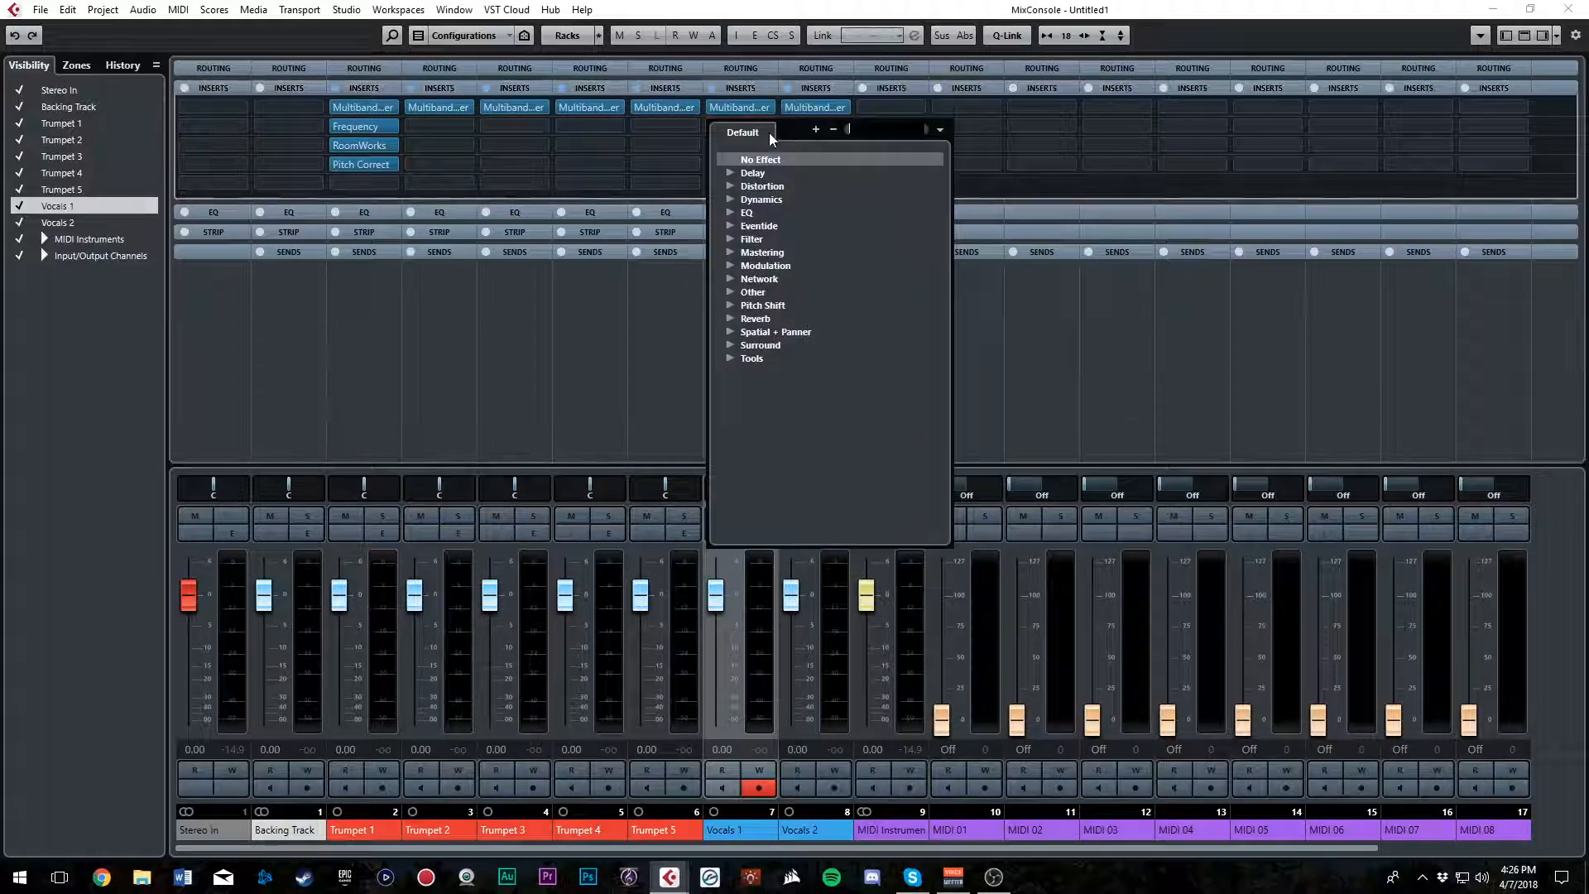
click(730, 306)
click(765, 332)
Set the Vocals 1 Pitch Correct scale source to Major with C as the root note, and close its plug-in window
click(836, 389)
click(837, 429)
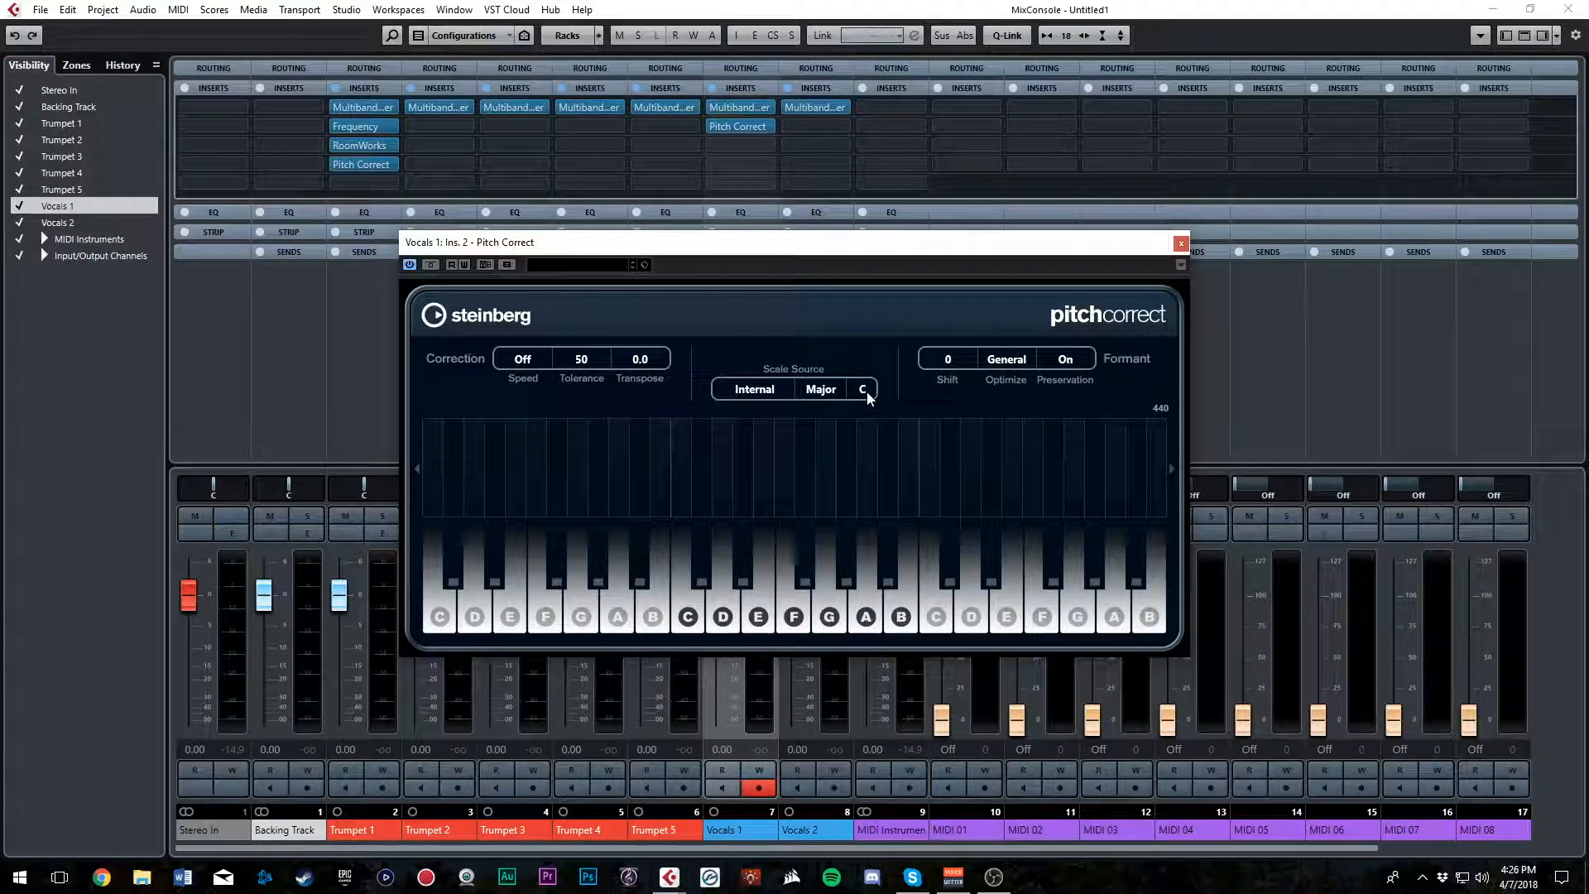
click(863, 389)
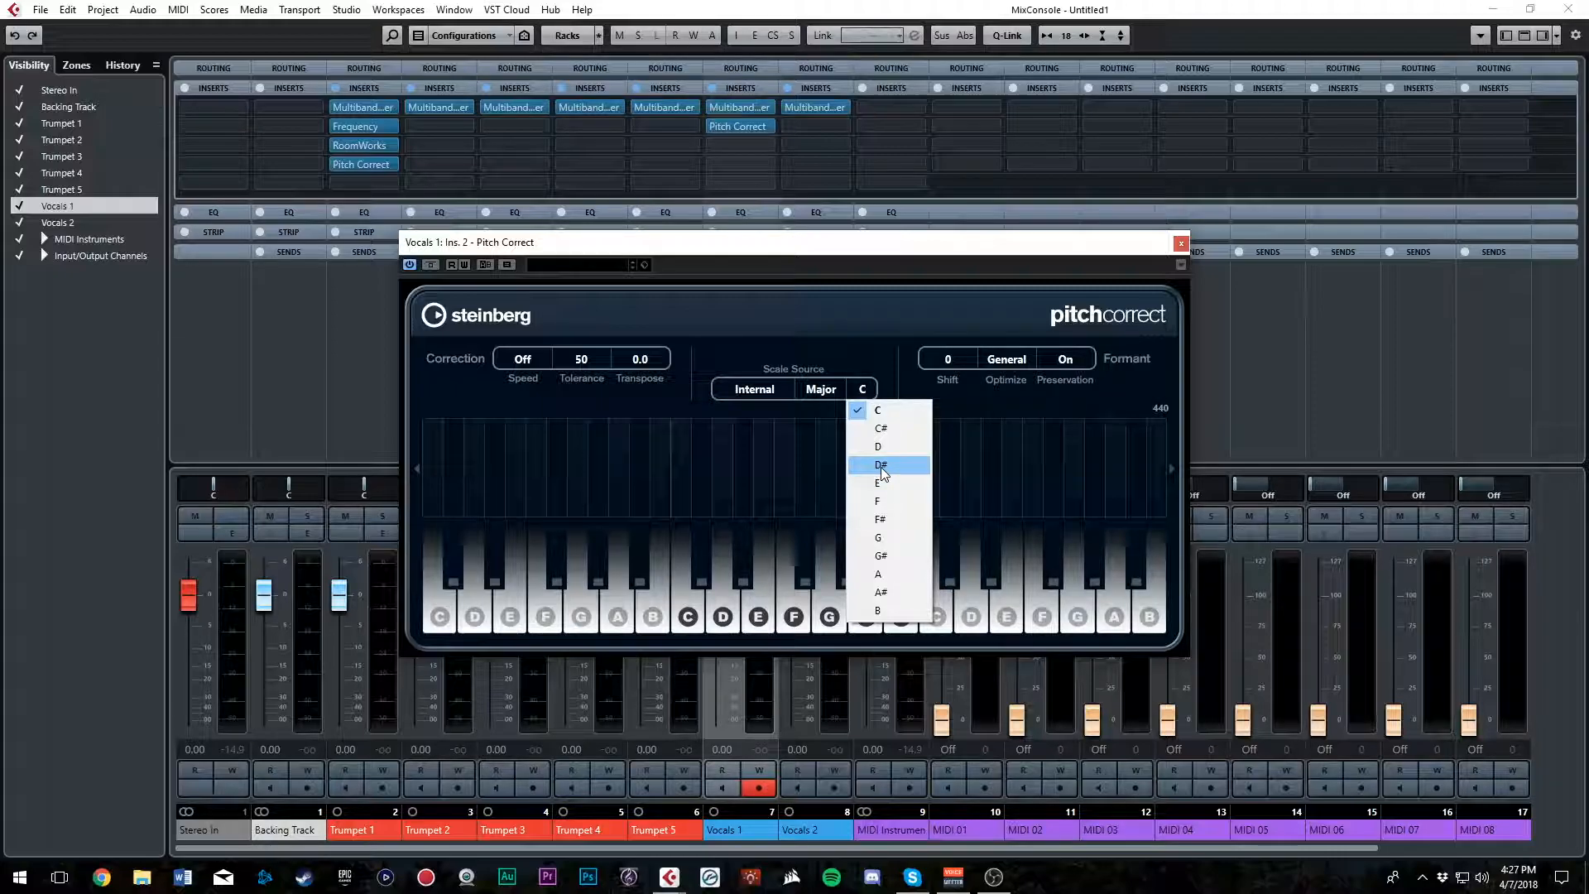
click(865, 411)
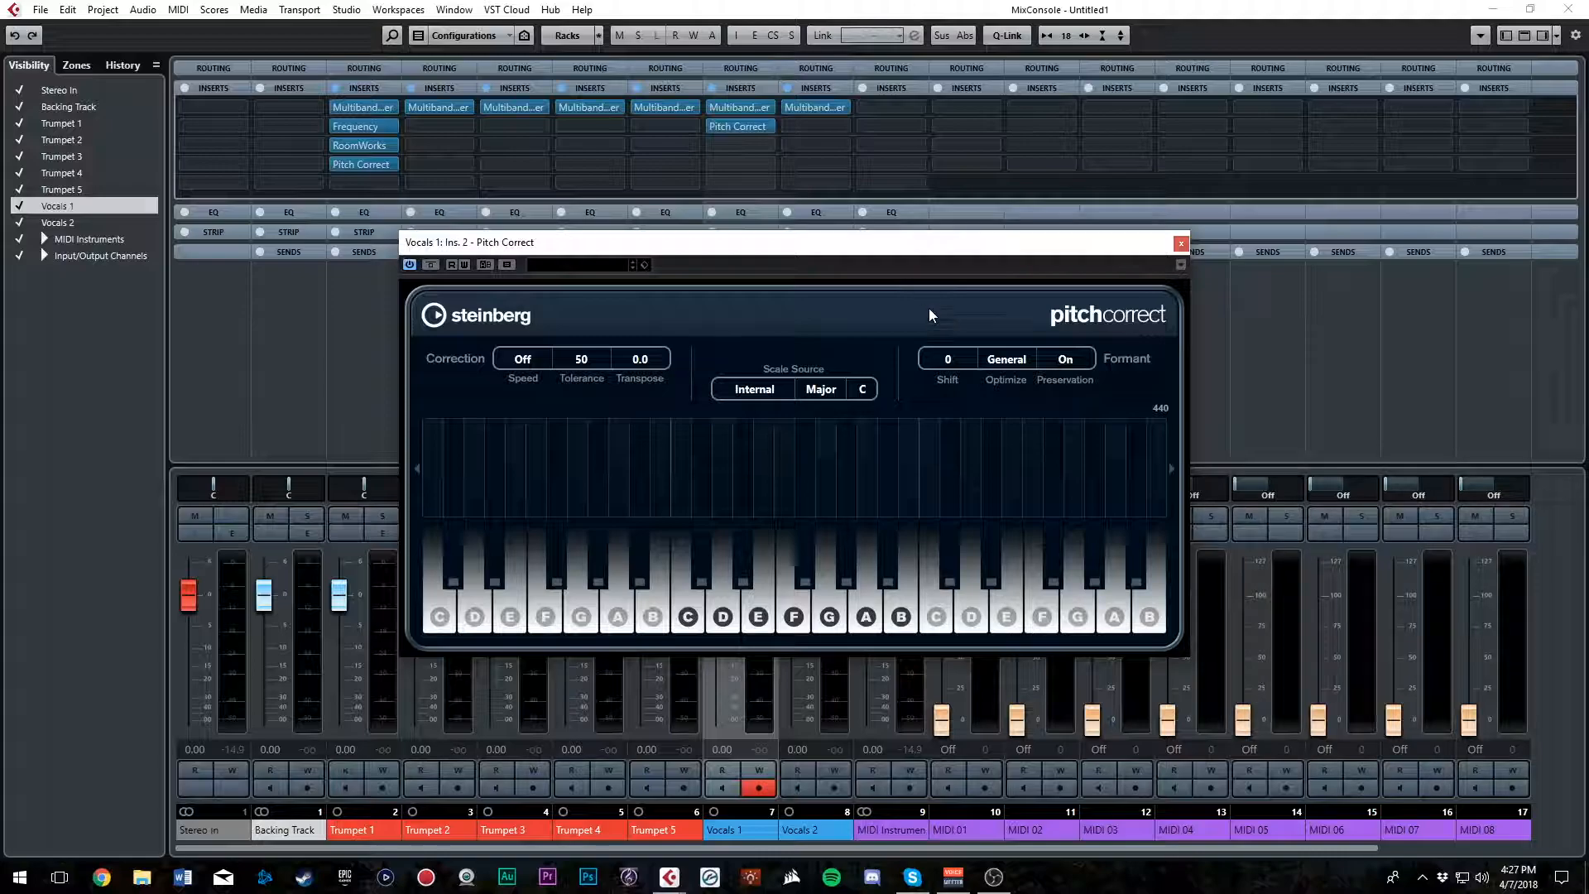
click(1180, 243)
Load the Pitch Correct effect into the second insert slot of Vocals 2
click(844, 130)
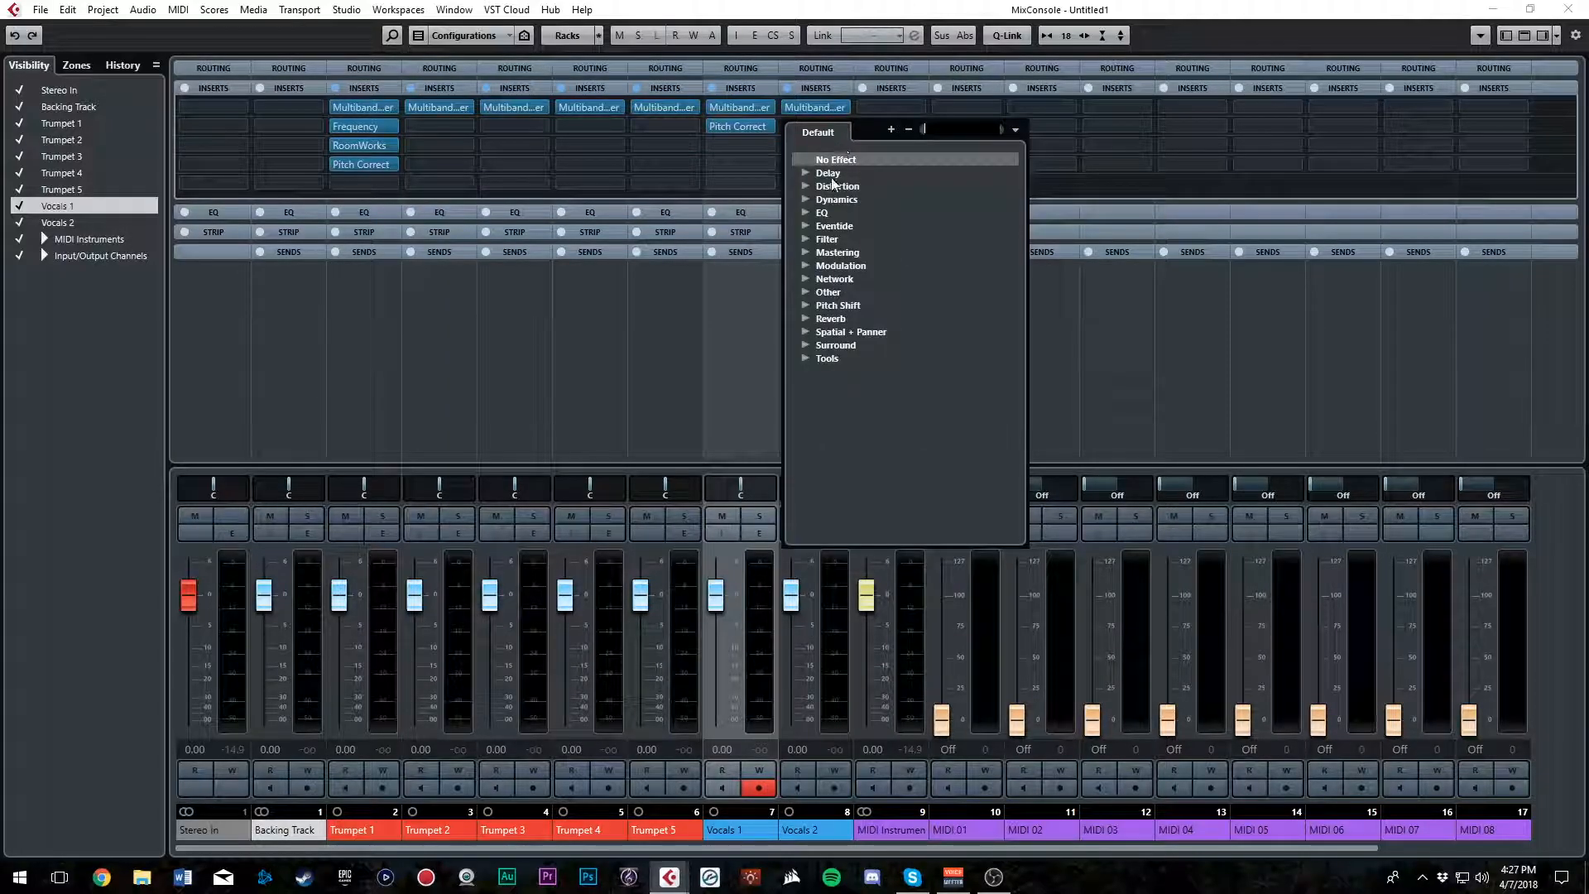
click(838, 306)
click(860, 331)
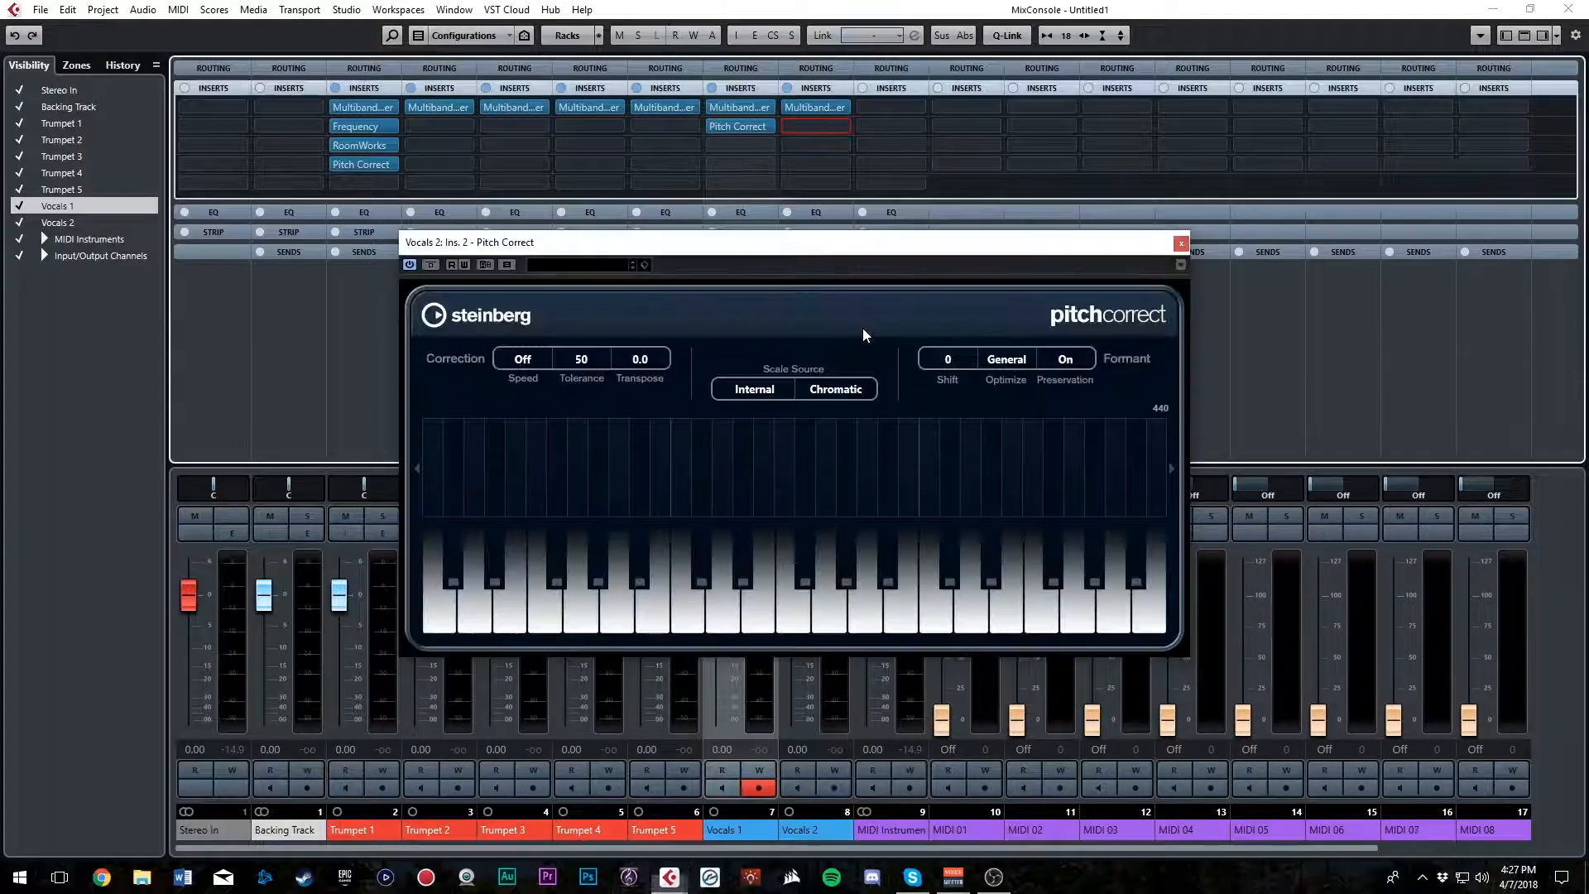
Set the Vocals 2 Pitch Correct scale source to Major with F as the root note, and close the plug-in and MixConsole windows
click(853, 391)
click(839, 429)
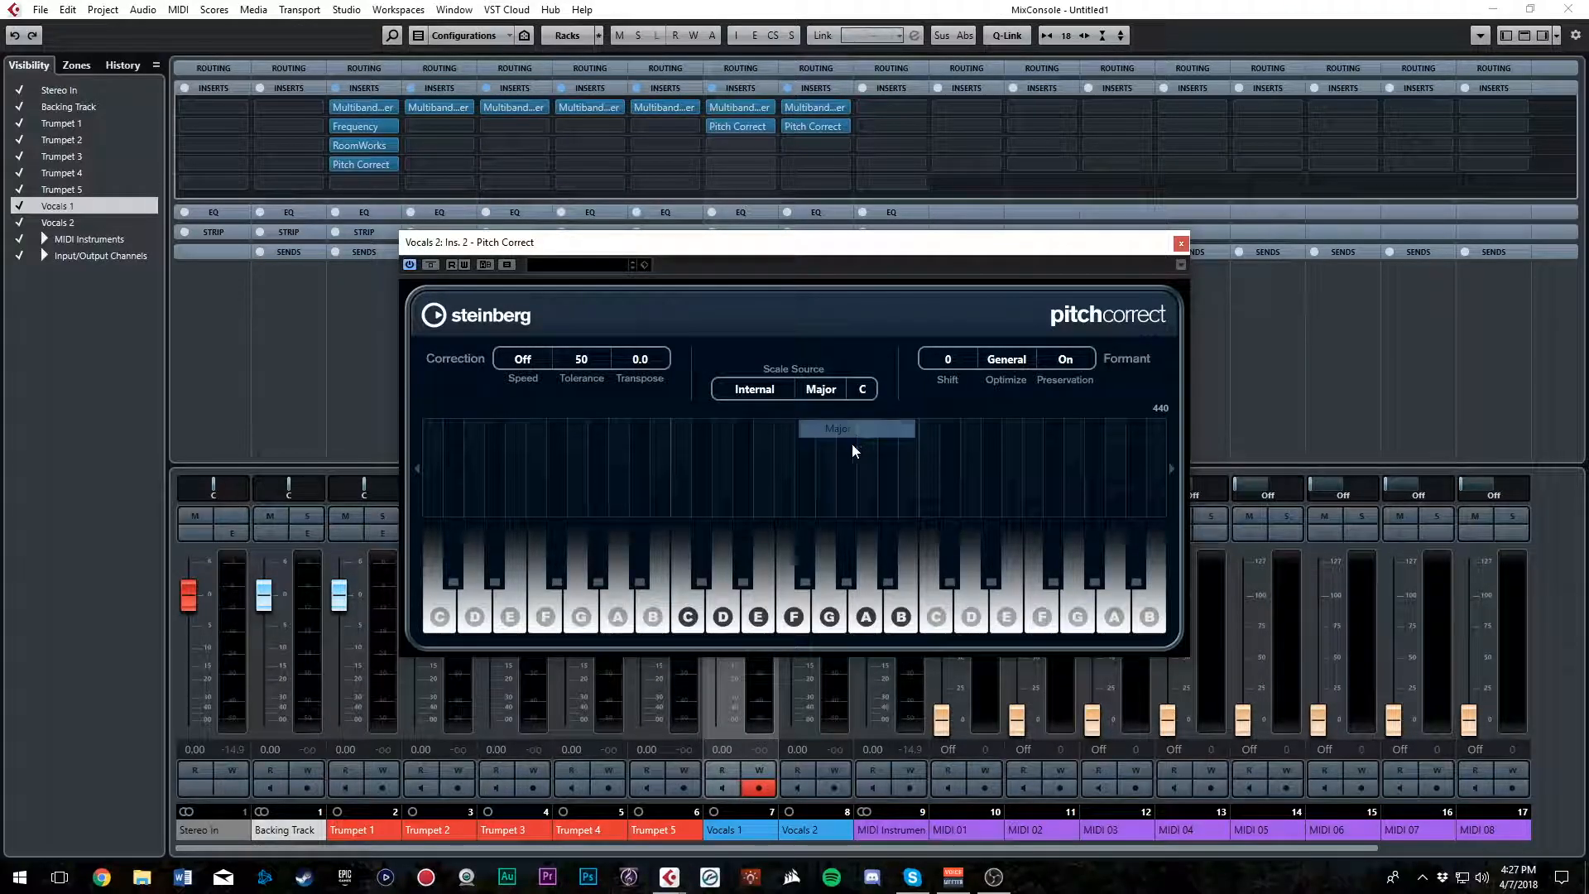
click(862, 389)
click(884, 507)
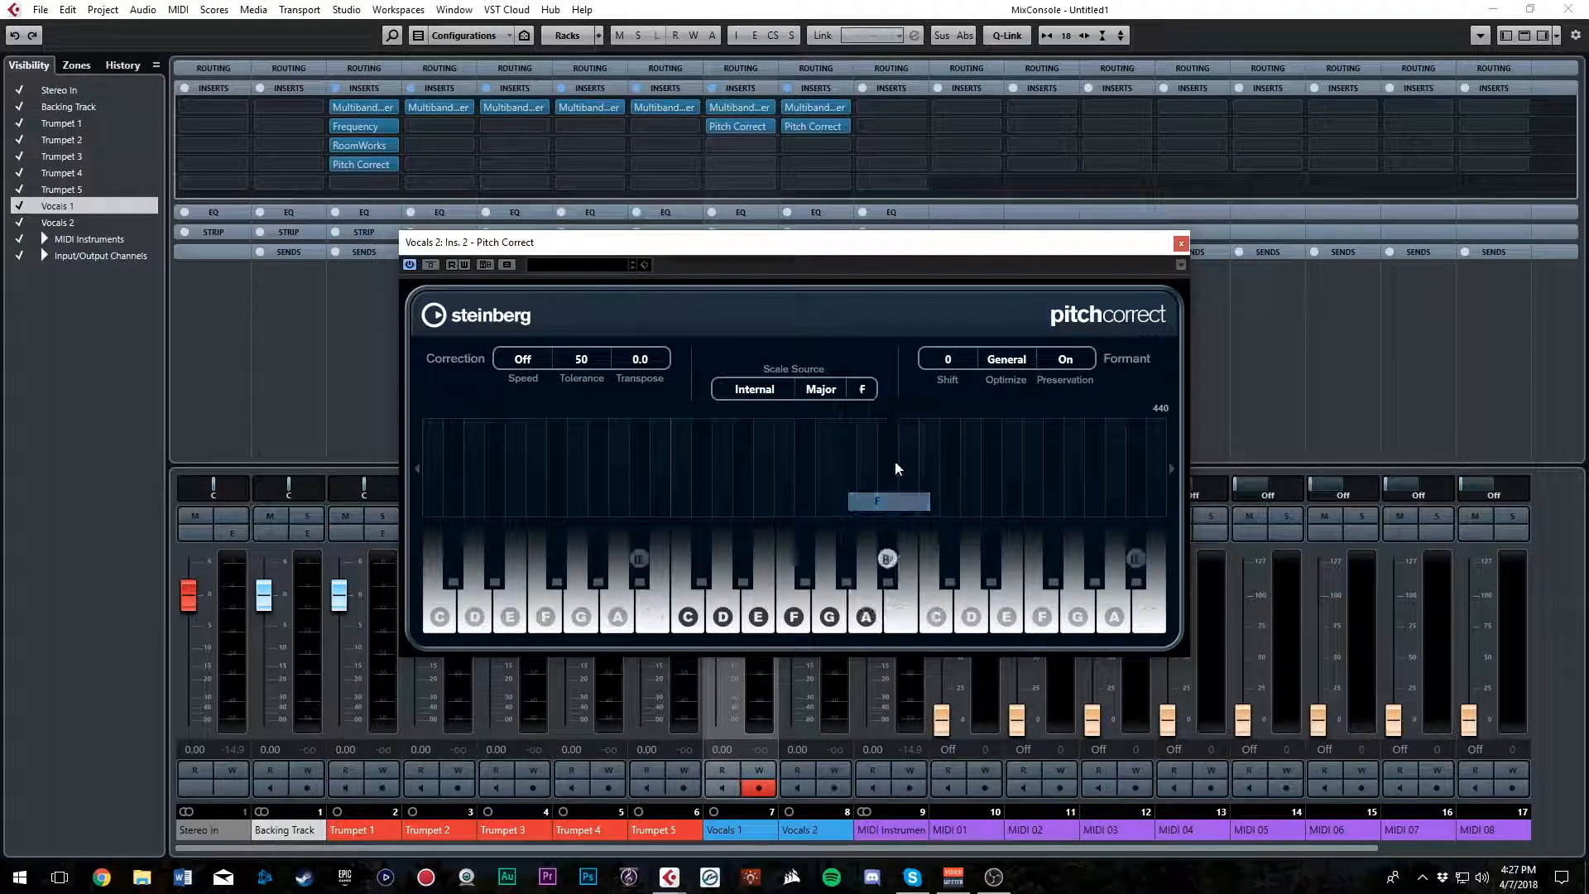
click(1181, 242)
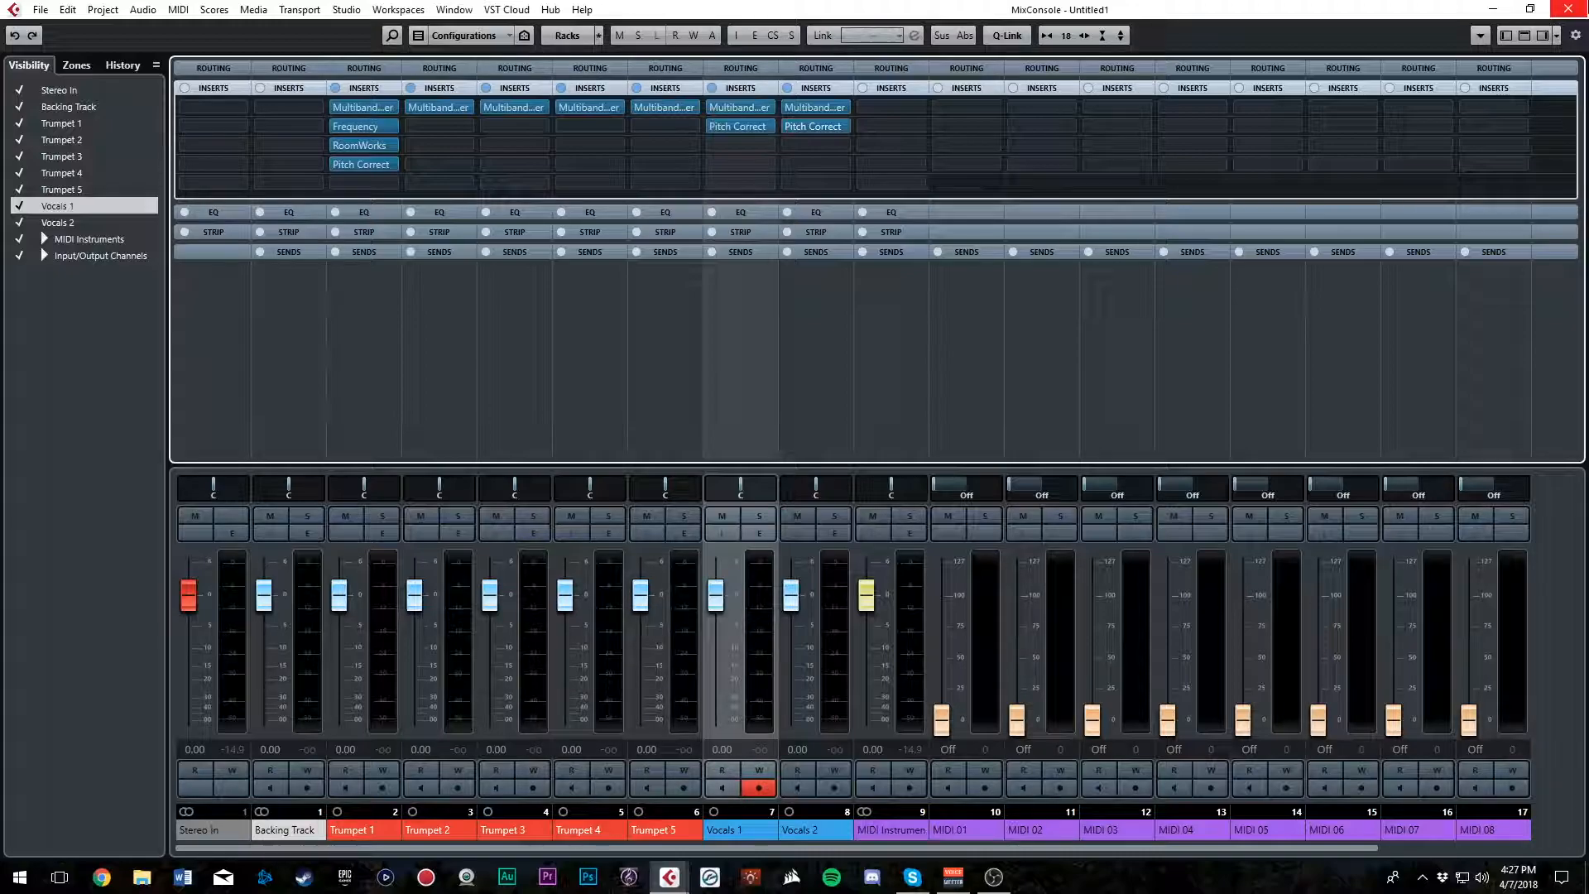
click(1569, 9)
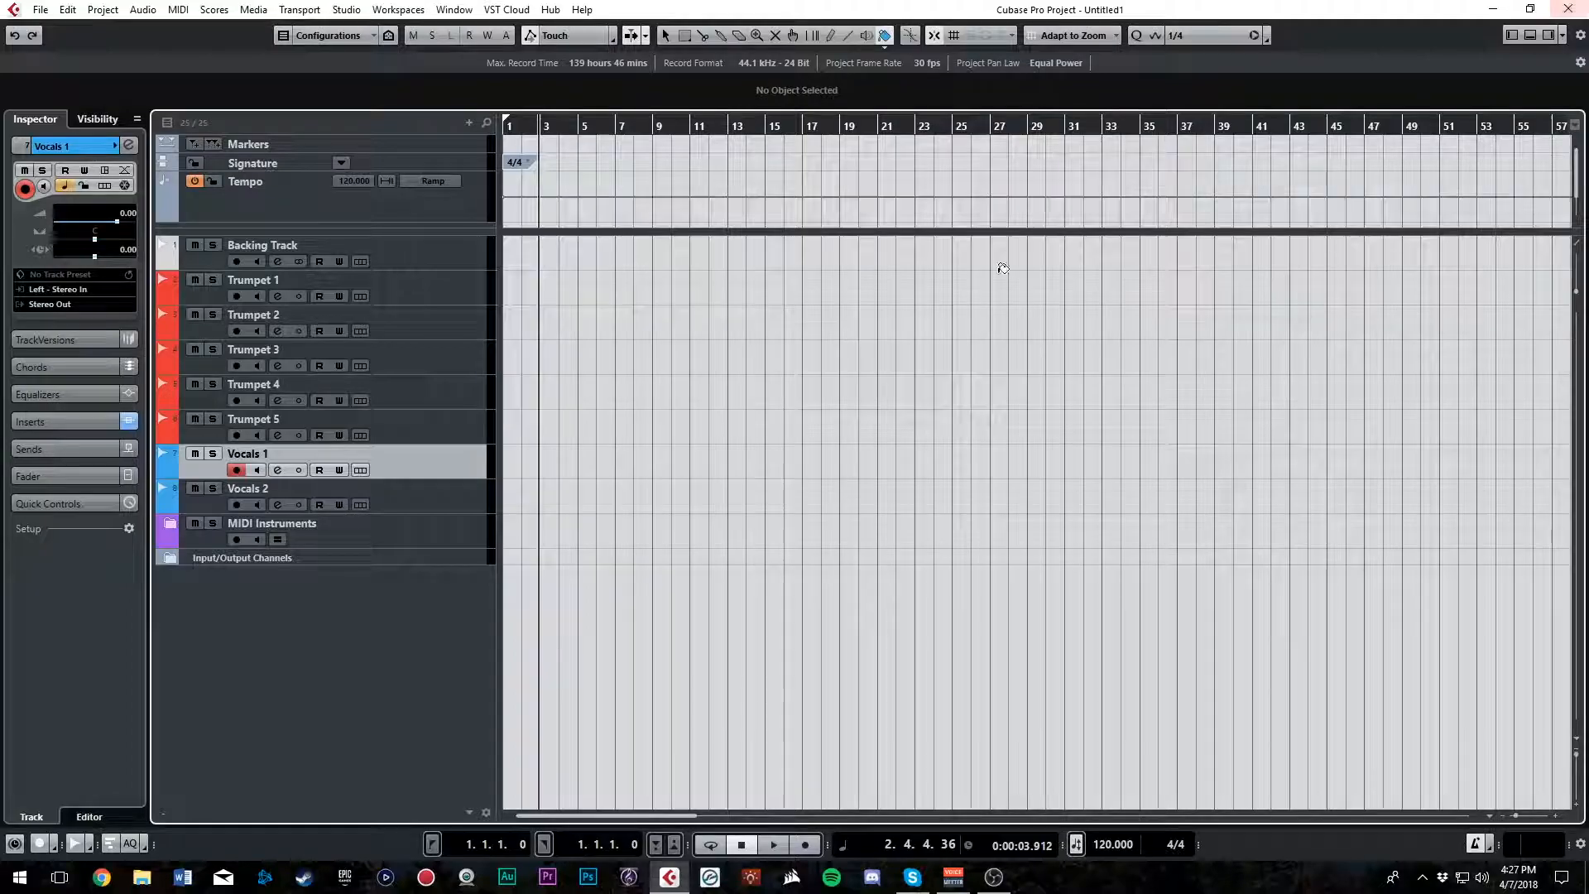
Open the Save as Template dialog to view the current template presets, and cancel it without saving
click(437, 151)
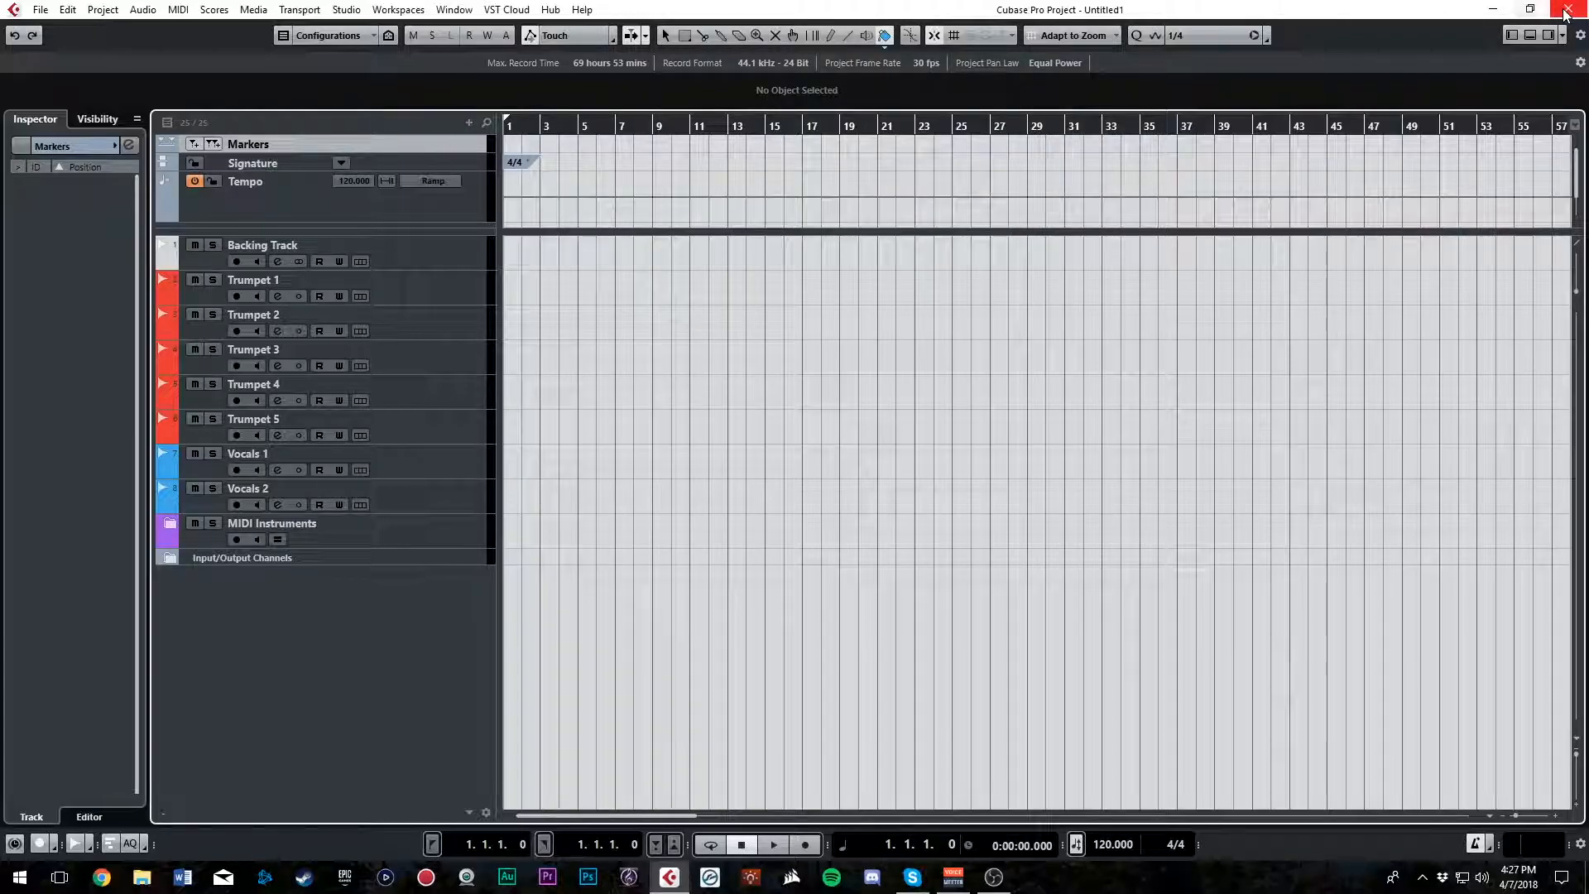
click(40, 10)
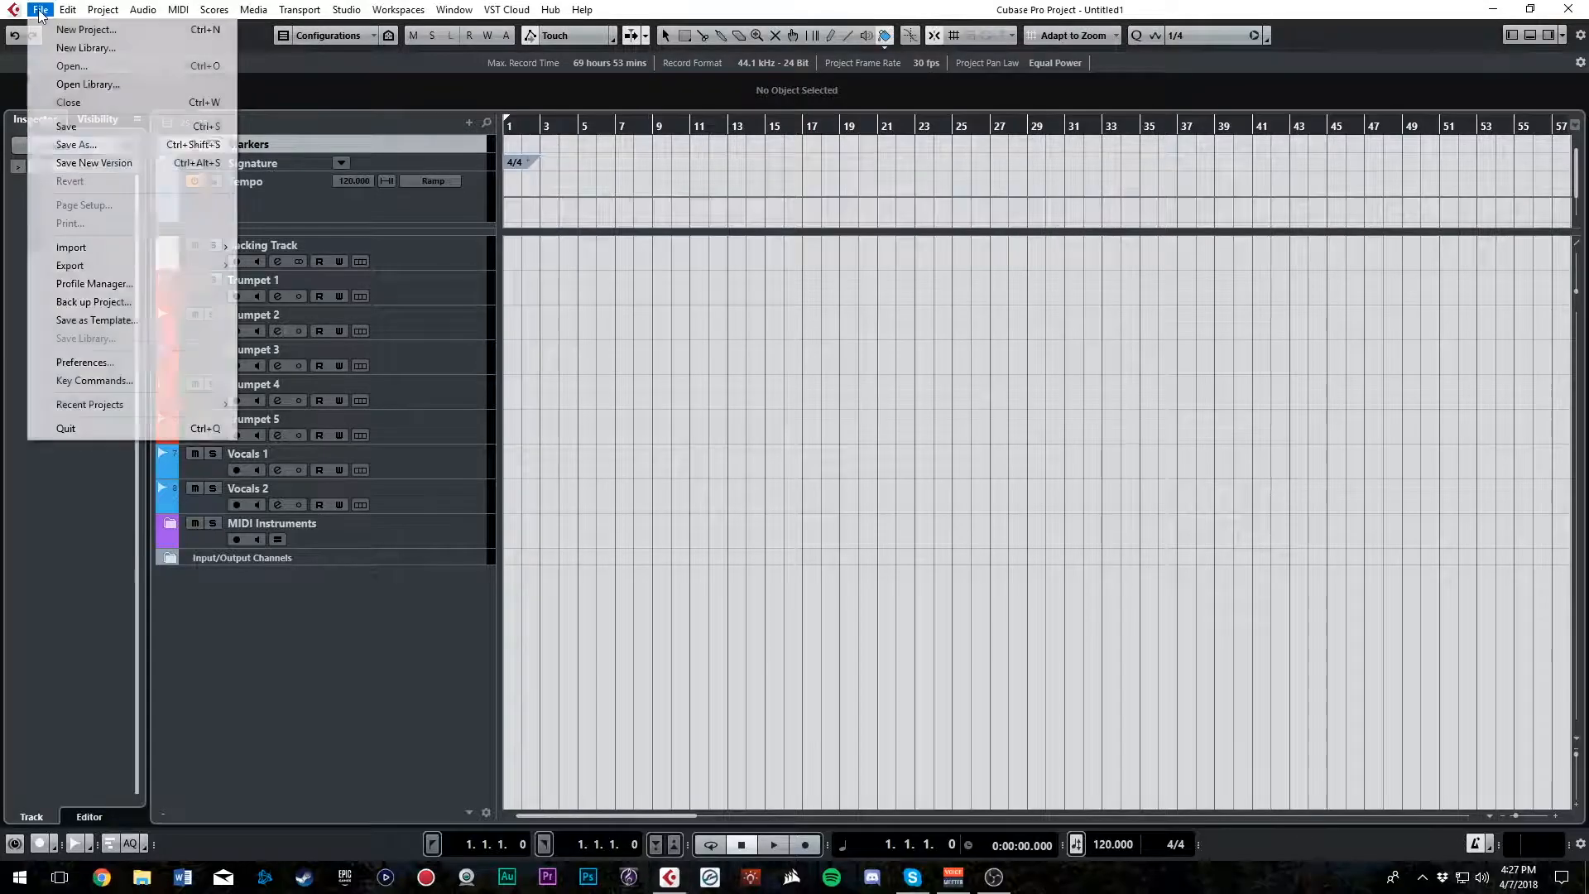
click(105, 320)
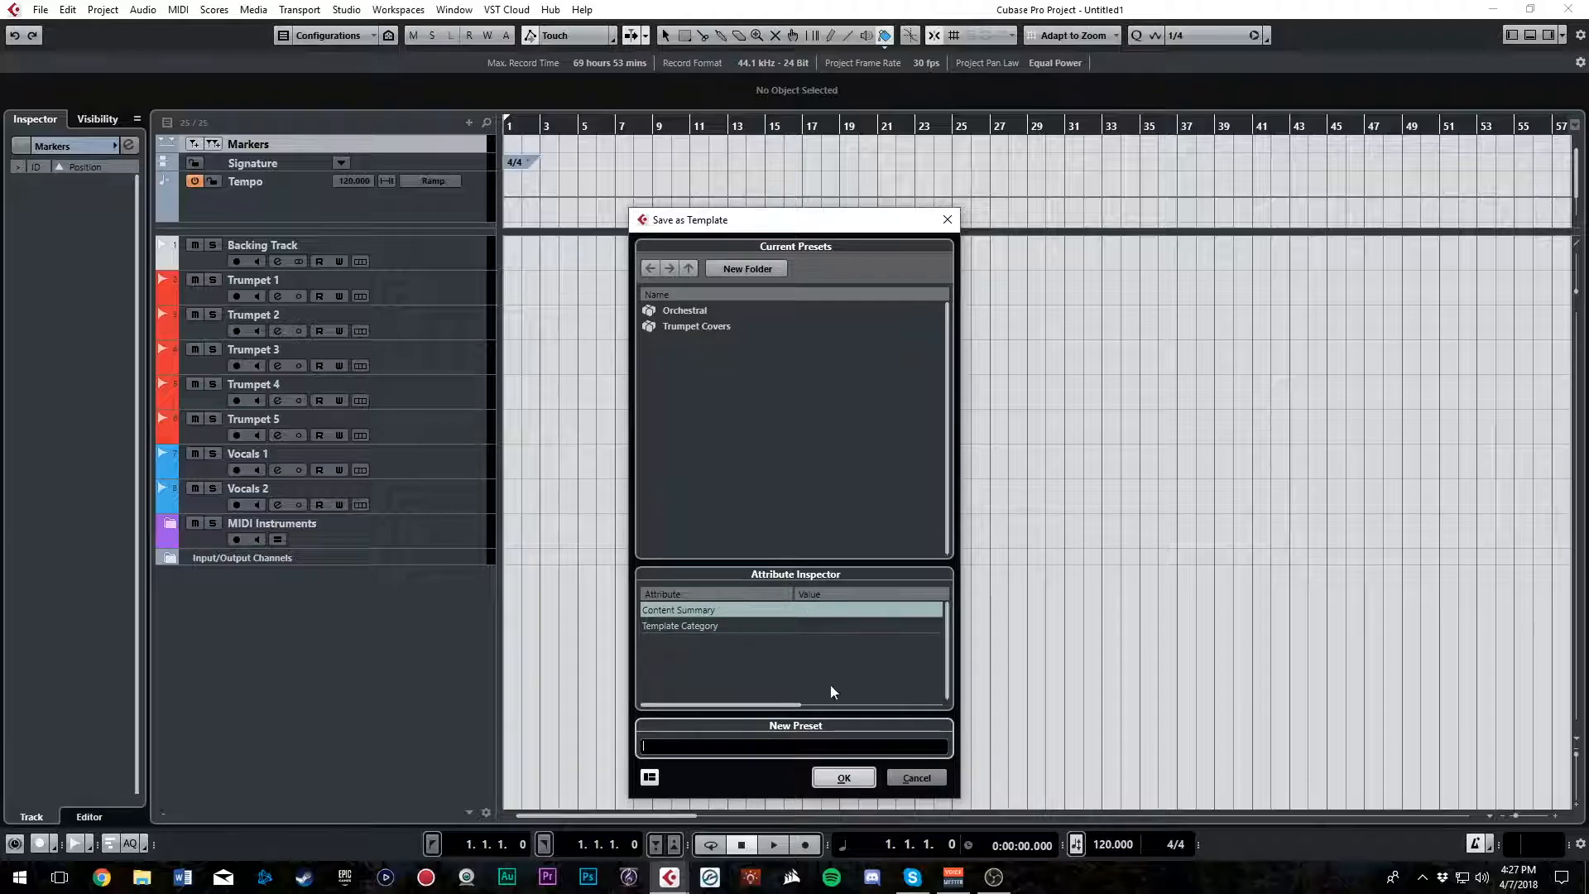
click(916, 778)
Close the current project without saving and create a new project from the Trumpet Covers template
click(1568, 8)
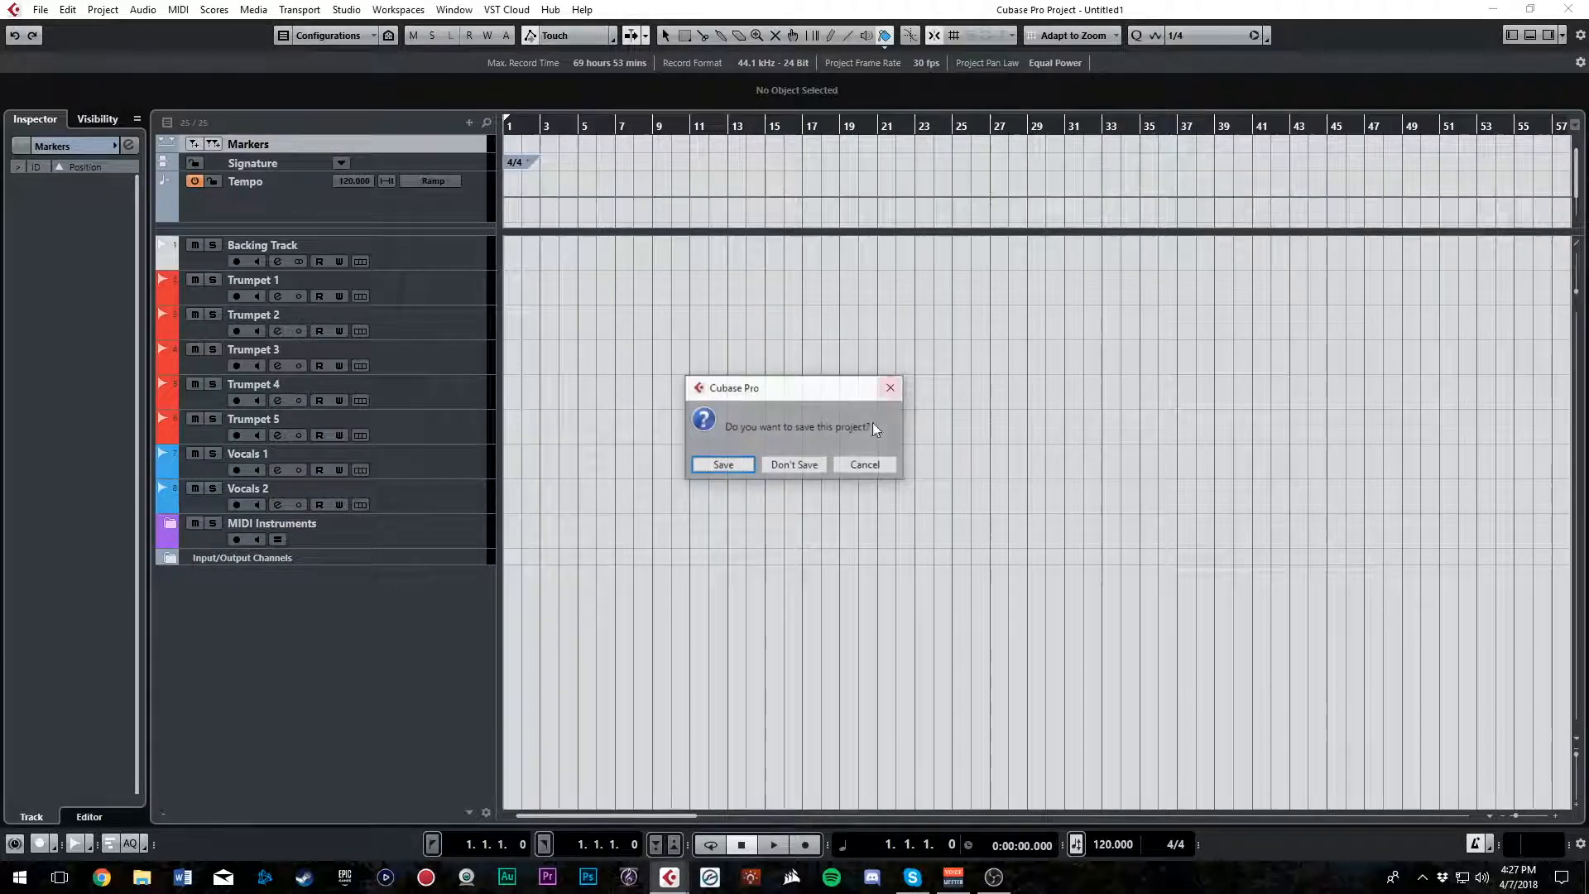
click(797, 464)
click(39, 13)
click(66, 35)
click(866, 439)
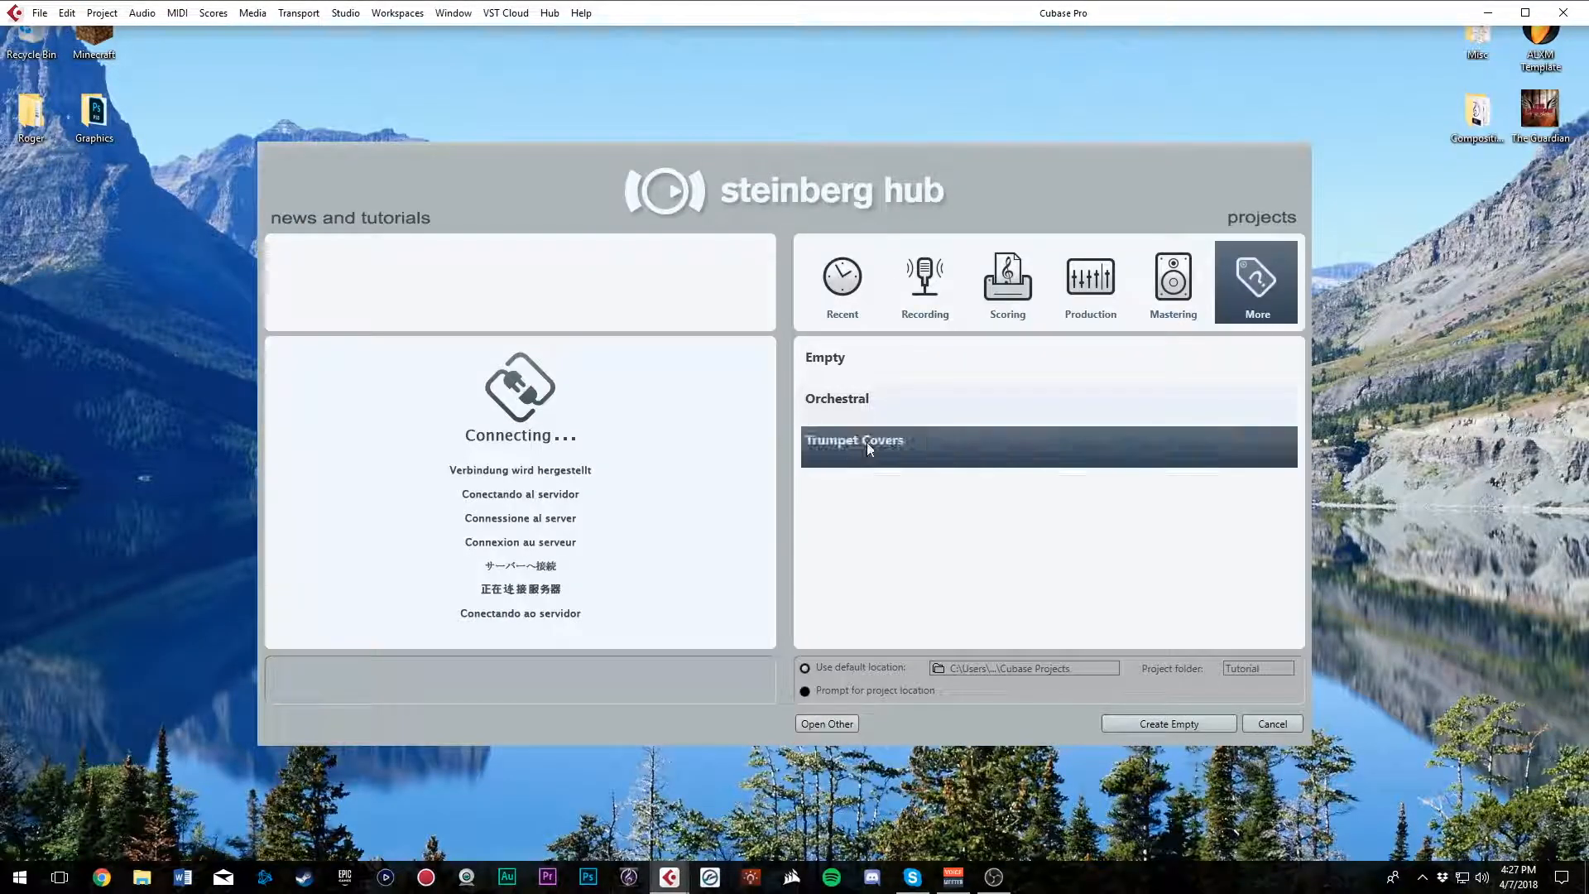
click(1169, 725)
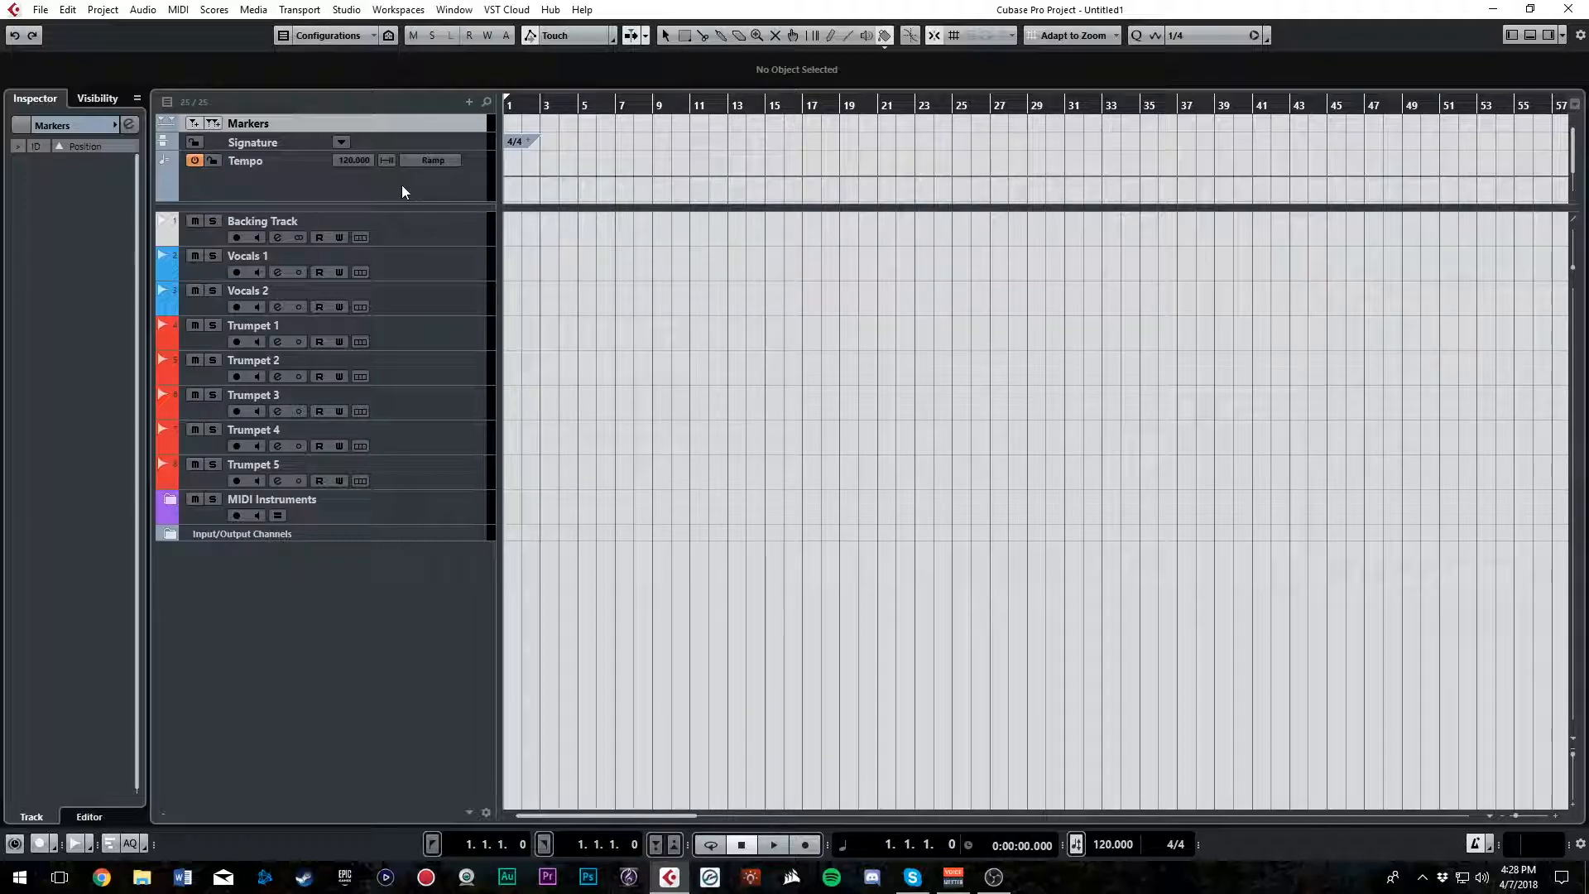
Examine the template project's track list, including the tracks inside the MIDI Instruments folder, and collapse the folder again
click(432, 235)
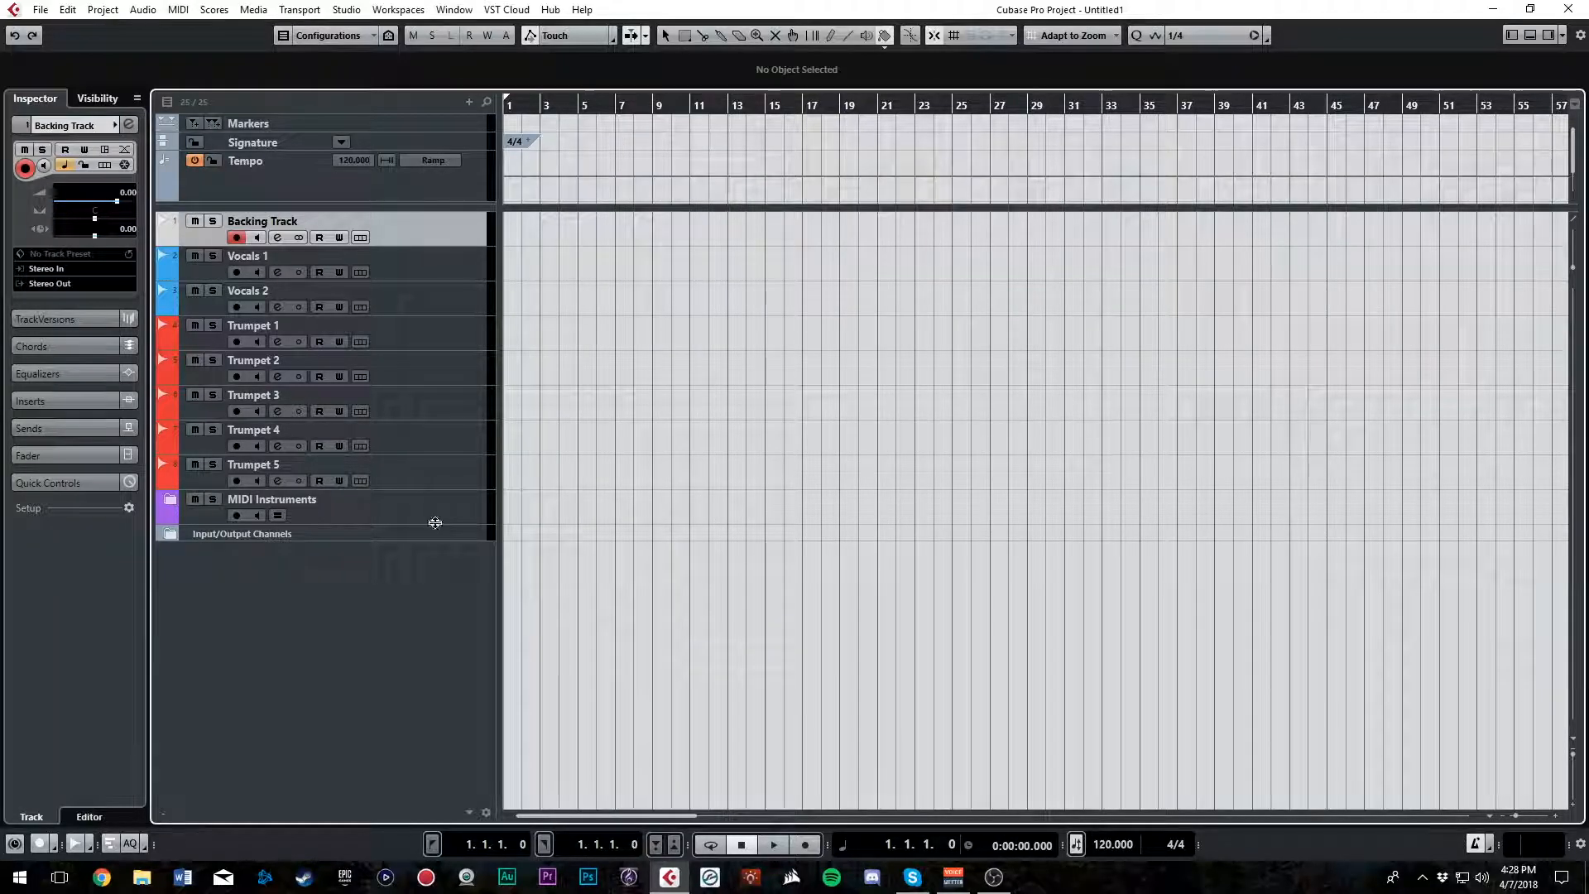
click(457, 535)
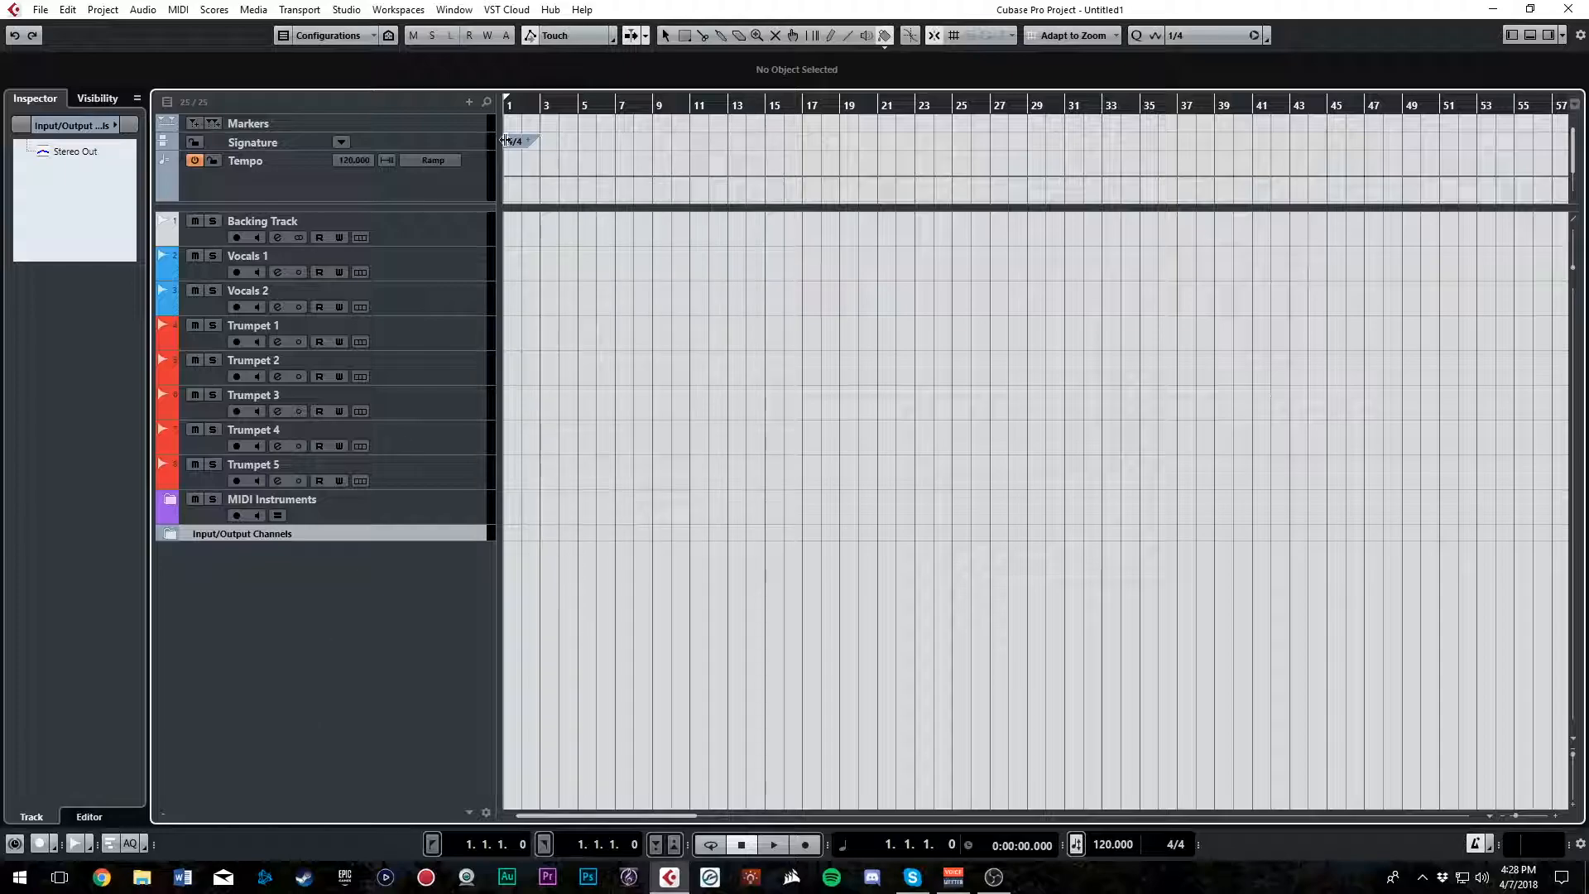
click(179, 500)
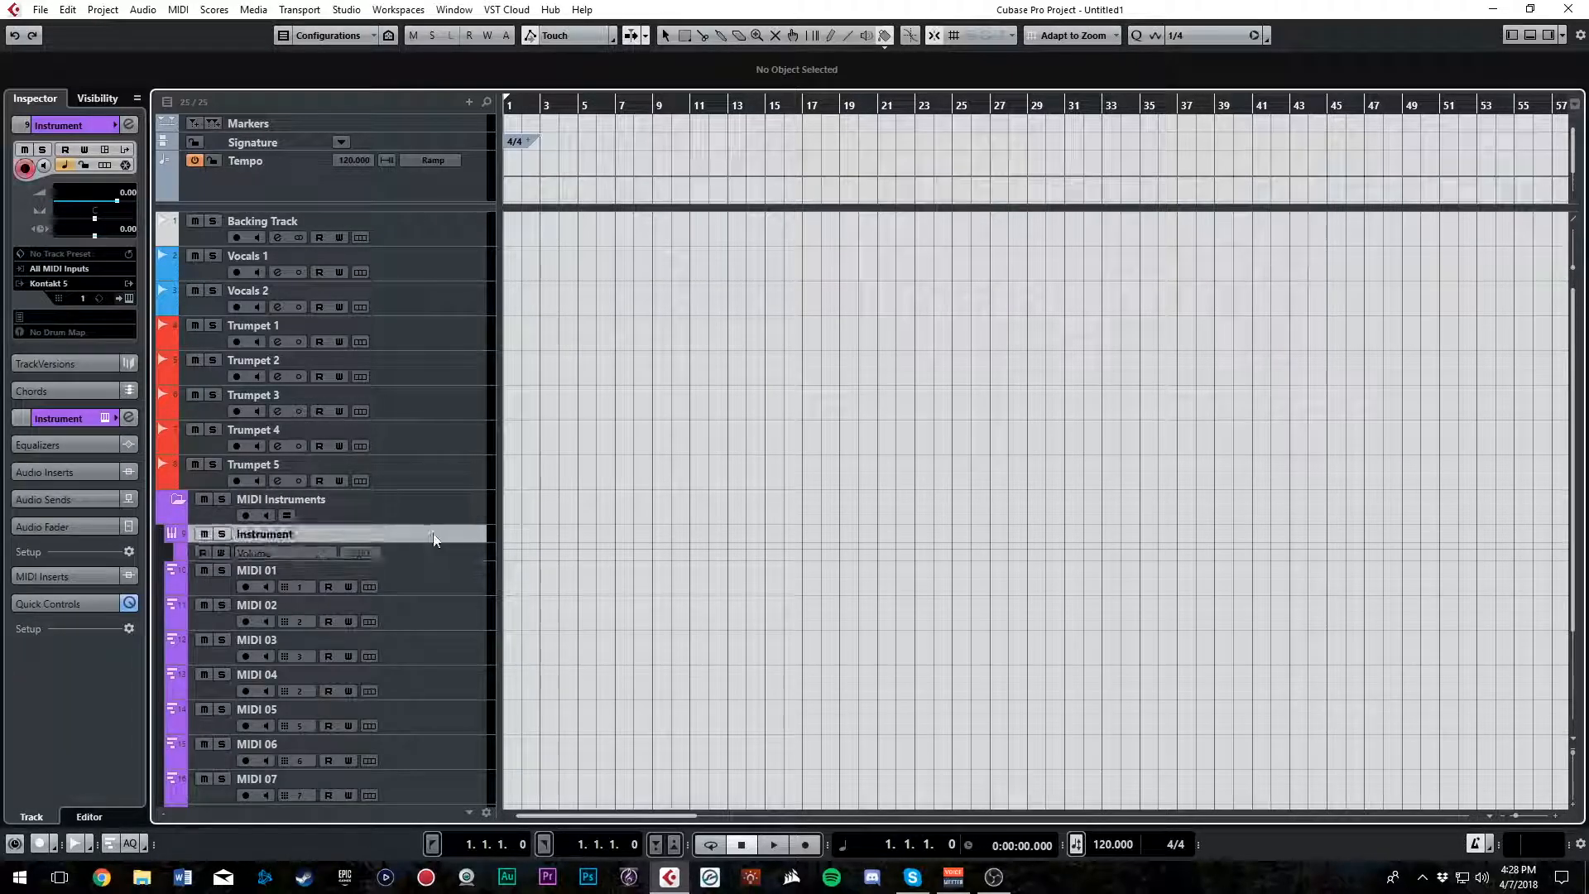
click(182, 495)
click(427, 242)
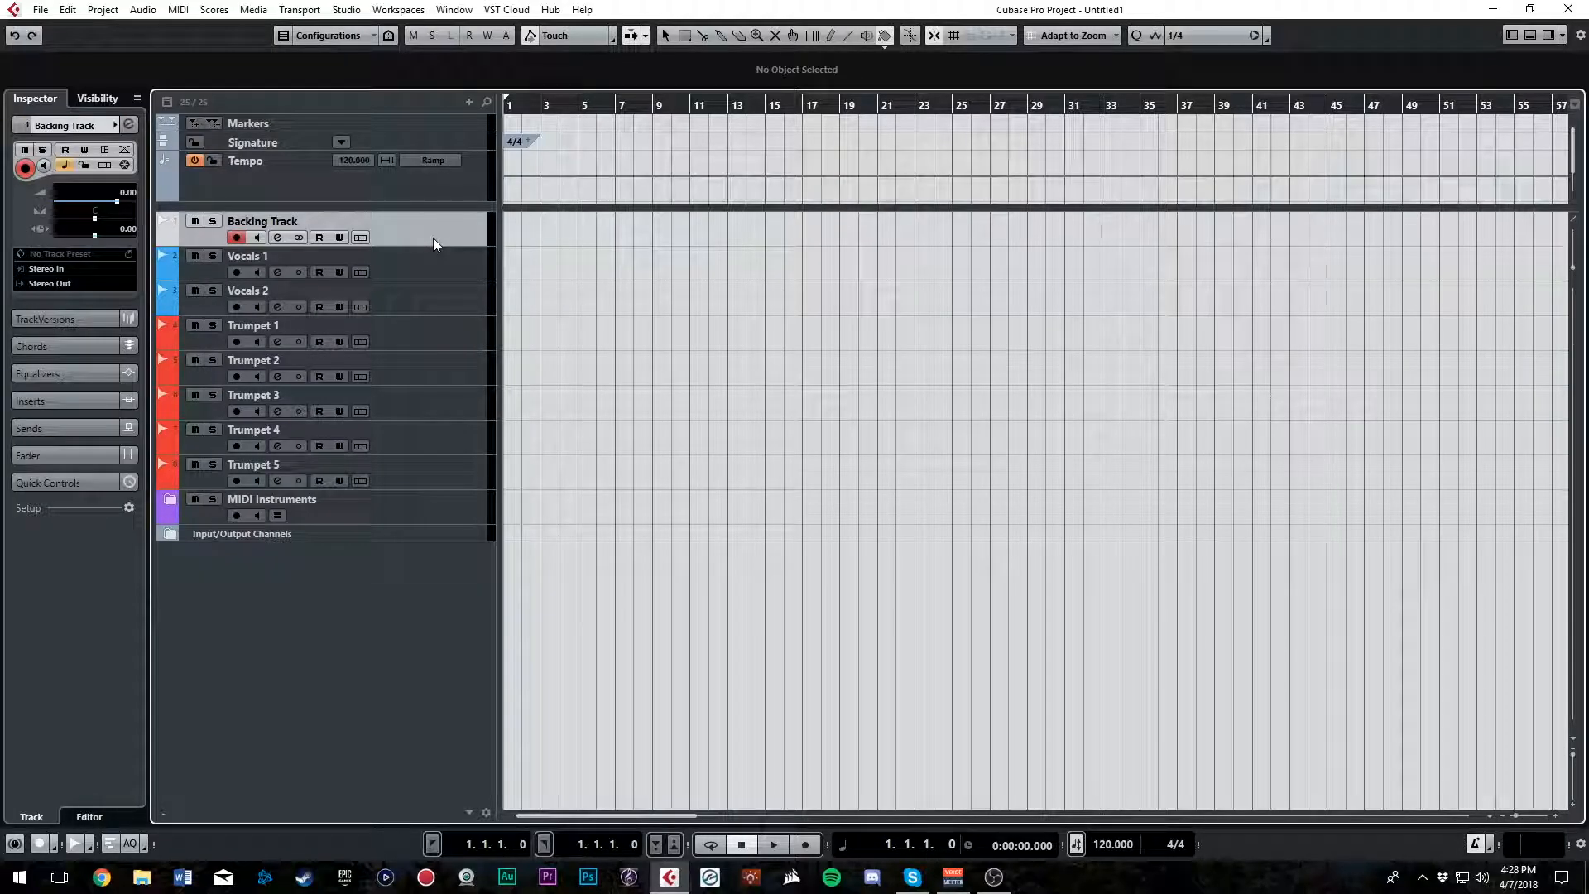
click(445, 119)
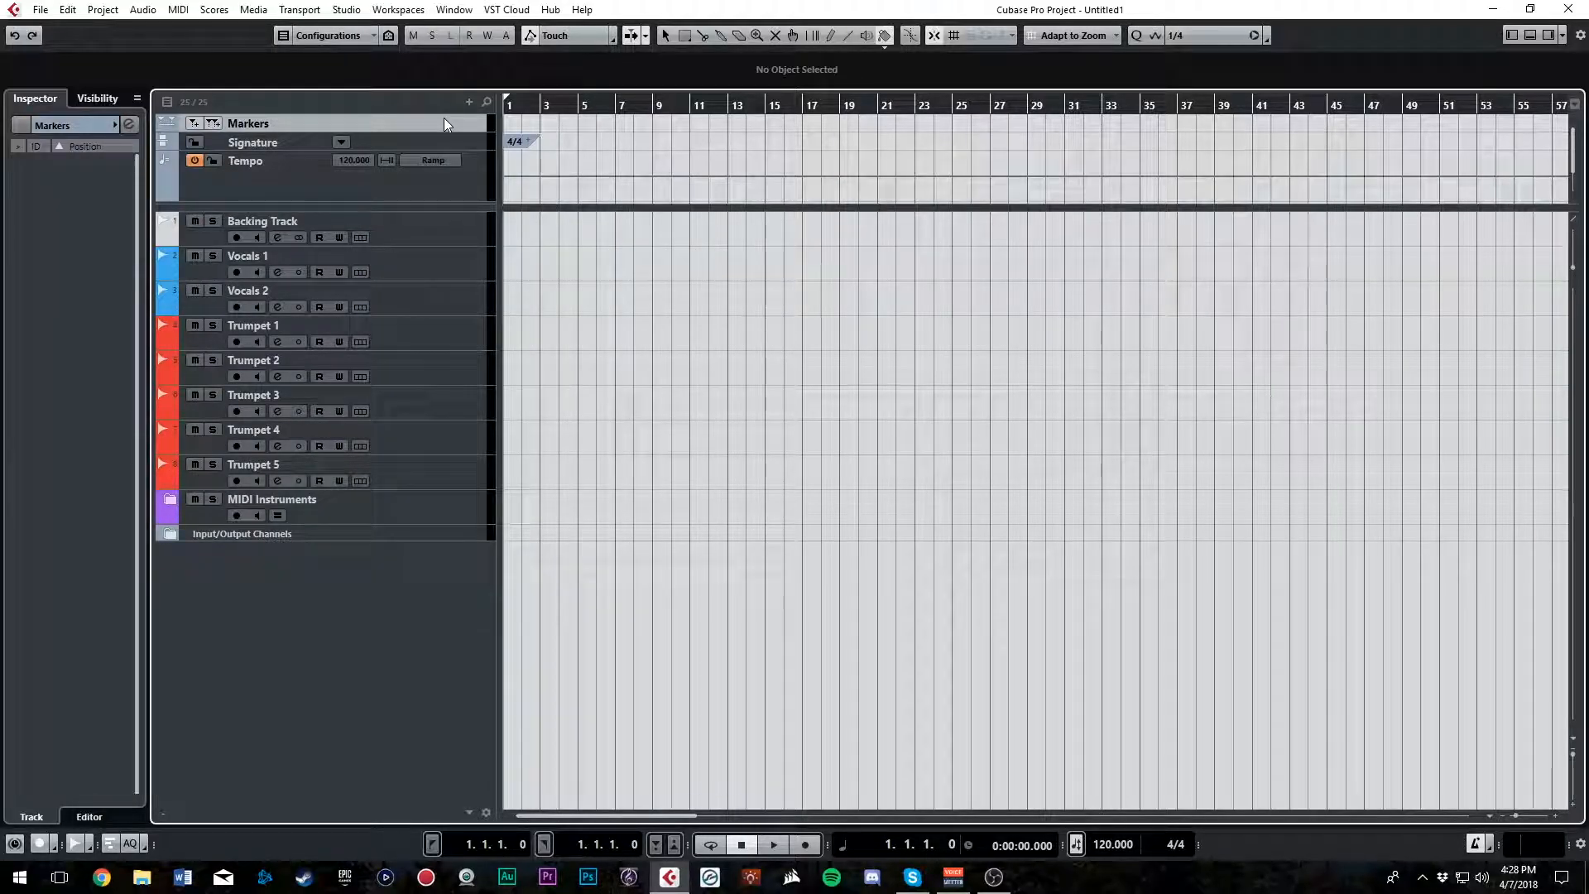